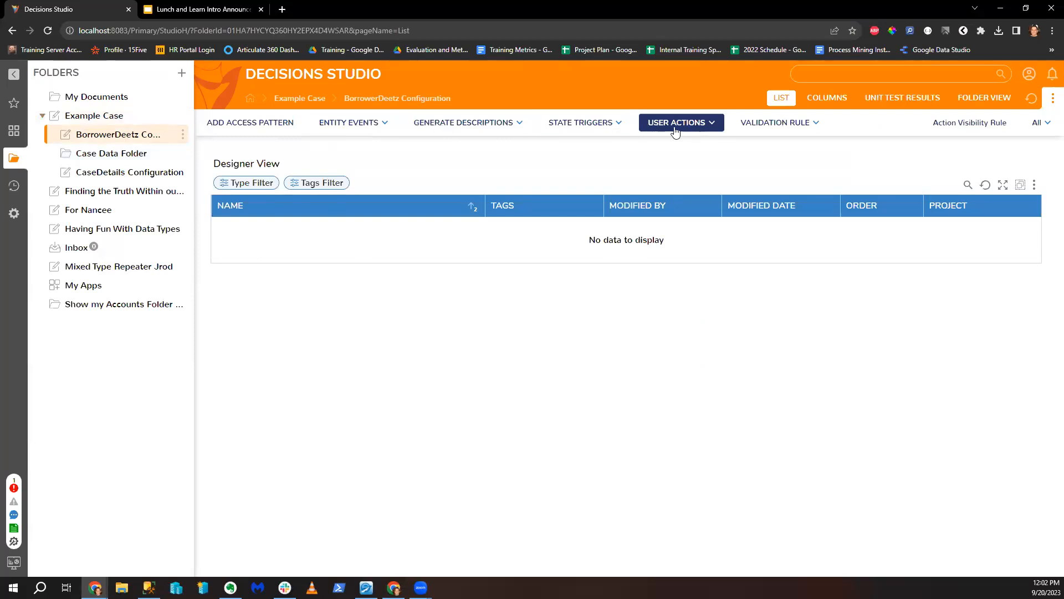
Step: Create a new user action named 'Test Action' and open its flow
left_click(672, 122)
left_click(668, 165)
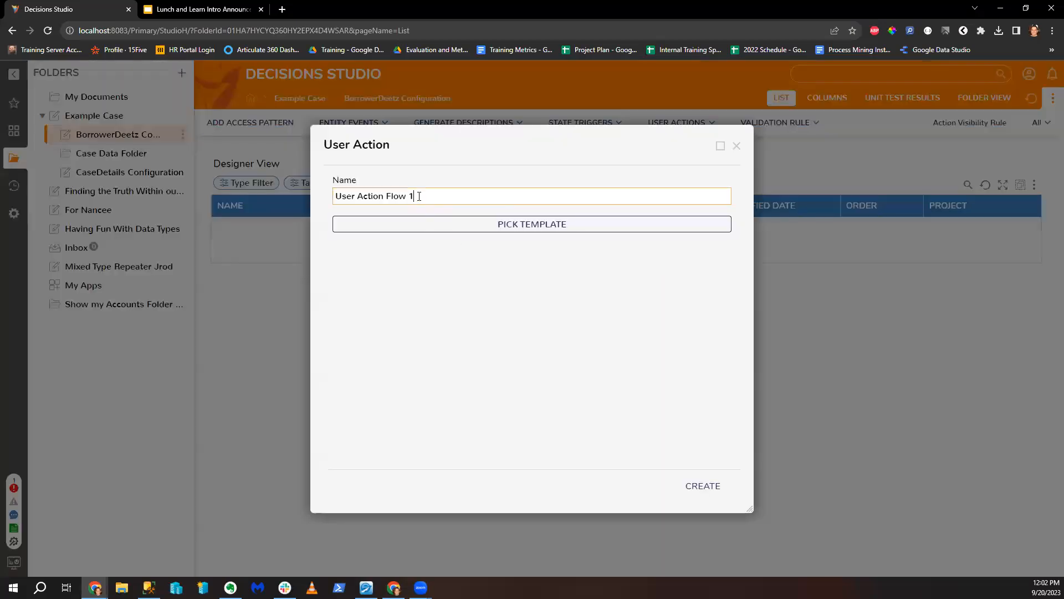
left_click_drag(415, 196, 188, 201)
type("Test Action")
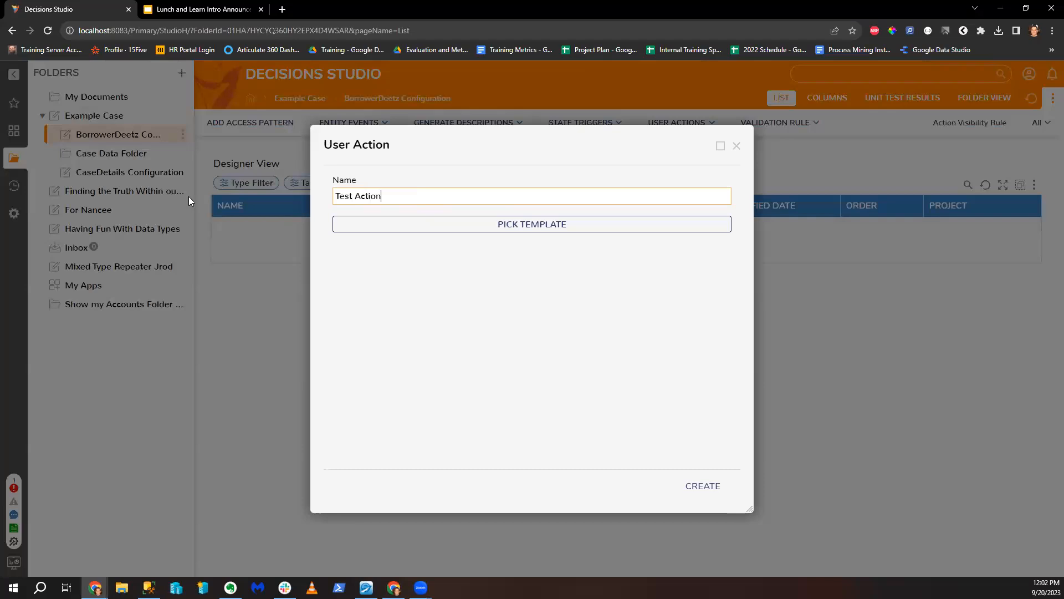
left_click(718, 495)
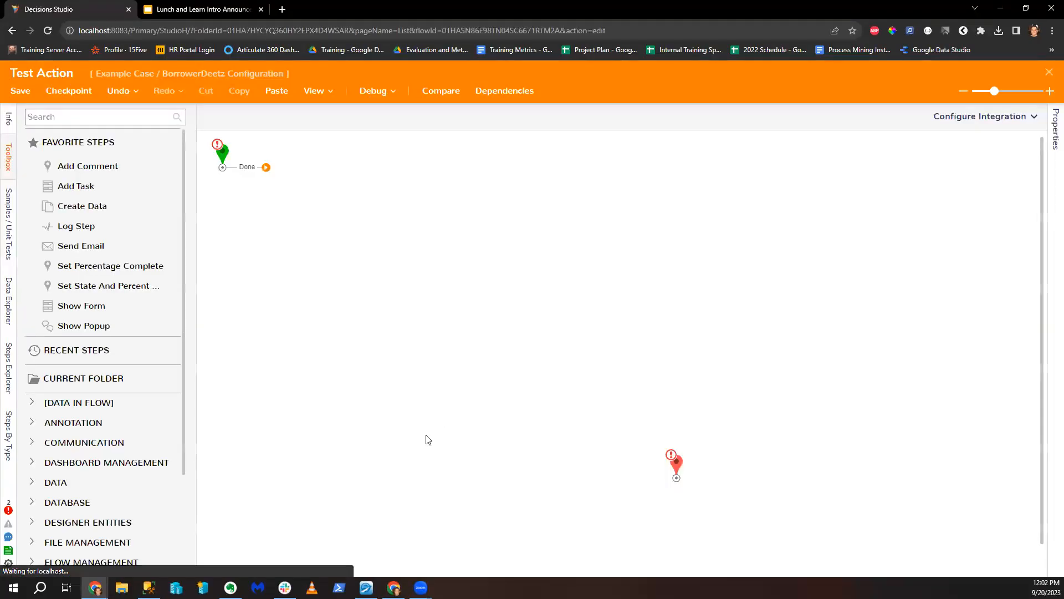
Step: Add a Show Popup step to the flow, connected to the end
left_click(80, 117)
type("show ap")
key("BackSpace")
key("BackSpace")
type("po")
key("BackSpace")
type("opup")
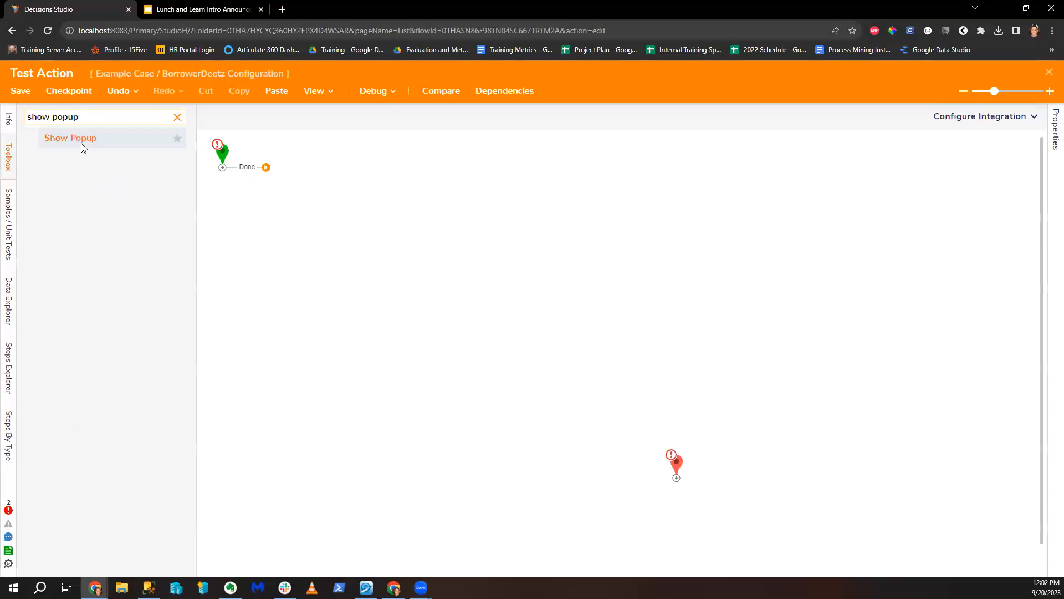
left_click_drag(81, 147, 673, 481)
Step: Set the popup's Subject and Message to the constant 'Test', then close and save the flow
left_click(1008, 339)
left_click(937, 277)
left_click(927, 369)
type("Test")
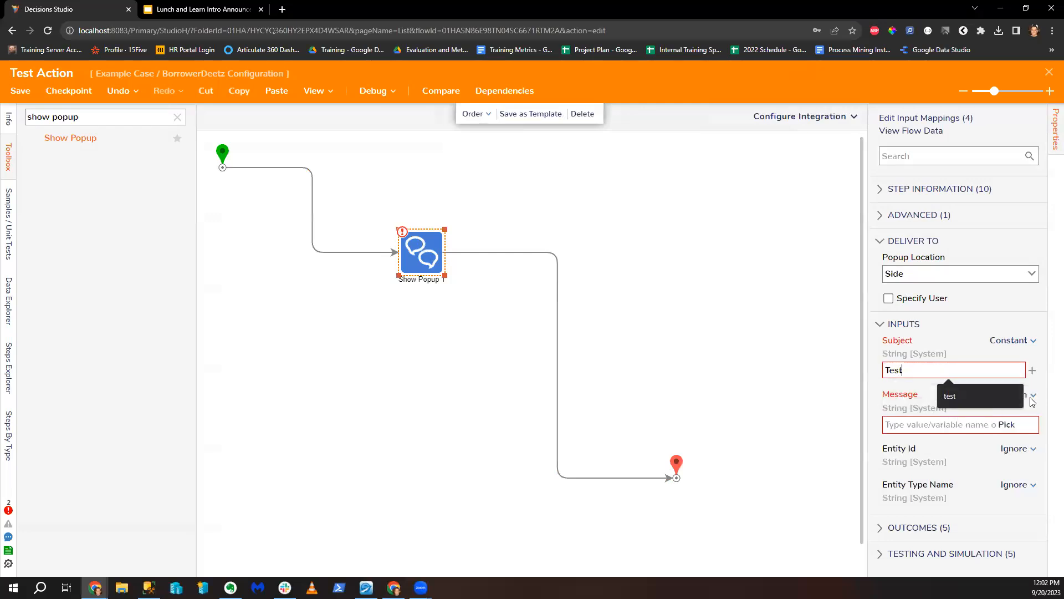
left_click(1012, 394)
left_click(939, 336)
left_click(922, 425)
type("Test")
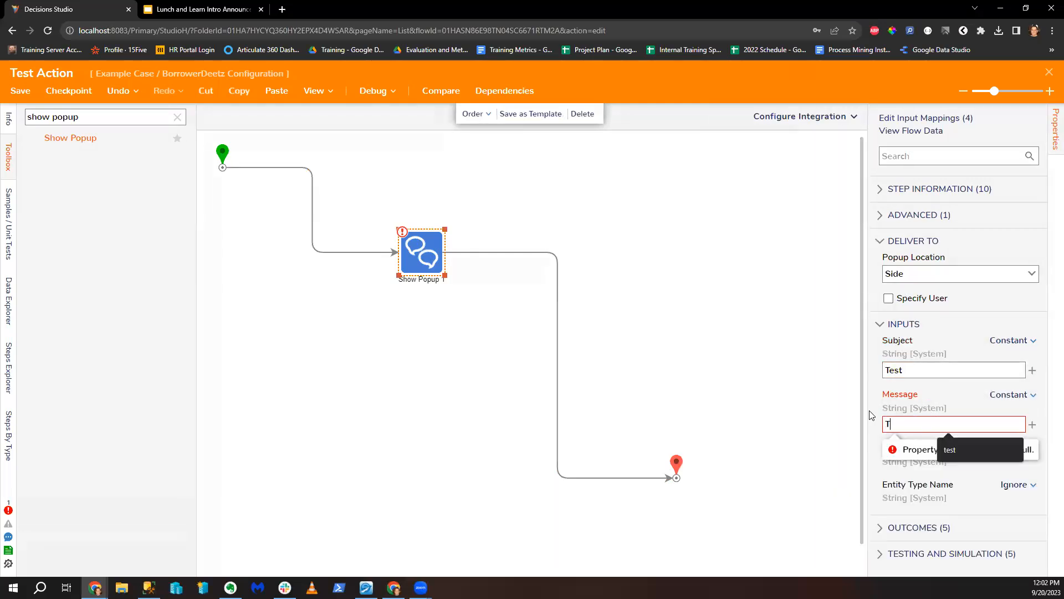
left_click(714, 347)
left_click(1049, 72)
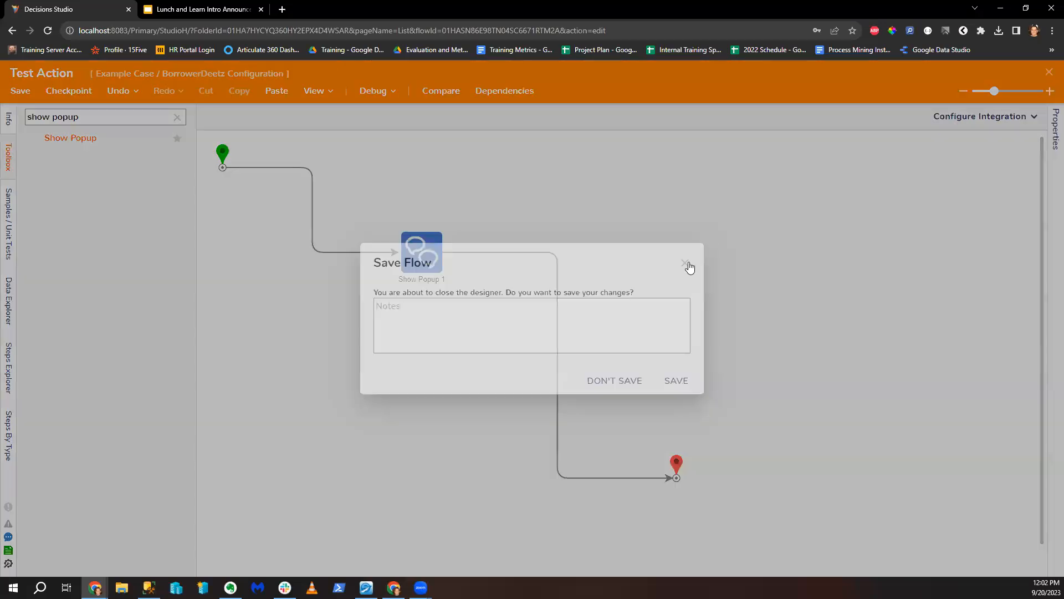
left_click(686, 382)
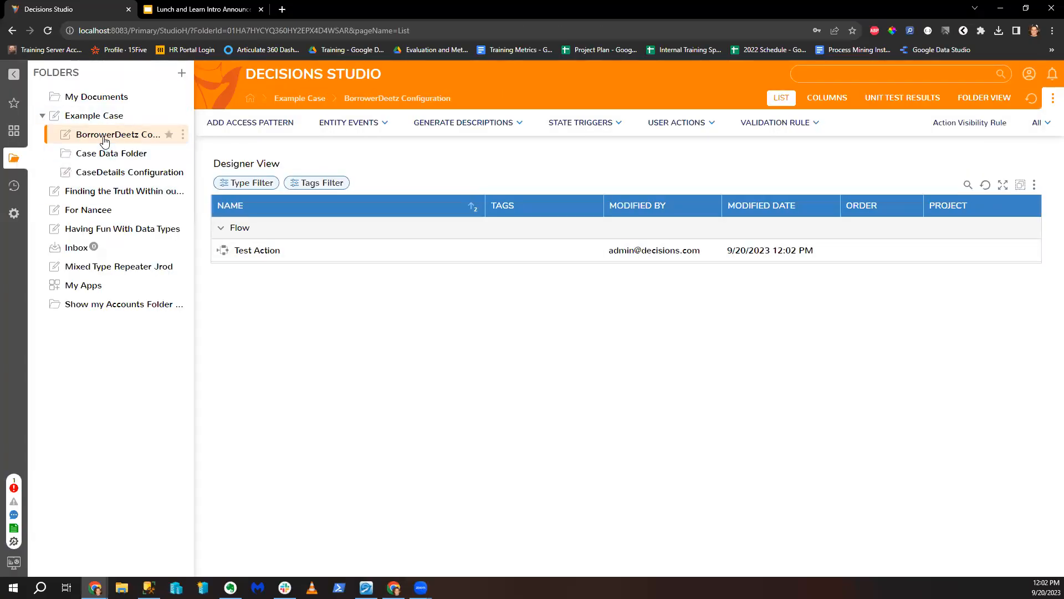
Step: Run the Test Action flow with 'eerqreq' as the Entity Id input
left_click(262, 261)
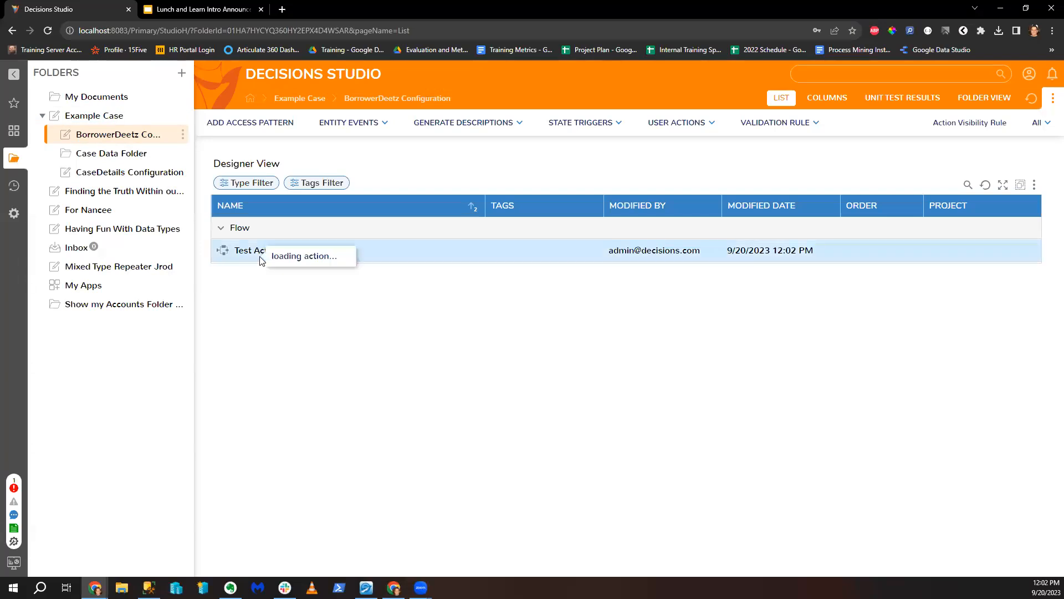
left_click(287, 176)
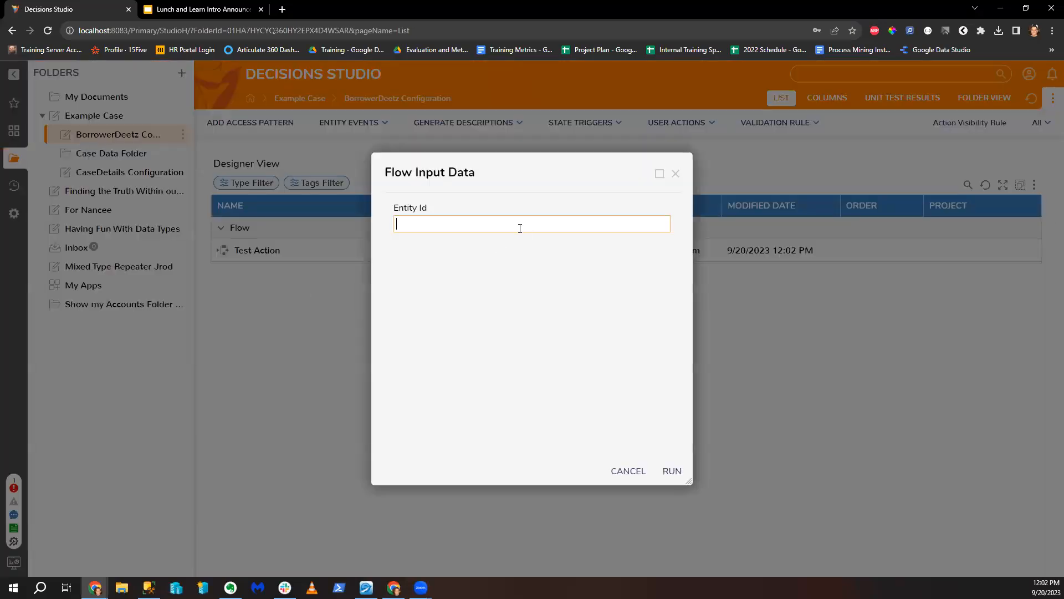
type("eerqreq")
left_click(669, 475)
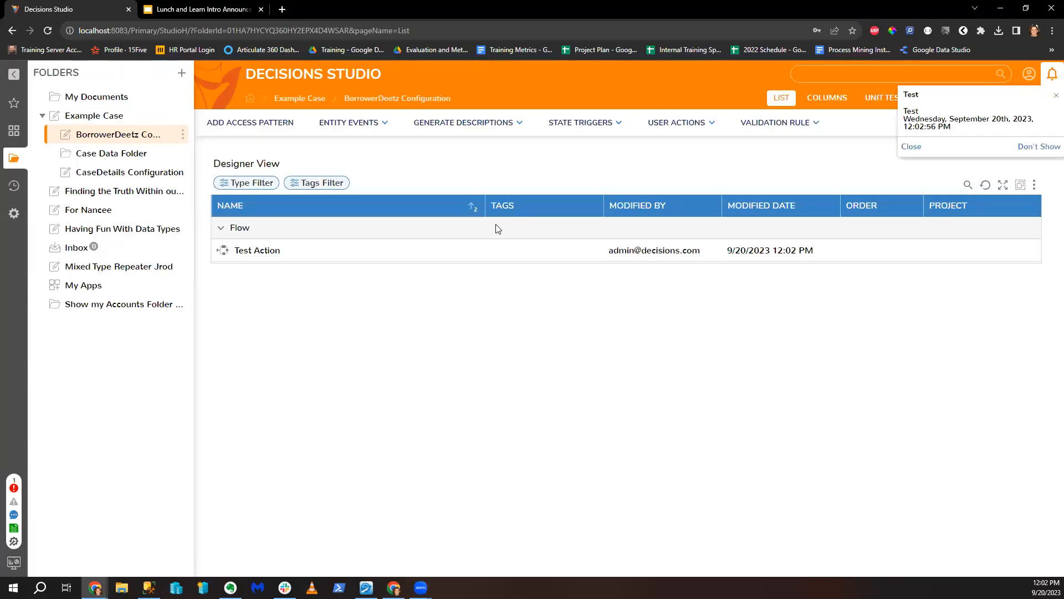
Step: Explore Test Action's right-click menu, then start and cancel Copy Flow
right_click(391, 245)
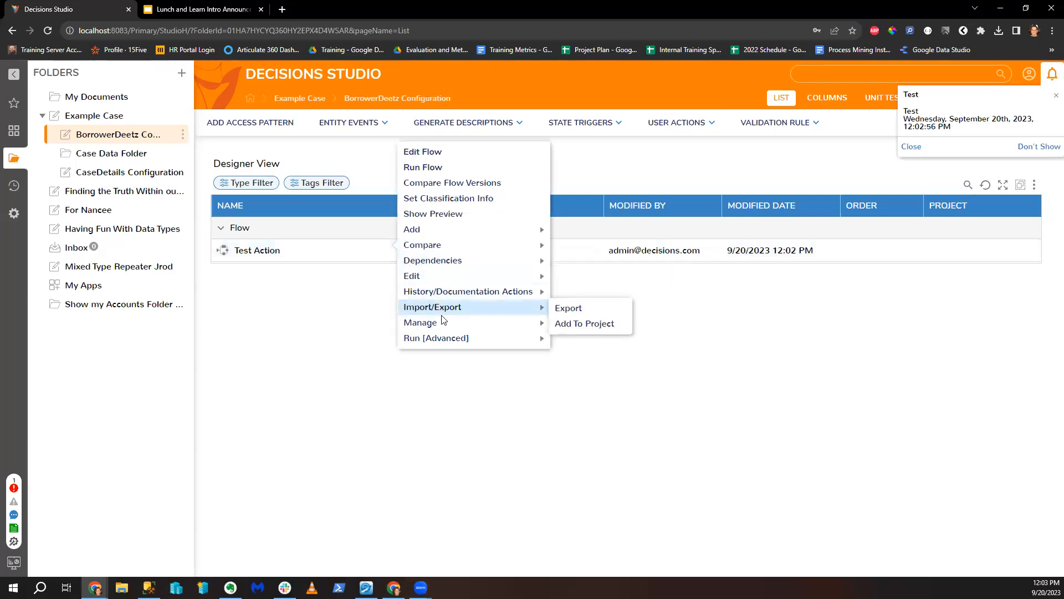
mouse_move(441, 322)
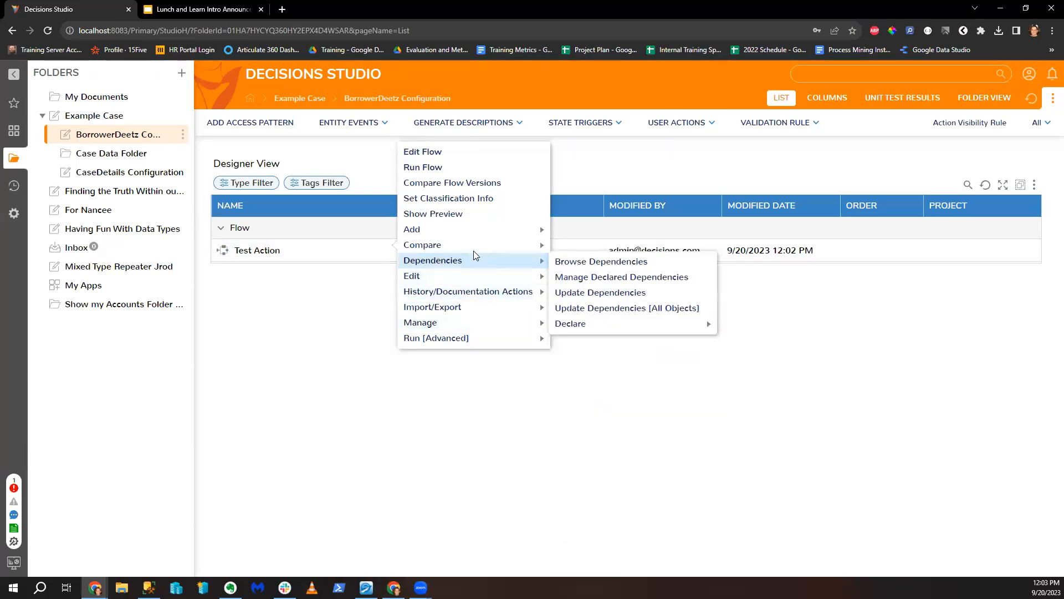
right_click(316, 252)
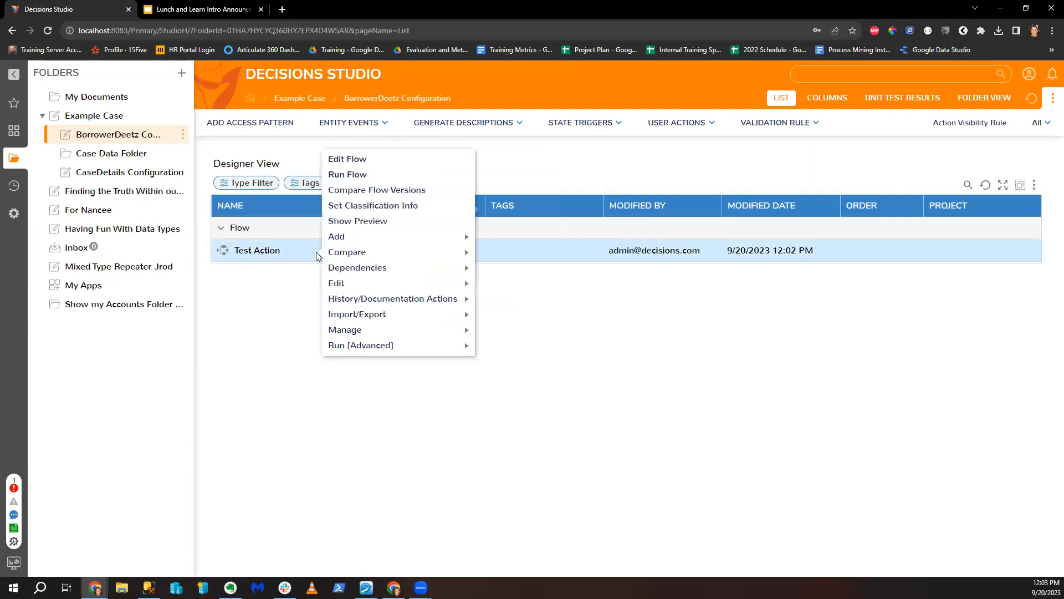
mouse_move(388, 281)
left_click(508, 300)
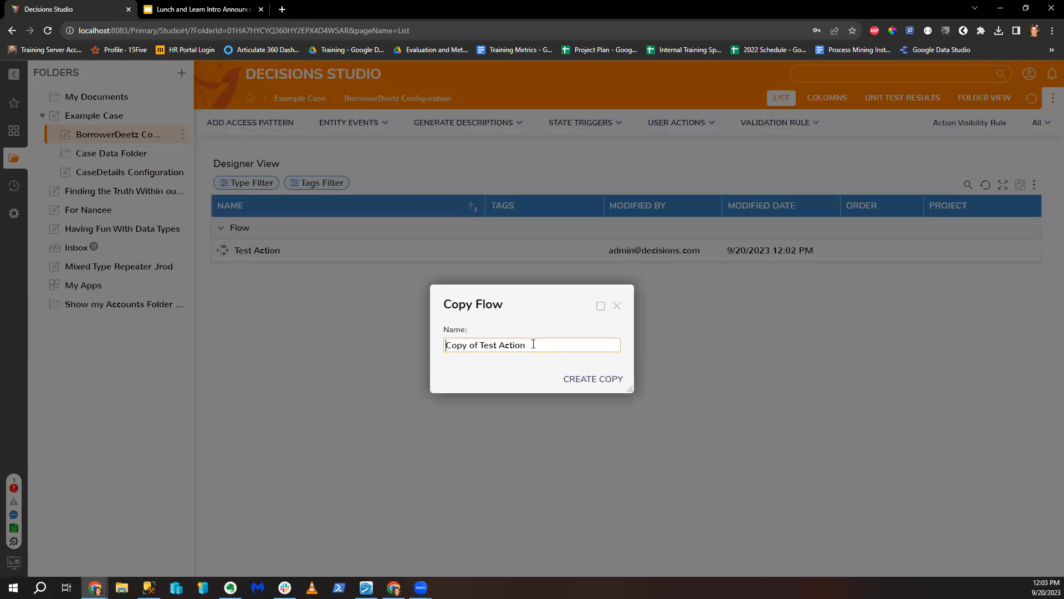
left_click(617, 306)
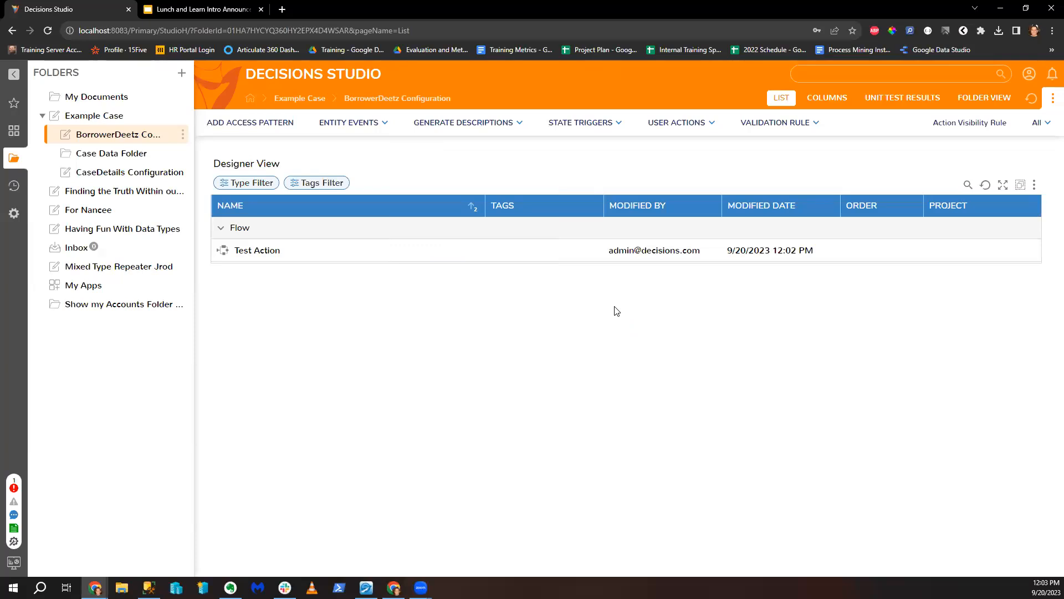
Step: In Test Action, insert a Placeholder Step on the connector after Show Popup 1
double_click(268, 250)
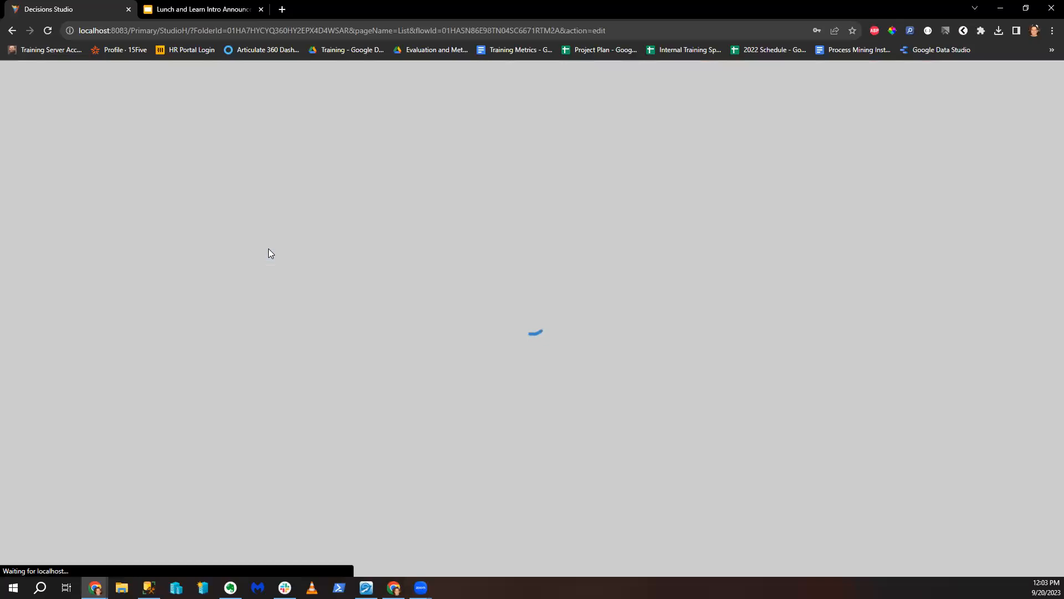
left_click(108, 117)
type("Placehodle")
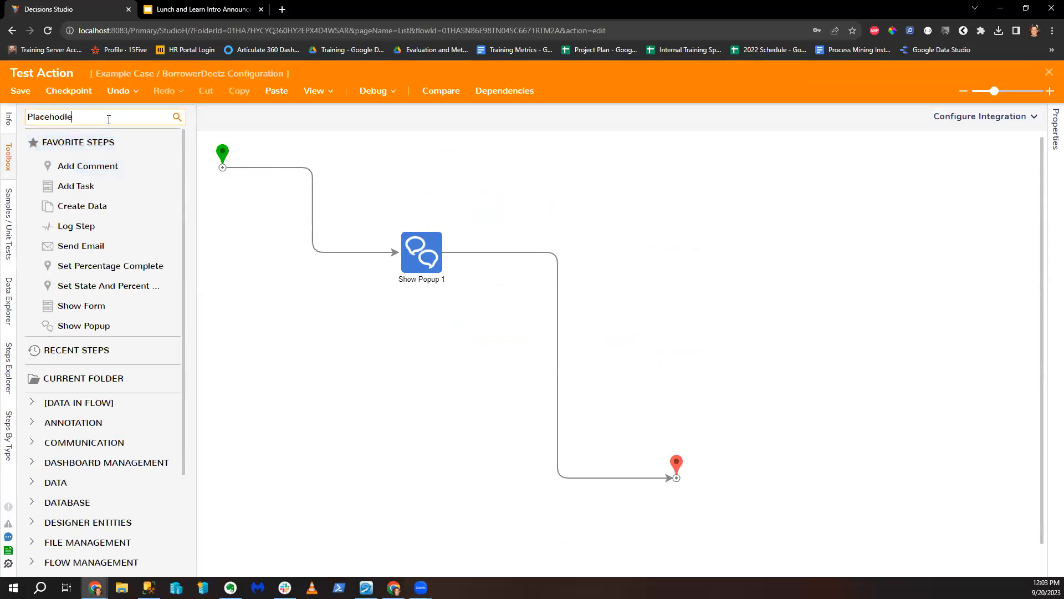
key("BackSpace")
key("BackSpace")
key("BackSpace")
type("lder")
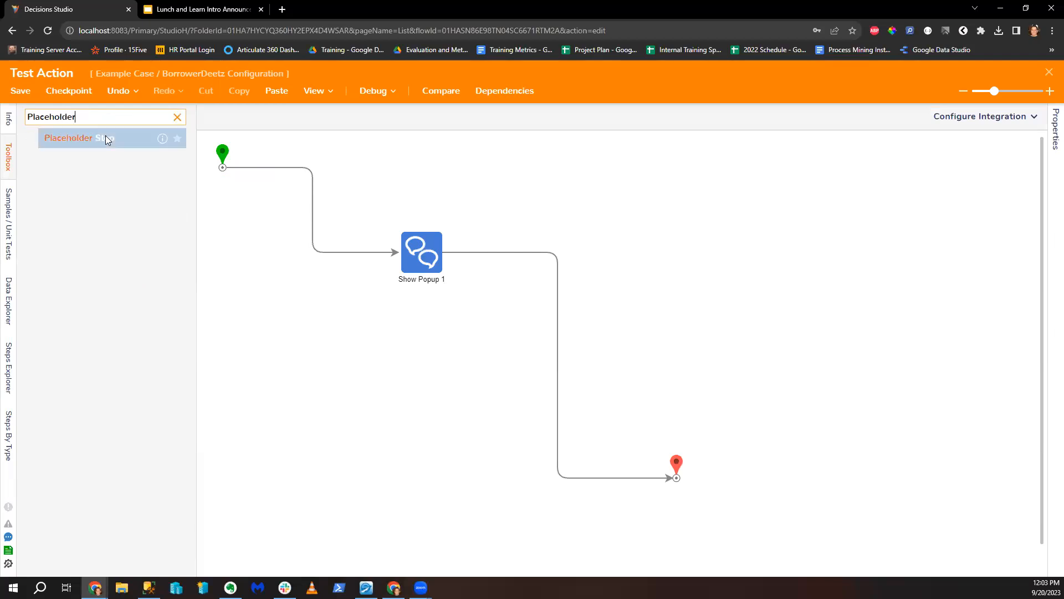
left_click_drag(103, 137, 483, 259)
Step: Box-select Show Popup 1 and Placeholder Step 1, group them, then ungroup them
left_click(421, 256)
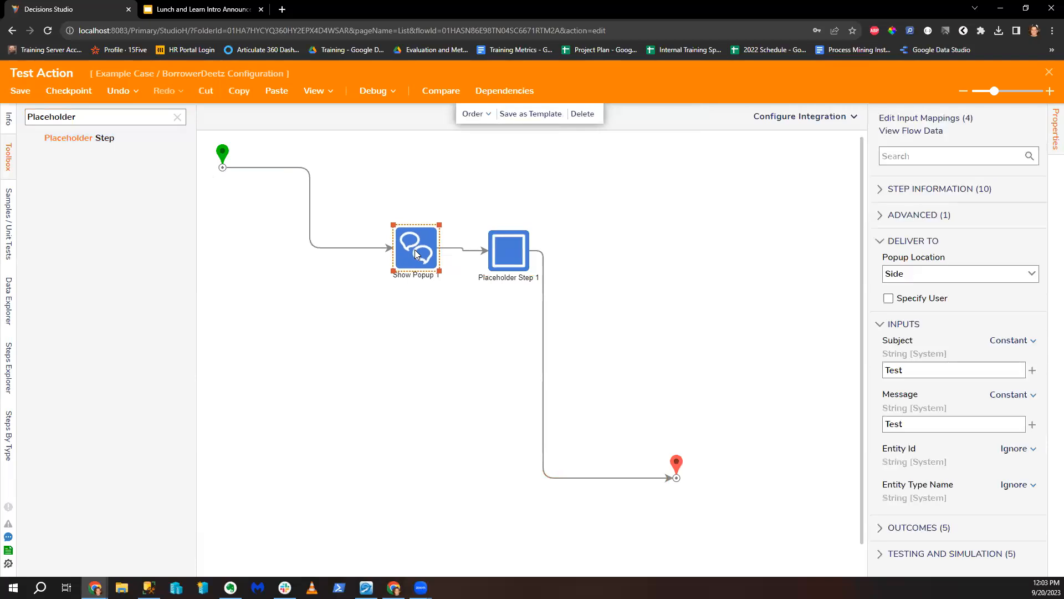
left_click(513, 252)
left_click_drag(380, 194, 557, 297)
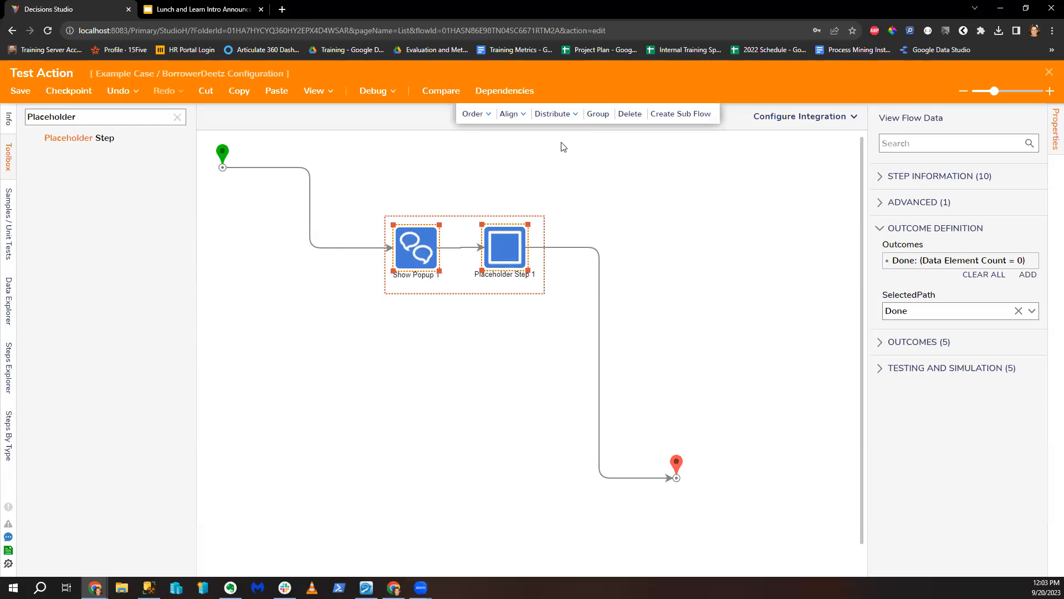
left_click(597, 115)
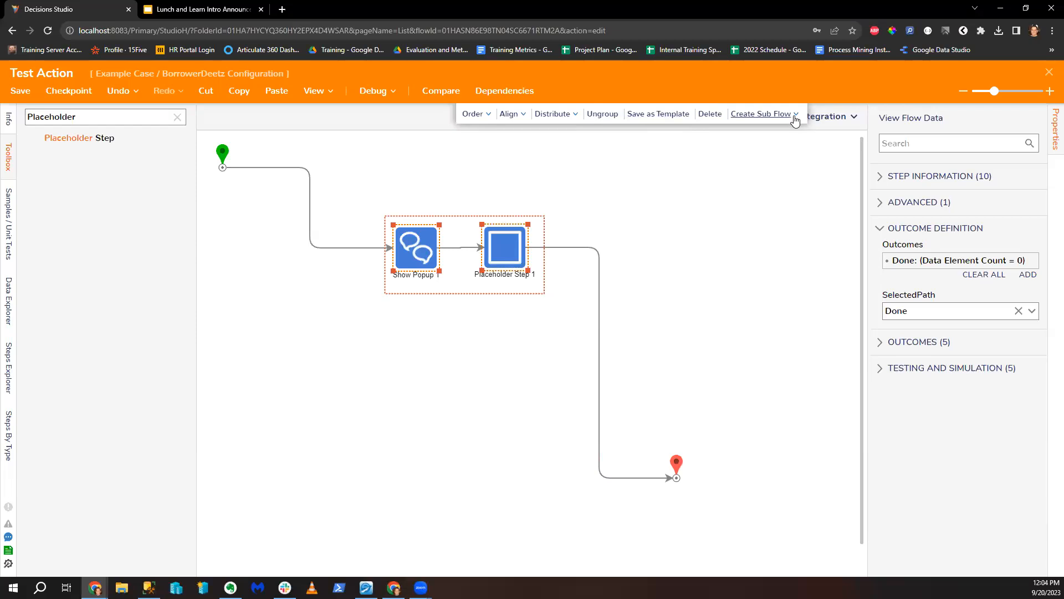
left_click(609, 116)
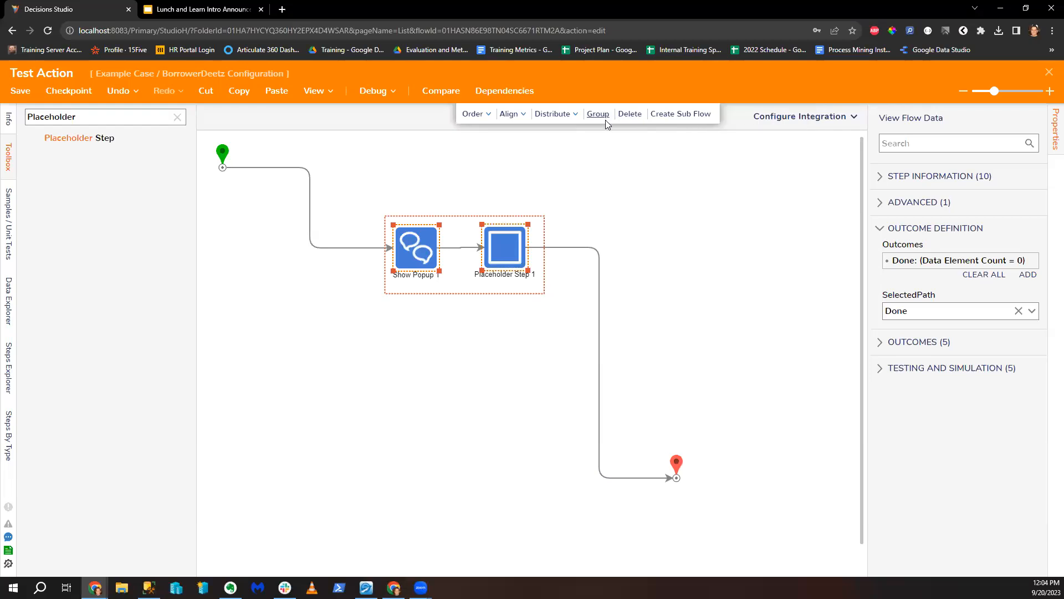
Step: Convert the two selected steps into sub flow 'My User action Logic' and save Test Action
left_click(682, 117)
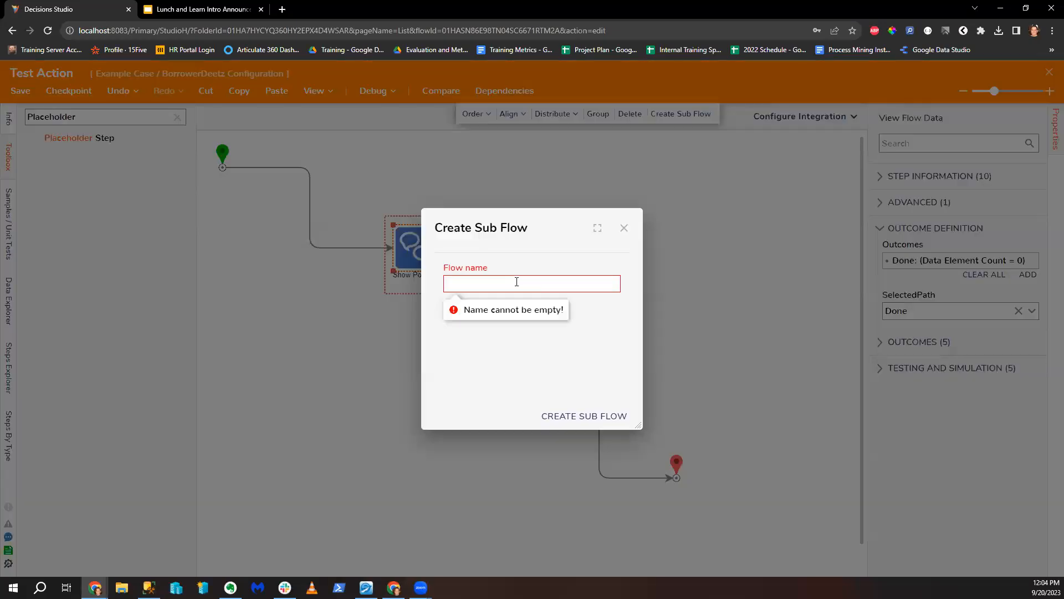
type("My User action Logic")
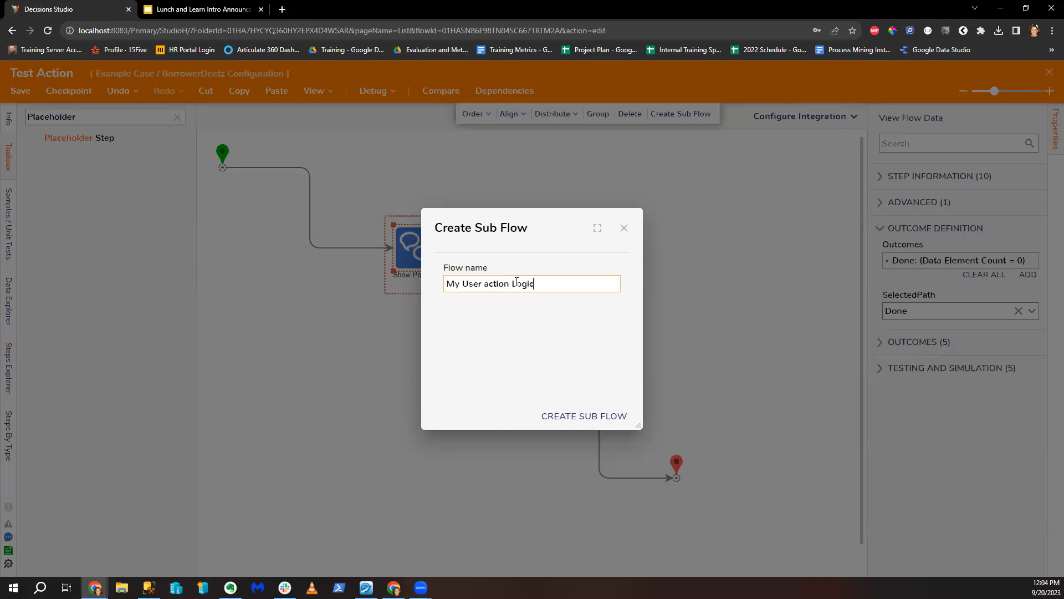
left_click(592, 410)
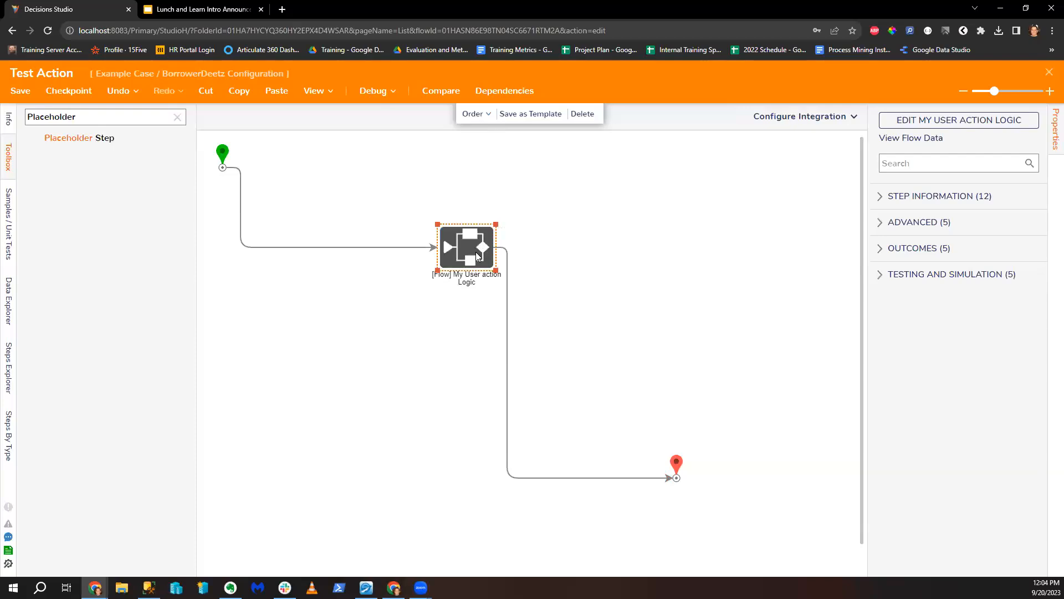
left_click(1049, 72)
left_click(675, 379)
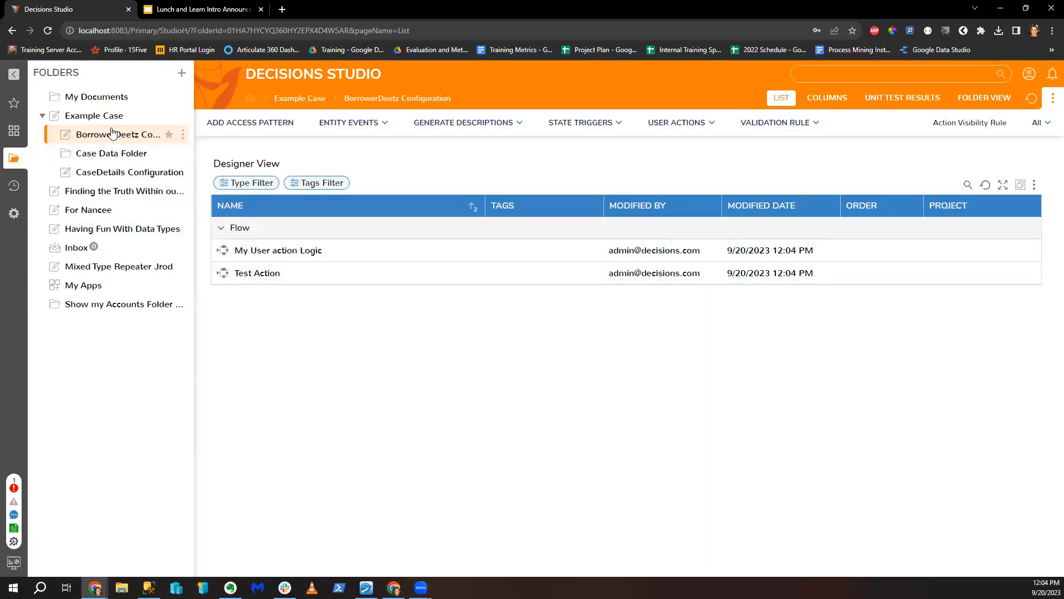
Step: In the CaseDetails Configuration case editor, create a user action named 'My New User Action'
left_click(114, 117)
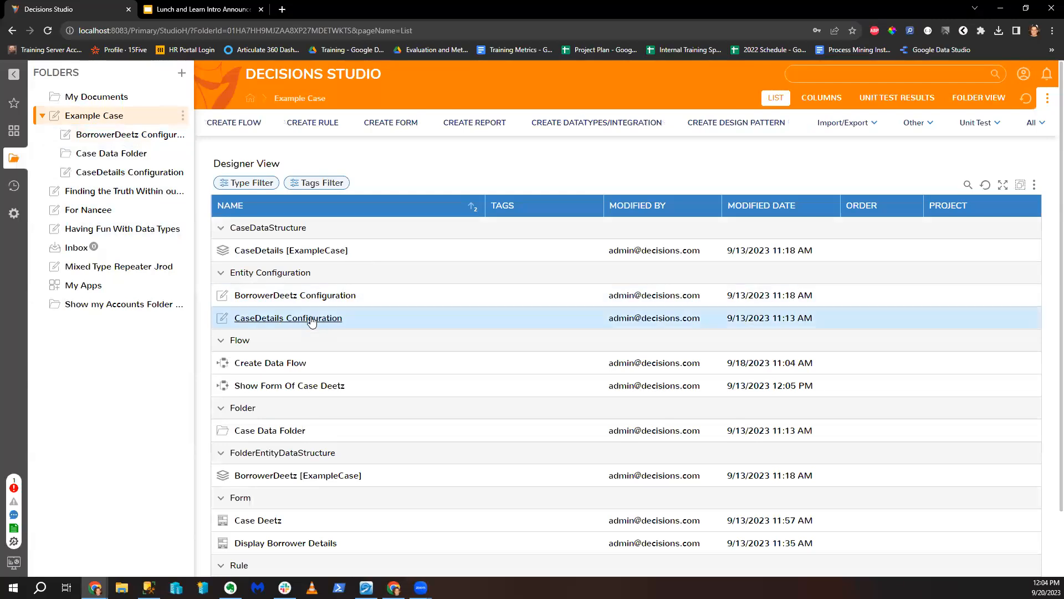
left_click(313, 320)
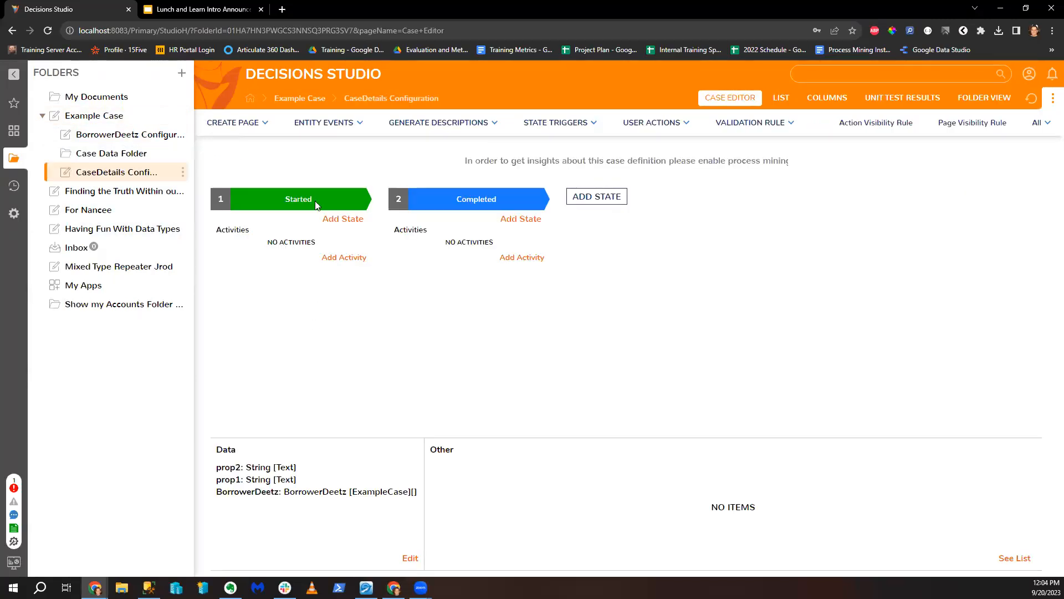
left_click(651, 125)
left_click(652, 163)
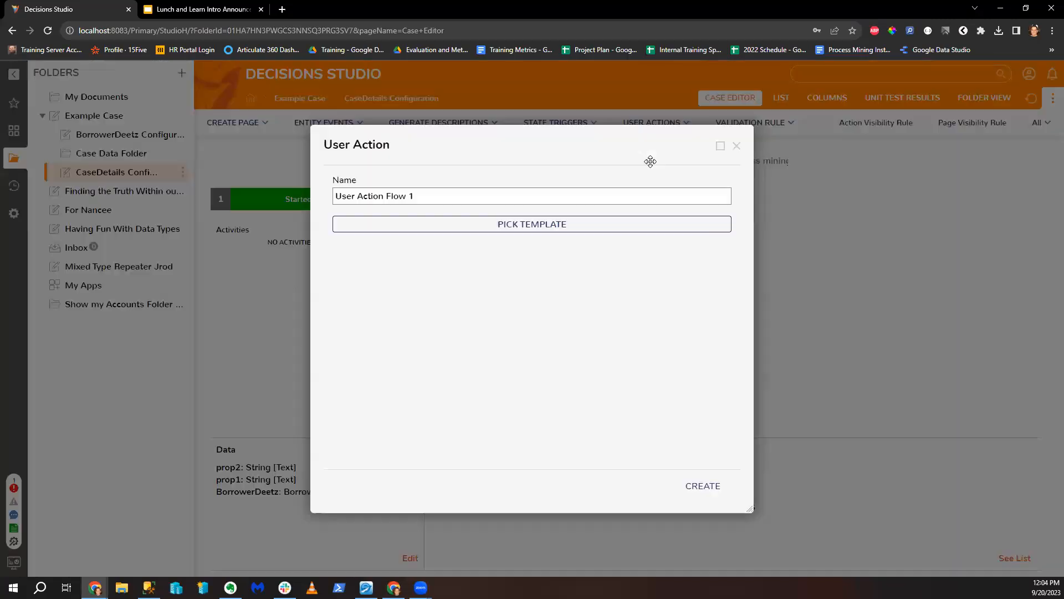
left_click_drag(504, 196, 188, 207)
type("My")
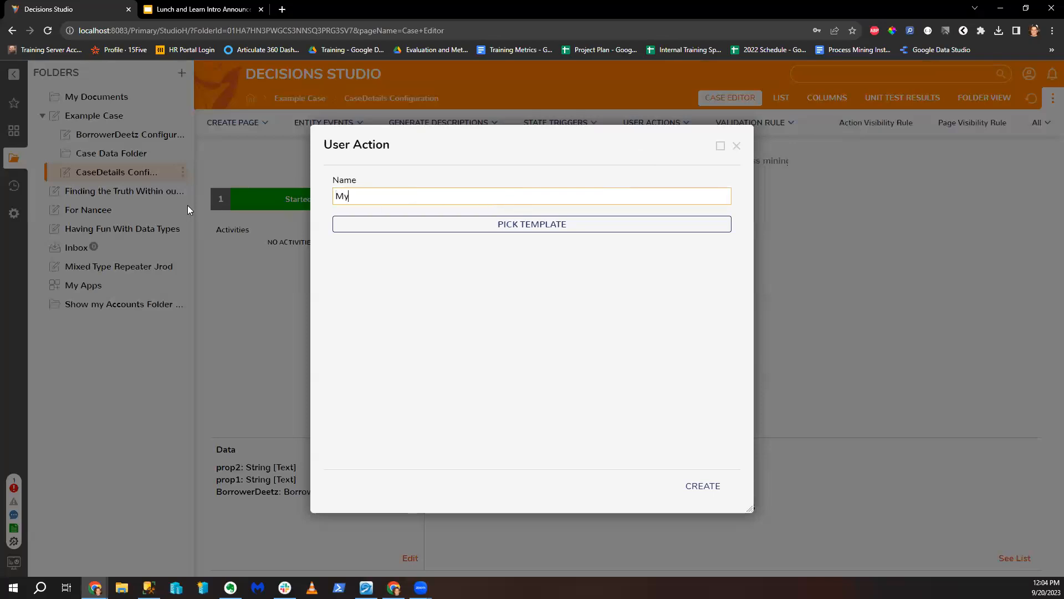
type(" New User Action")
left_click(708, 486)
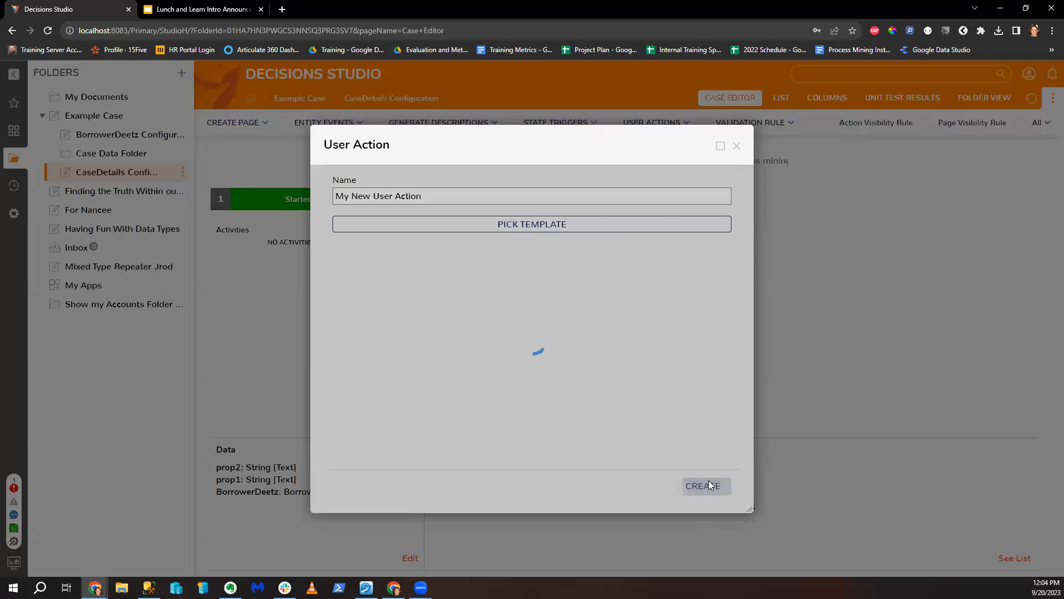
type("My User")
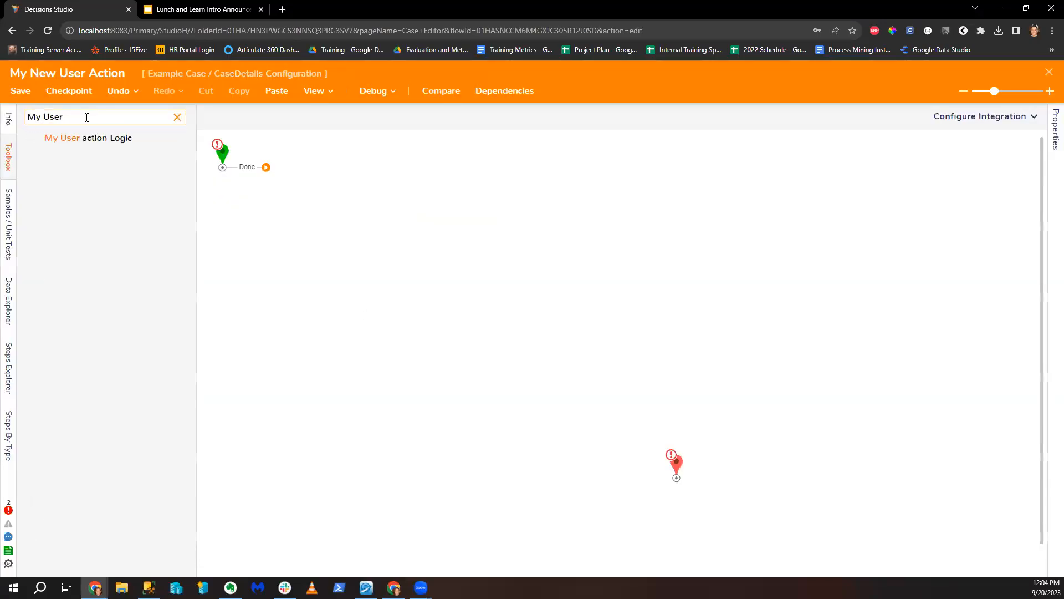
Step: Drop the My User action Logic step onto the new flow, then close the designer
left_click_drag(106, 134, 397, 279)
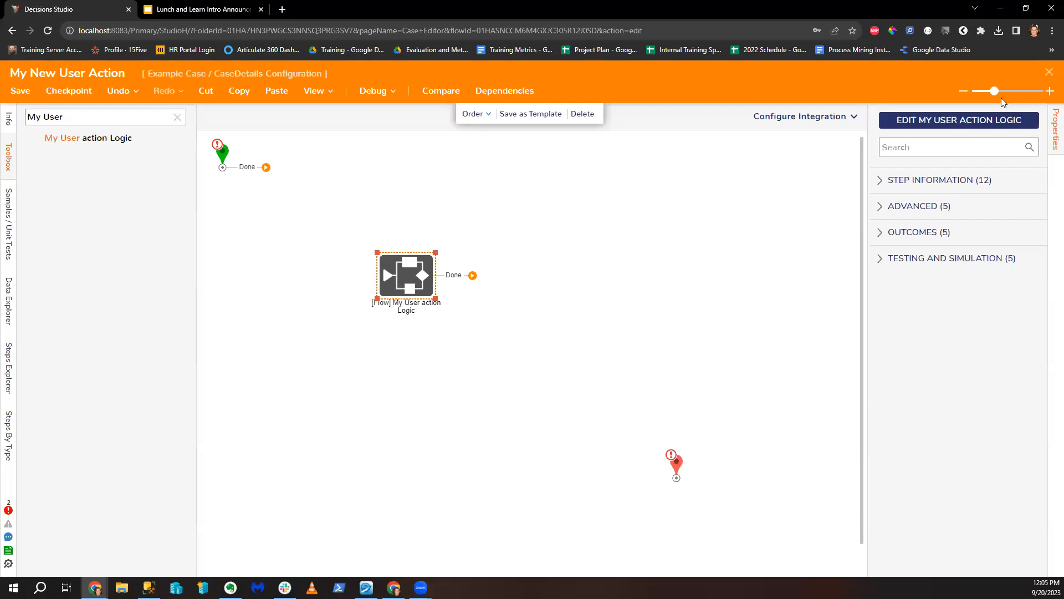
left_click(1050, 72)
Step: Discard the flow changes and collapse the Example Case folder
left_click(613, 380)
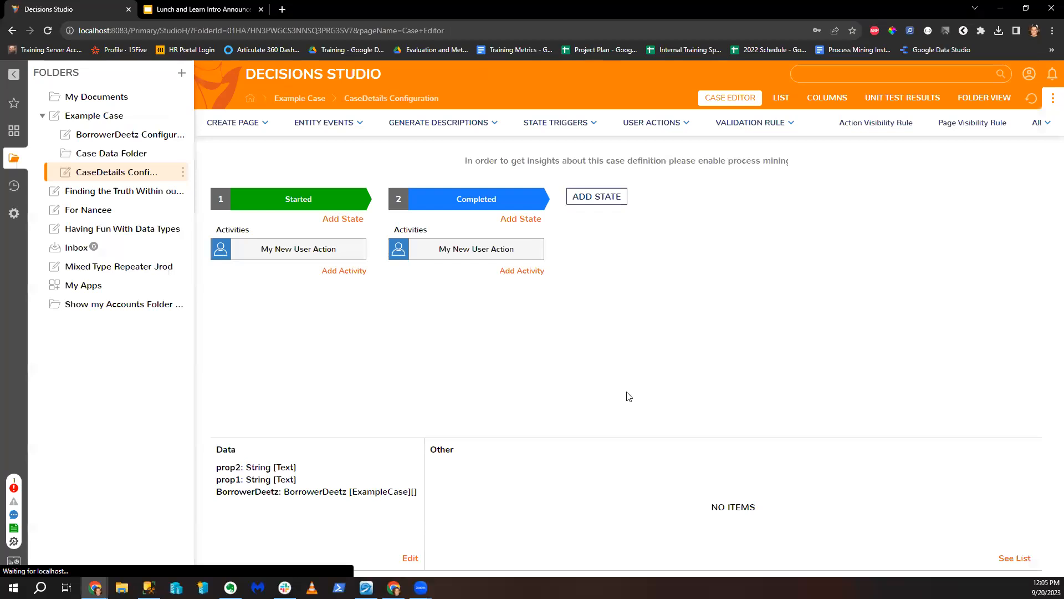
left_click(65, 115)
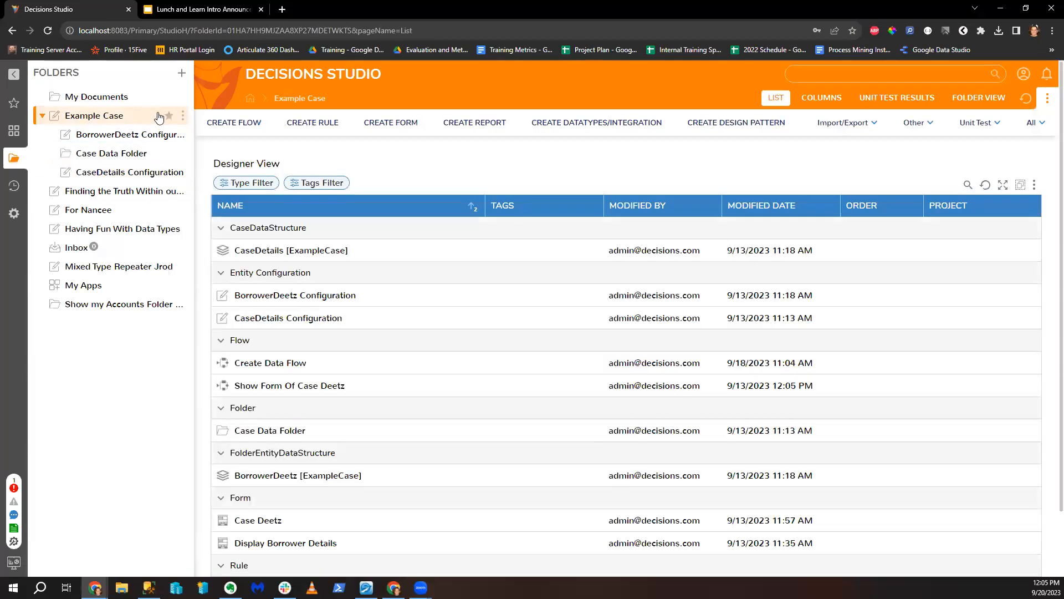
left_click(41, 116)
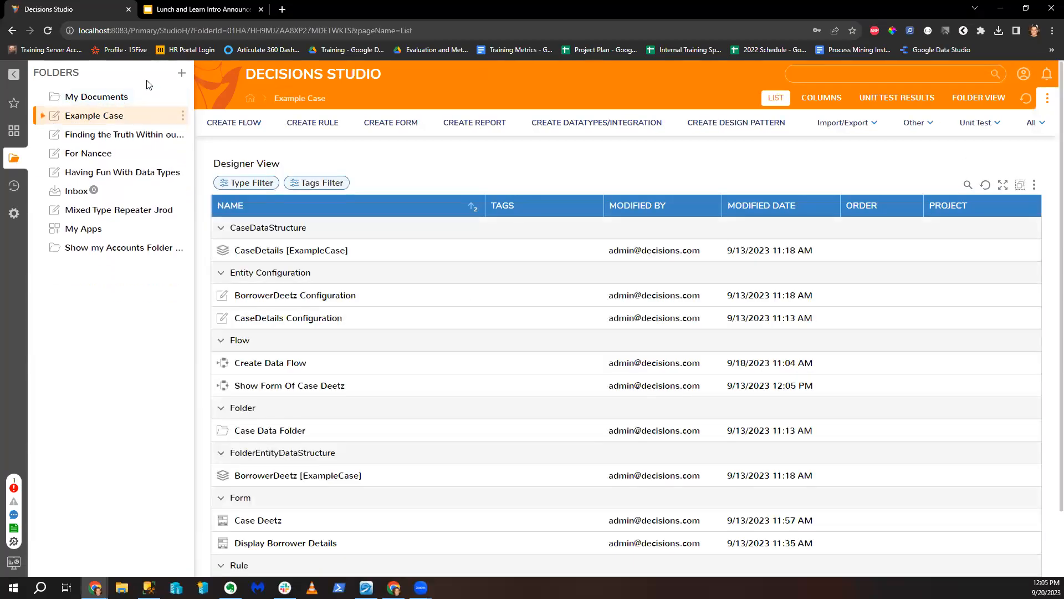
Step: Create a root-level project folder named 'Getting First Character and Last Character'
left_click(182, 72)
left_click(659, 388)
left_click(535, 355)
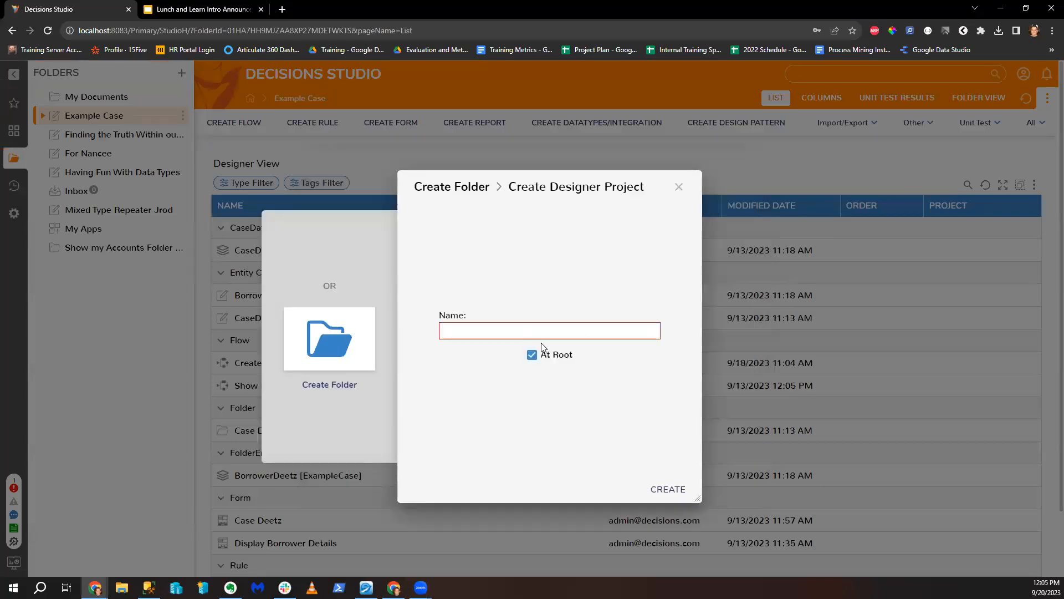
left_click(540, 333)
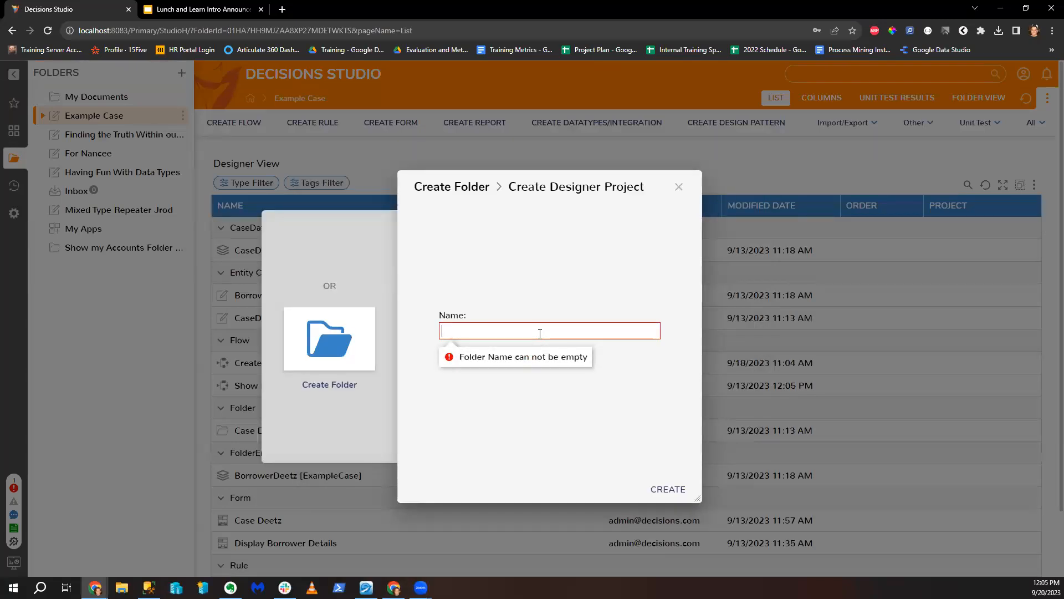
type("Get")
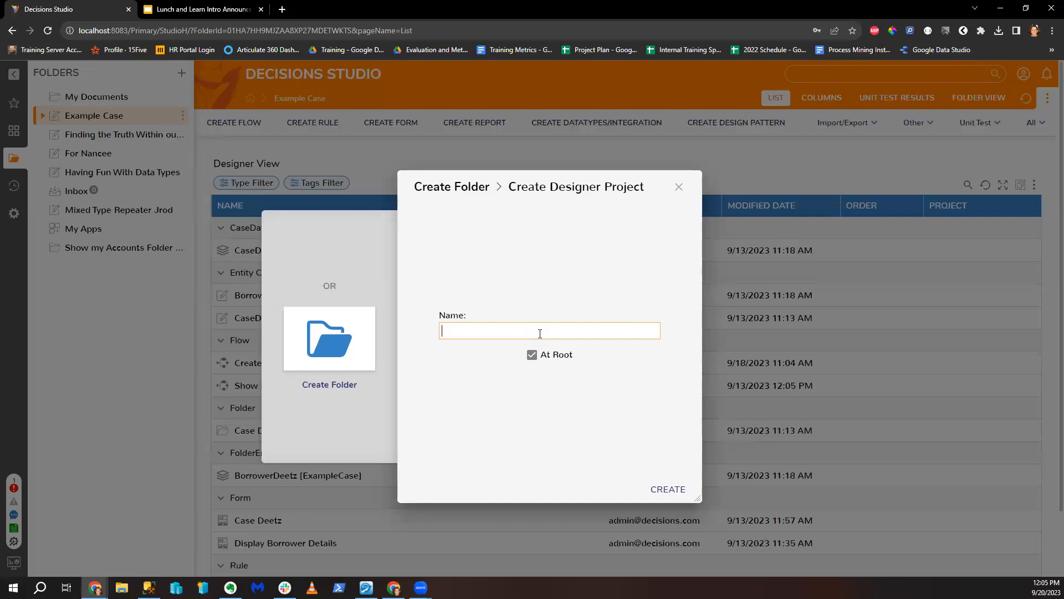
type("First Character and Las")
key("BackSpace")
key("BackSpace")
type("ast Character")
left_click(668, 487)
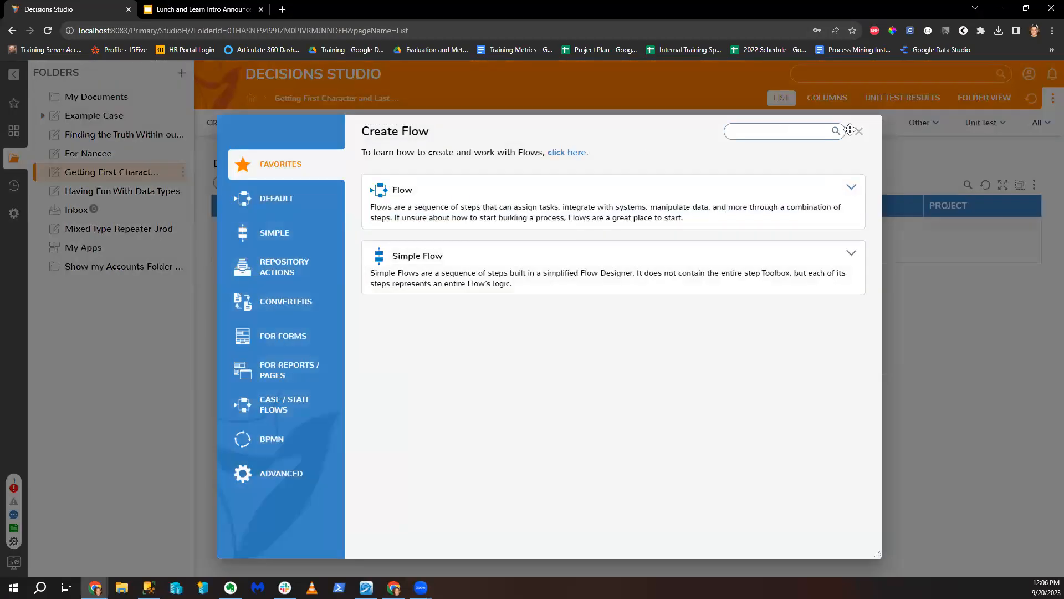
Step: Create a Normal Form named 'My Form Of Names' in the new folder
left_click(859, 133)
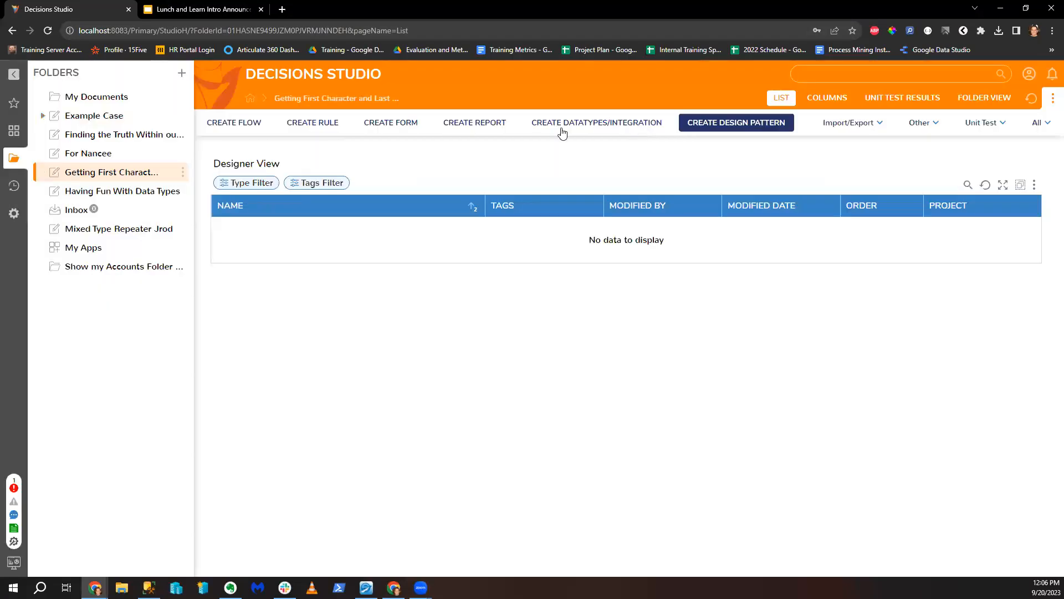
left_click(410, 129)
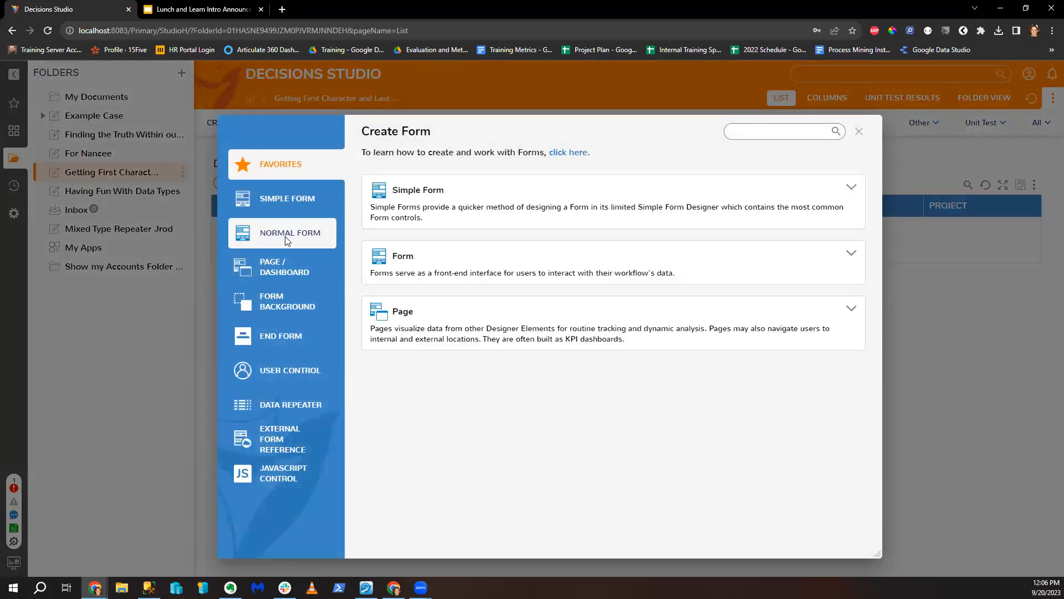
left_click(451, 200)
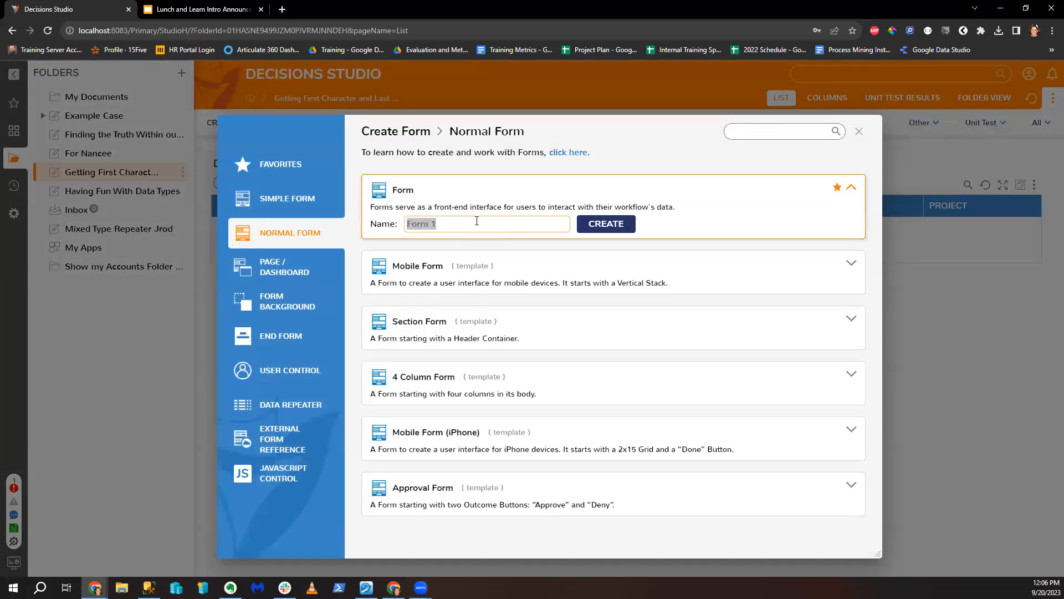
type("My Form Of Names")
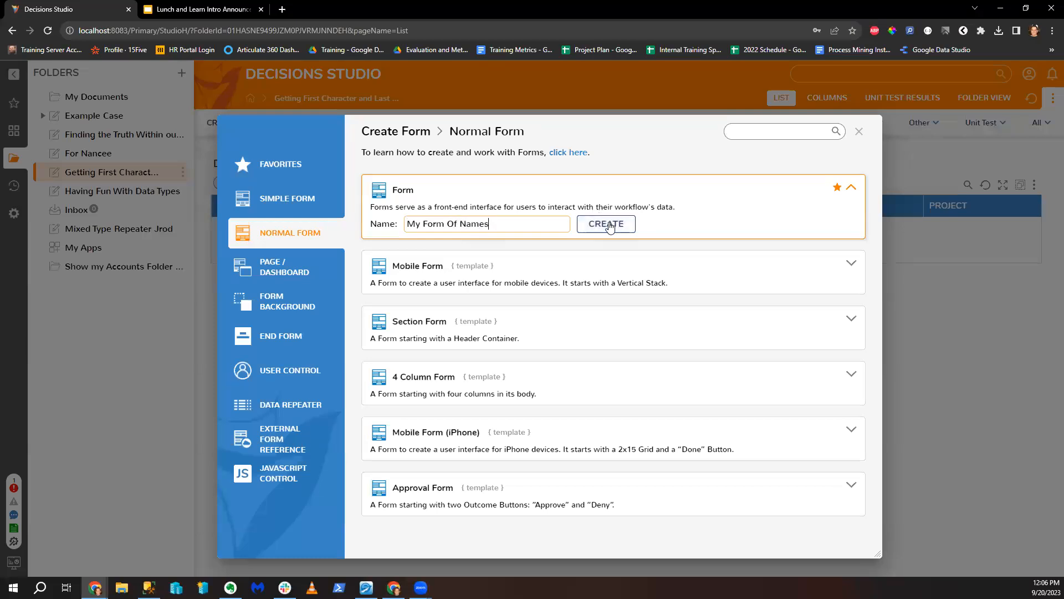
left_click(609, 224)
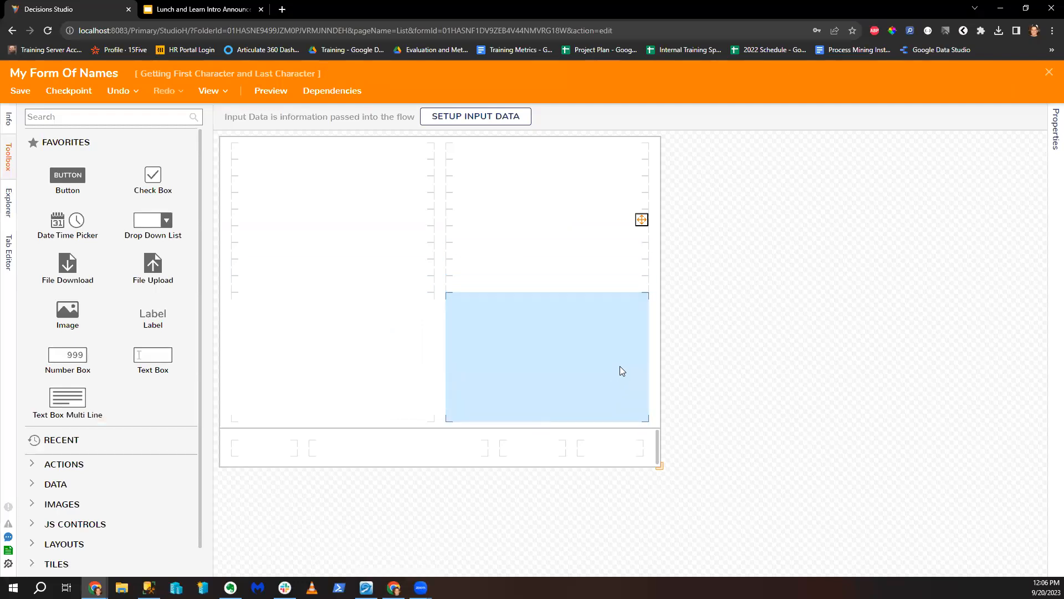
Step: Resize the form to 802 by 609 and add a String-type drop-down list to the right column
left_click(660, 468)
left_click_drag(660, 469, 661, 474)
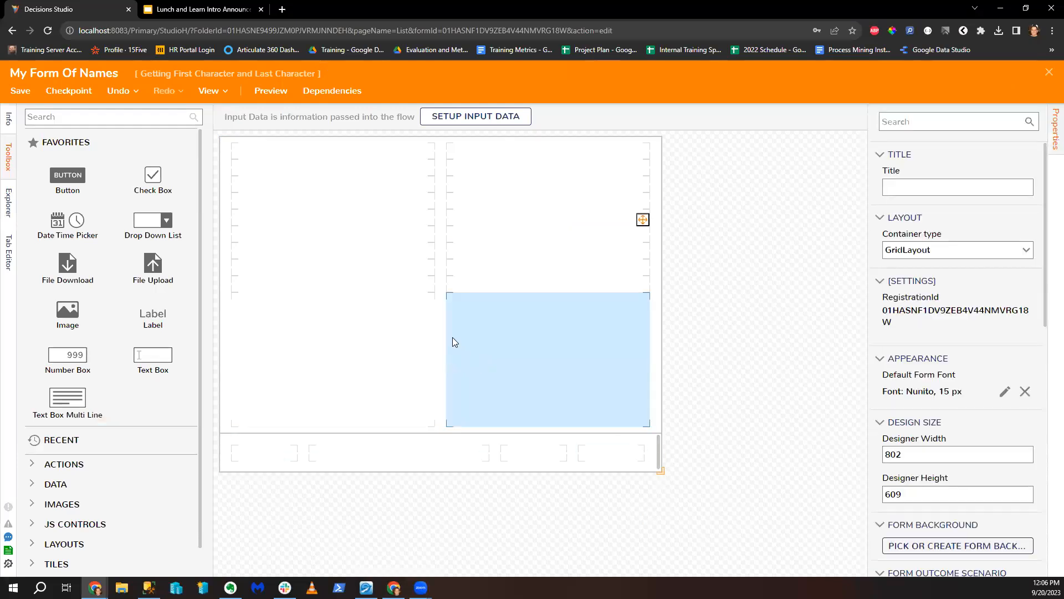
left_click_drag(153, 220, 583, 244)
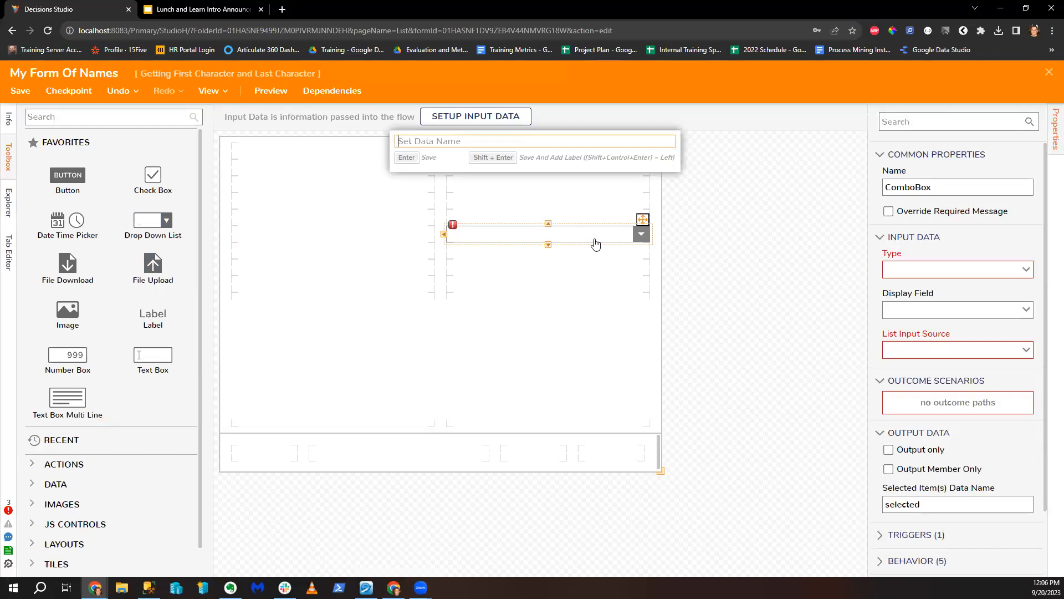
left_click(998, 276)
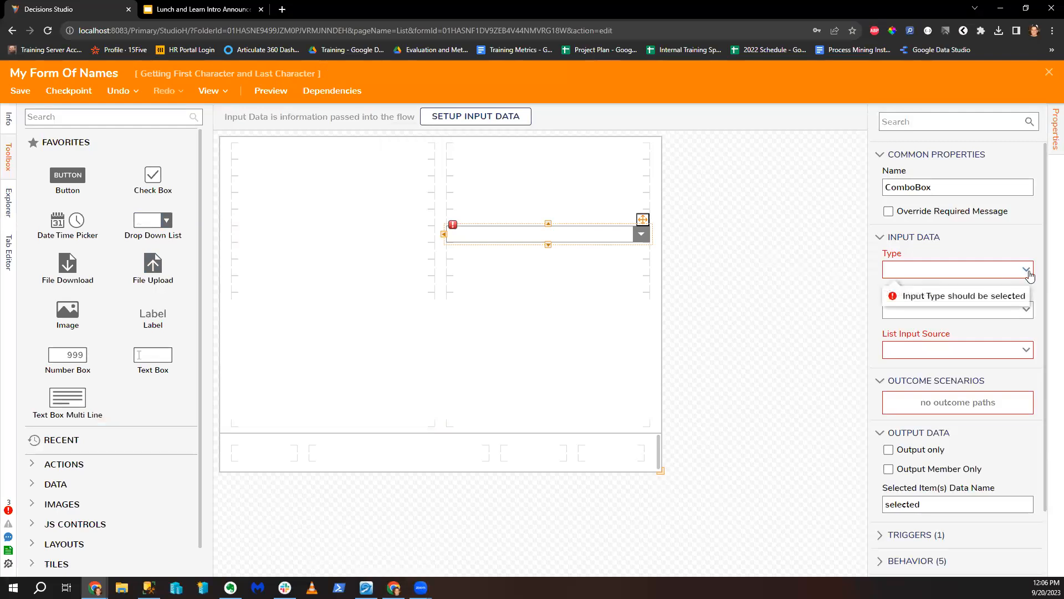
left_click(942, 382)
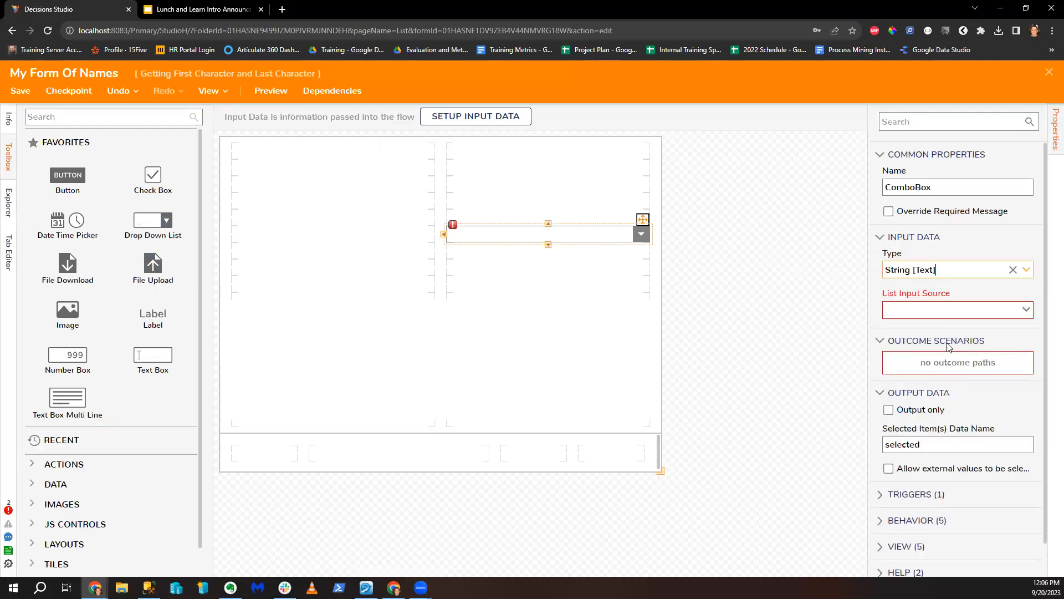
left_click(1026, 312)
Step: Set the drop-down's list source to Static and enter the first person's name as an item
left_click(896, 369)
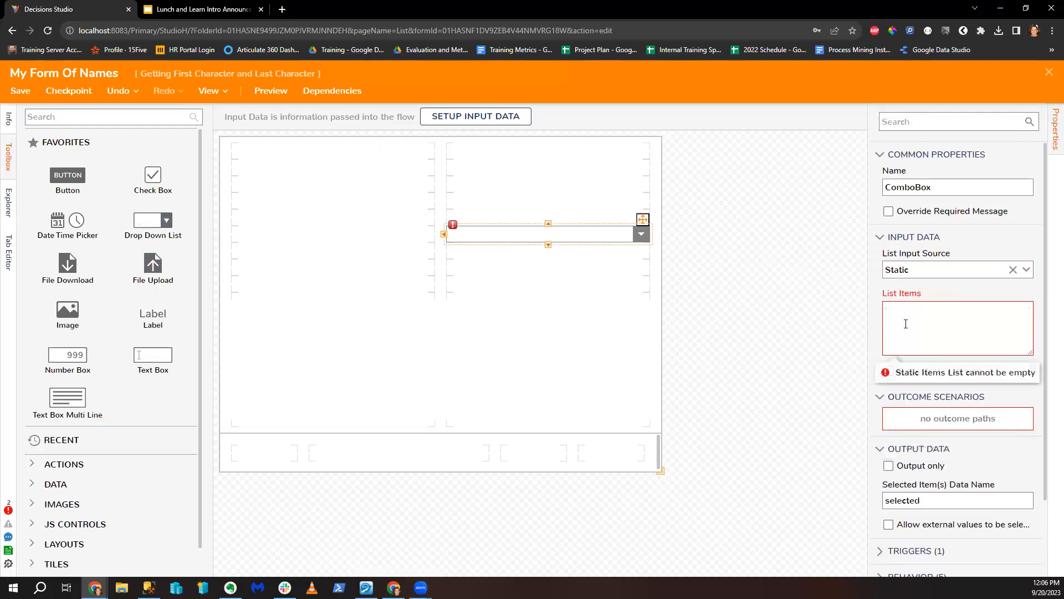
type("R")
left_click(948, 314)
key("Return")
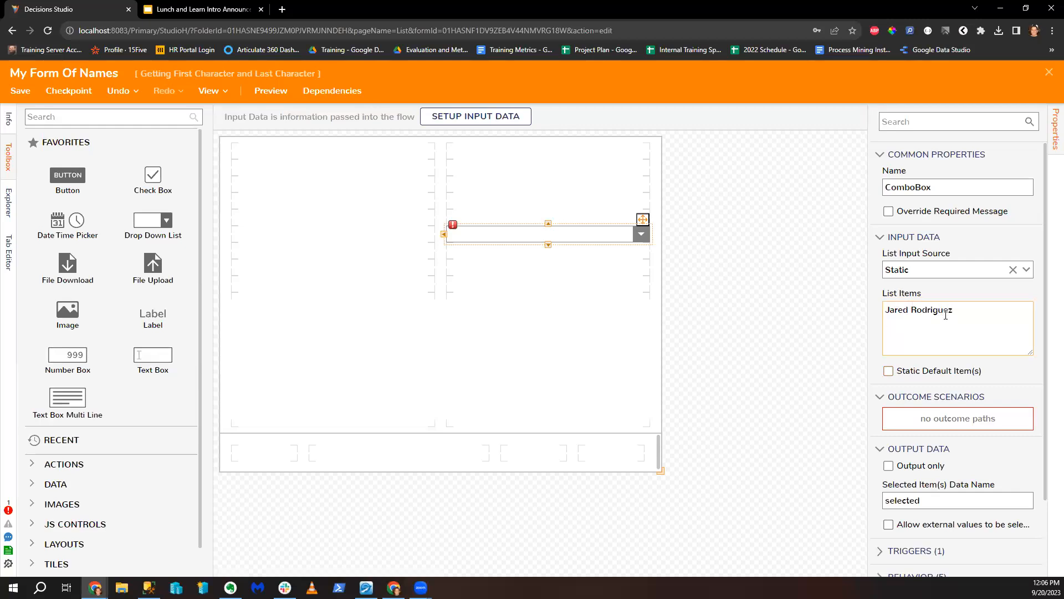
Step: Add two more people's names as items and tag the first item '- Trainer'
key("Return")
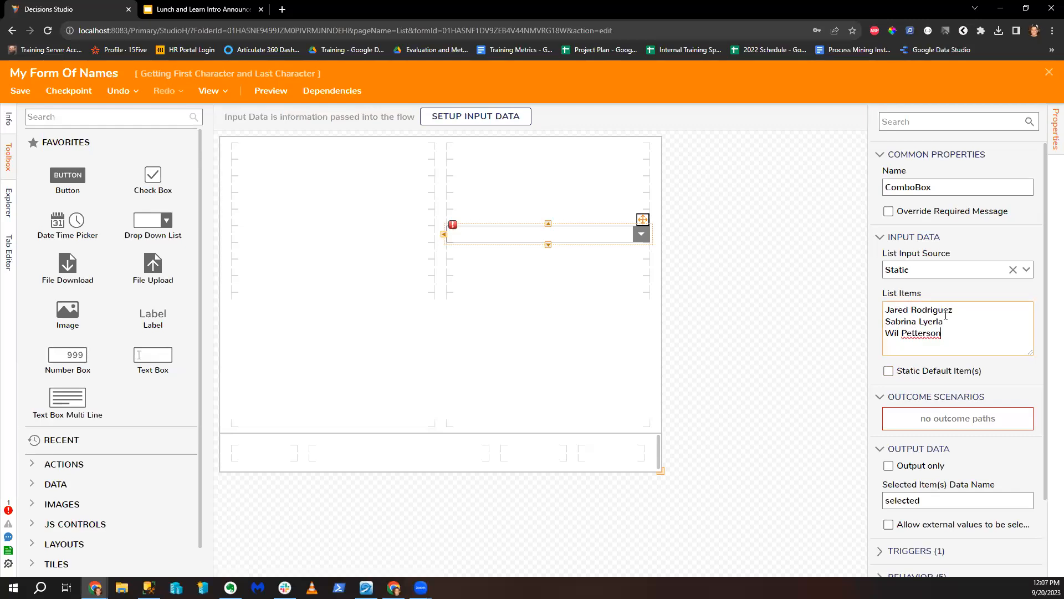
left_click(968, 309)
type("- Trainer")
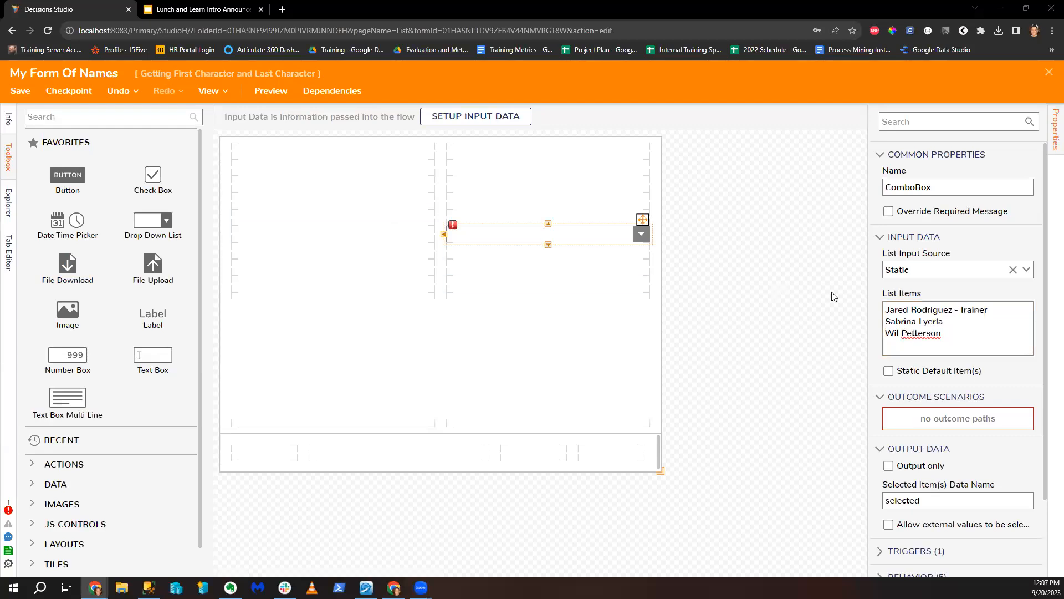
Step: Delete the '- Trainer' suffix from the first ComboBox list item, leaving three plain names
left_click_drag(886, 309, 994, 305)
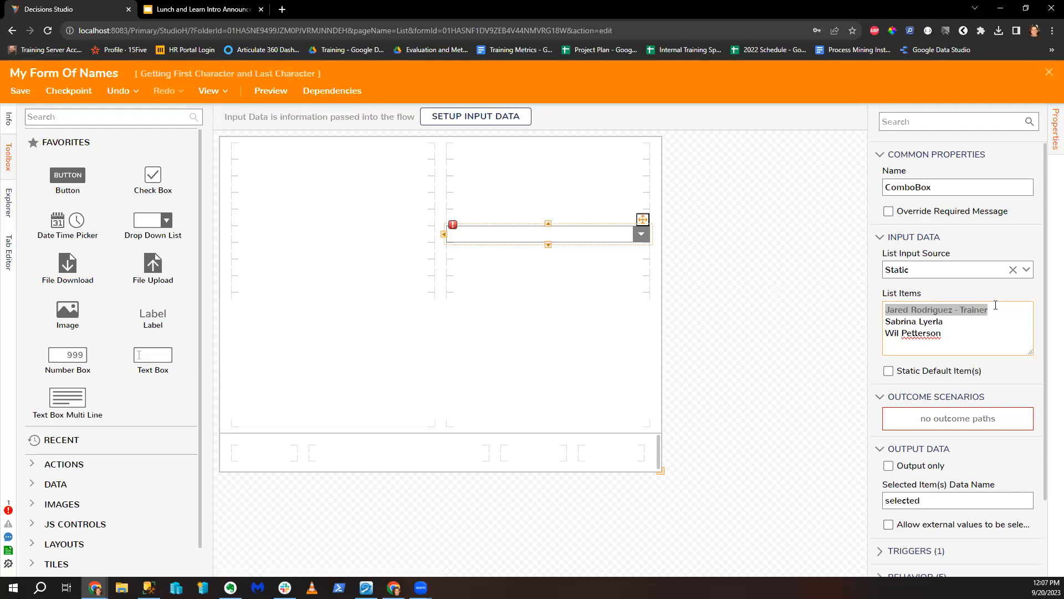
left_click(955, 322)
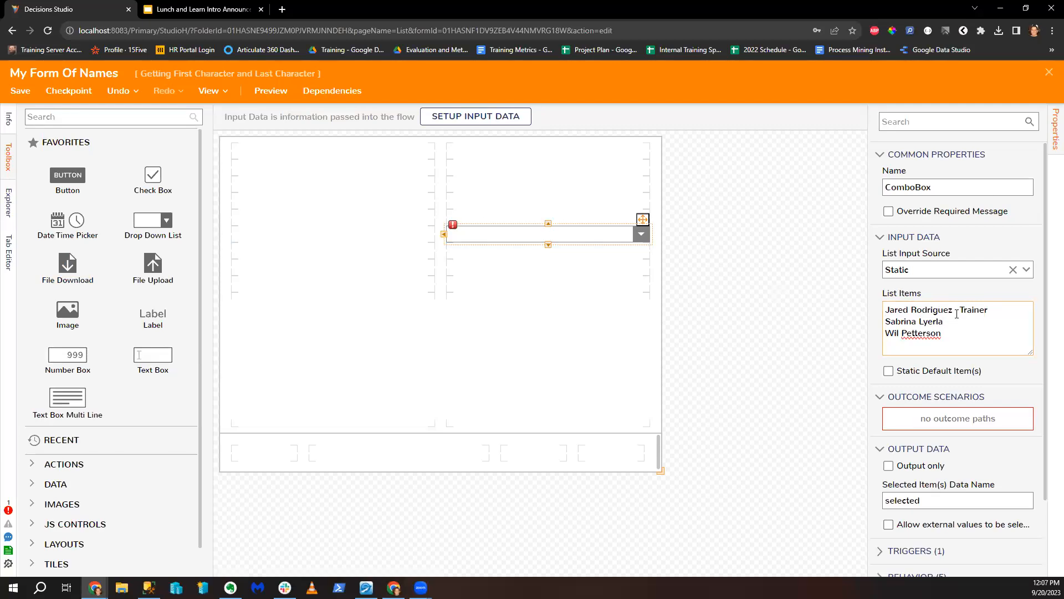
left_click(954, 310, "shift")
left_click_drag(966, 315, 959, 308)
left_click_drag(886, 309, 1004, 299)
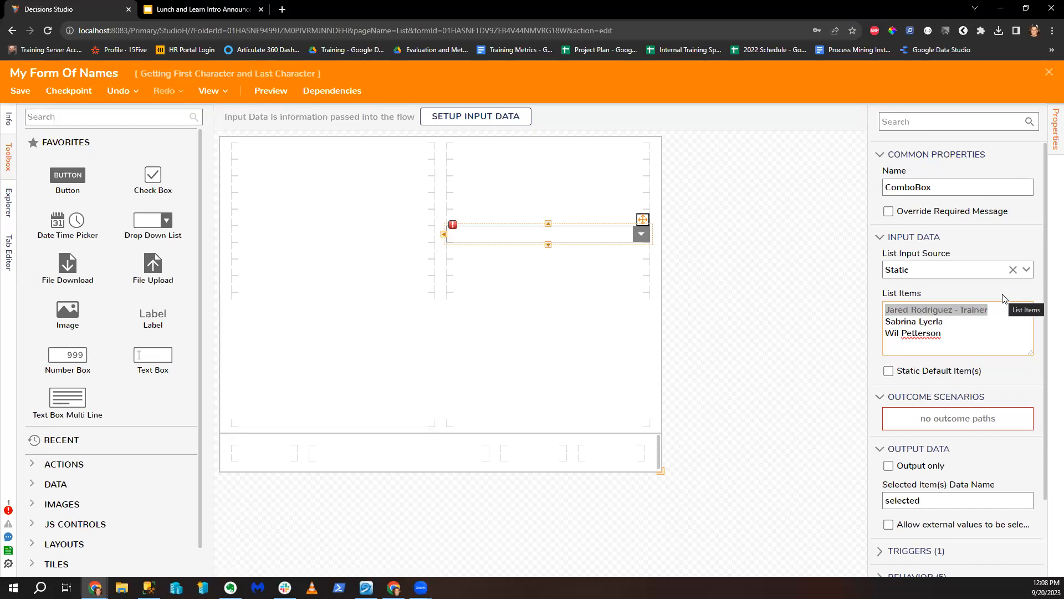
key("Right")
key("shift+Left")
key("shift+Left")
key("shift+Left")
key("shift+Left")
key("shift+Left")
key("shift+Left")
key("shift+Left")
key("BackSpace")
key("BackSpace")
key("BackSpace")
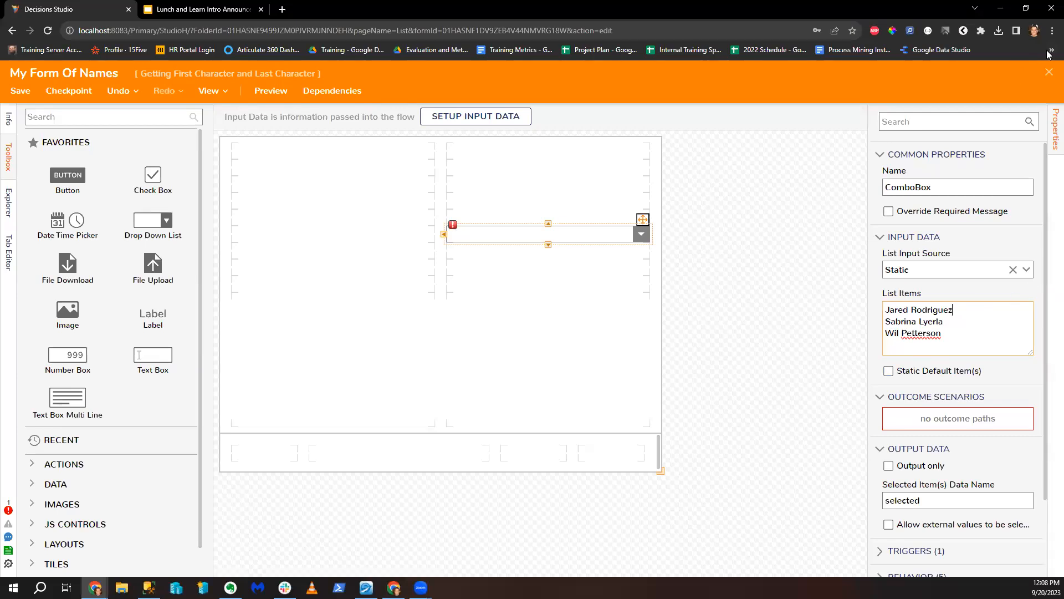
Step: Save My Form Of Names, reopen it, add a Button to its bottom row and save again
left_click(1050, 72)
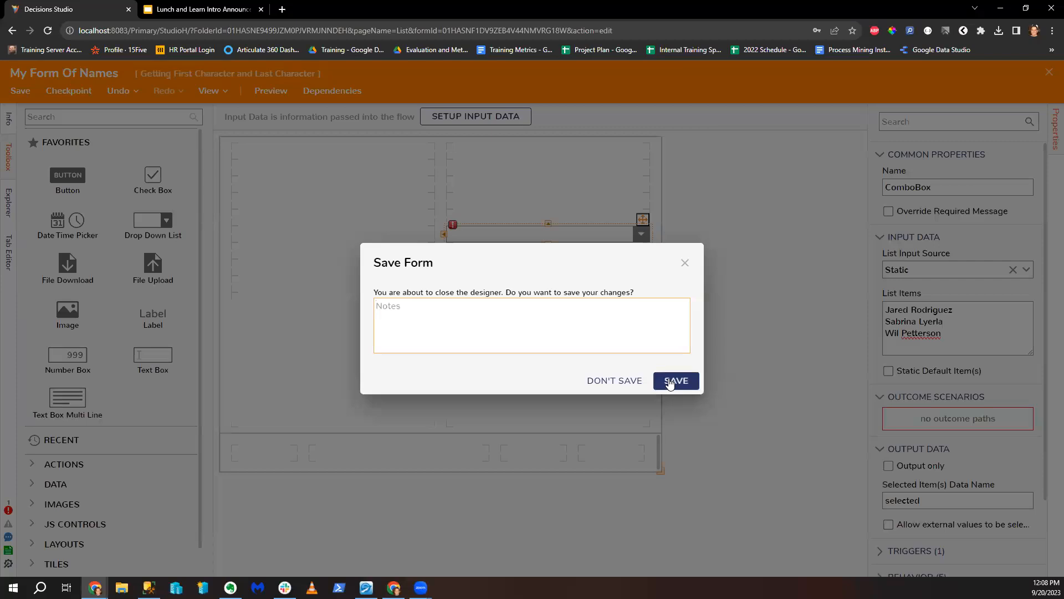
left_click(675, 383)
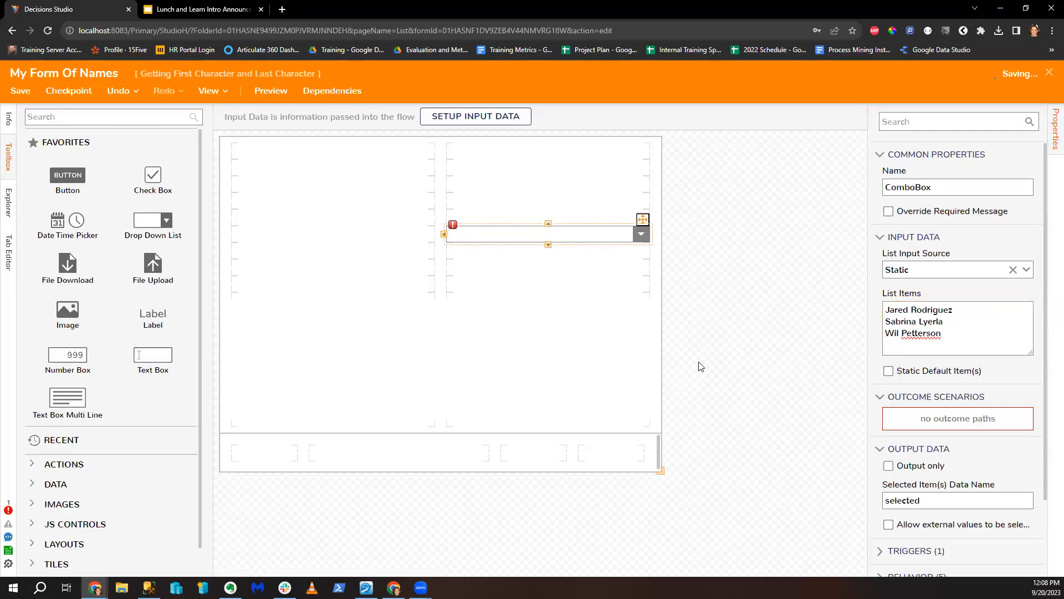
left_click(301, 252)
left_click_drag(69, 174, 611, 457)
left_click(1049, 73)
left_click(676, 382)
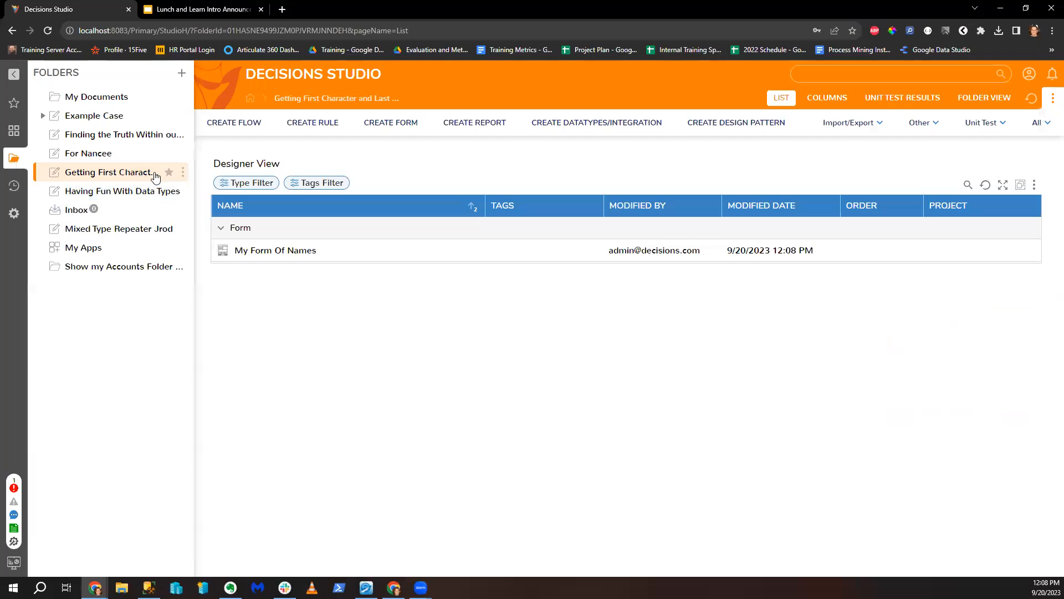
Step: Create a new standard flow named 'Test Flow Stuff'
left_click(236, 125)
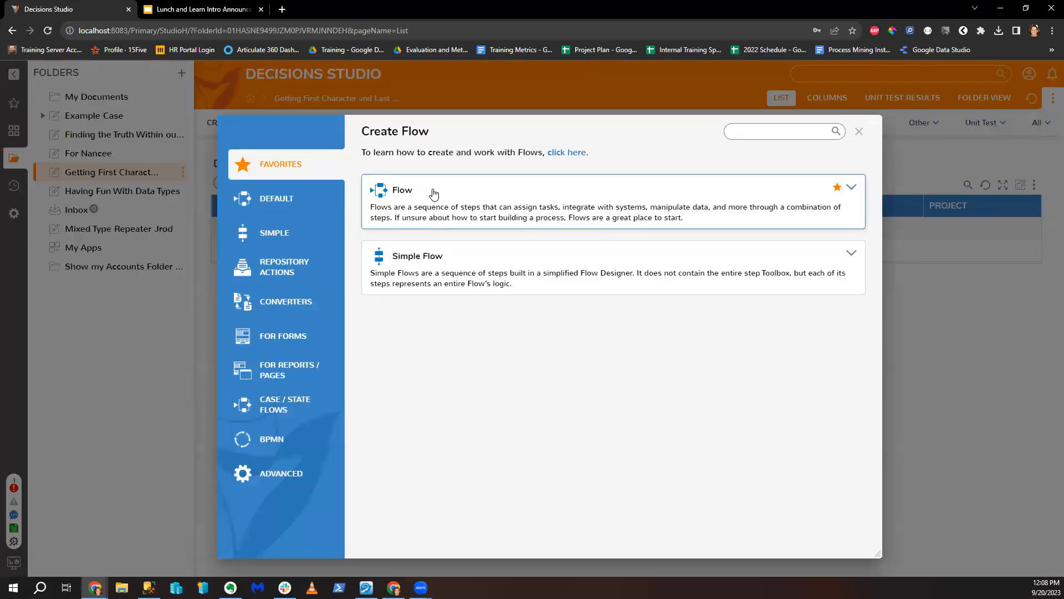
left_click(438, 210)
left_click_drag(451, 231, 374, 248)
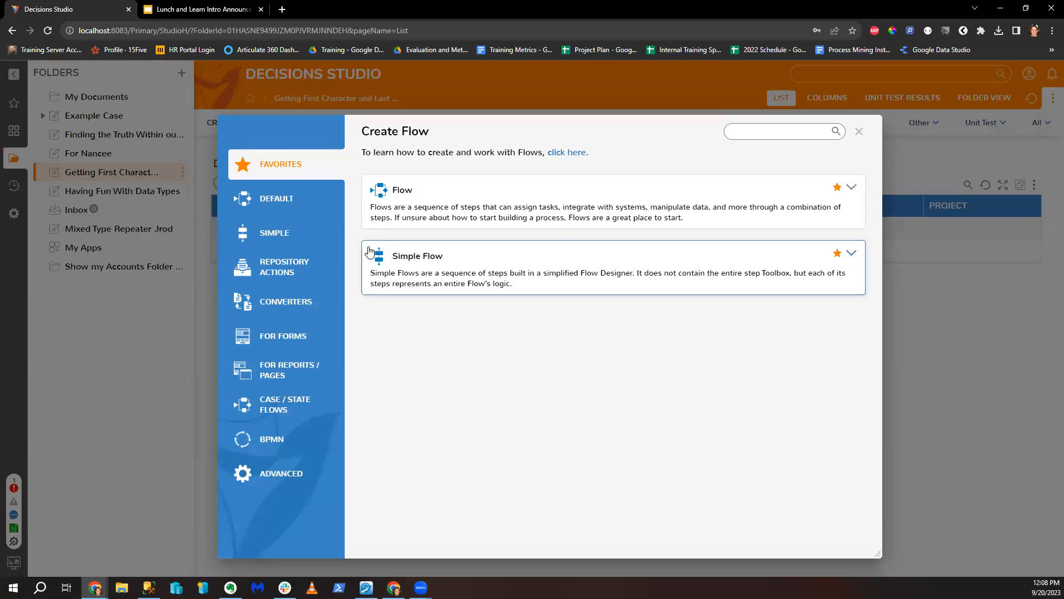
left_click(402, 192)
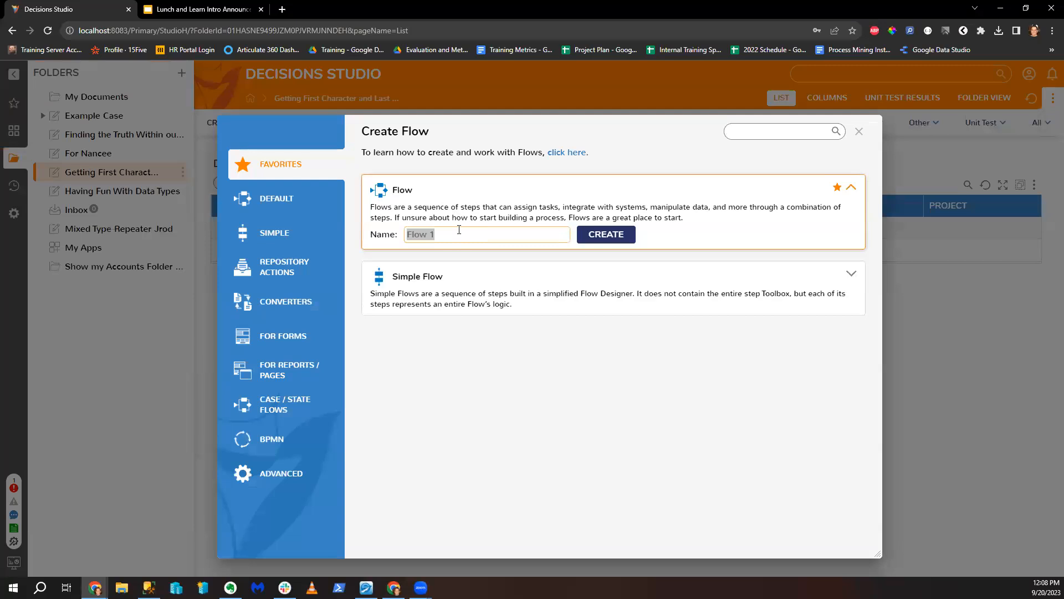
type("Test Flow With")
key("Return")
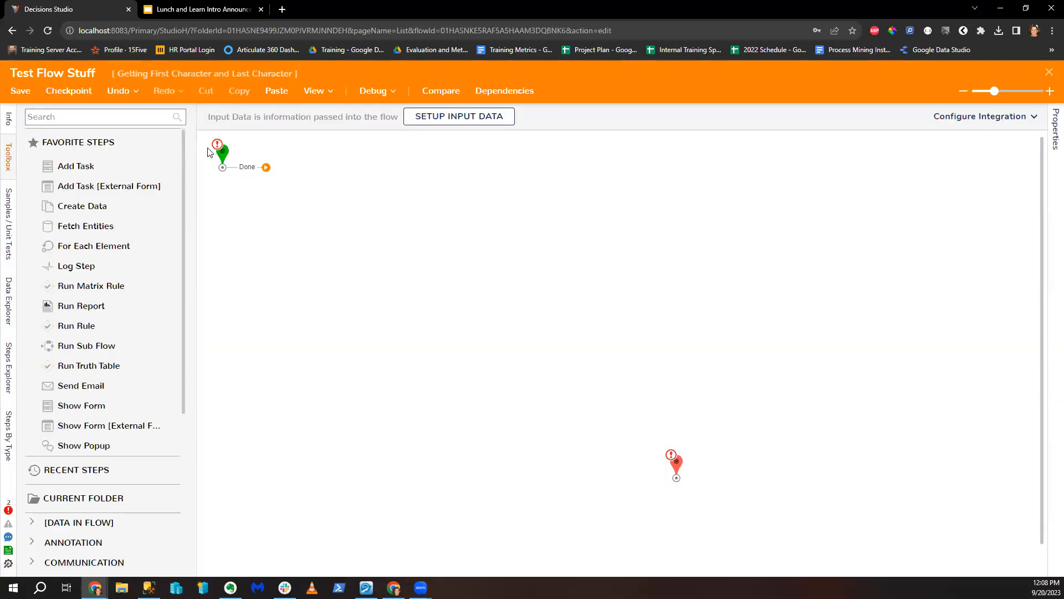
Step: Add the My Form Of Names step to the flow and link its Button outcome to End
left_click(79, 121)
type("F")
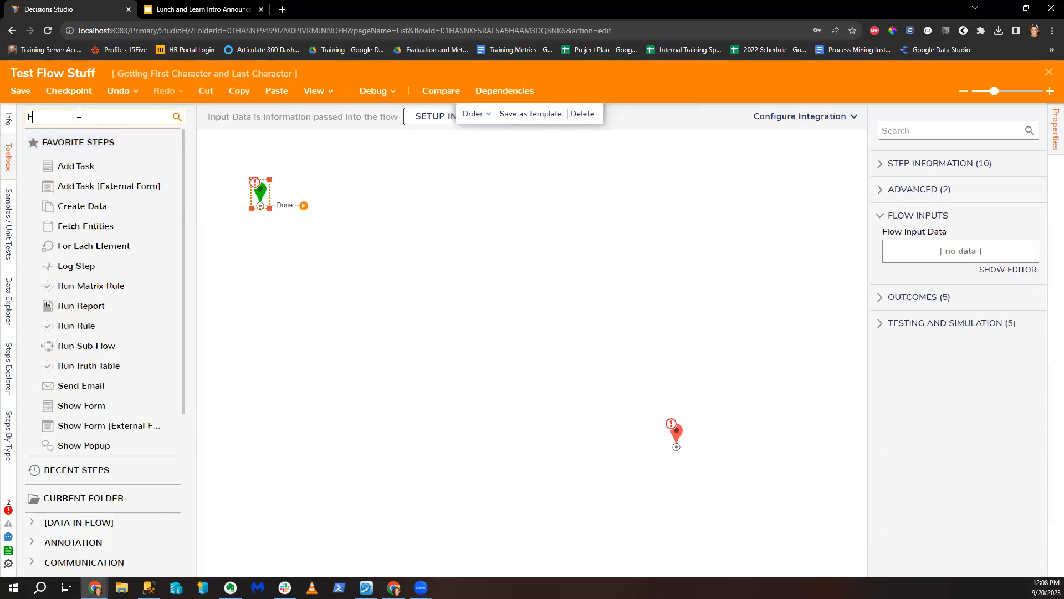
type("orm names")
left_click_drag(85, 158, 376, 204)
left_click_drag(426, 227, 677, 444)
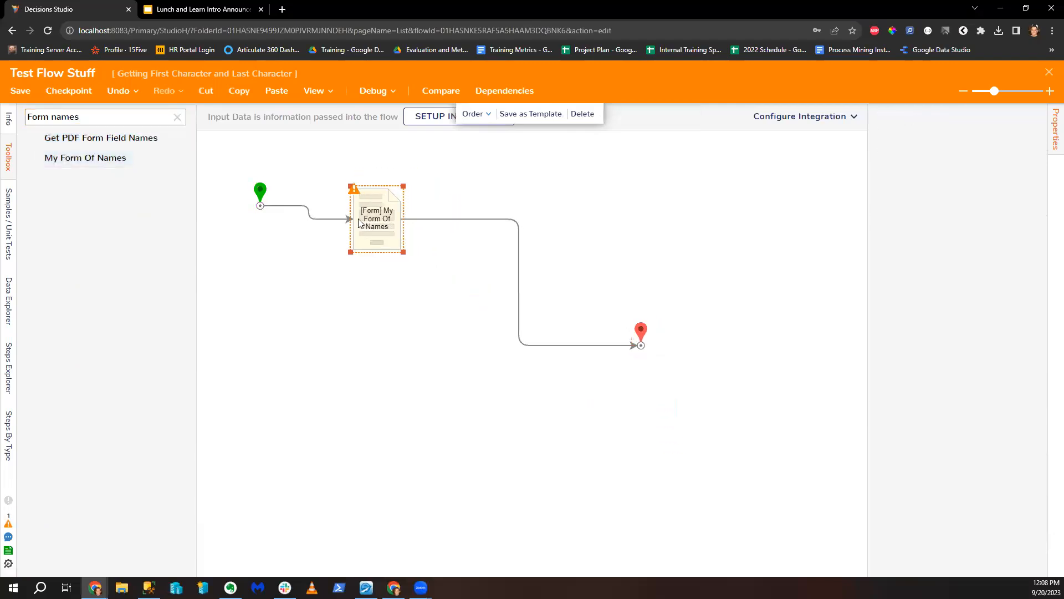
left_click_drag(358, 219, 347, 215)
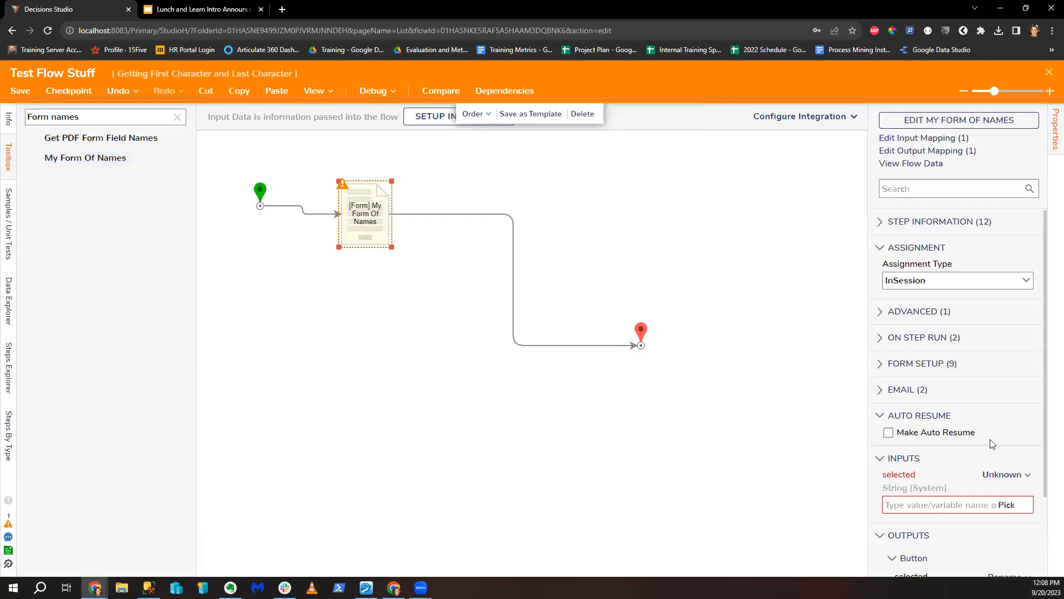
Step: Debug-run the flow with a name chosen on the form, then search the toolbox for 'character'
left_click(374, 97)
left_click(553, 265)
left_click(733, 268)
left_click(649, 322)
left_click(712, 489)
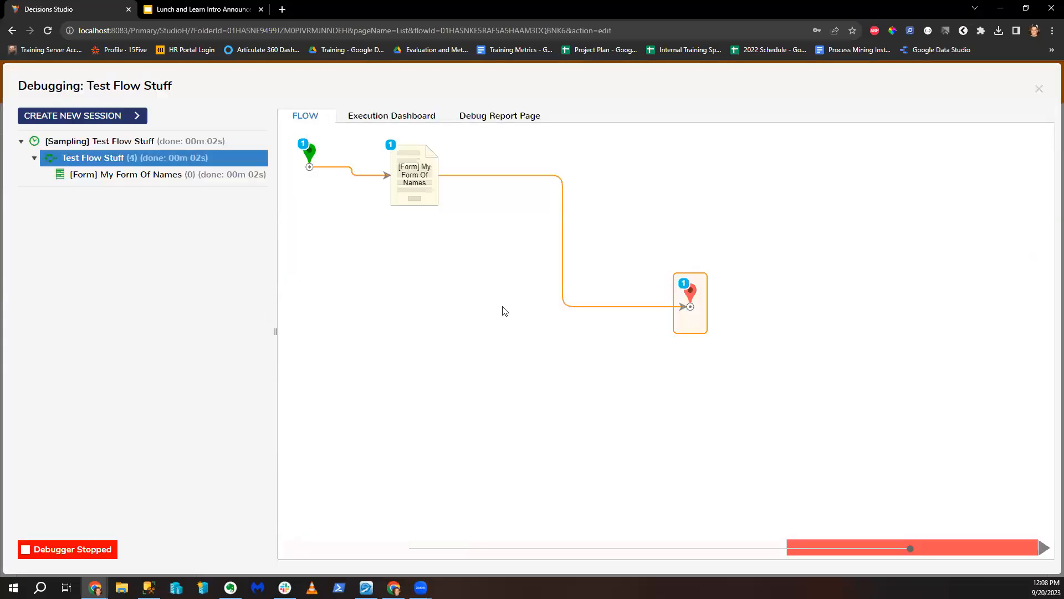
left_click(1042, 91)
triple_click(88, 115)
type("character")
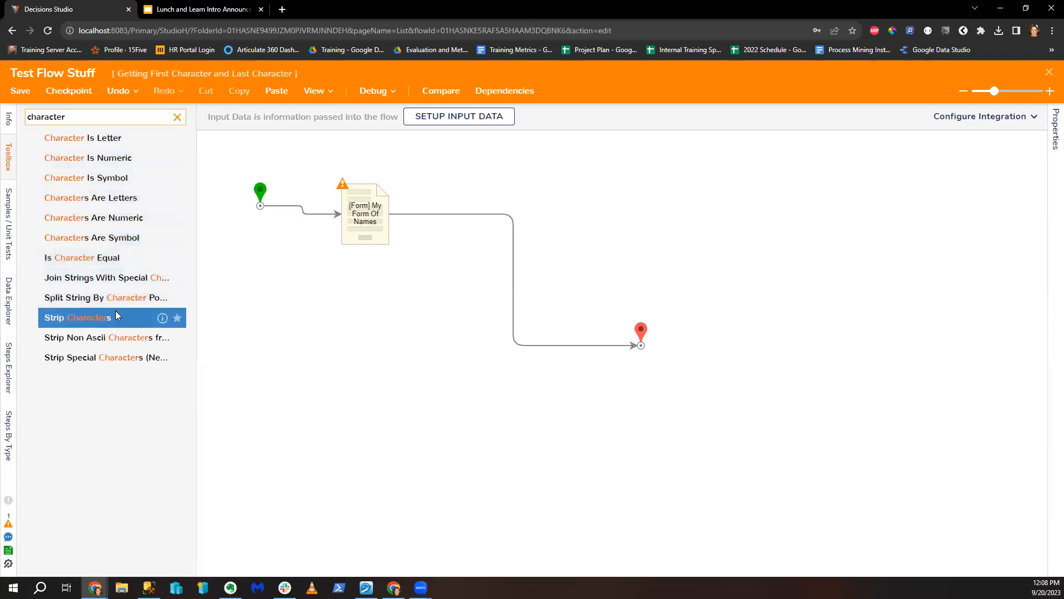
Step: Search the toolbox for the Split String By Character Positions step
type("get")
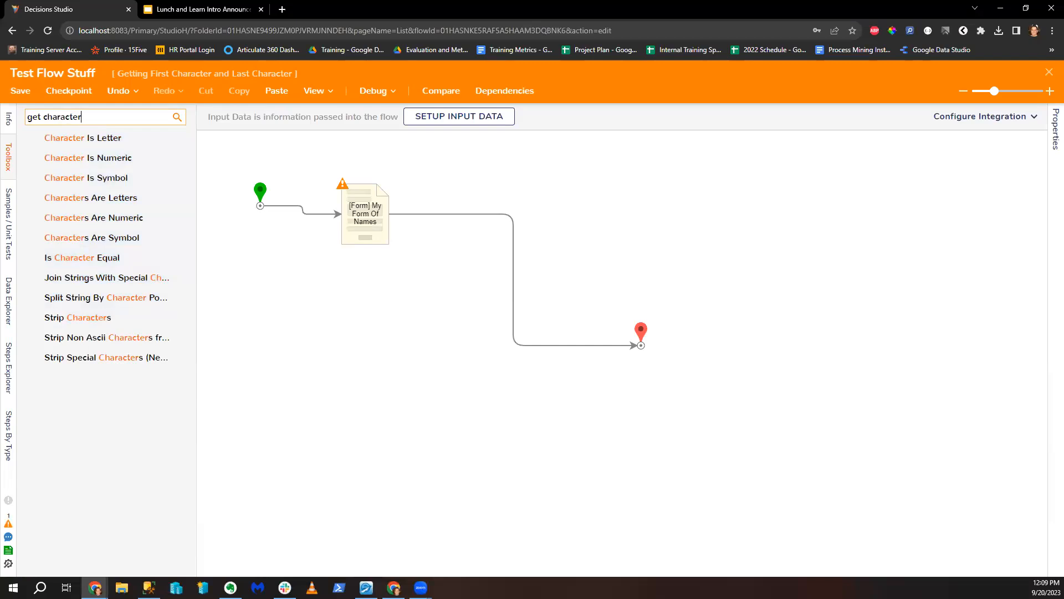
key("Return")
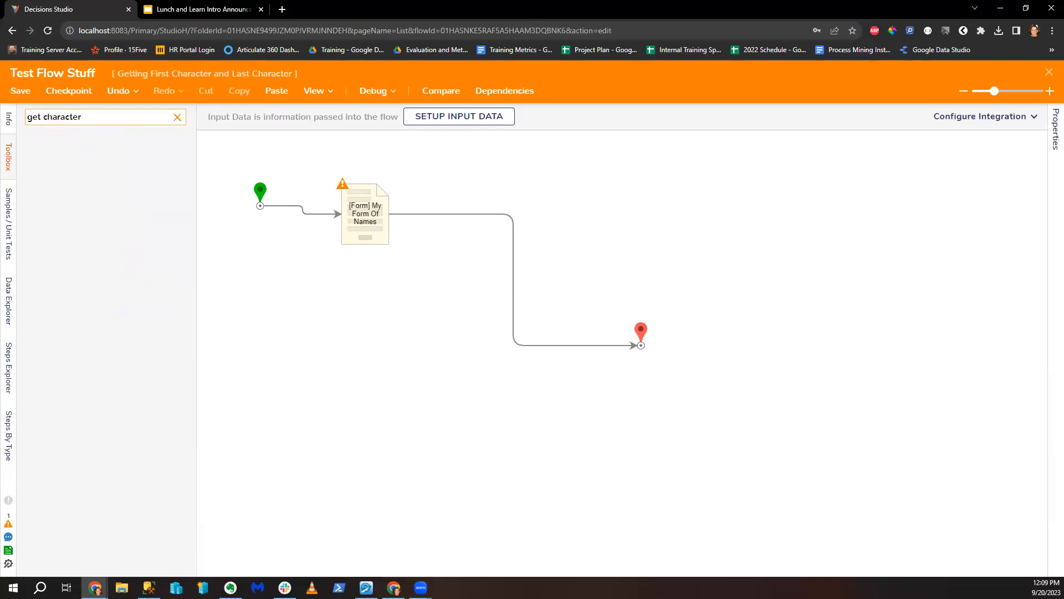
key("ctrl+a")
key("BackSpace")
type("siprtoing")
key("BackSpace")
key("BackSpace")
key("BackSpace")
key("BackSpace")
key("BackSpace")
key("BackSpace")
key("BackSpace")
type("p")
key("BackSpace")
key("BackSpace")
type("s")
key("BackSpace")
type("ch")
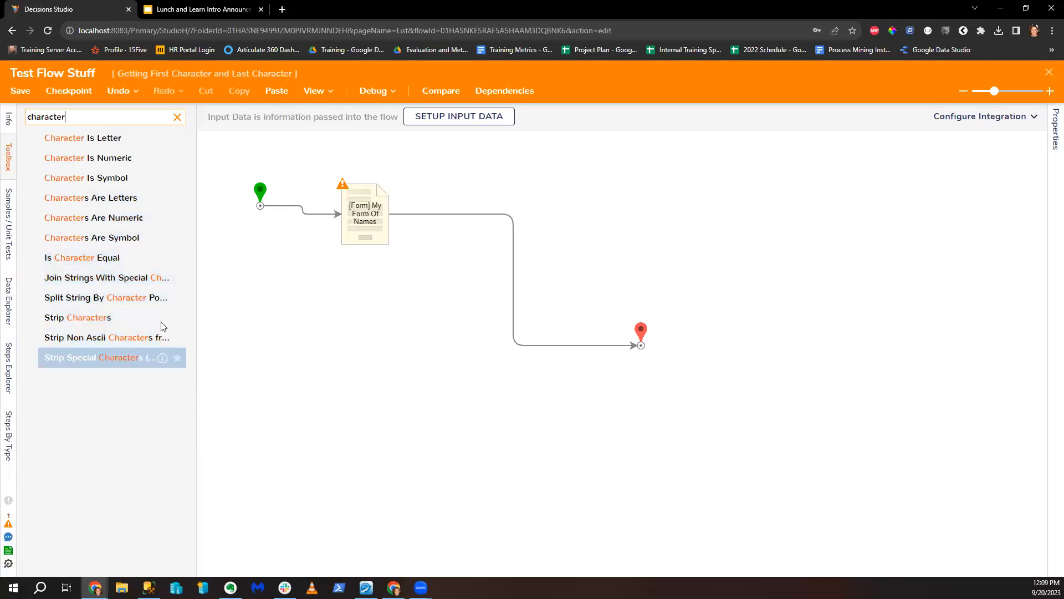
Step: Insert Split String By Character Positions after the form, routing the Button outcome into it
left_click_drag(115, 299, 505, 201)
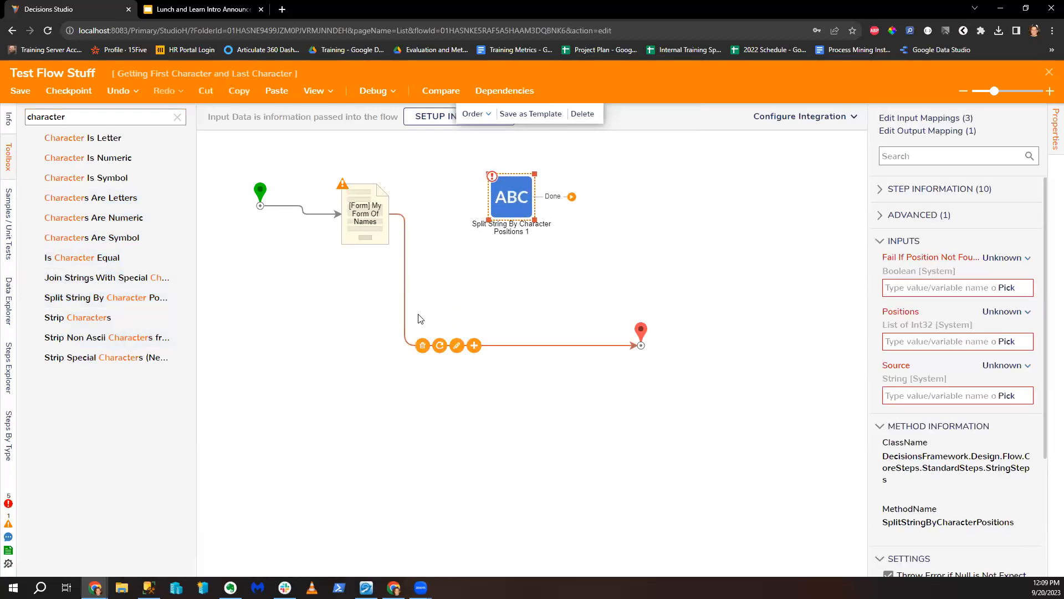
left_click(422, 345)
left_click_drag(413, 220, 503, 221)
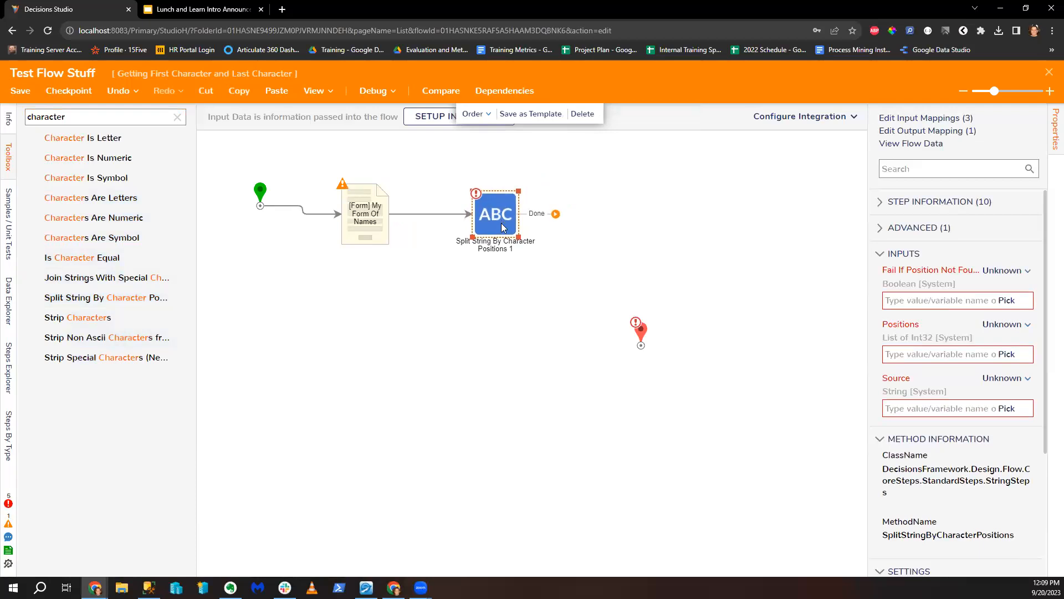
left_click_drag(641, 330, 681, 333)
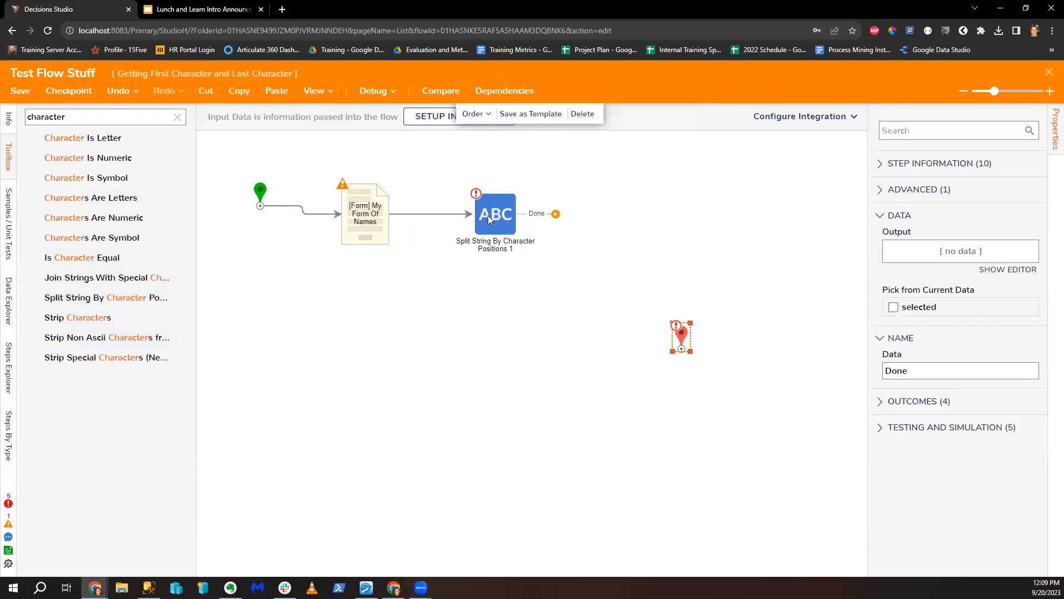
Step: Set Fail If Position Not Found to constant true and Positions to constant 0
left_click(490, 215)
left_click(1004, 274)
left_click(910, 227)
left_click(889, 298)
left_click(1005, 326)
left_click(907, 266)
left_click(896, 355)
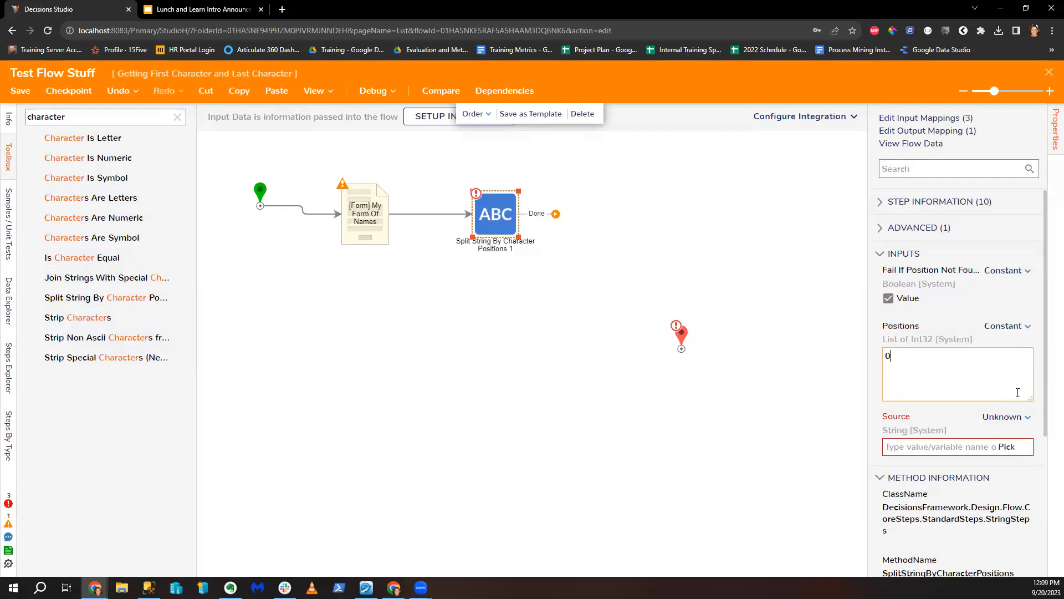
Step: Map the split step's Source to the flow's 'selected' value and connect Done to End
left_click(1004, 417)
left_click(935, 374)
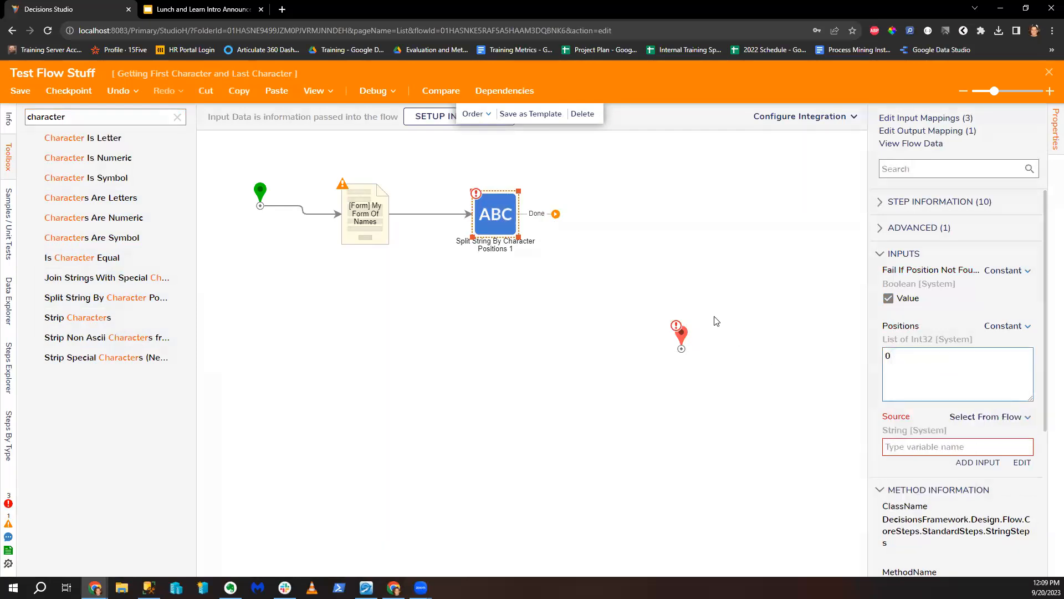
left_click(356, 244)
left_click(786, 554)
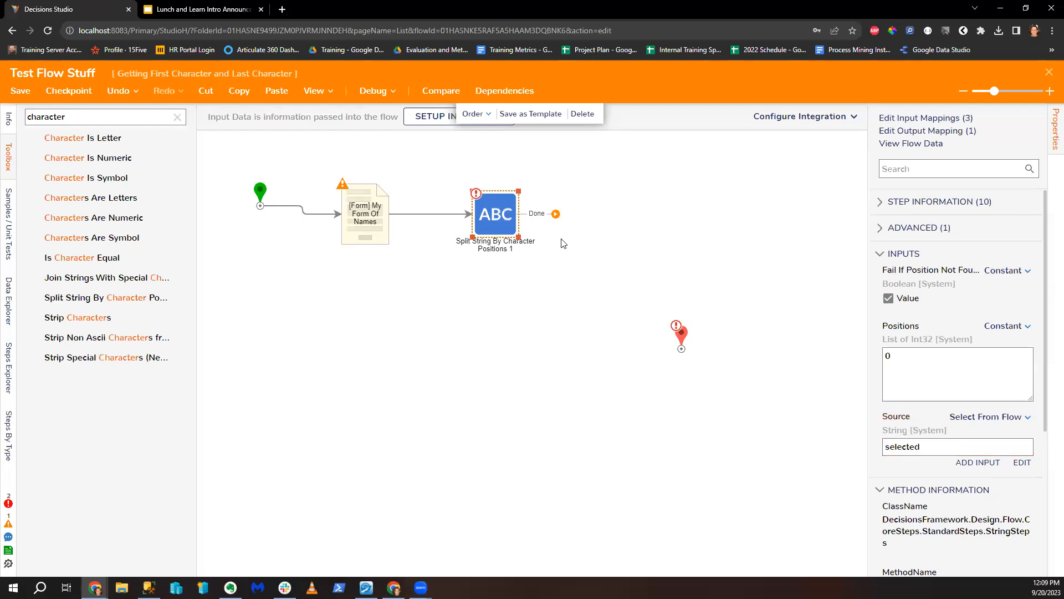
left_click_drag(555, 214, 681, 342)
Step: Debug the flow, picking a name on the form and submitting it
left_click(372, 90)
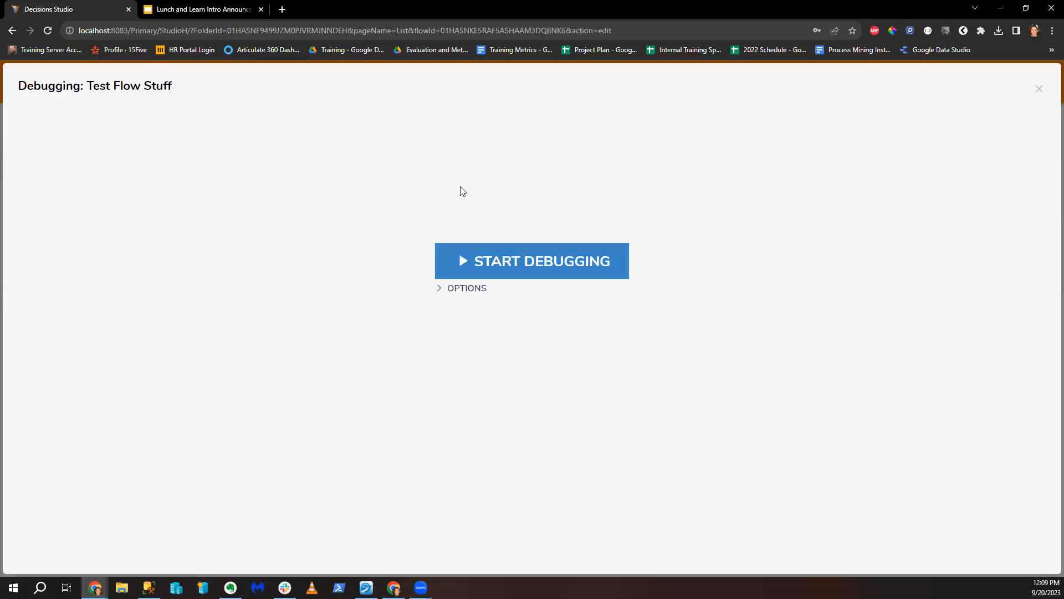
left_click(547, 262)
left_click(733, 265)
left_click(653, 319)
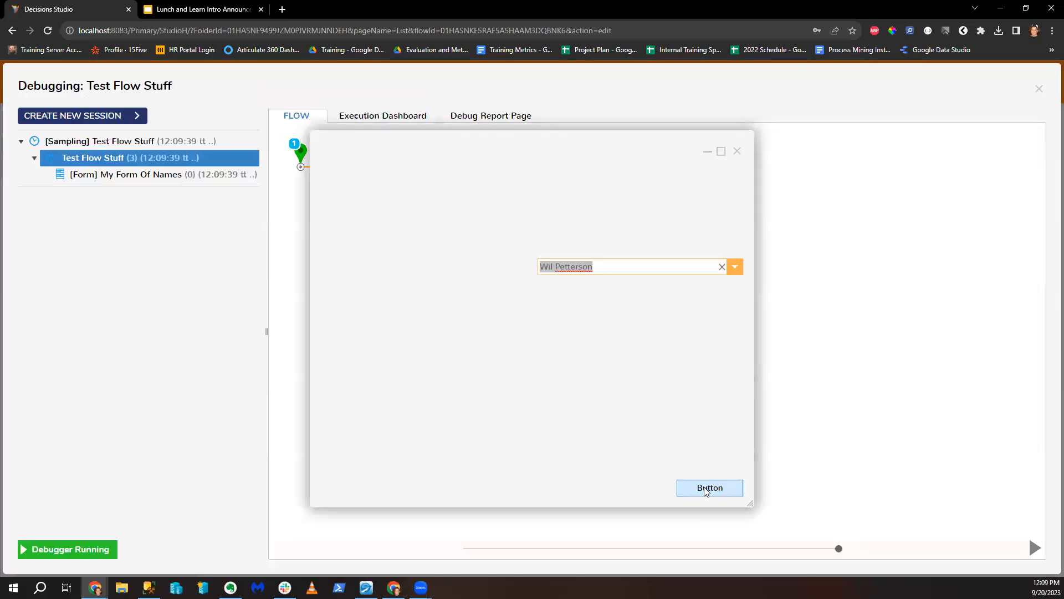
left_click(708, 488)
Step: Inspect the split step's input and output data: an empty string plus the full name
mouse_move(549, 178)
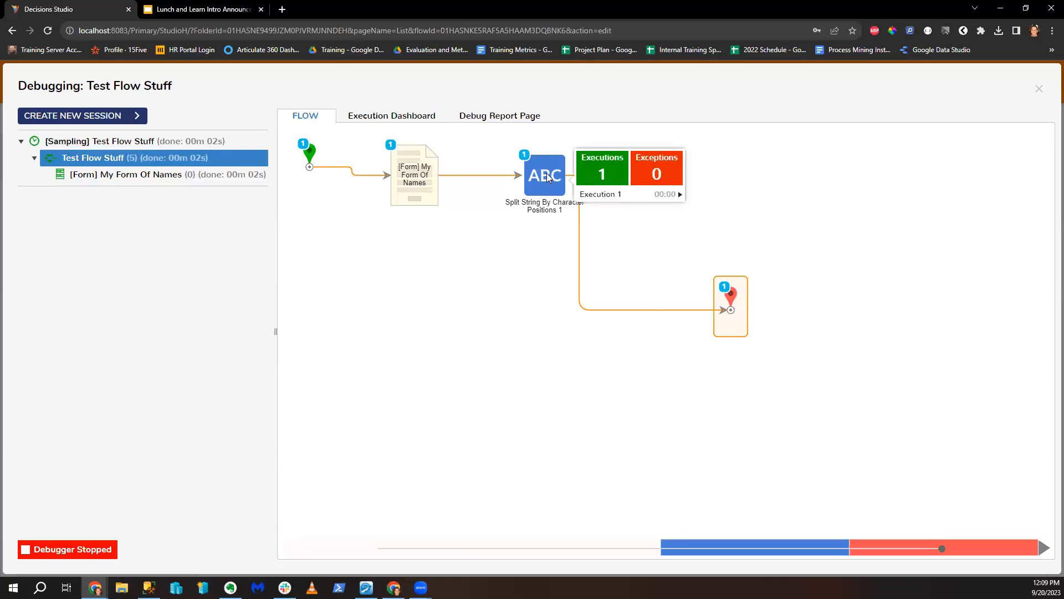
left_click(655, 209)
left_click(731, 185)
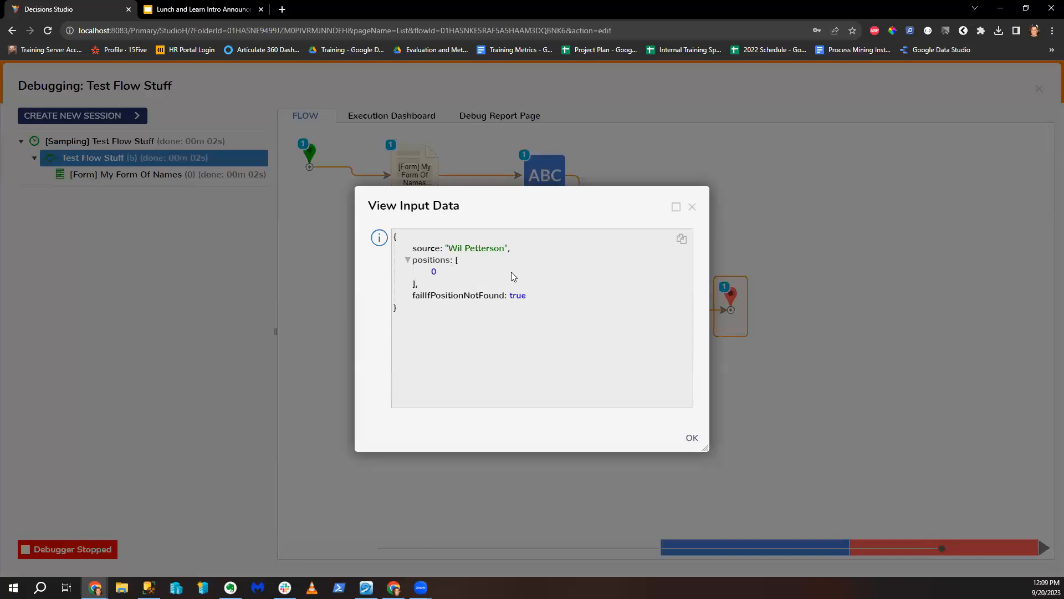
left_click(692, 206)
mouse_move(538, 184)
left_click(608, 197)
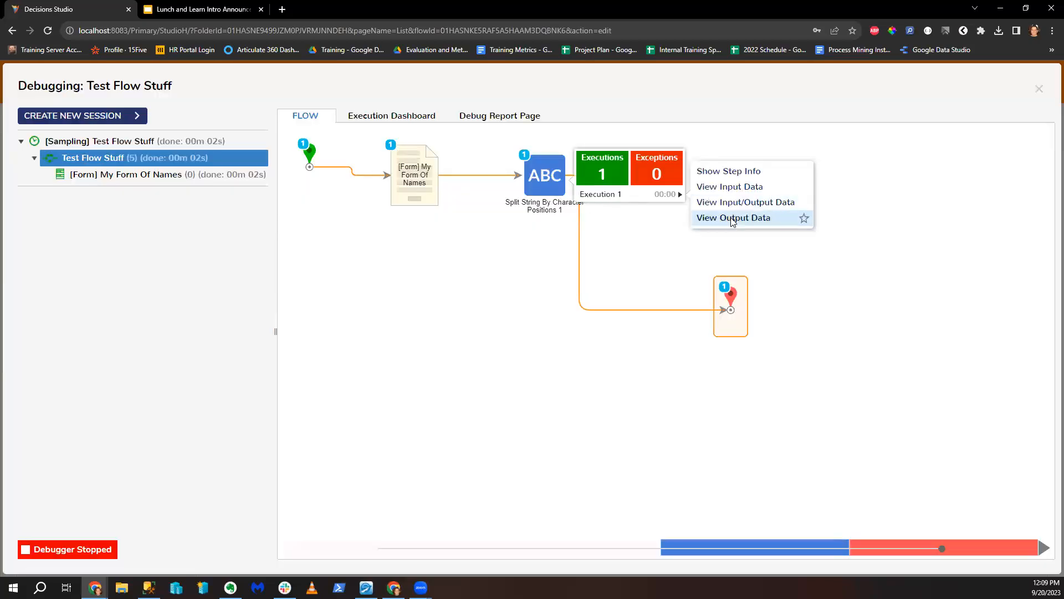
left_click(799, 219)
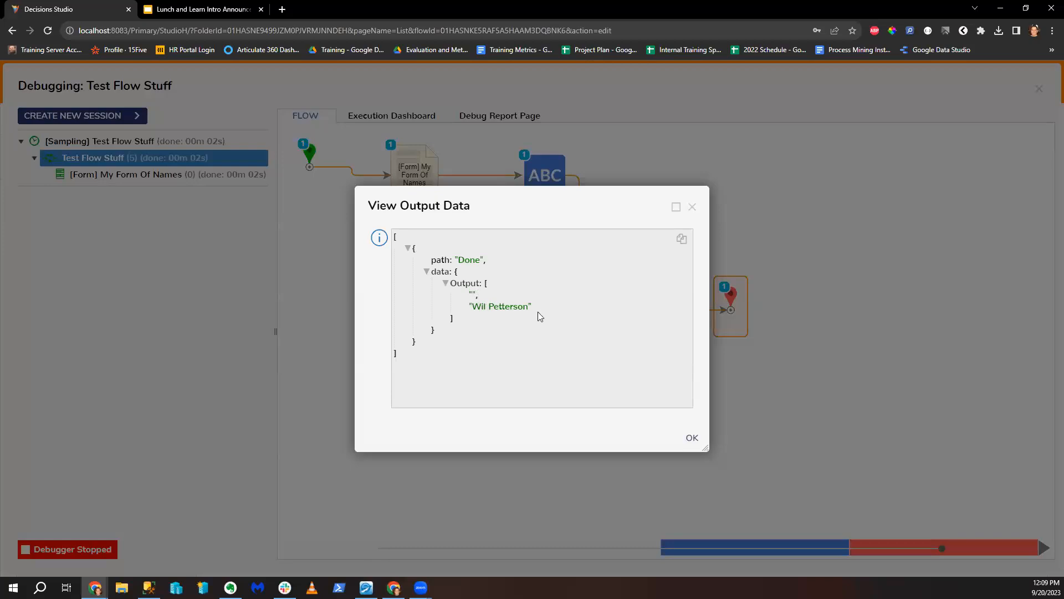
left_click(690, 438)
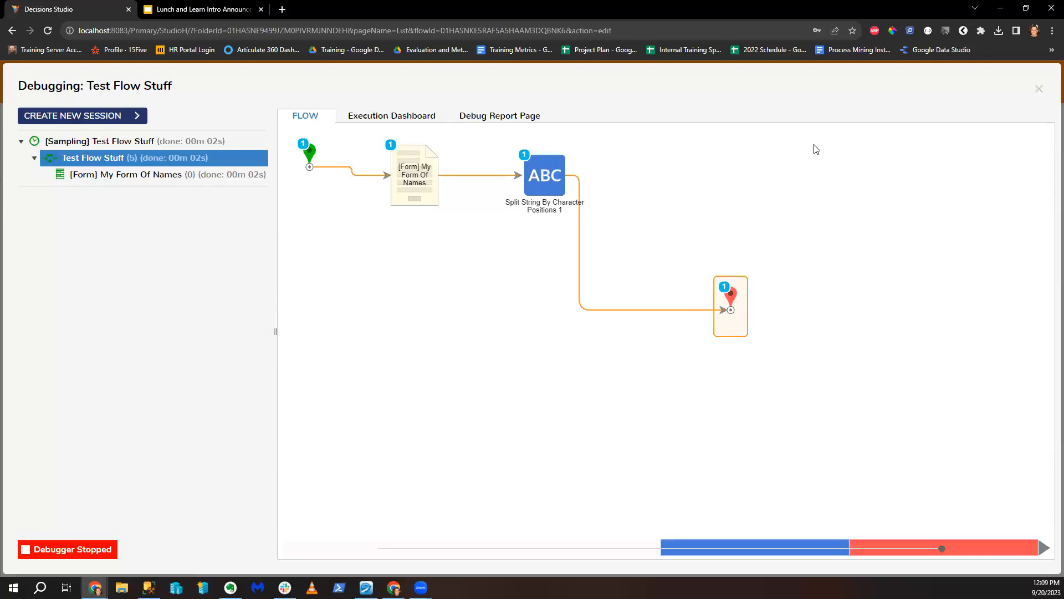
Step: Close the debugger and reopen the split step's Positions list for editing
left_click(1040, 88)
left_click(534, 239)
left_click(900, 354)
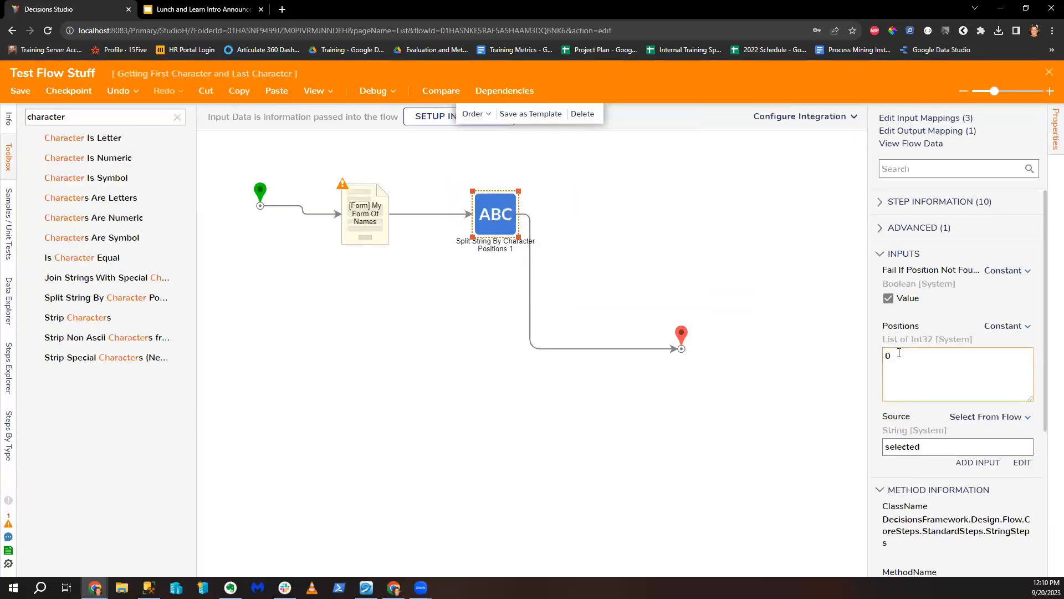
Step: Add the missing 'l' to the third ComboBox name on My Form Of Names and save the form
left_click(891, 293)
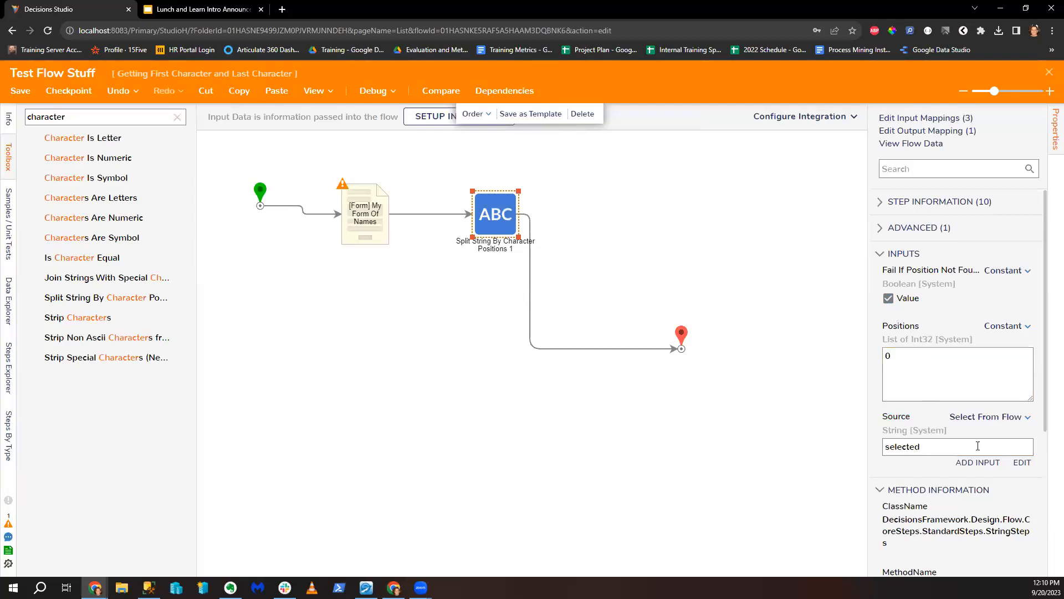
left_click(370, 224)
left_click(944, 121)
left_click(594, 235)
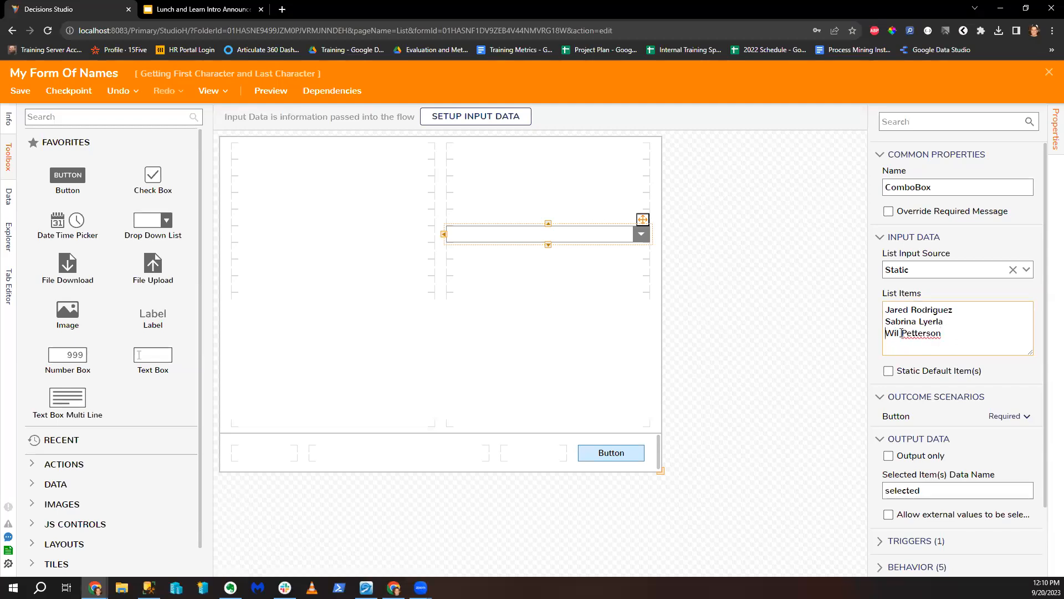
type("l")
left_click(1049, 72)
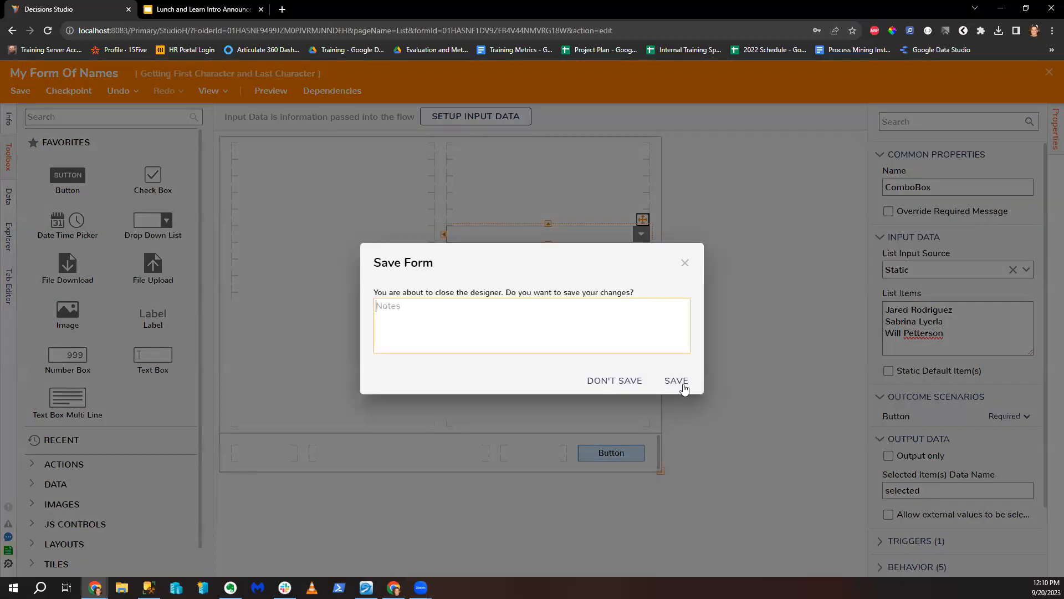
left_click(684, 387)
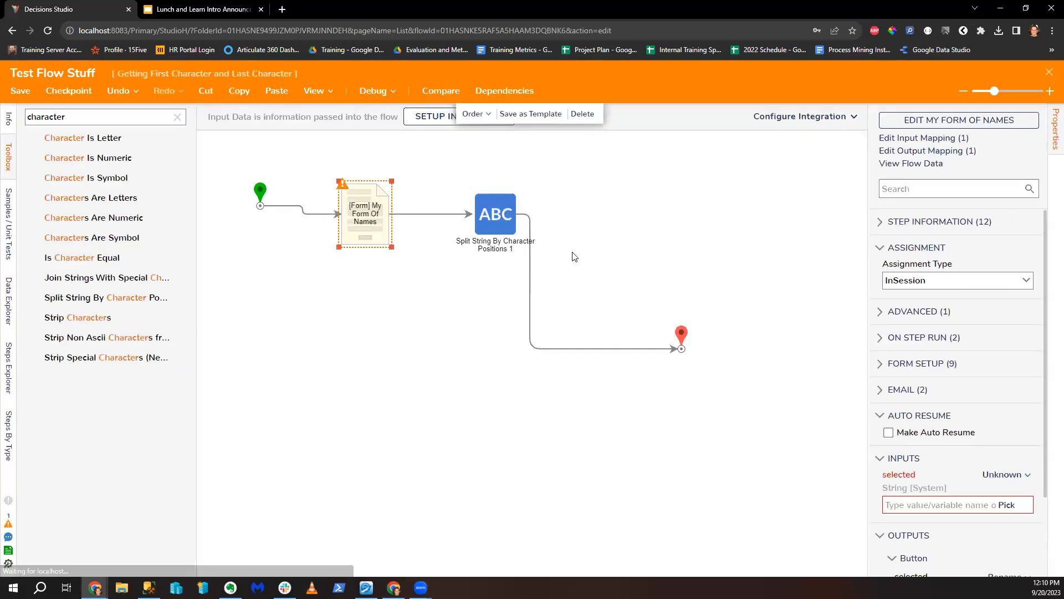
left_click_drag(686, 337, 705, 330)
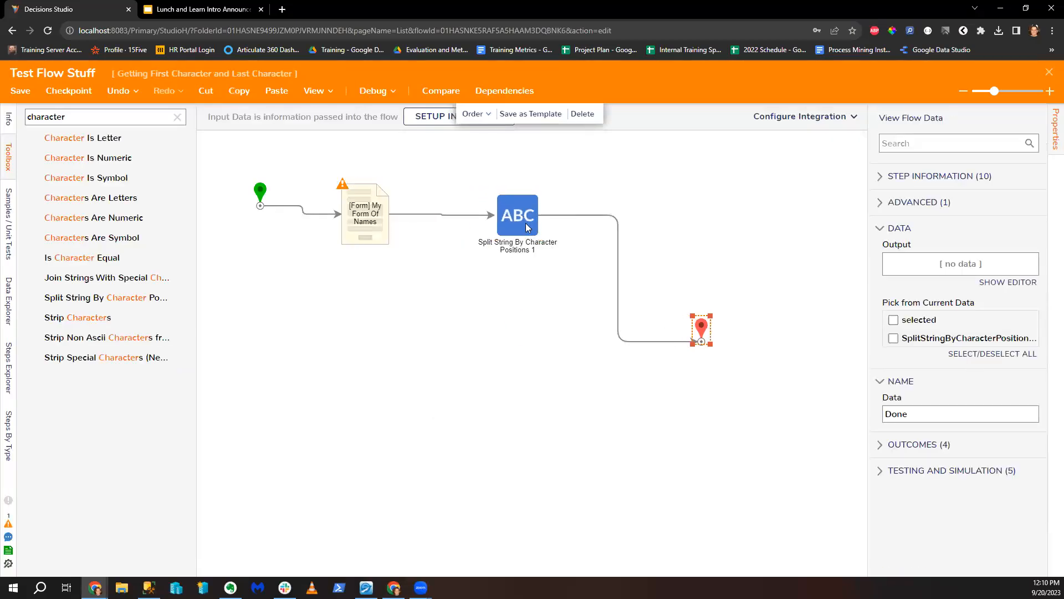
Step: Shift the Split String step slightly right and clear the toolbox search
left_click_drag(526, 223, 532, 221)
left_click(130, 122)
key("ctrl+a")
type("t")
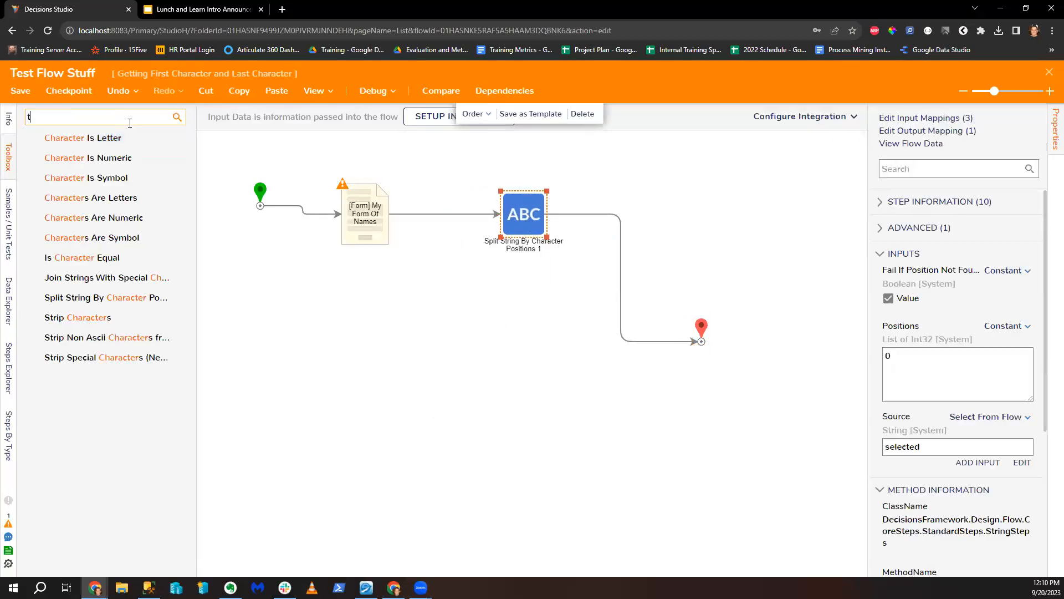
key("BackSpace")
Step: Debug the flow, choosing the third name on the form and submitting it
left_click(379, 92)
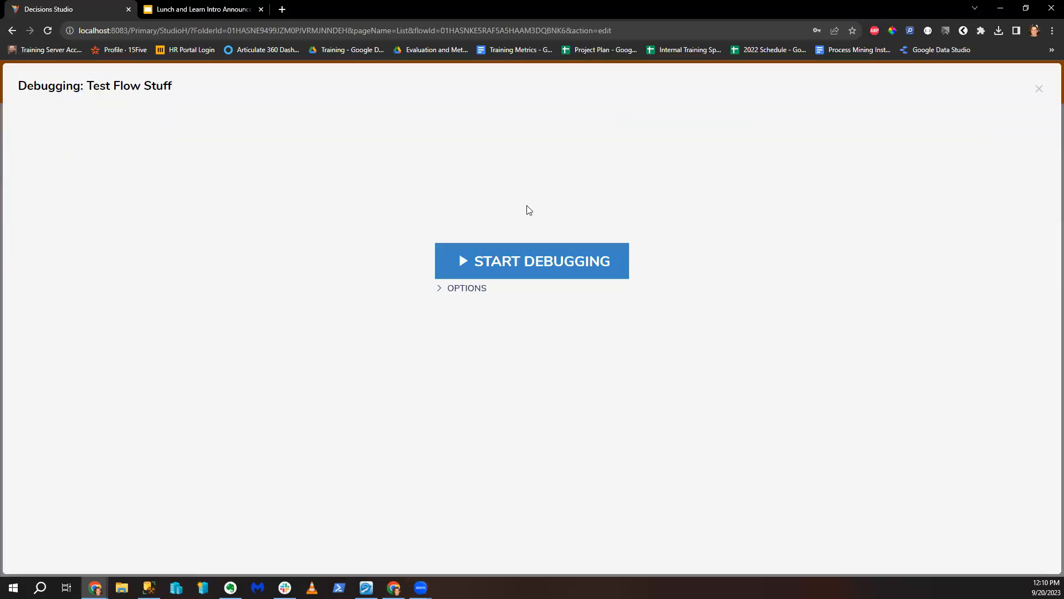
left_click(532, 259)
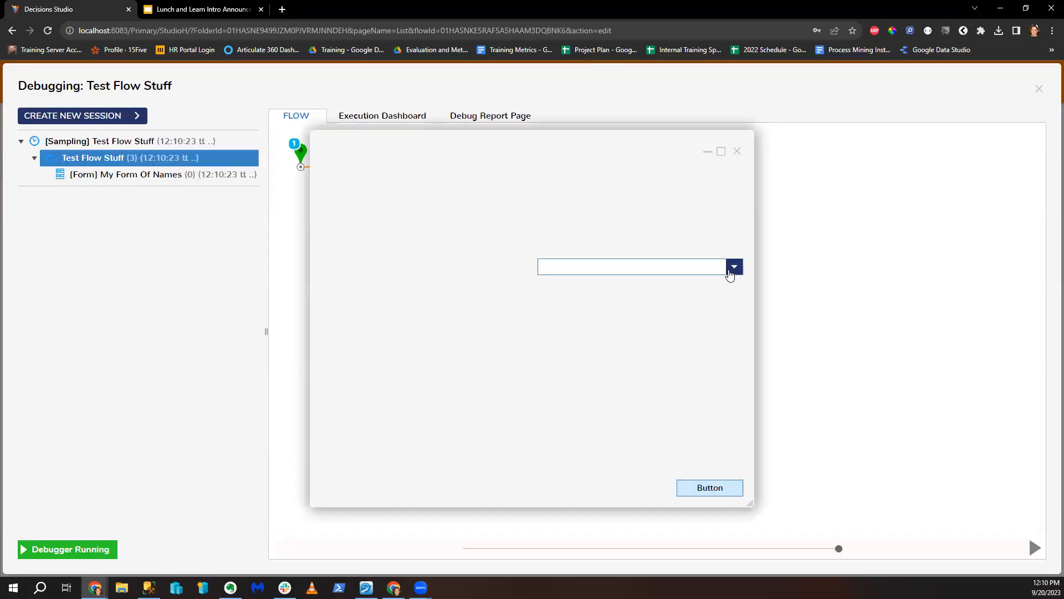
left_click(734, 266)
left_click(574, 321)
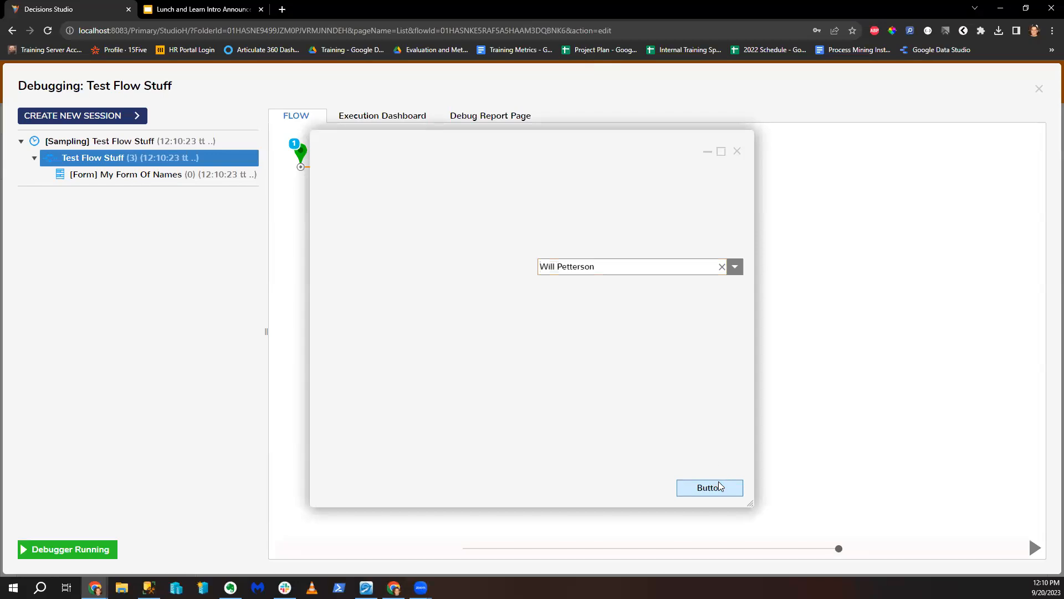
left_click(717, 488)
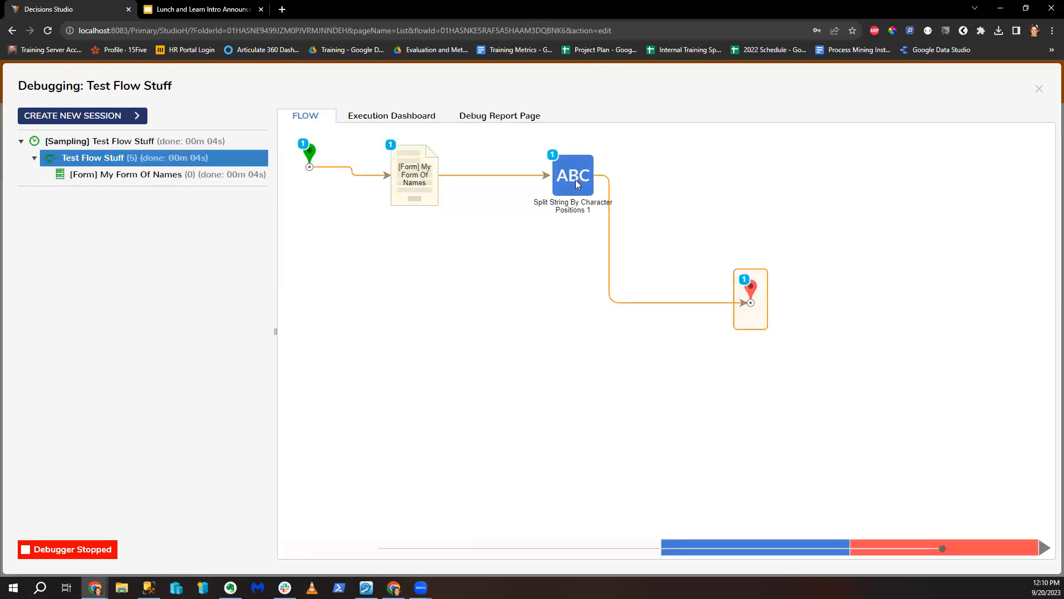
Step: Inspect the Split String output, an empty first entry plus the full name, then close the debugger
mouse_move(575, 180)
left_click(633, 192)
left_click(765, 202)
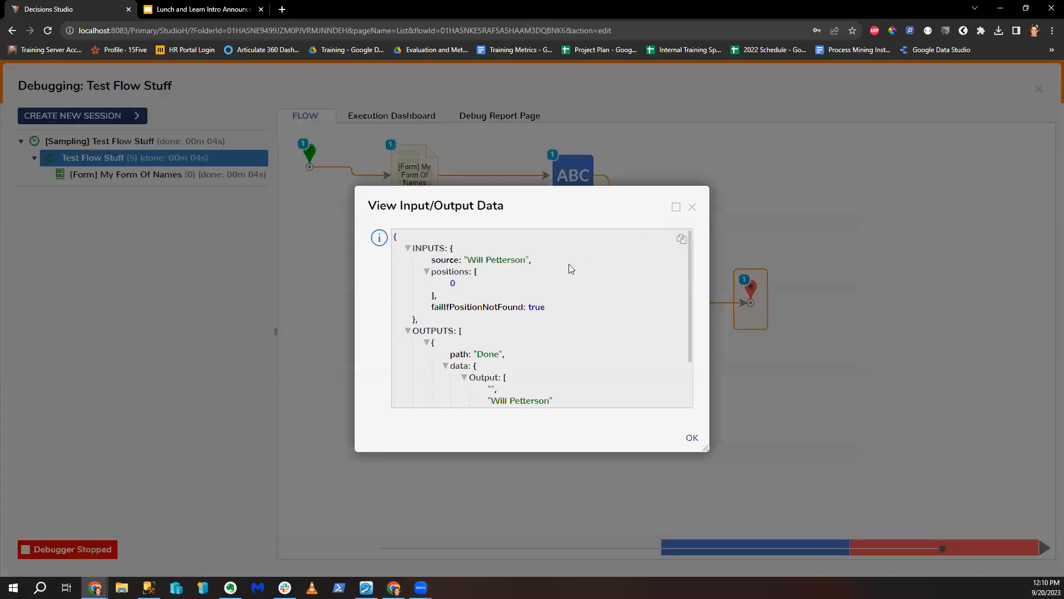
scroll(511, 329, "down", 2)
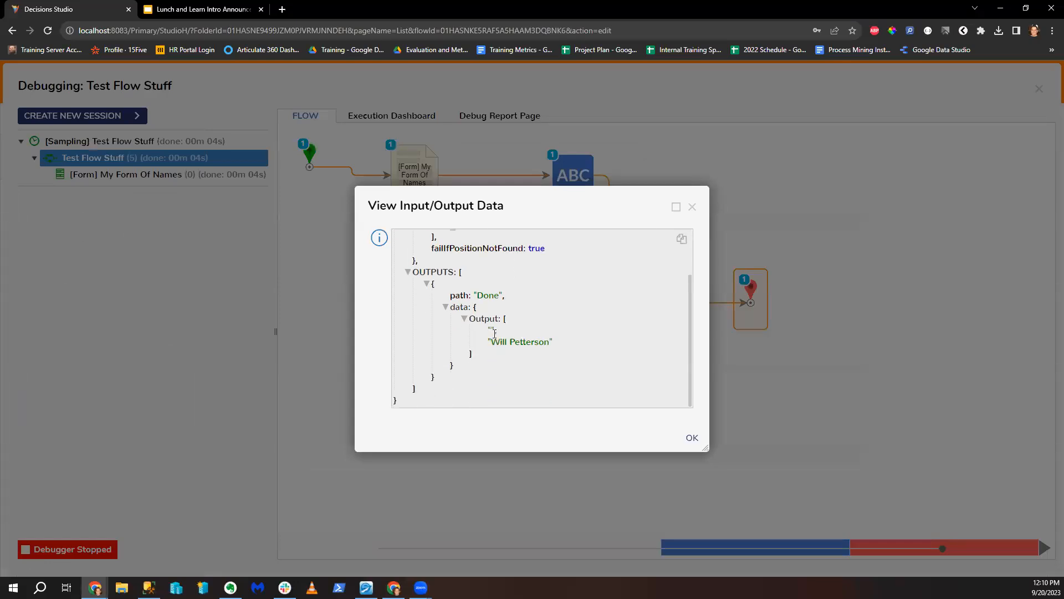
left_click_drag(492, 332, 508, 334)
left_click(691, 210)
left_click(1039, 88)
left_click(60, 118)
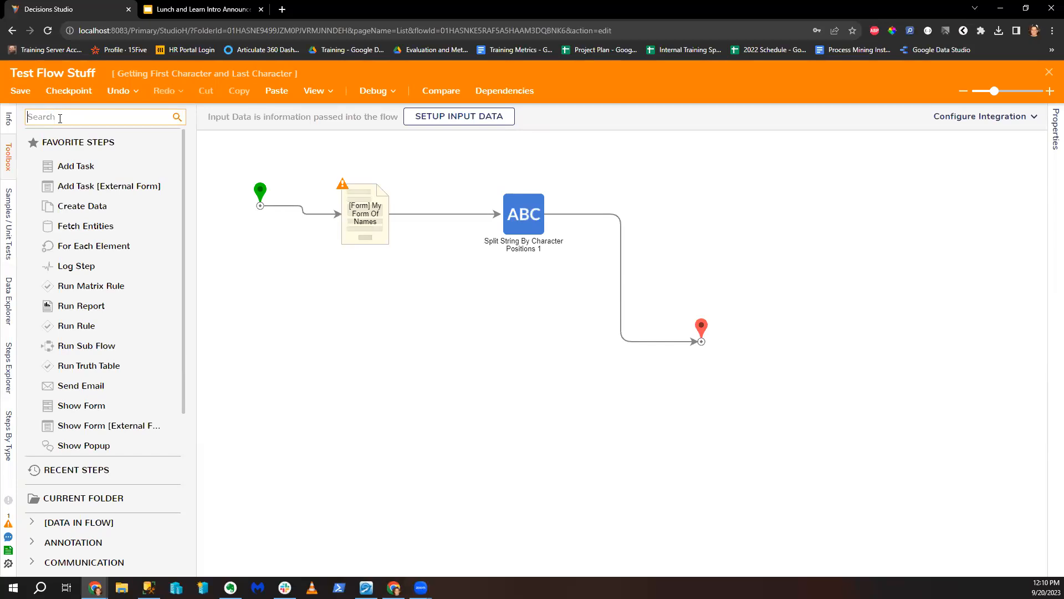
Step: Add a Trim String step after the form with its input mapped to 'selected'
type("trim")
left_click_drag(99, 142, 469, 215)
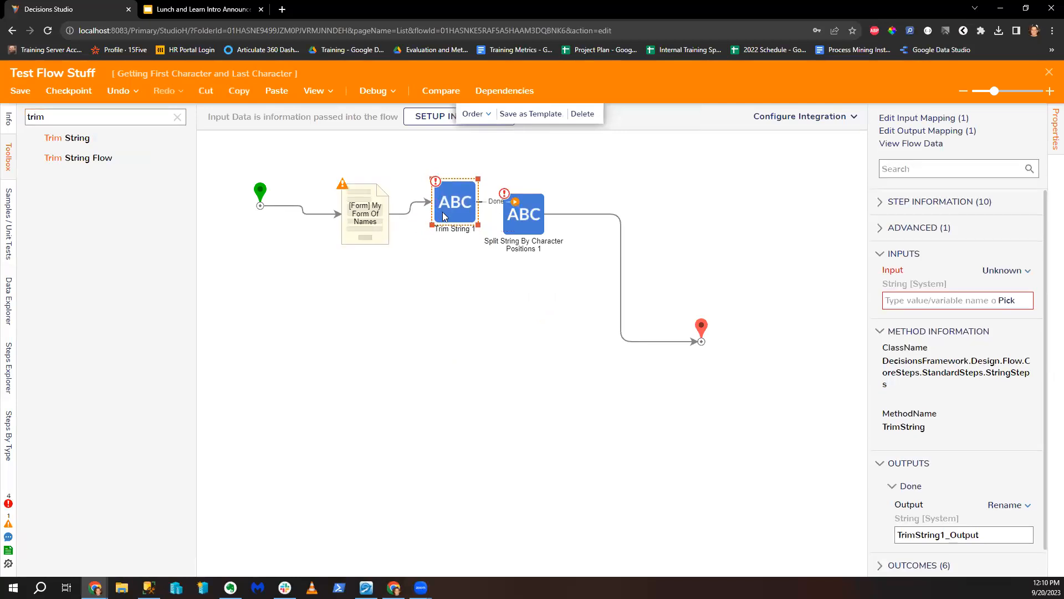
left_click_drag(427, 219, 420, 219)
left_click(1033, 270)
left_click(909, 227)
left_click(346, 243)
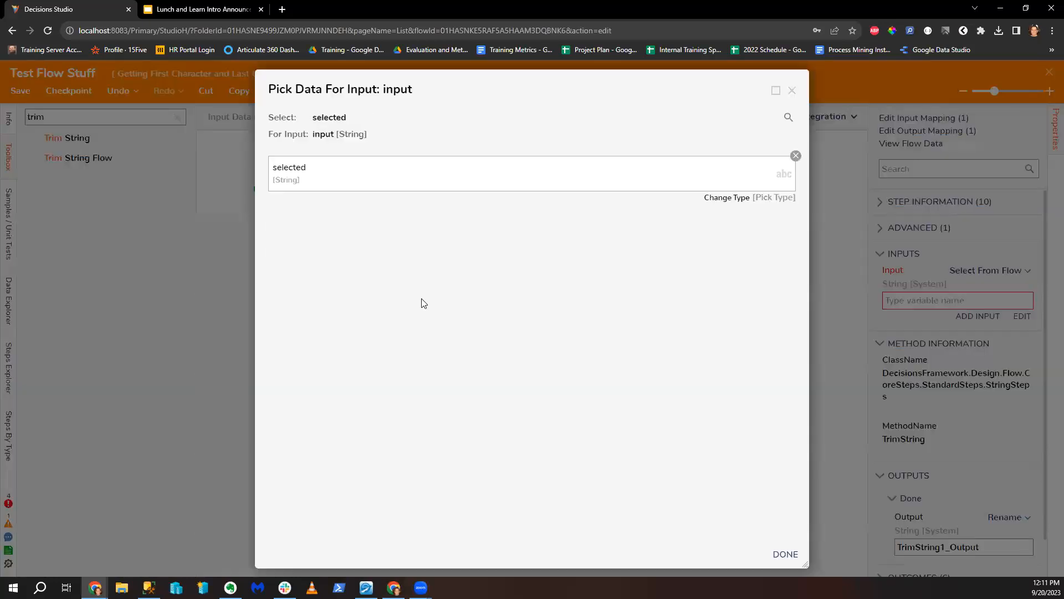
left_click(775, 554)
Step: Change Split String's Source to the Trim String output (TrimString1_Output)
left_click(514, 216)
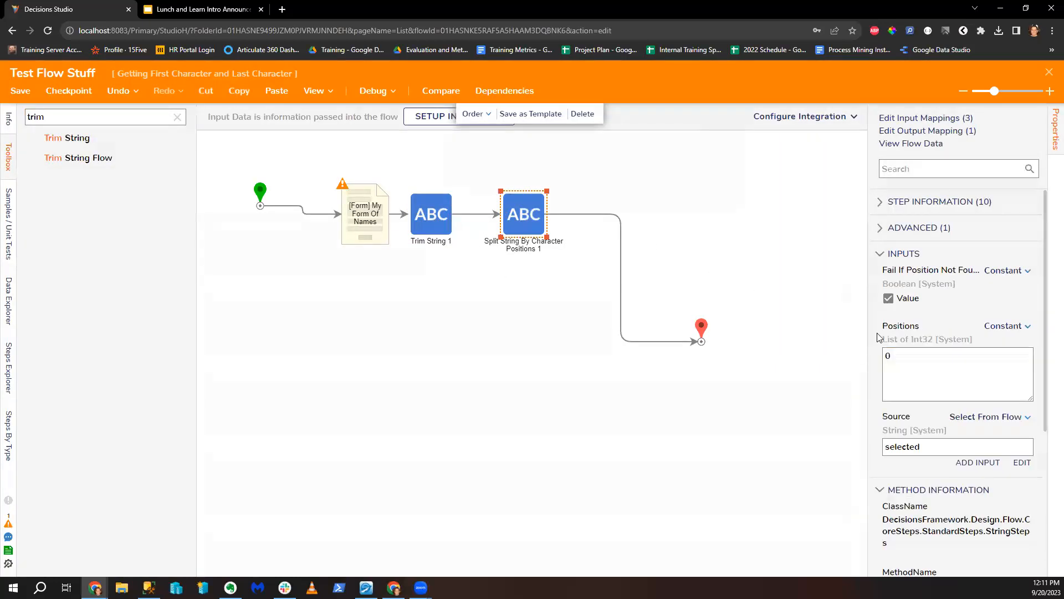
left_click(1022, 462)
left_click(790, 158)
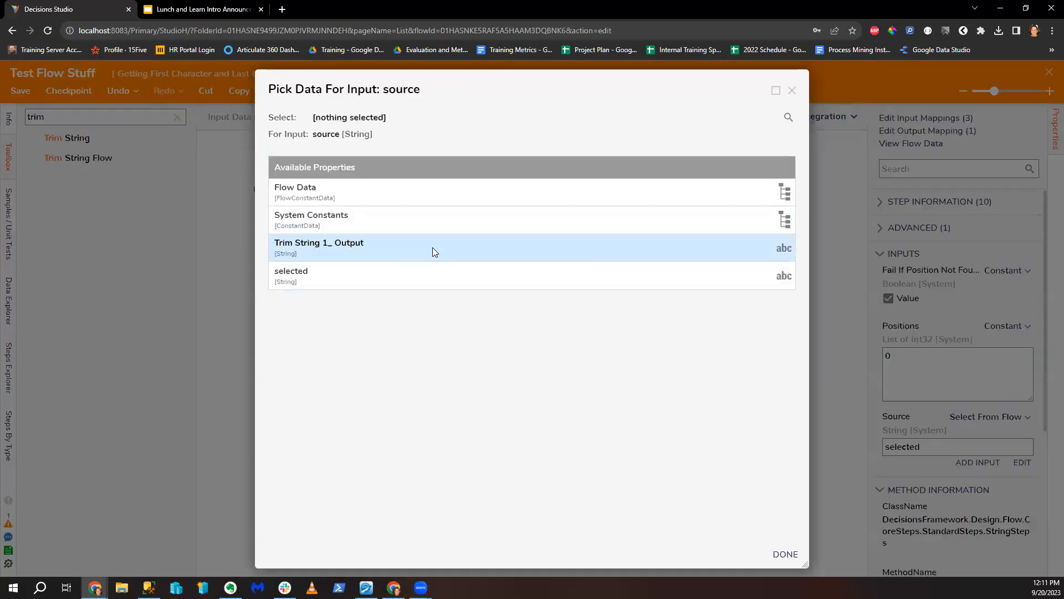
left_click(463, 252)
left_click(786, 554)
left_click(614, 423)
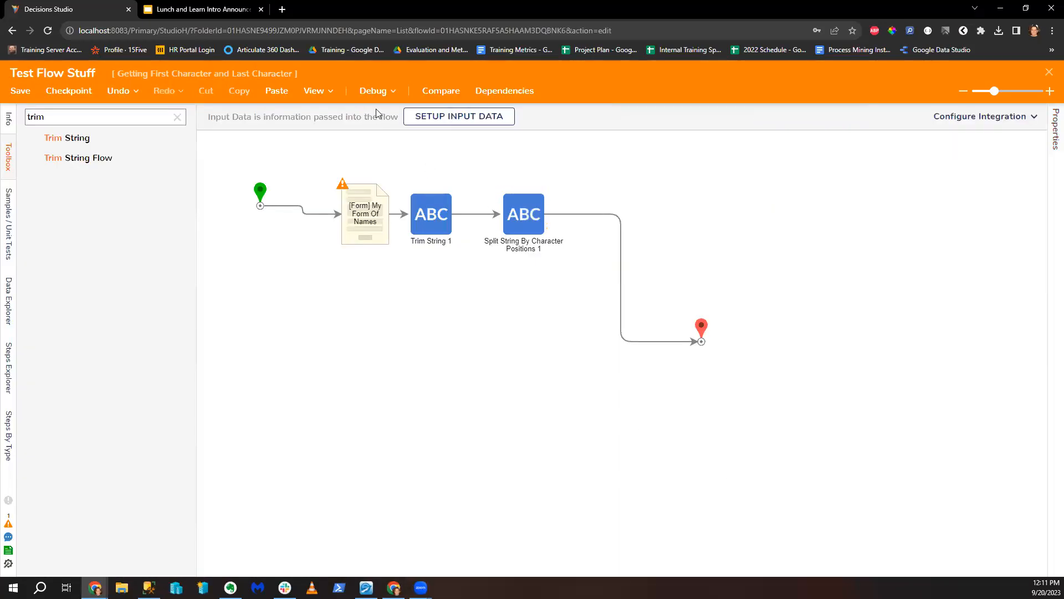
Step: Debug the flow again, choosing the third name on the form and submitting it
left_click(372, 92)
left_click(583, 271)
left_click(638, 266)
left_click(655, 324)
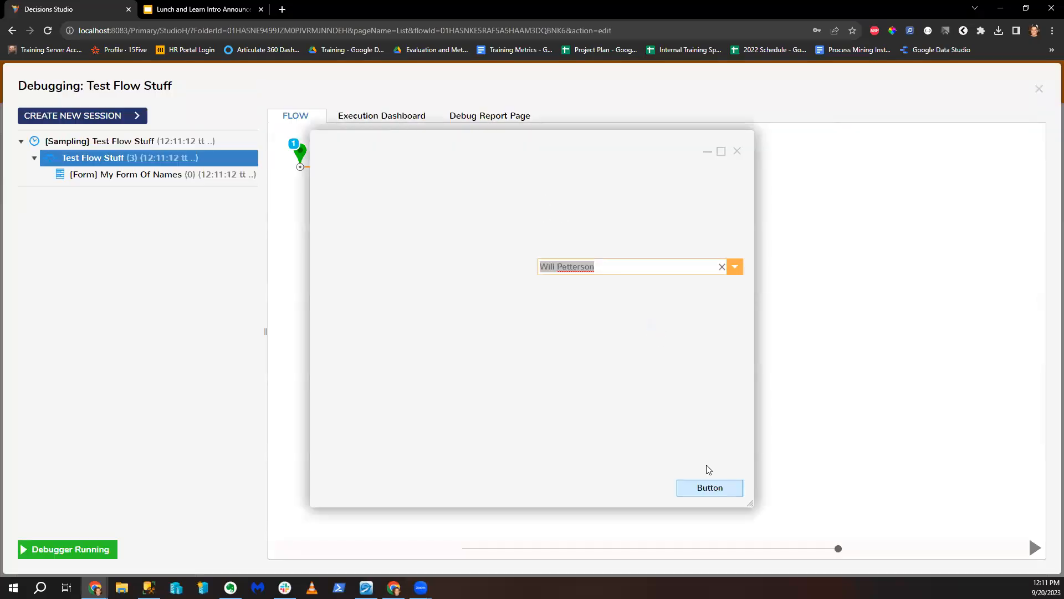
left_click(718, 487)
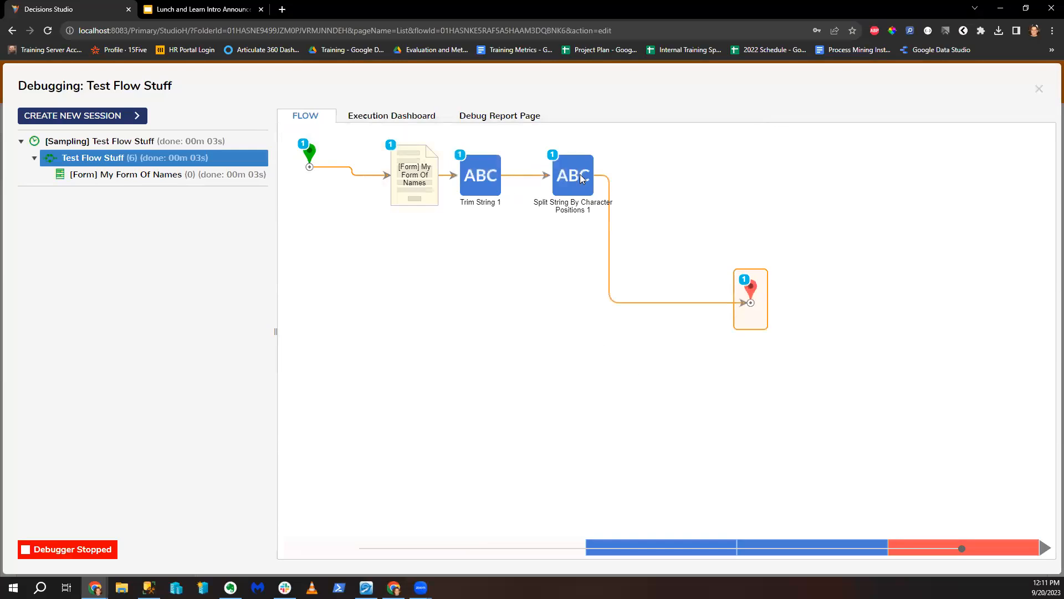
Step: Check Split String's input and output data, close the debugger, and select the Trim String step
left_click(581, 178)
left_click(710, 199)
left_click(759, 186)
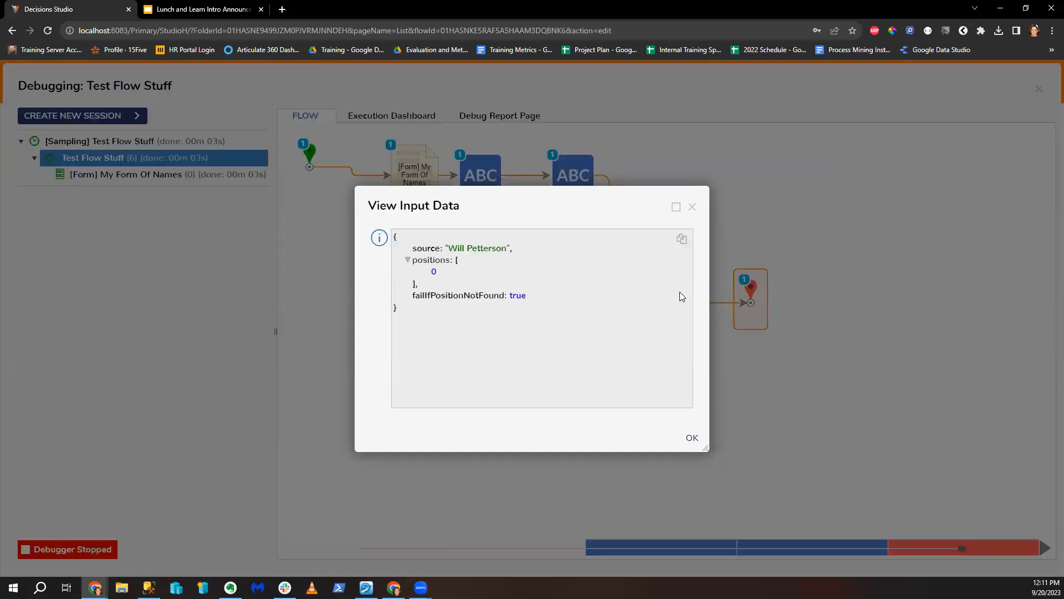
left_click(692, 207)
left_click(709, 194)
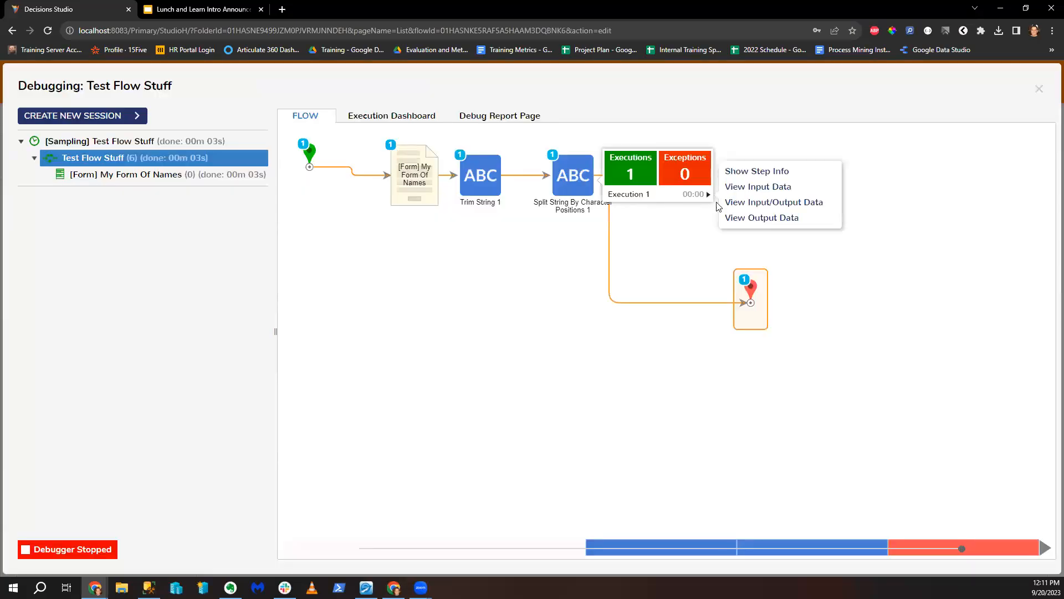
left_click(744, 203)
scroll(582, 314, "down", 3)
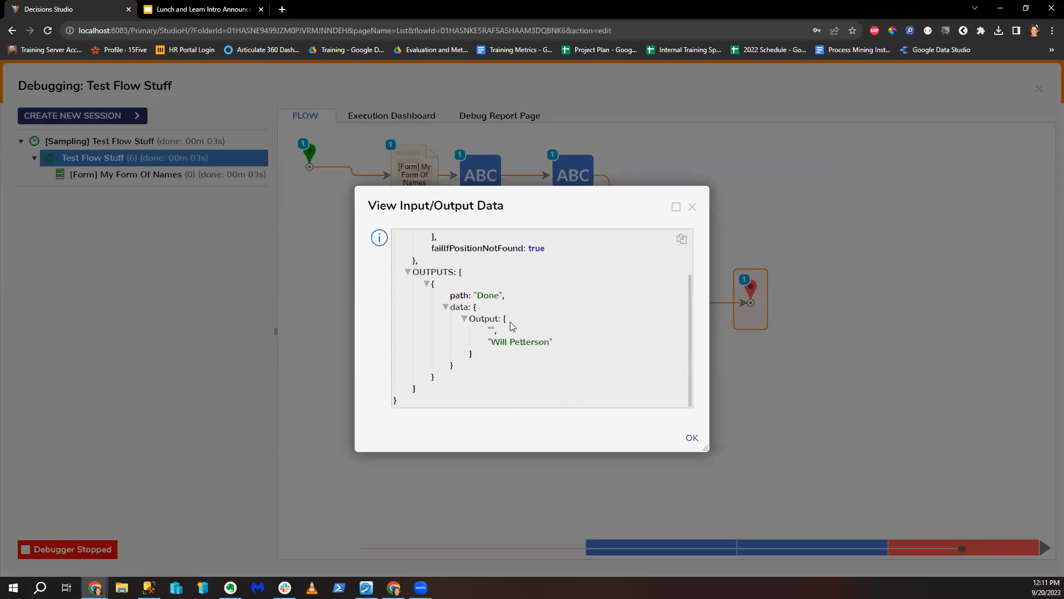
left_click_drag(491, 331, 500, 331)
left_click(692, 207)
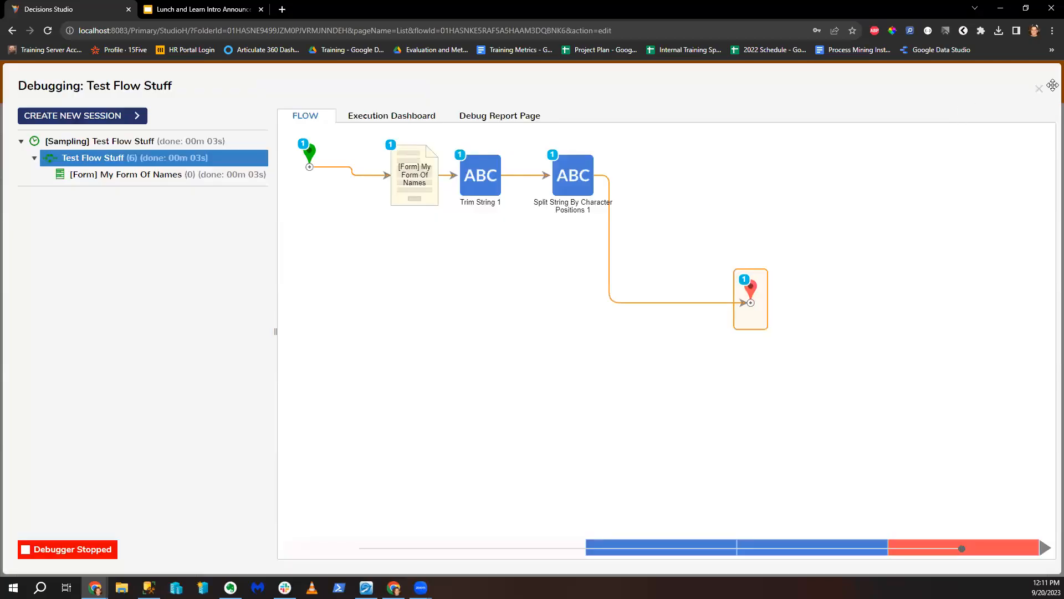
left_click(1040, 89)
left_click(427, 222)
Step: Delete the Trim String step and map Split String's Source to the selected value
key("Delete")
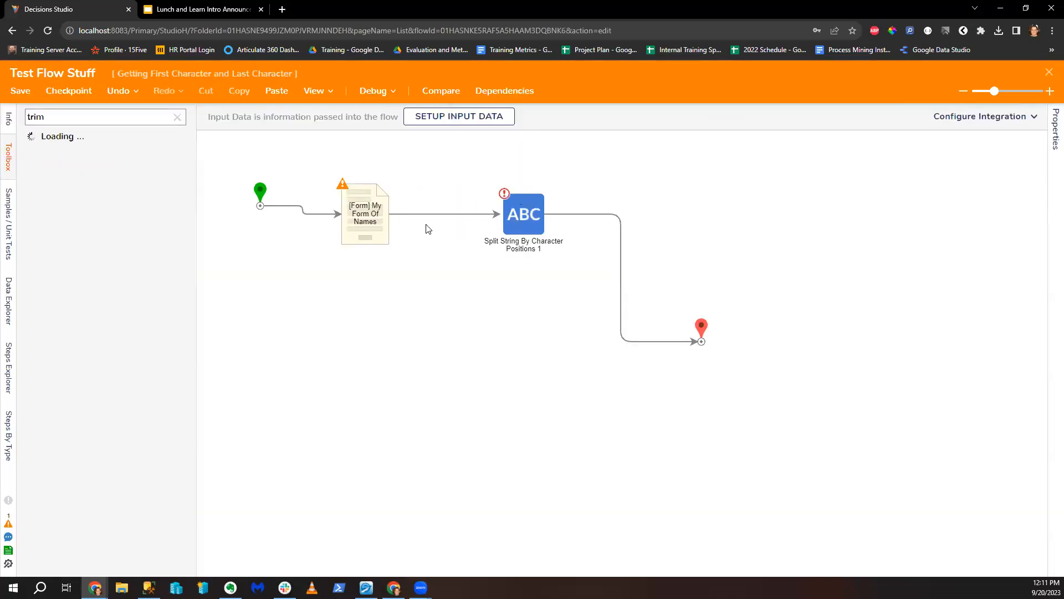
left_click(547, 220)
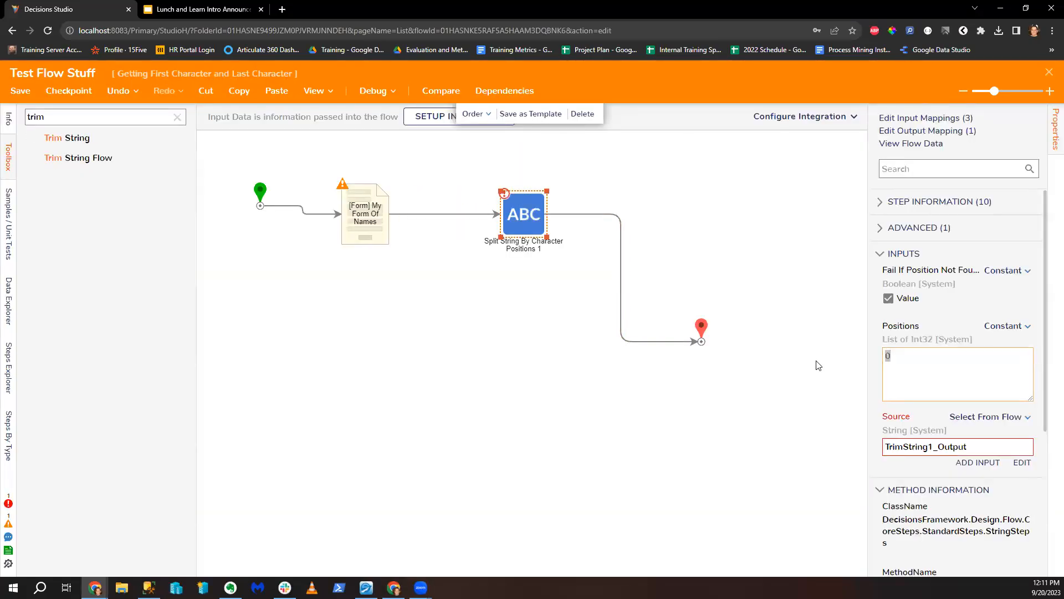
type("1")
left_click(1015, 447)
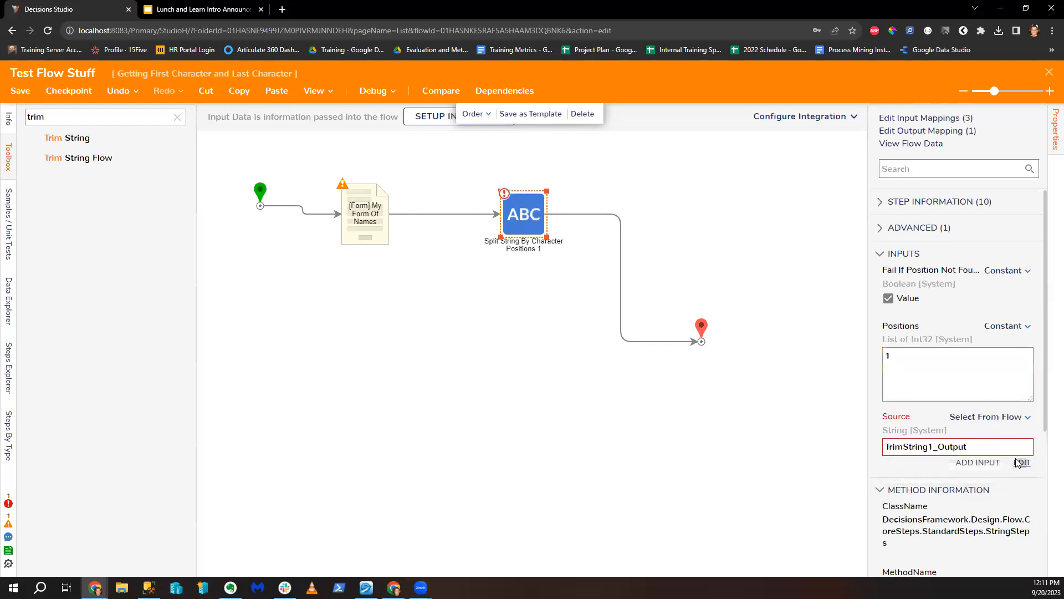
left_click(796, 155)
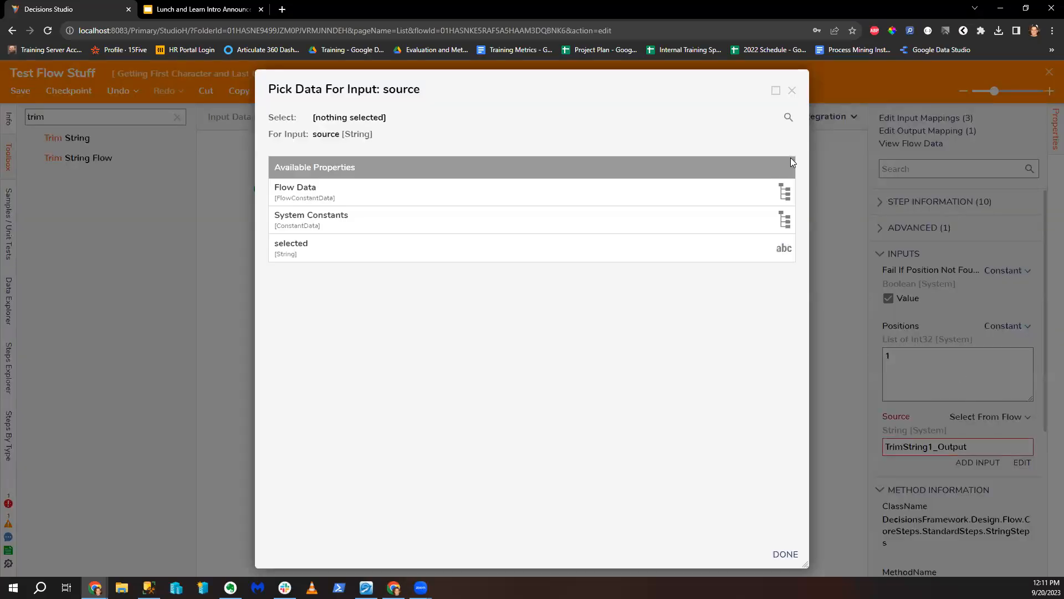
left_click(514, 251)
left_click(785, 555)
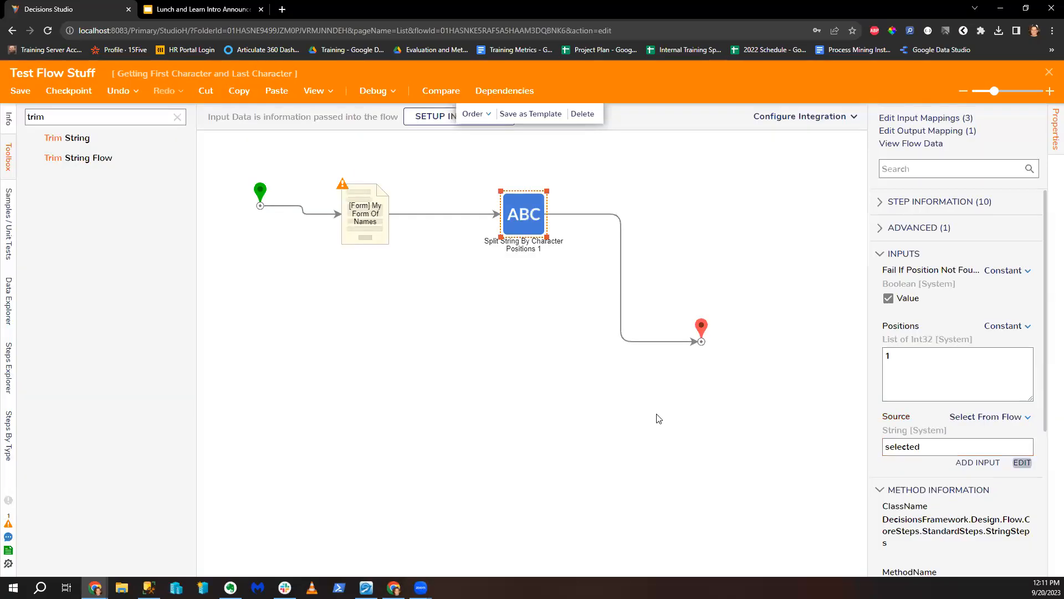
Step: Debug the flow with a chosen name and check Split String's output separates the first letter
left_click(380, 89)
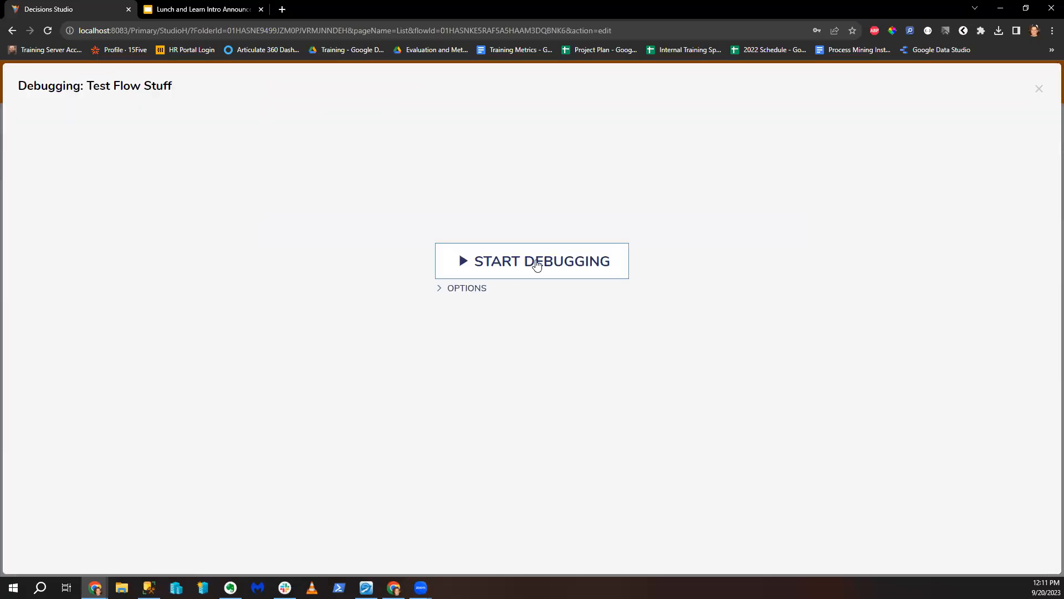
left_click(533, 267)
left_click(698, 266)
left_click(631, 324)
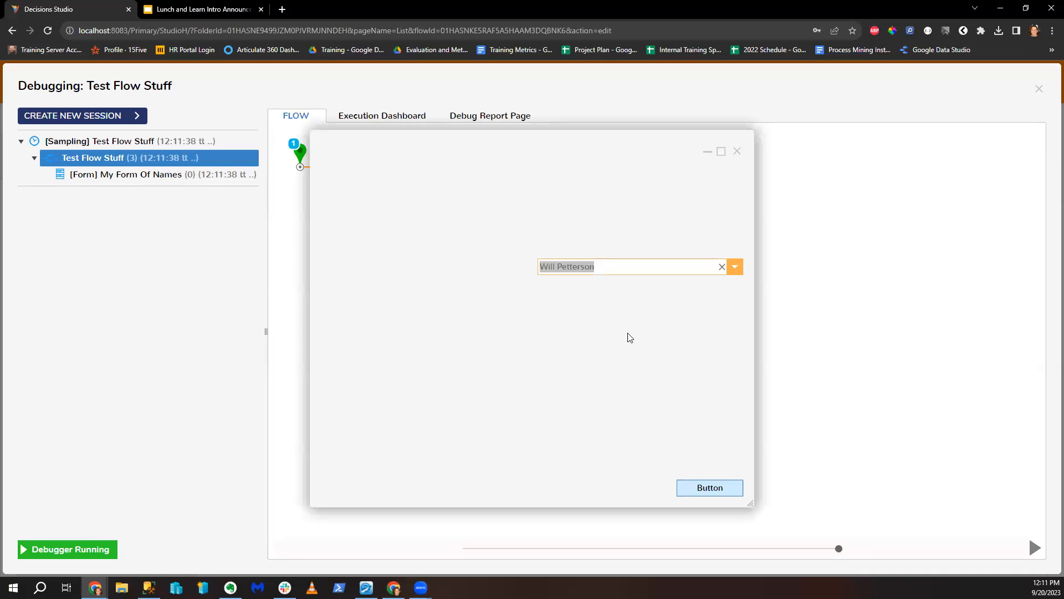
left_click(703, 488)
mouse_move(576, 188)
left_click(703, 203)
left_click(759, 202)
scroll(587, 324, "down", 1)
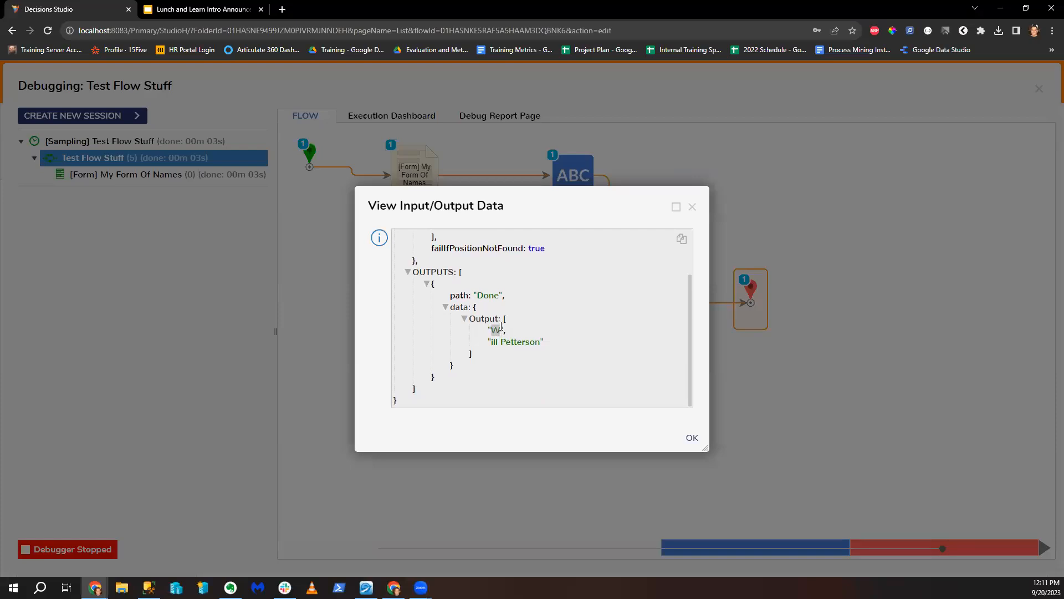
left_click(692, 207)
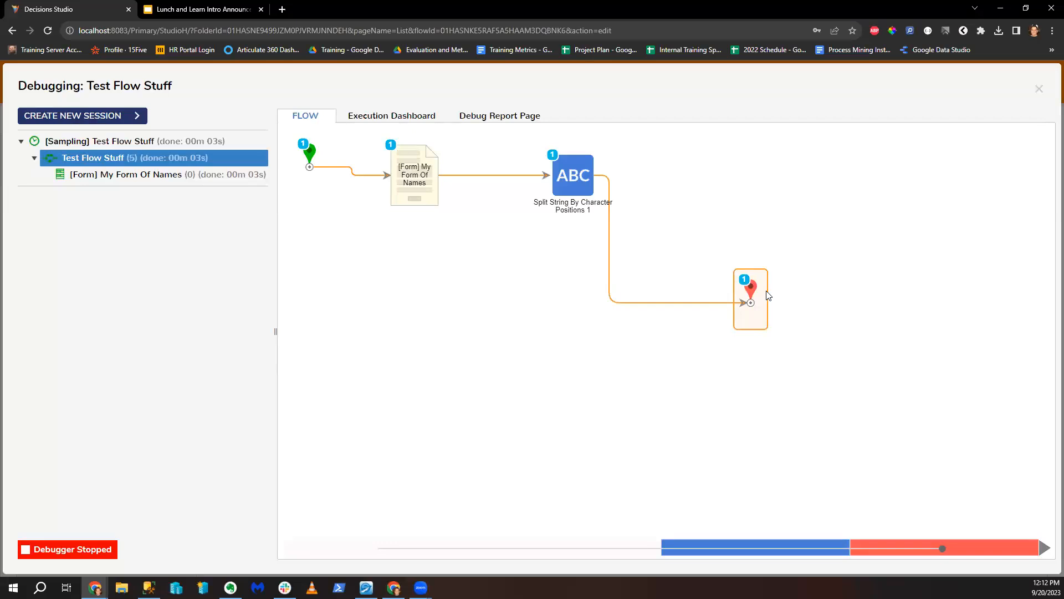
left_click(1040, 88)
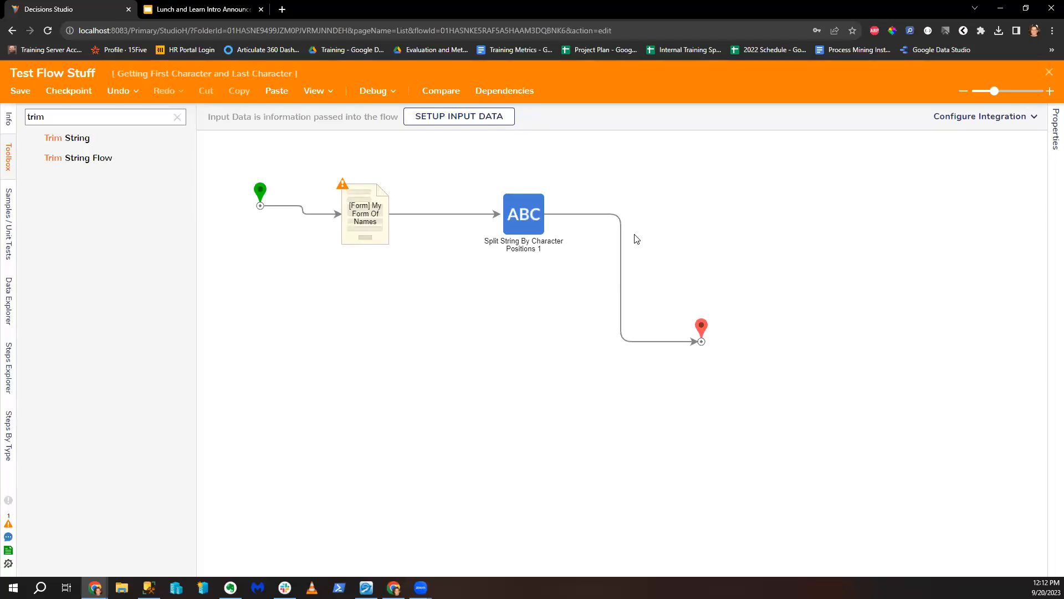
Step: Insert a Get String Length step after the split step
double_click(63, 116)
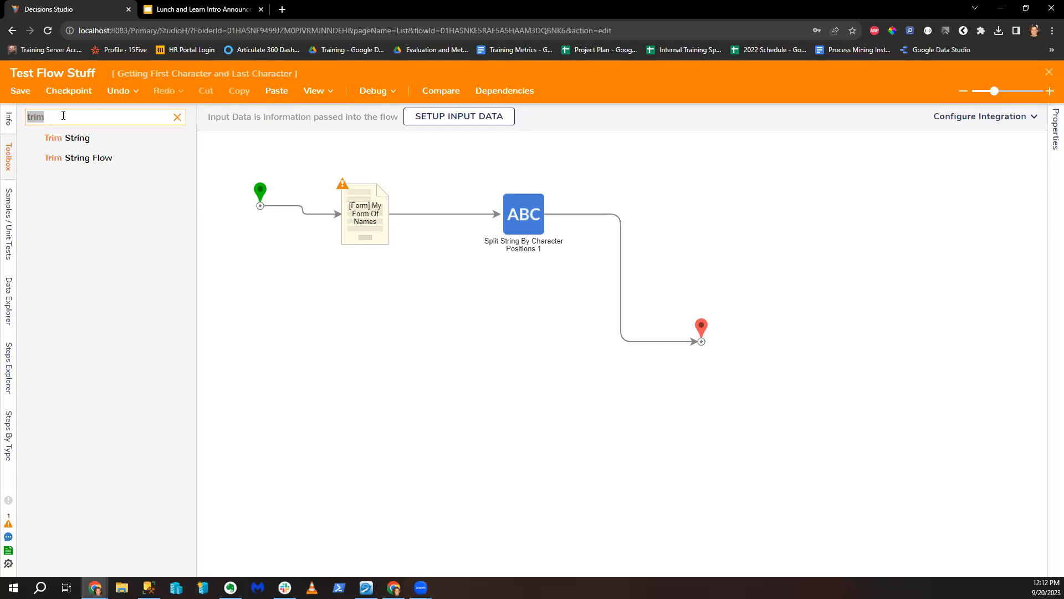
type("Get S")
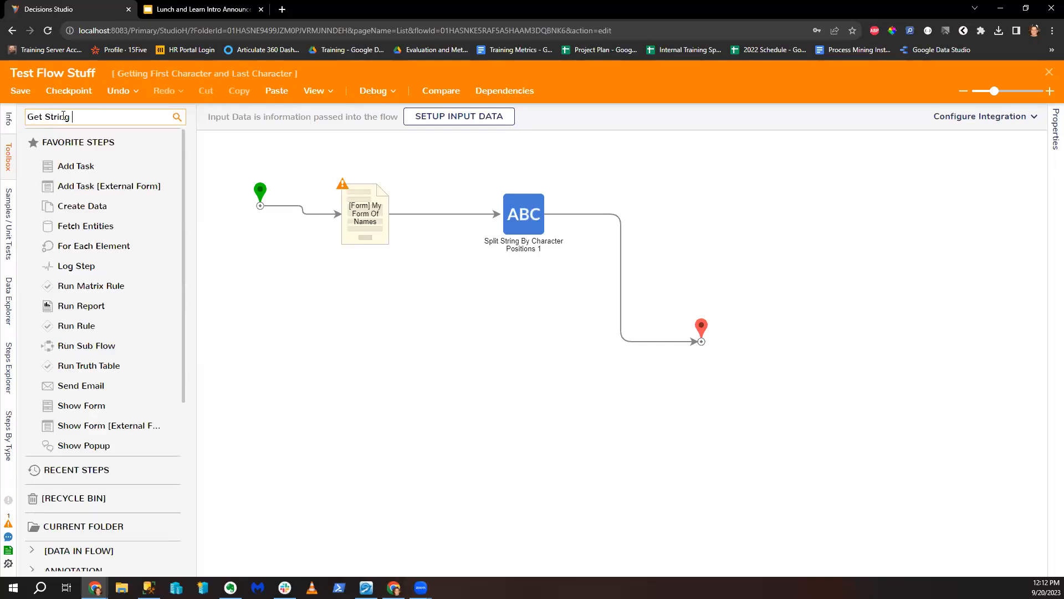
key("Return")
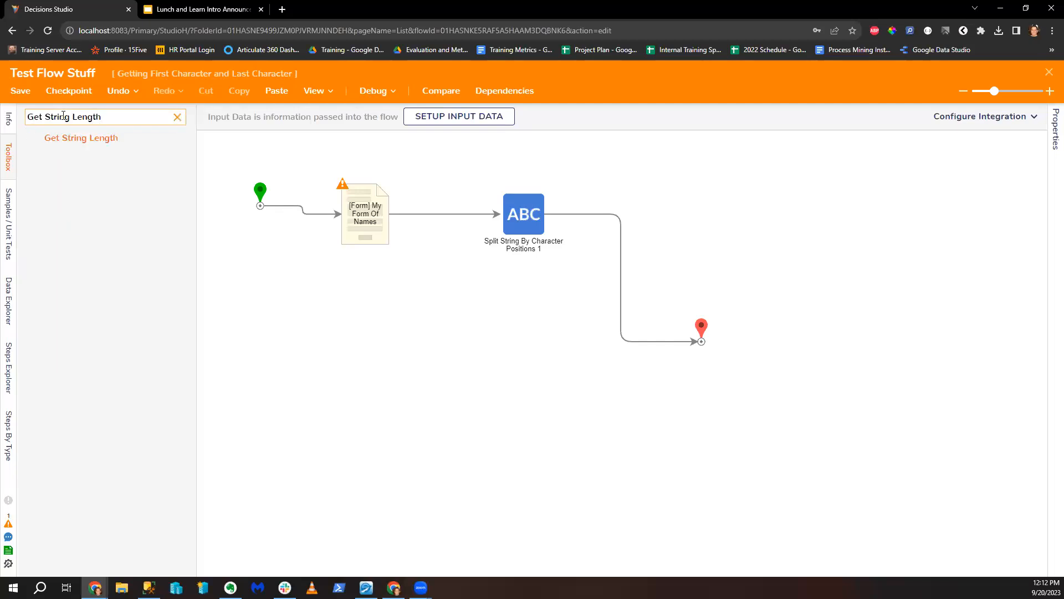
left_click_drag(44, 141, 628, 224)
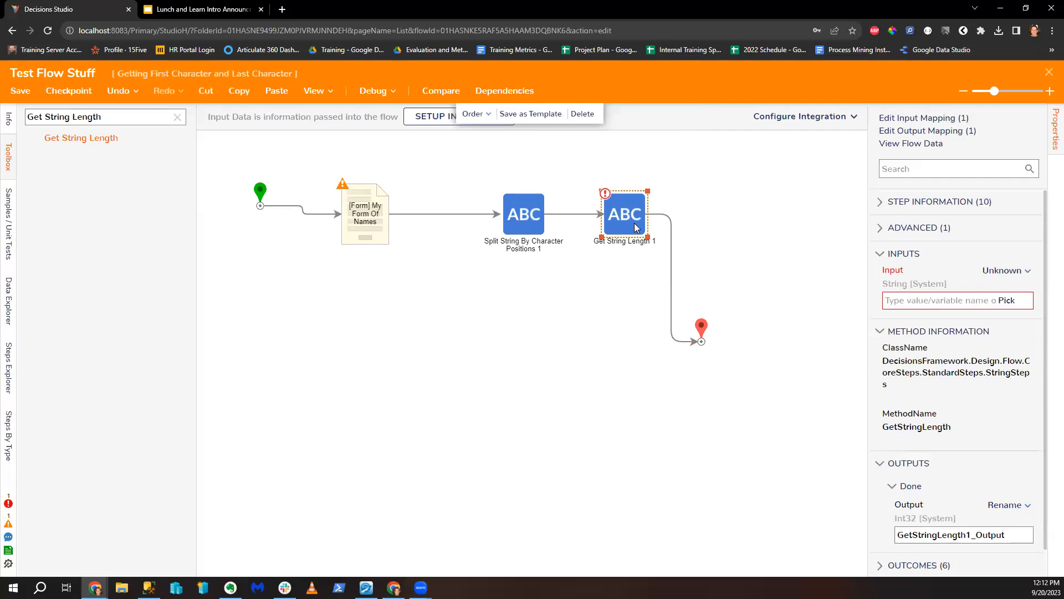
Step: Rename the Split String By Character Positions output, typing 'Firs', and nudge the step left
left_click(529, 230)
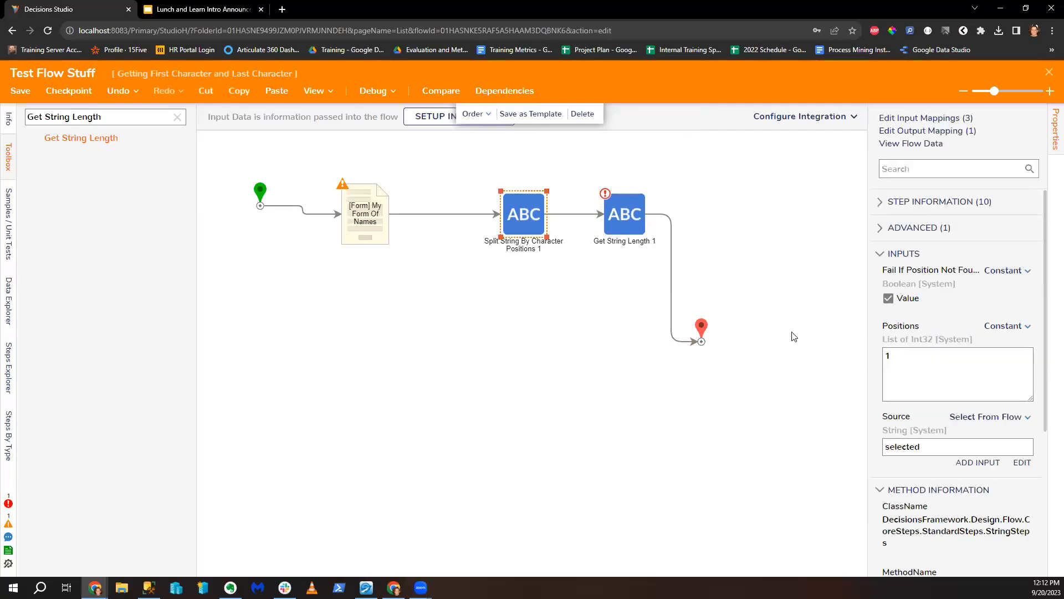
scroll(931, 452, "down", 4)
double_click(952, 506)
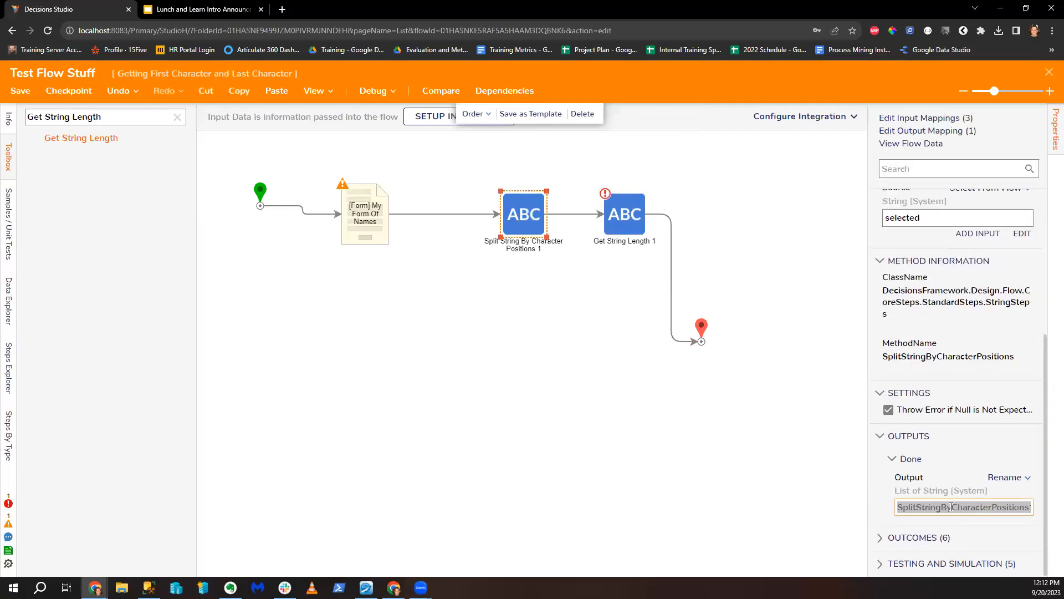
left_click(681, 225)
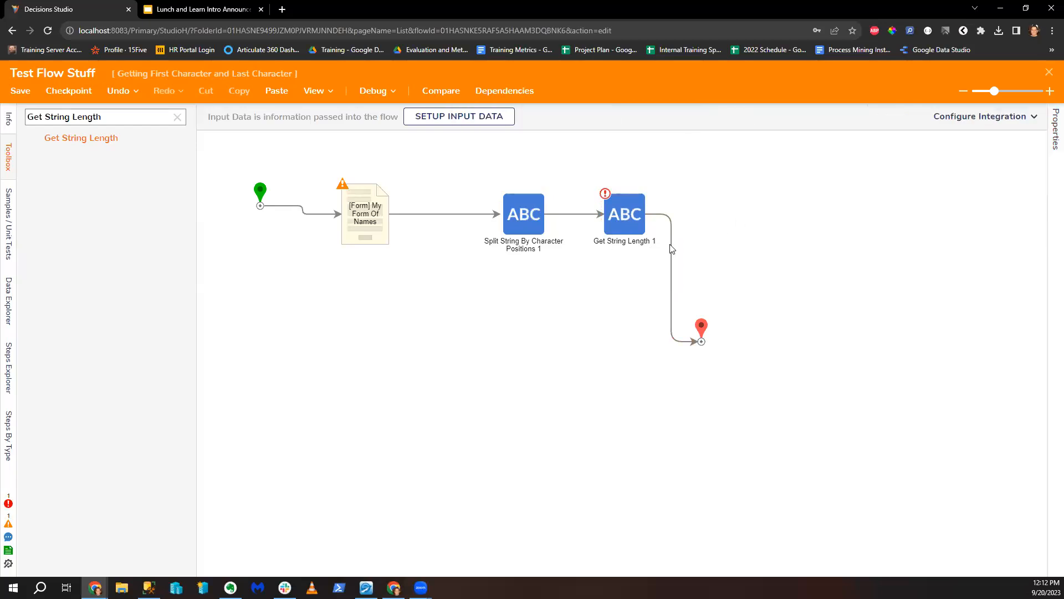
left_click(631, 233)
scroll(968, 536, "down", 1)
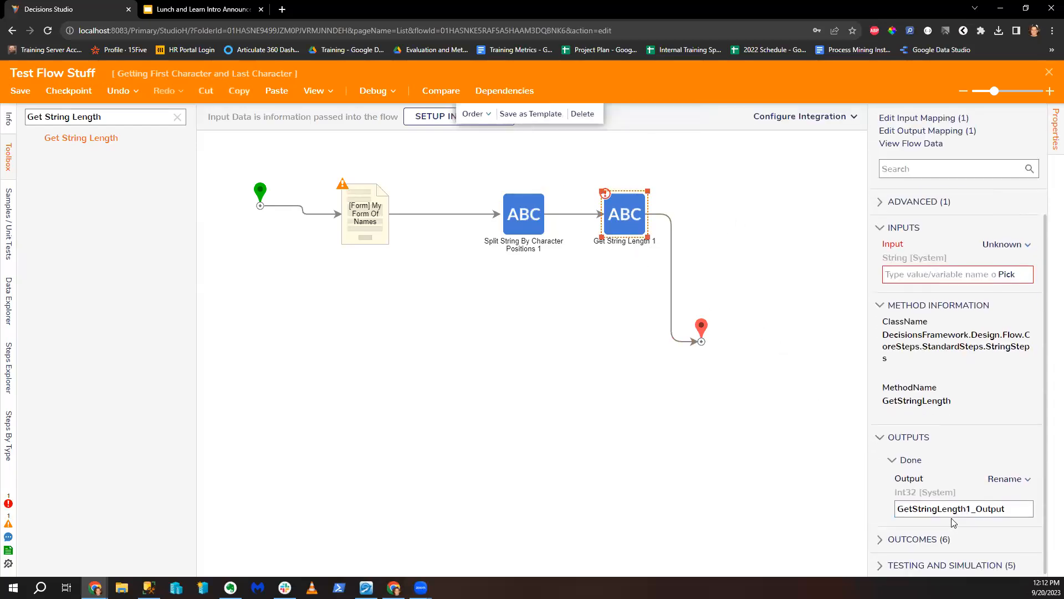
left_click(541, 222)
scroll(972, 505, "down", 8)
left_click(972, 506)
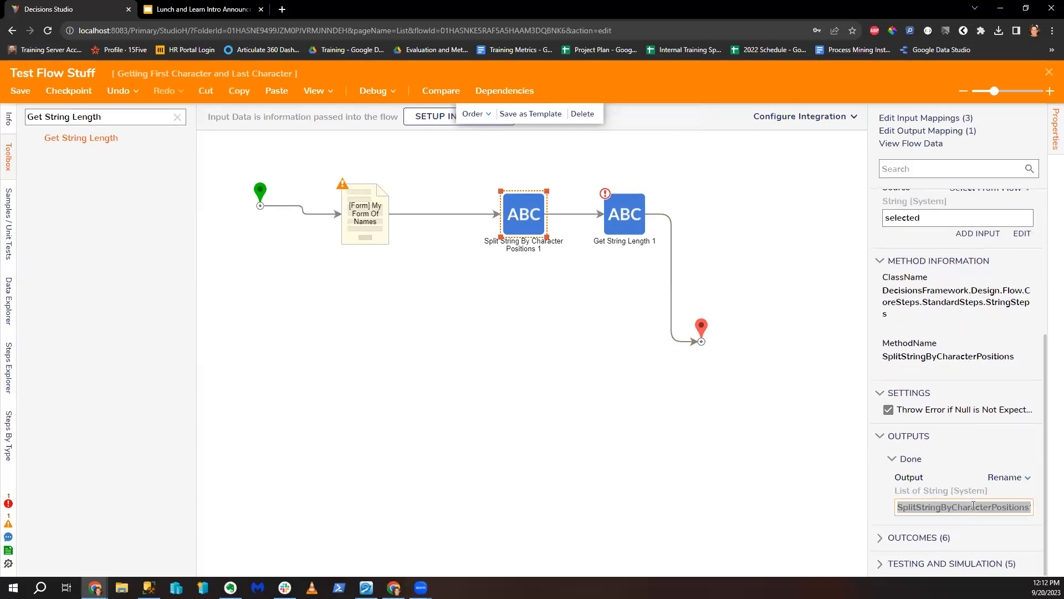
type("First Character List")
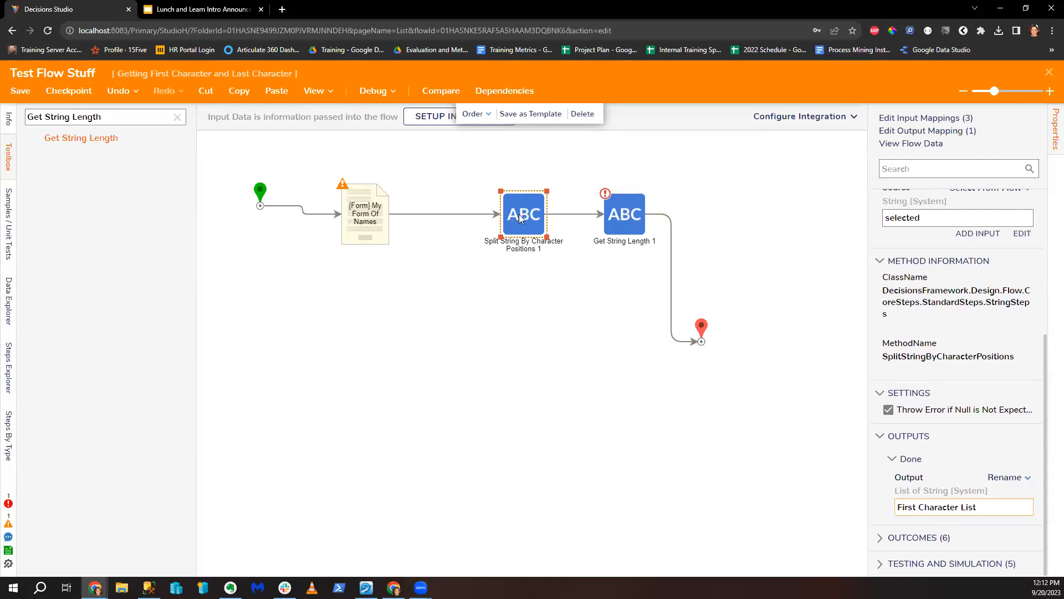
left_click_drag(521, 218, 491, 217)
Step: Delete both string steps and move the End step up level with the form
left_click(621, 216)
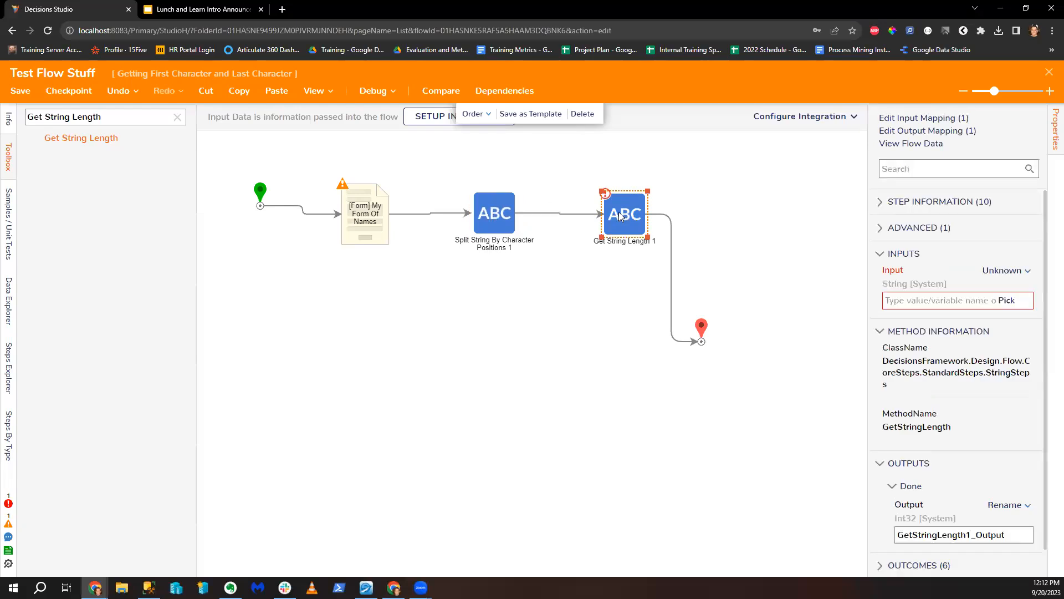
left_click(1005, 271)
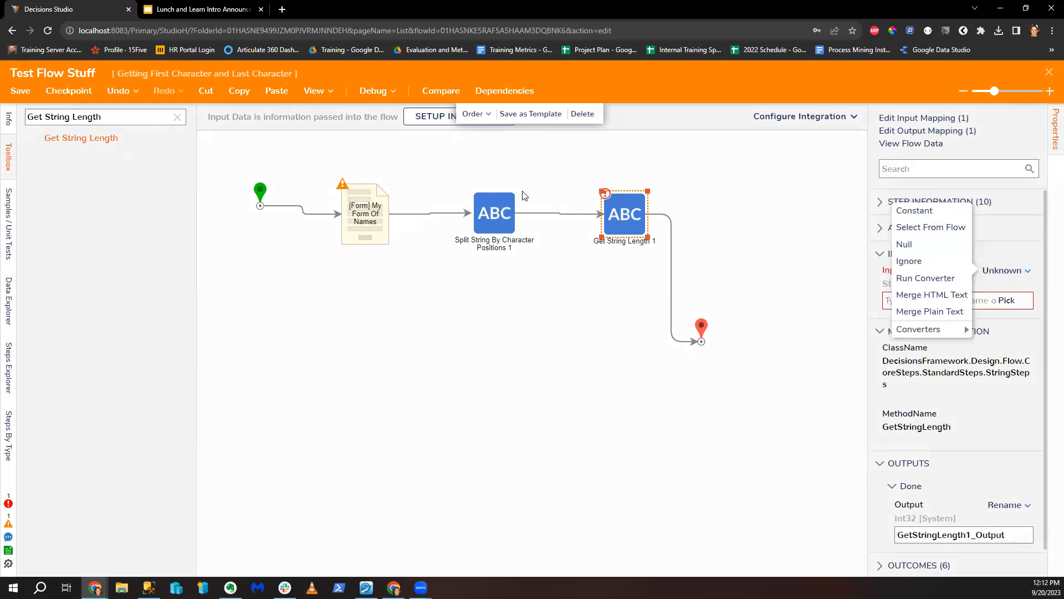
left_click(467, 176)
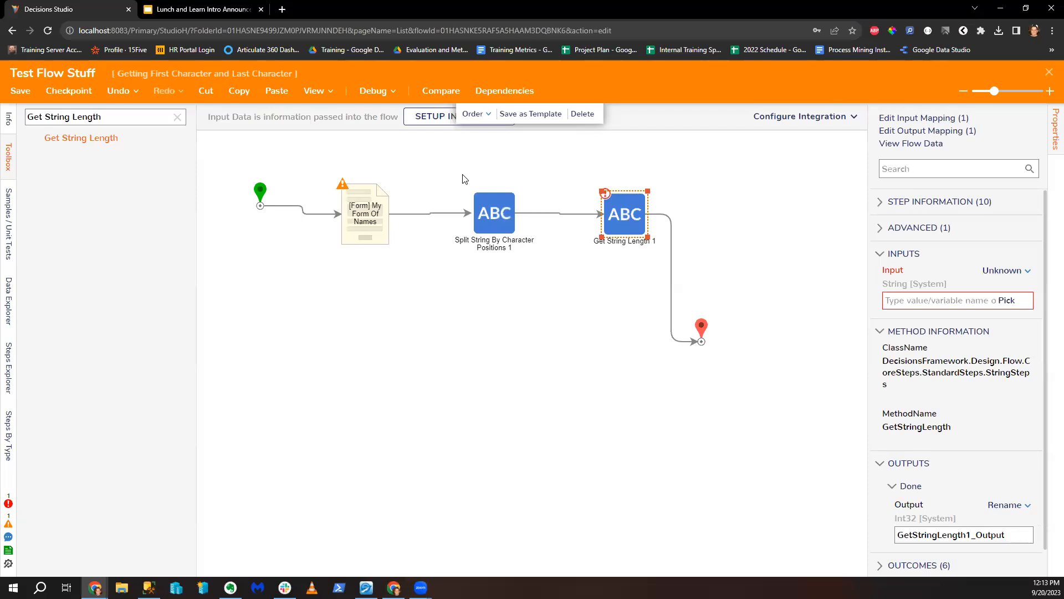
left_click_drag(465, 177, 667, 258)
key("Delete")
left_click_drag(702, 326, 672, 200)
Step: Add a Split String step on the flow line with Source mapped to 'selected'
triple_click(113, 118)
type("s")
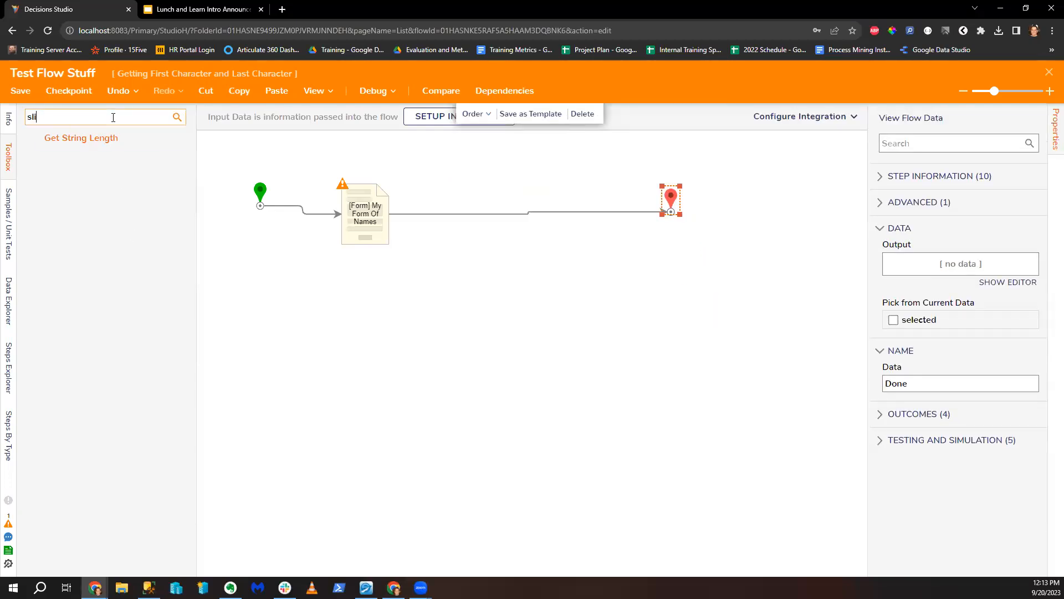
type("plit String")
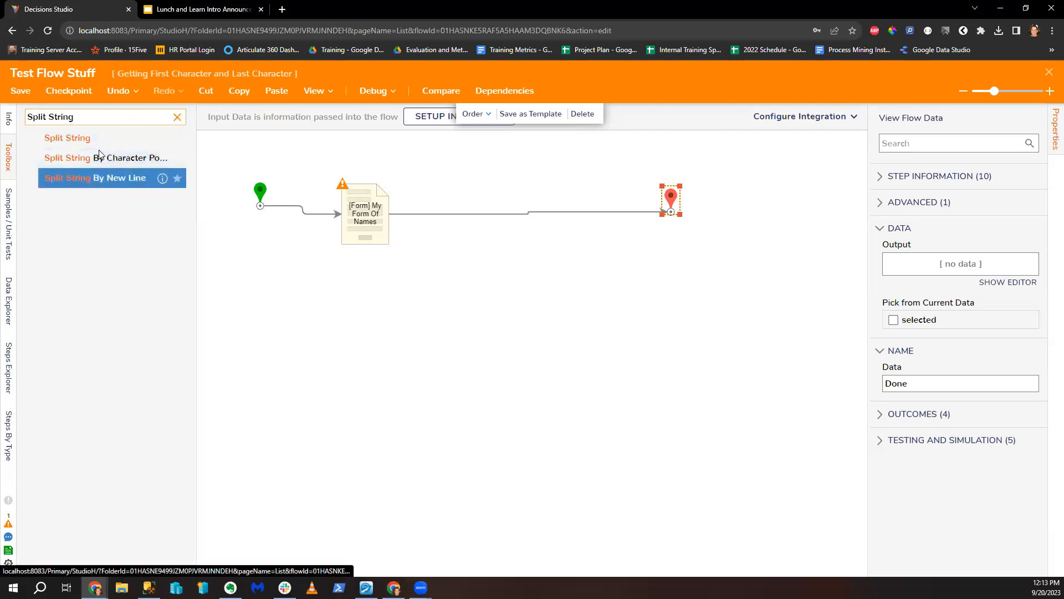
left_click_drag(66, 137, 507, 220)
left_click(1002, 269)
left_click(928, 228)
left_click(381, 256)
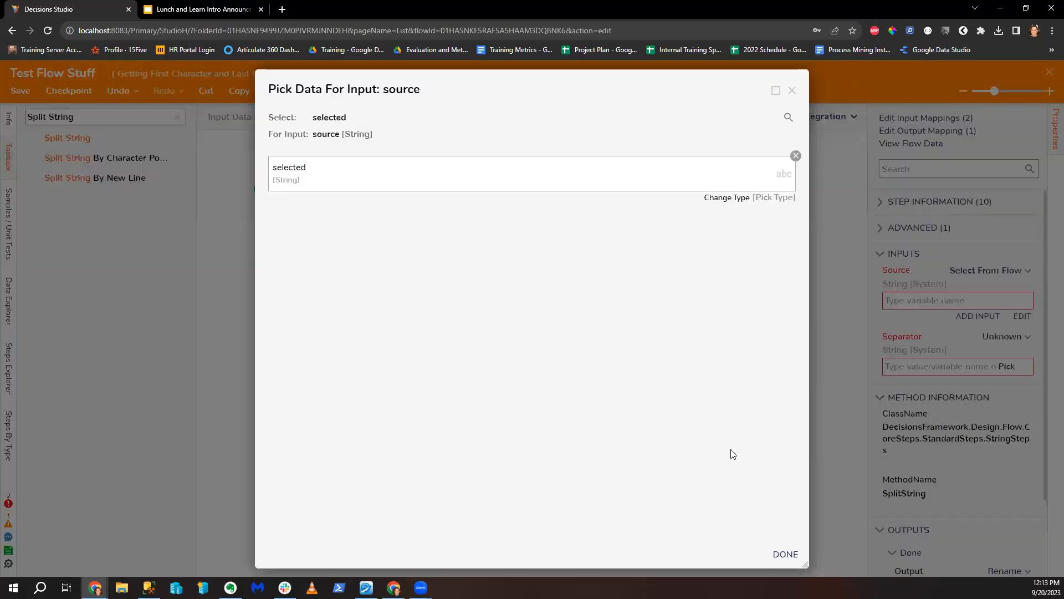
left_click(792, 555)
Step: Set Split String's Separator to a constant value
left_click(1001, 336)
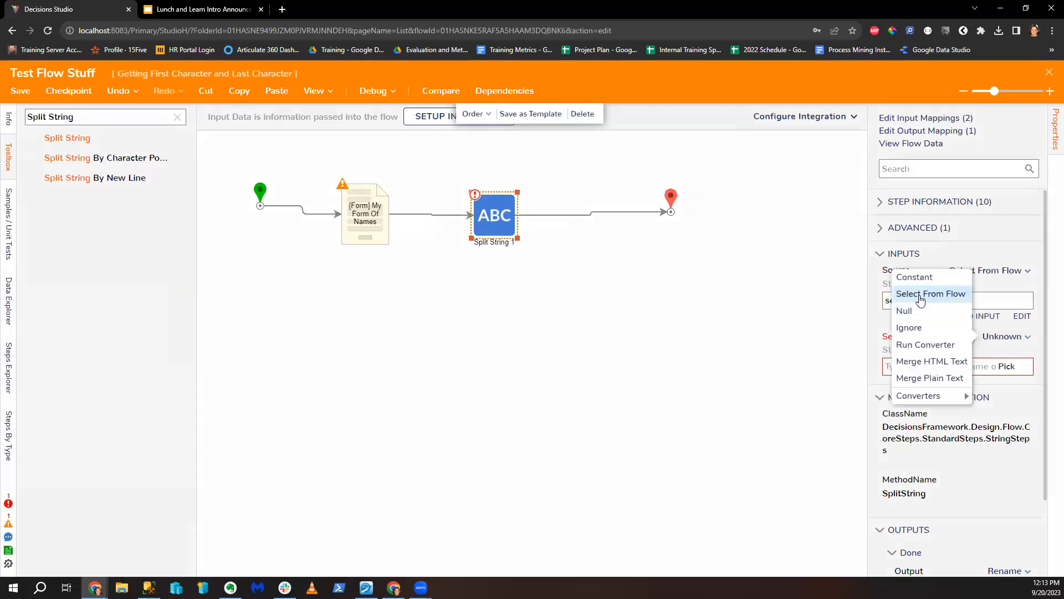
left_click(916, 299)
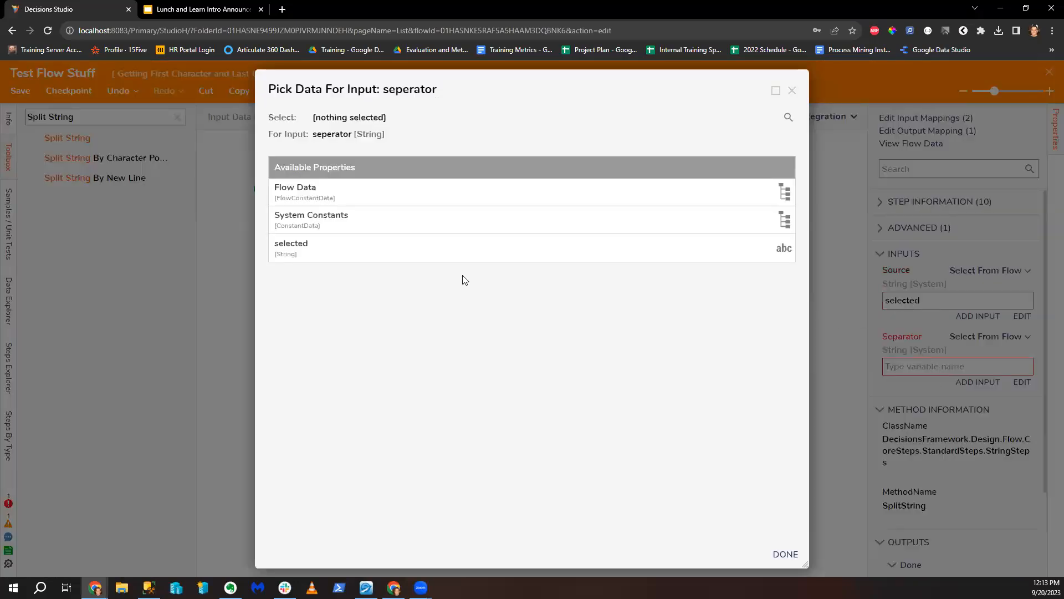
left_click(792, 89)
left_click(1021, 336)
left_click(882, 293)
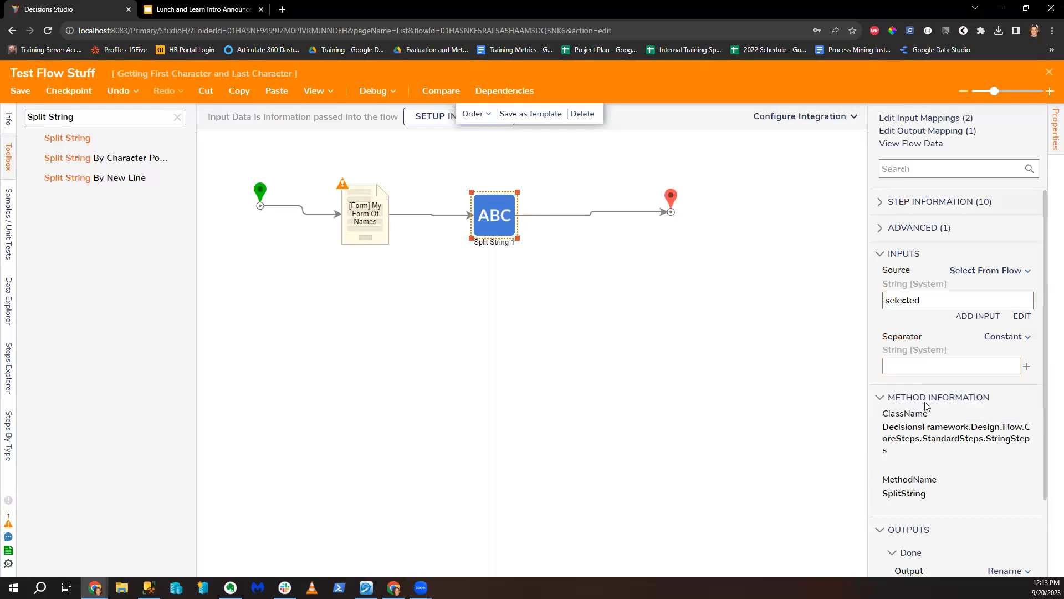
scroll(925, 406, "down", 2)
scroll(965, 410, "up", 2)
Step: Start a debug run and choose a name on the form
left_click(366, 98)
left_click(570, 266)
left_click(732, 266)
left_click(623, 322)
Step: Submit the form, confirm Split String's output holds first and last name separately, and close the debugger
left_click(711, 488)
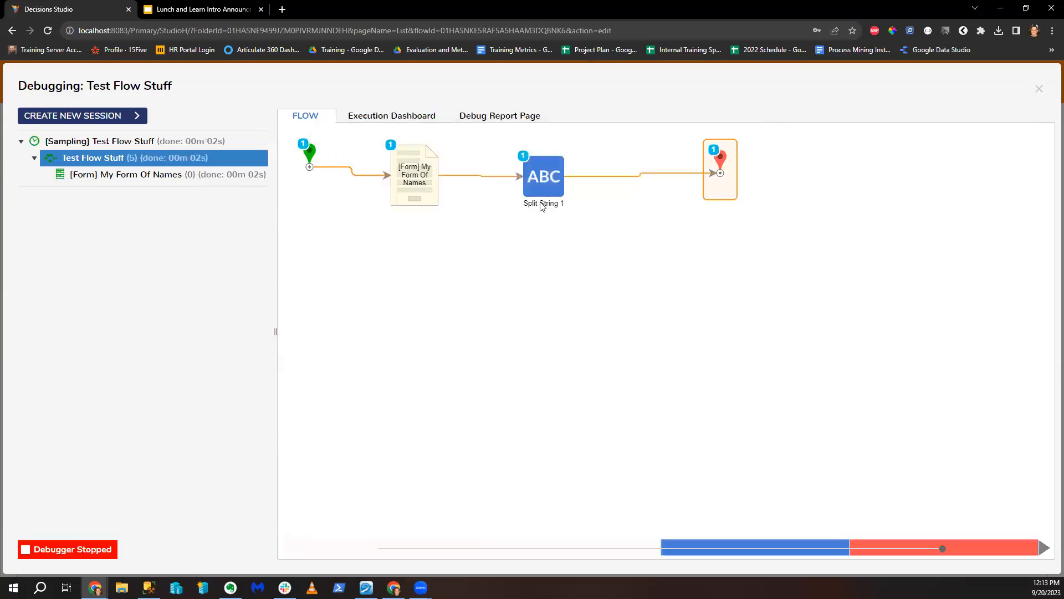
left_click(678, 195)
left_click(741, 202)
left_click_drag(495, 350, 534, 364)
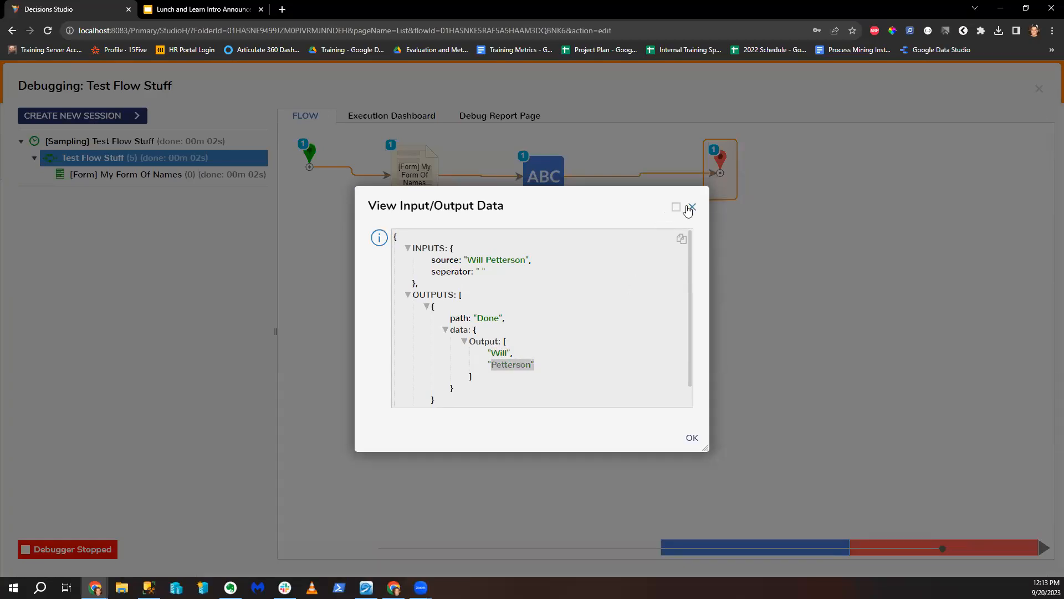
left_click(692, 206)
left_click(1038, 89)
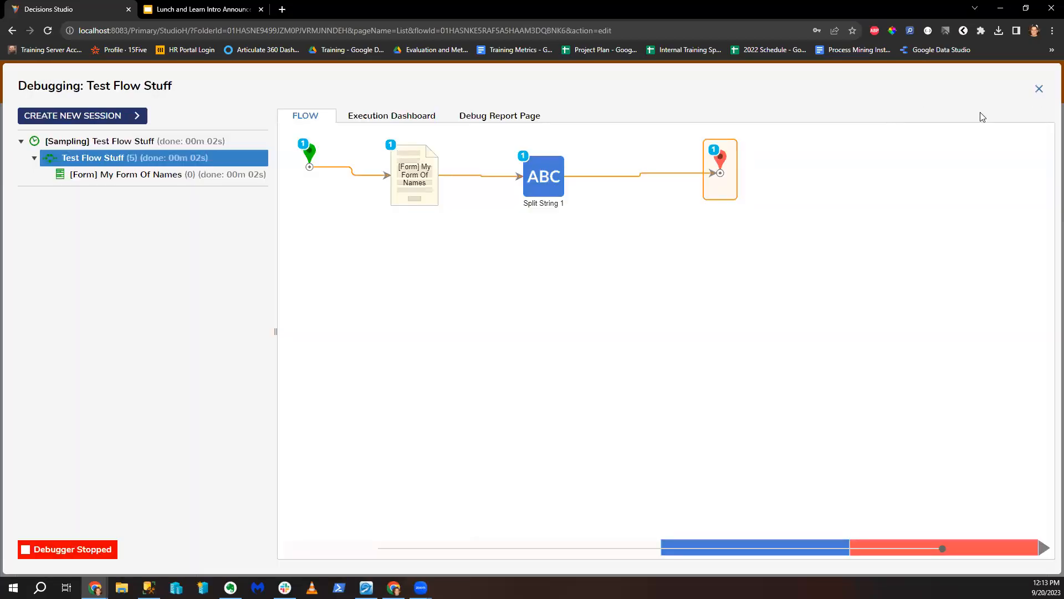
left_click(682, 203)
mouse_move(643, 230)
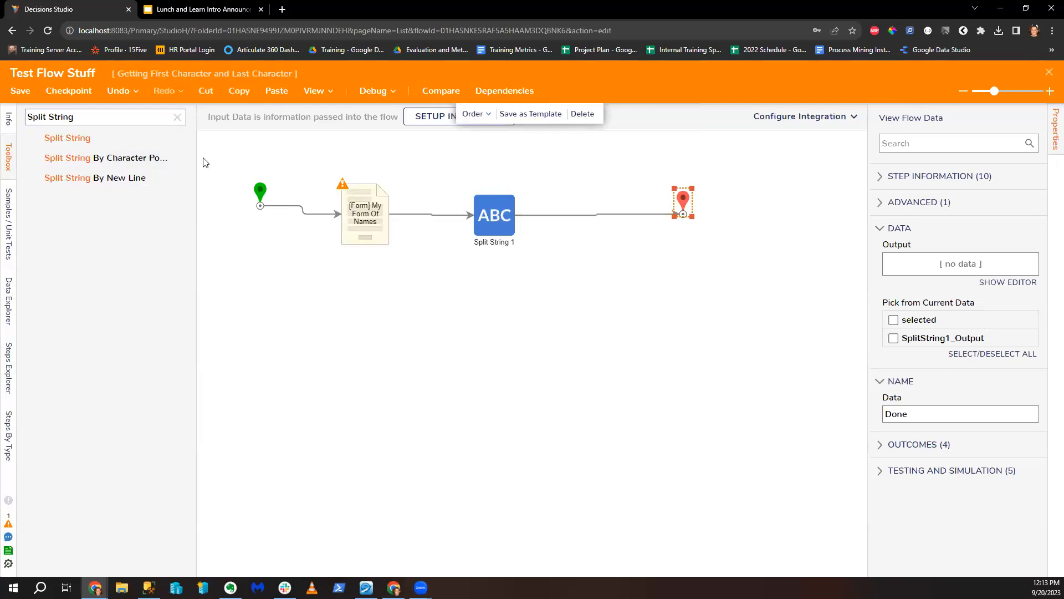
Step: Add ForEach Step 1 after Split String 1 looping over SplitString1_Output, with End moved down
triple_click(93, 117)
type("Foreach")
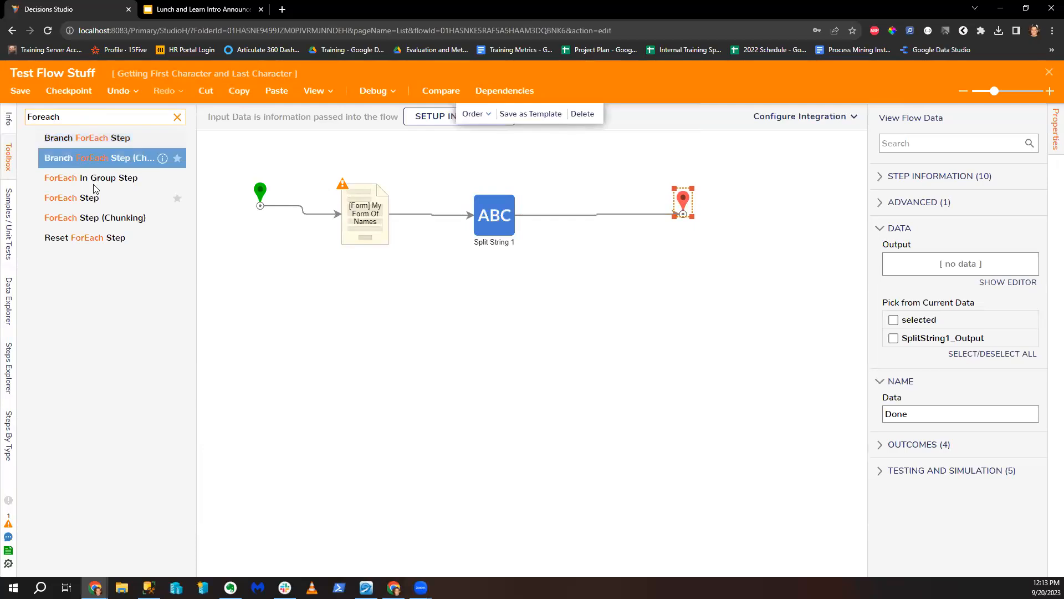
left_click_drag(71, 197, 585, 221)
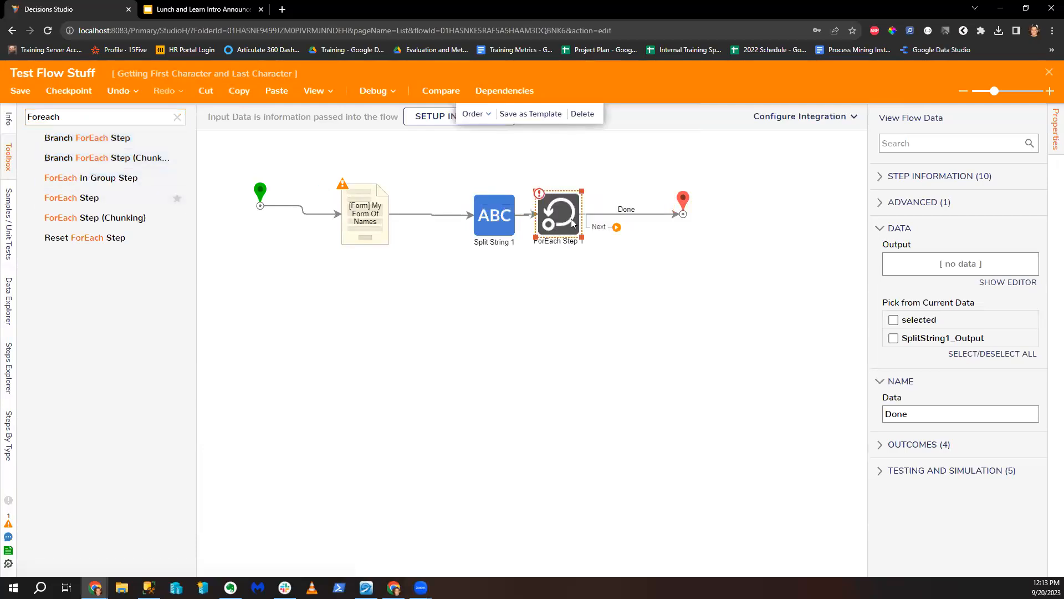
left_click(1028, 316)
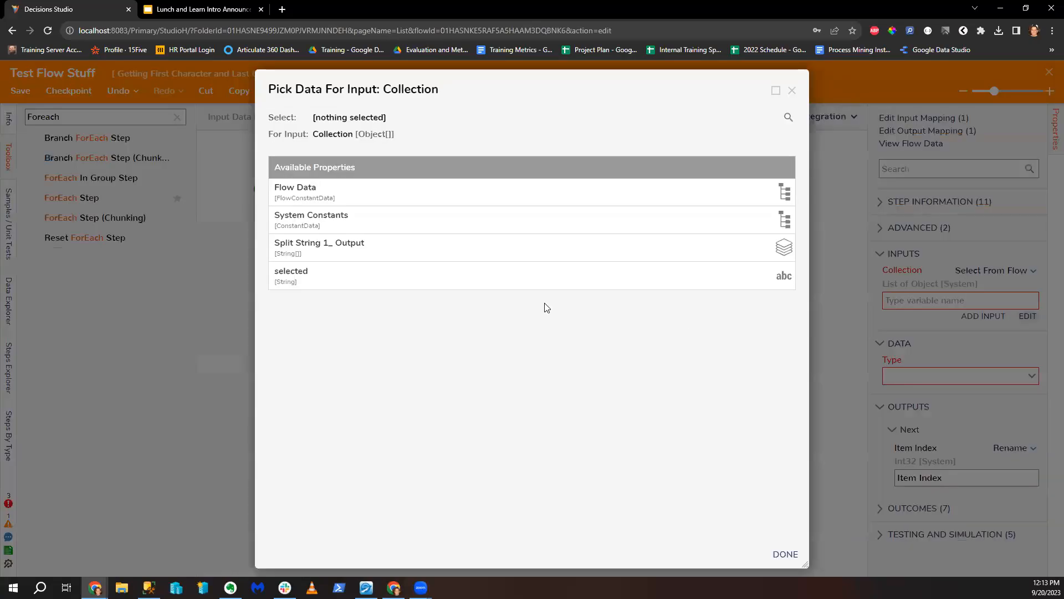
left_click(373, 247)
left_click(786, 554)
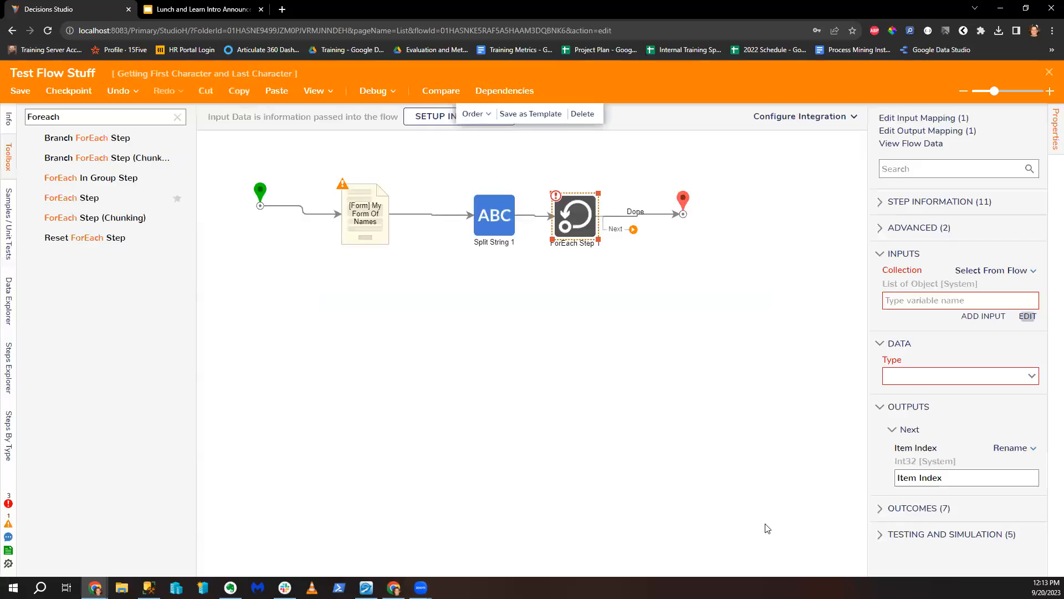
left_click_drag(682, 204, 751, 389)
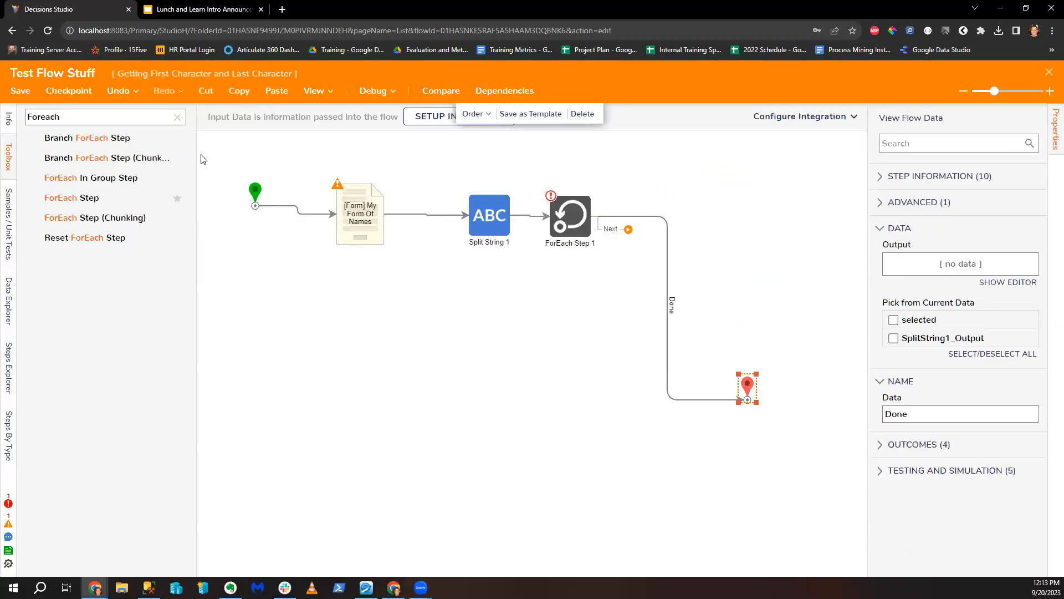
double_click(123, 119)
type("Splir")
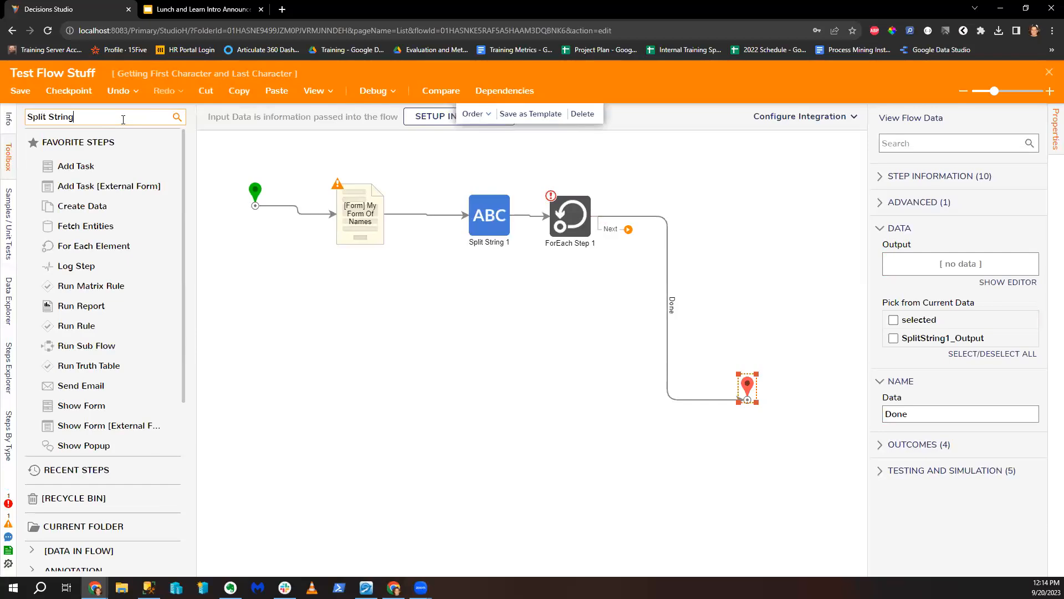
Step: Place a Split String By Character Positions step and connect the loop to it, removing the extra Split String 2
left_click_drag(138, 142, 685, 224)
right_click(684, 220)
left_click(732, 234)
left_click_drag(77, 160, 613, 282)
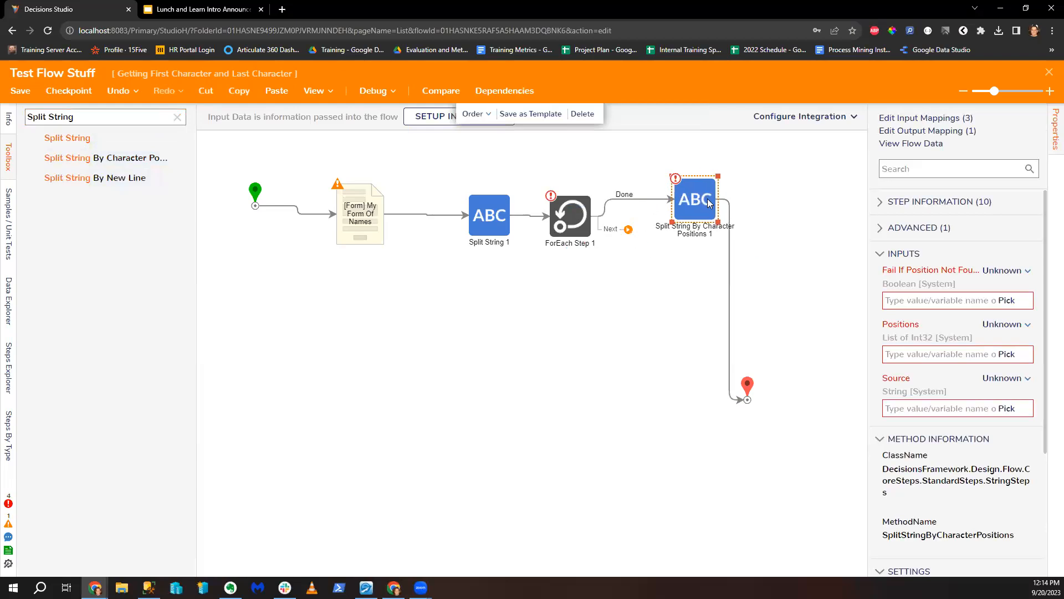
left_click(639, 201)
left_click_drag(614, 230, 688, 205)
left_click(740, 274)
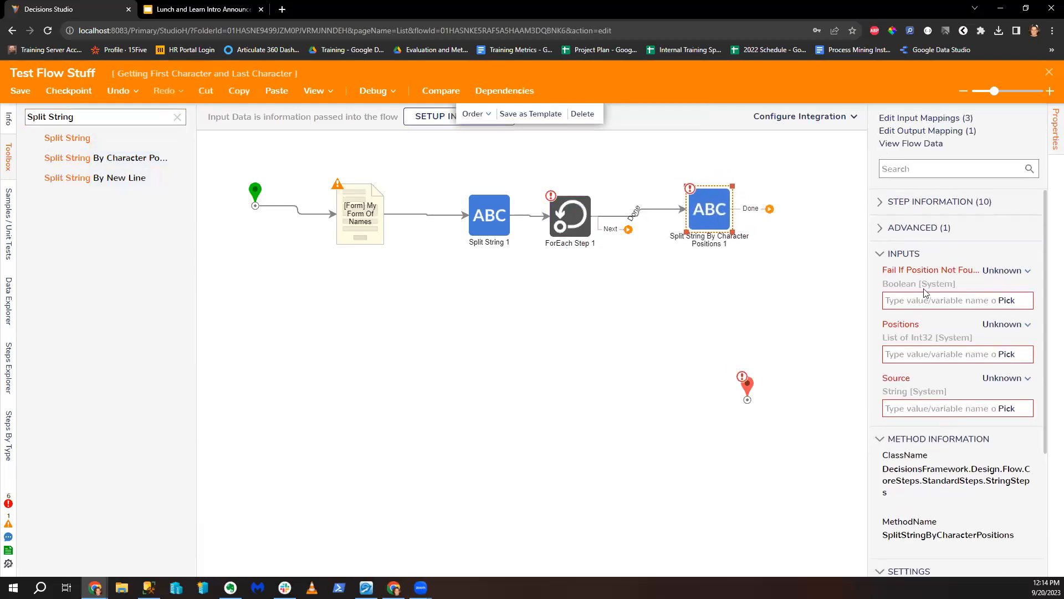
Step: Make Positions a constant and turn on Fail If Position Not Found for the split step
left_click(1006, 325)
left_click(901, 265)
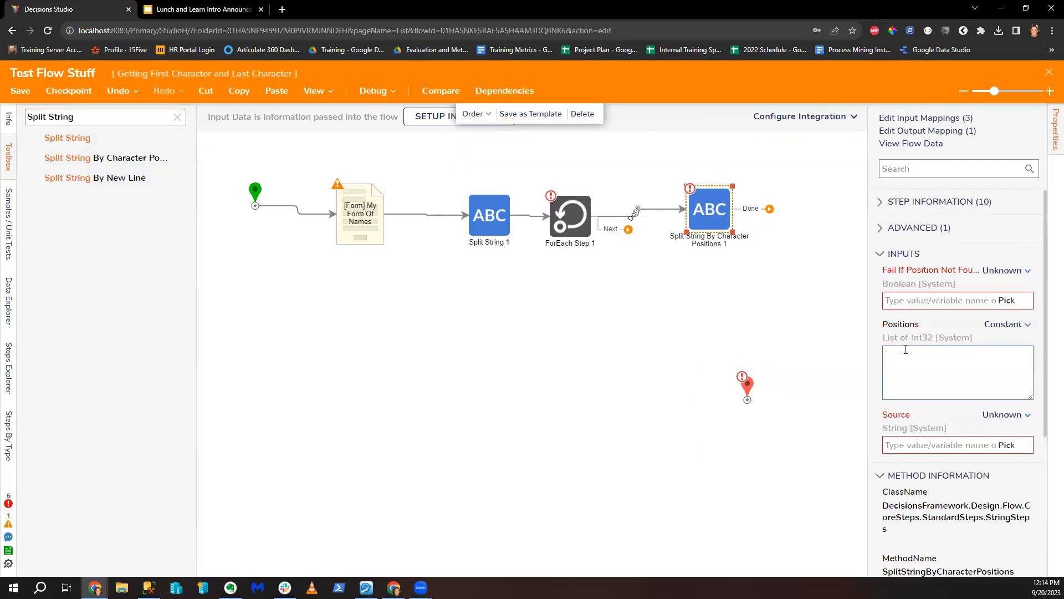
left_click(1006, 270)
left_click(901, 226)
left_click(888, 298)
left_click(1005, 416)
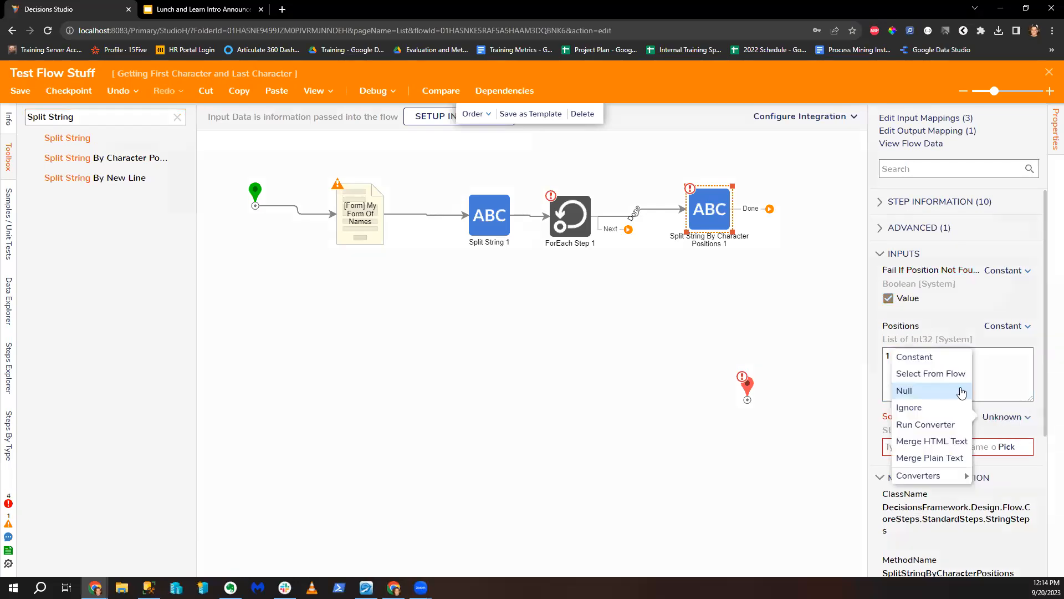
left_click(932, 374)
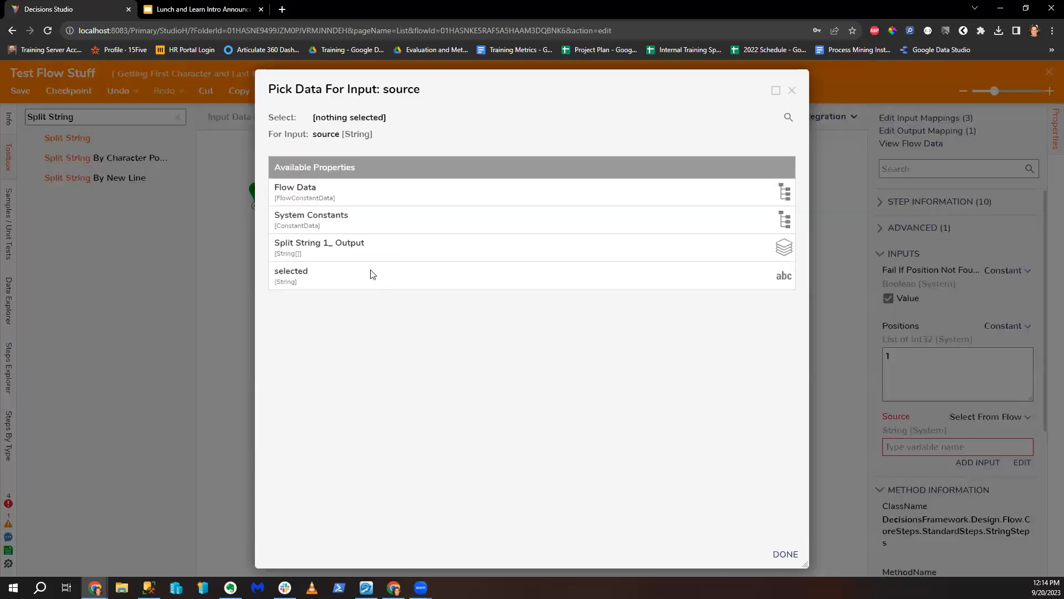
left_click(792, 90)
Step: Set the split step's Source to Item, reattach the loop's Done to End, and loop Done back to ForEach
left_click(573, 222)
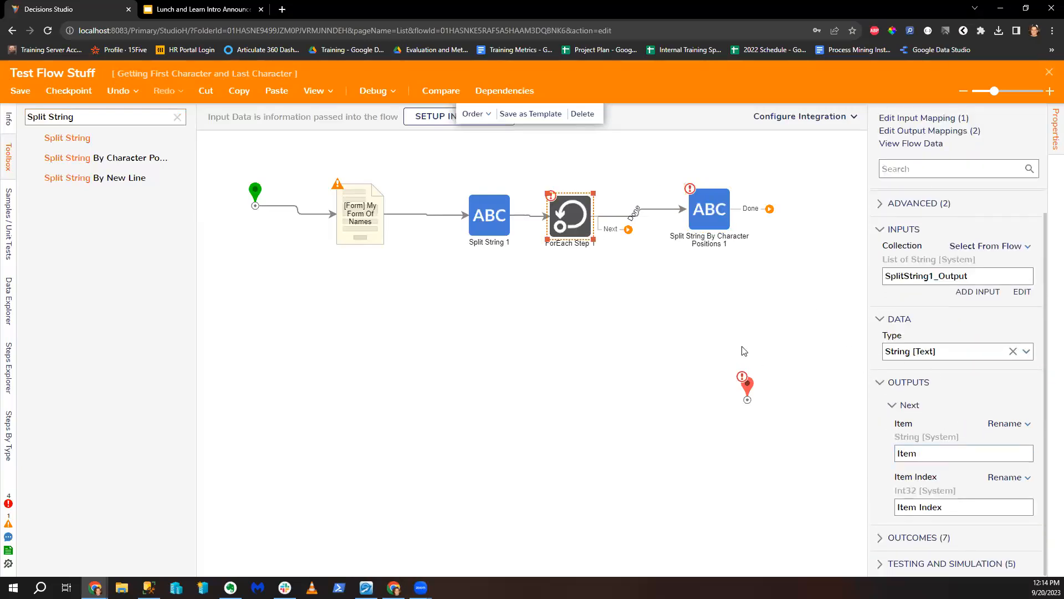
left_click_drag(708, 212, 716, 172)
left_click_drag(640, 221, 710, 179)
left_click(1022, 462)
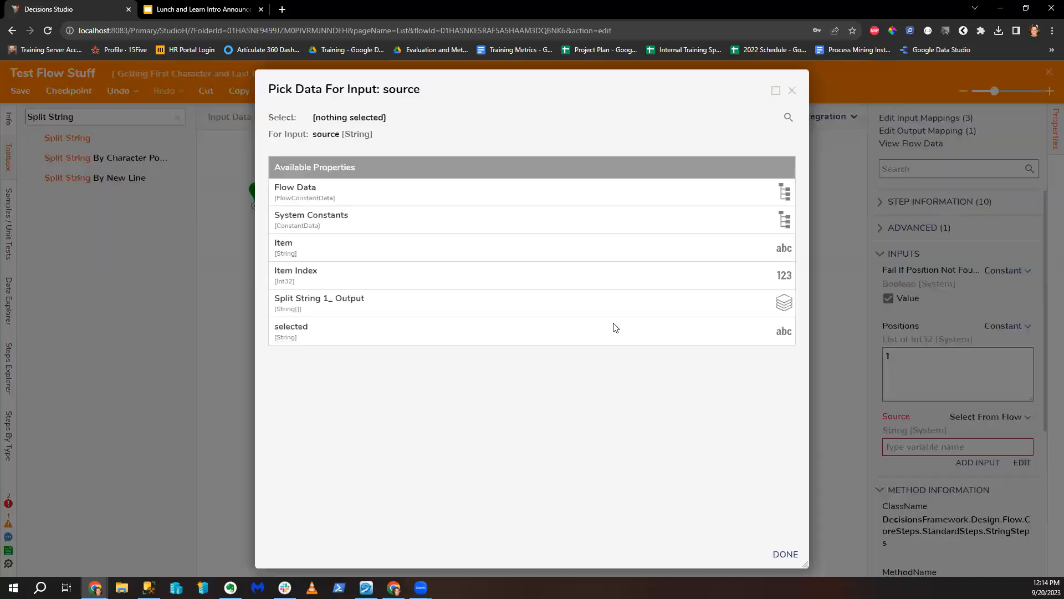
left_click(388, 250)
left_click(786, 554)
left_click_drag(731, 173, 537, 203)
left_click_drag(720, 191, 726, 183)
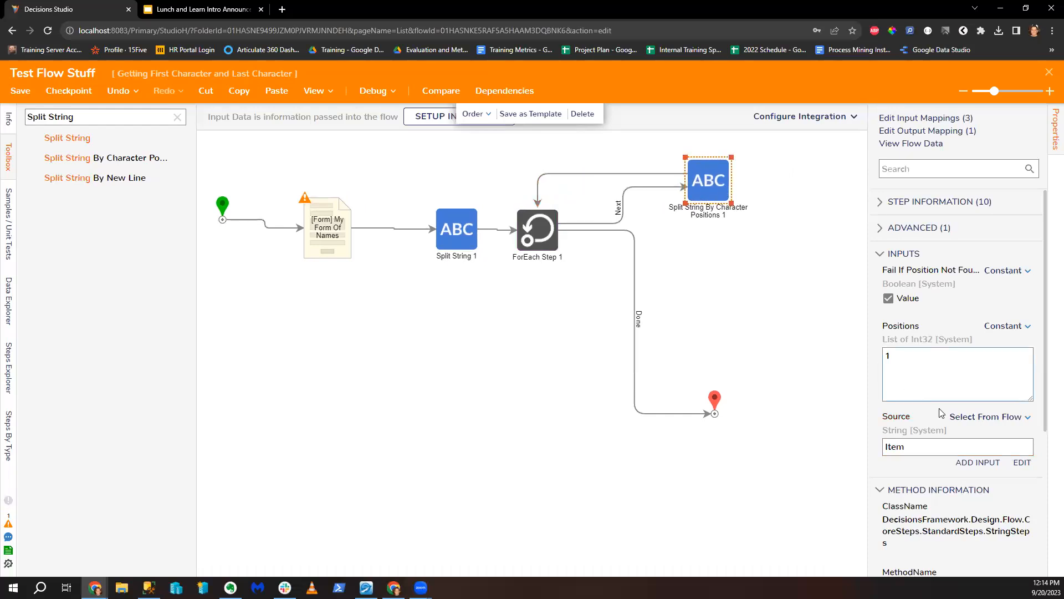
left_click(713, 189)
Step: Insert a Show Popup step into the loop with constant Subject 'Initial'
triple_click(136, 117)
type("Show popup")
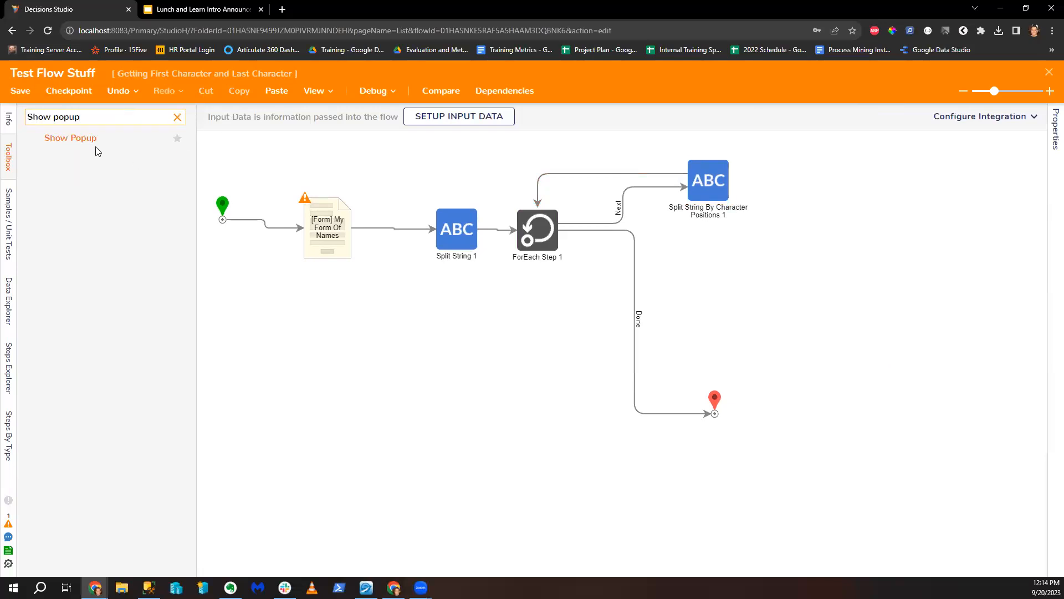
left_click_drag(97, 150, 582, 167)
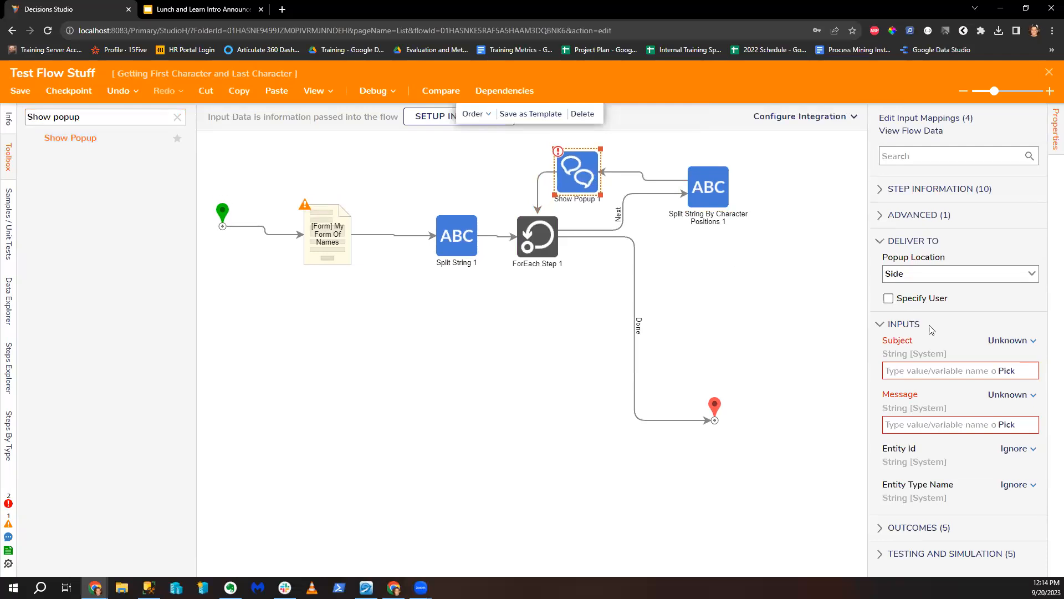
left_click(1009, 340)
left_click(922, 291)
left_click(915, 368)
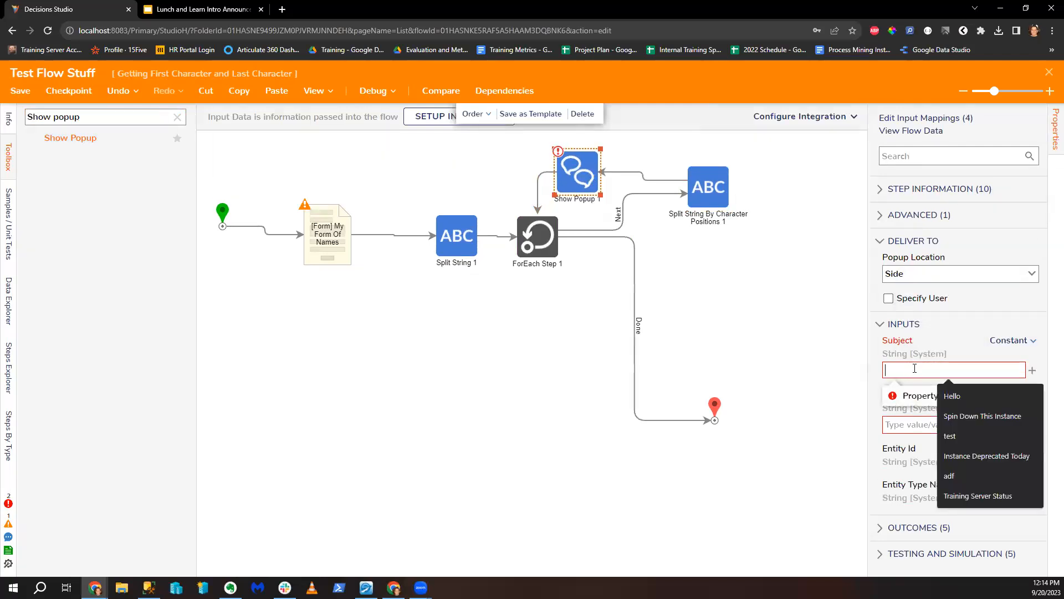
type("Init")
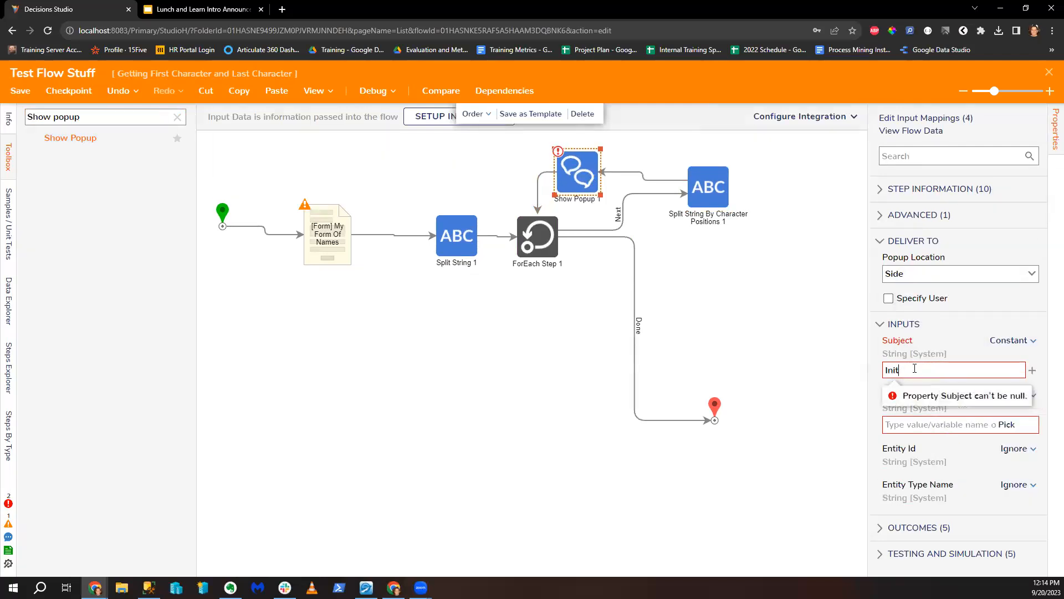
type("ial")
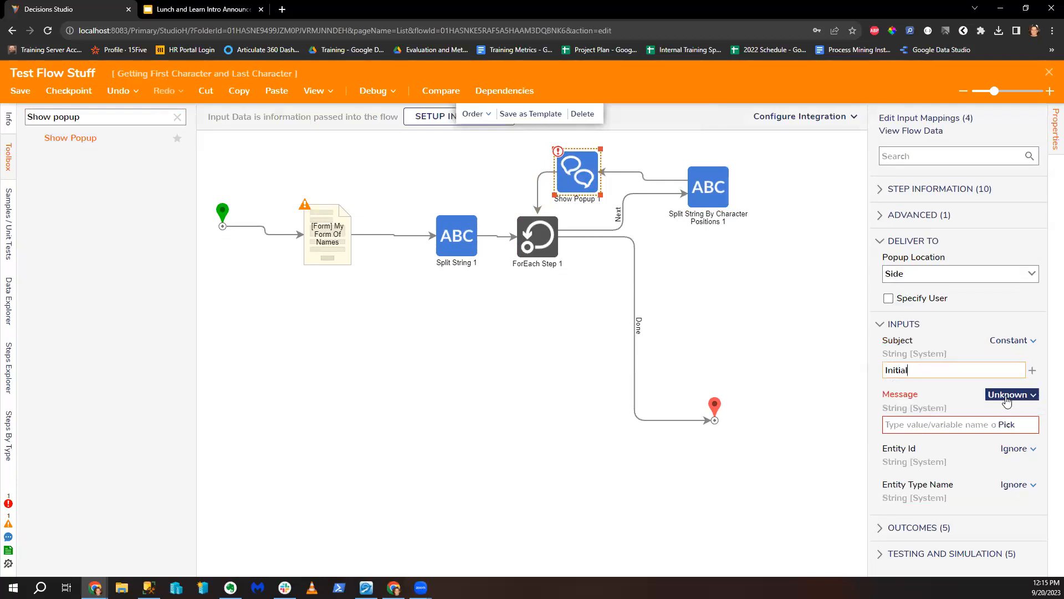
Step: Map the popup Message to the split output's First piece, then open the debugger
left_click(1006, 395)
left_click(943, 346)
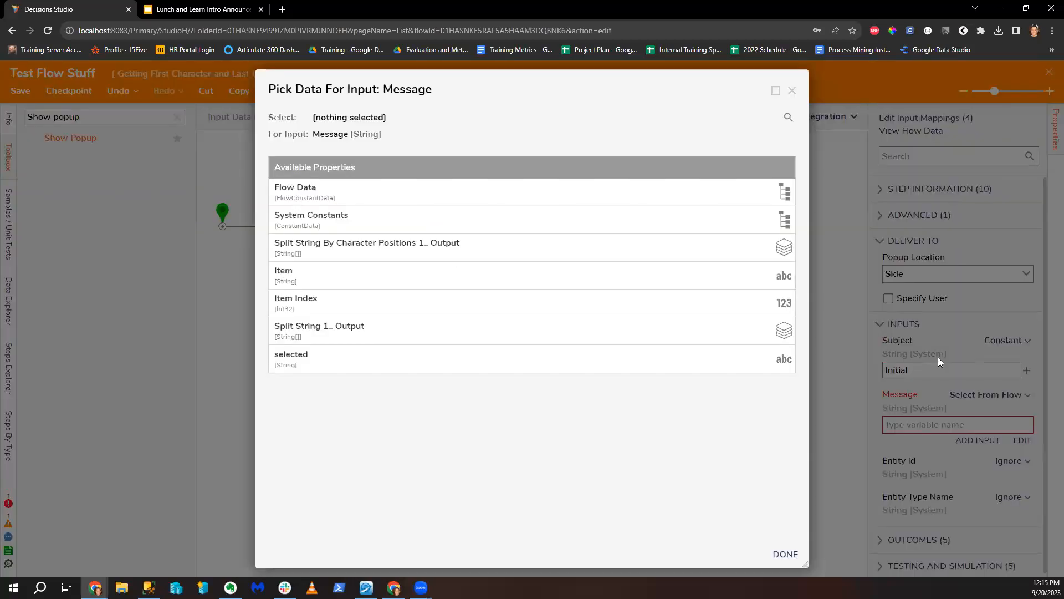
left_click(551, 253)
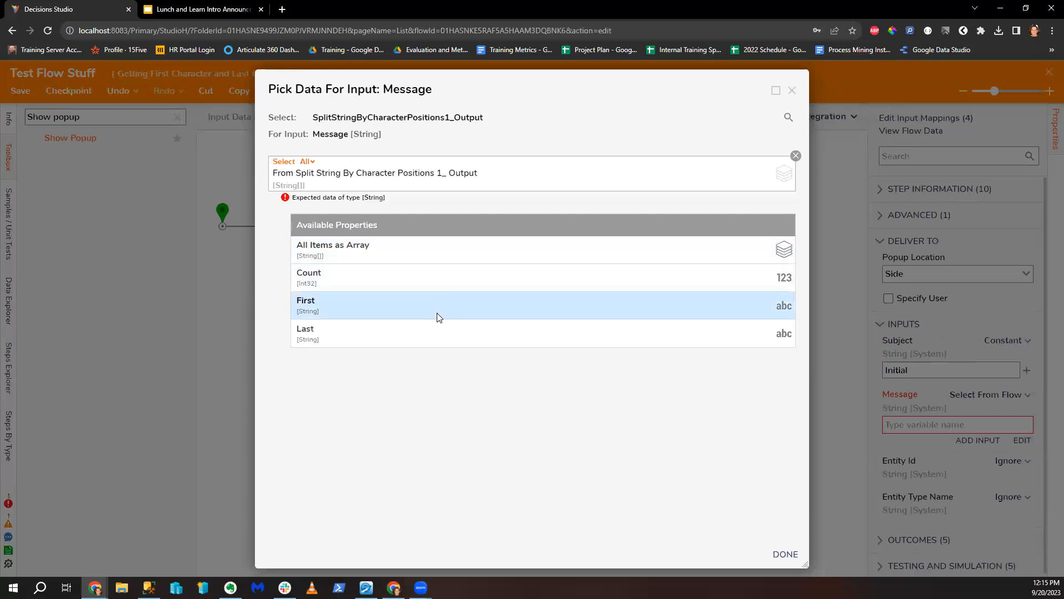
left_click(438, 317)
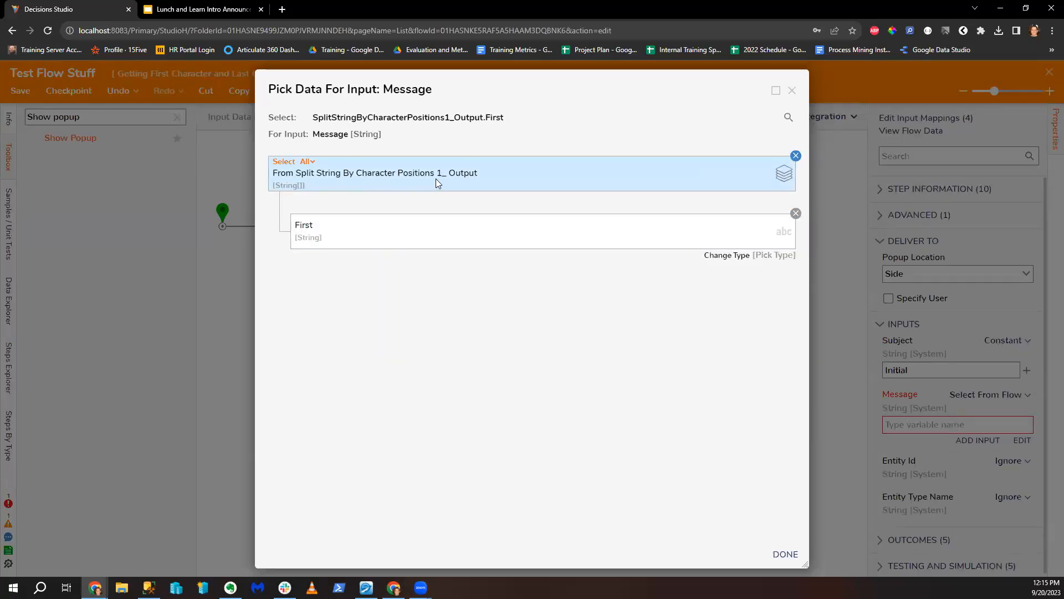
left_click(785, 553)
left_click(718, 304)
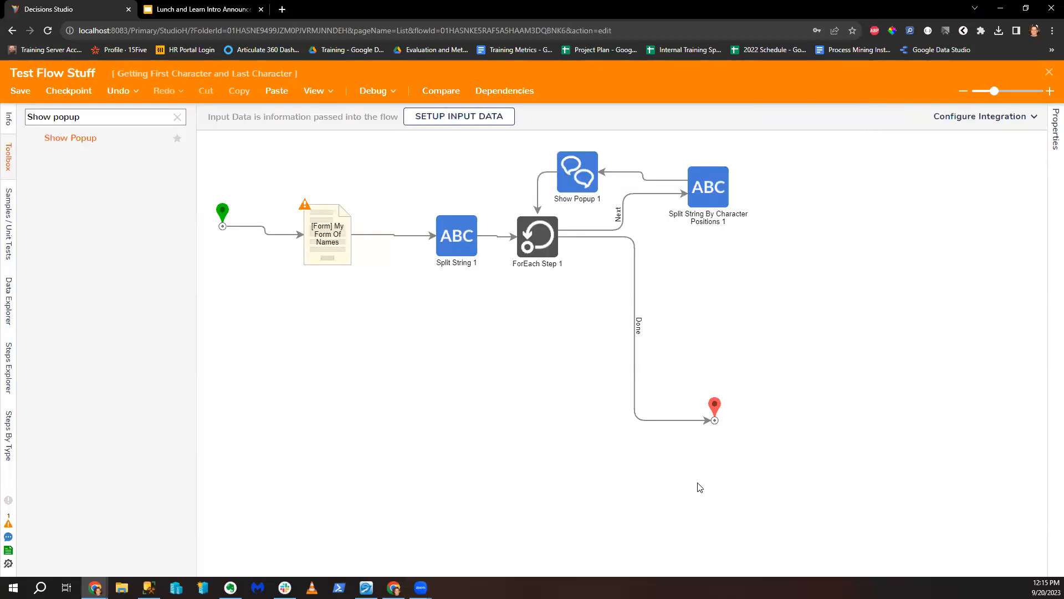
left_click(366, 92)
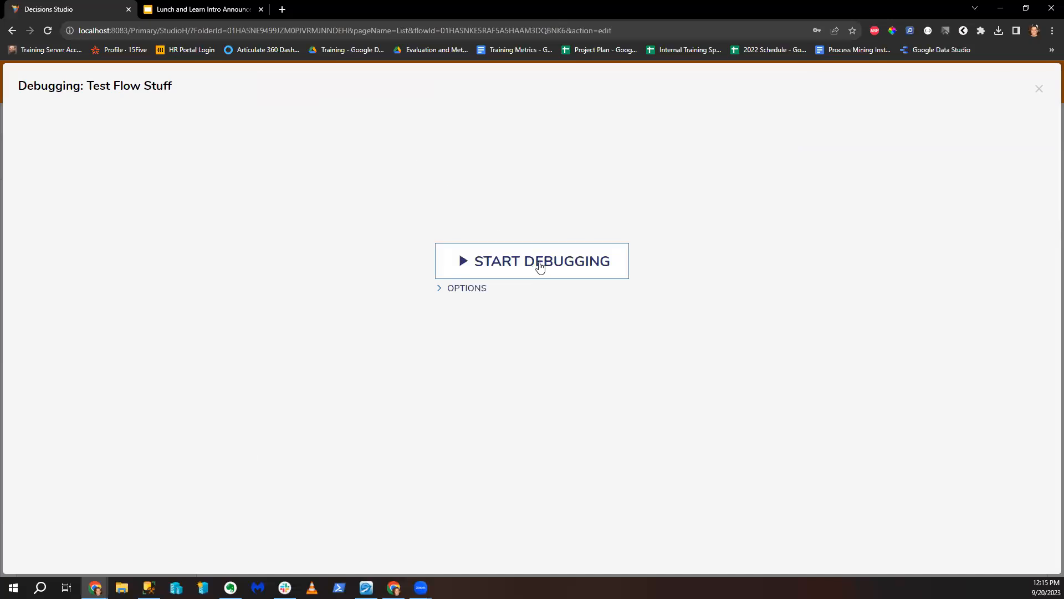
Step: Run a debug session with one name and view the initial popups
left_click(539, 264)
left_click(731, 271)
left_click(656, 322)
left_click(723, 491)
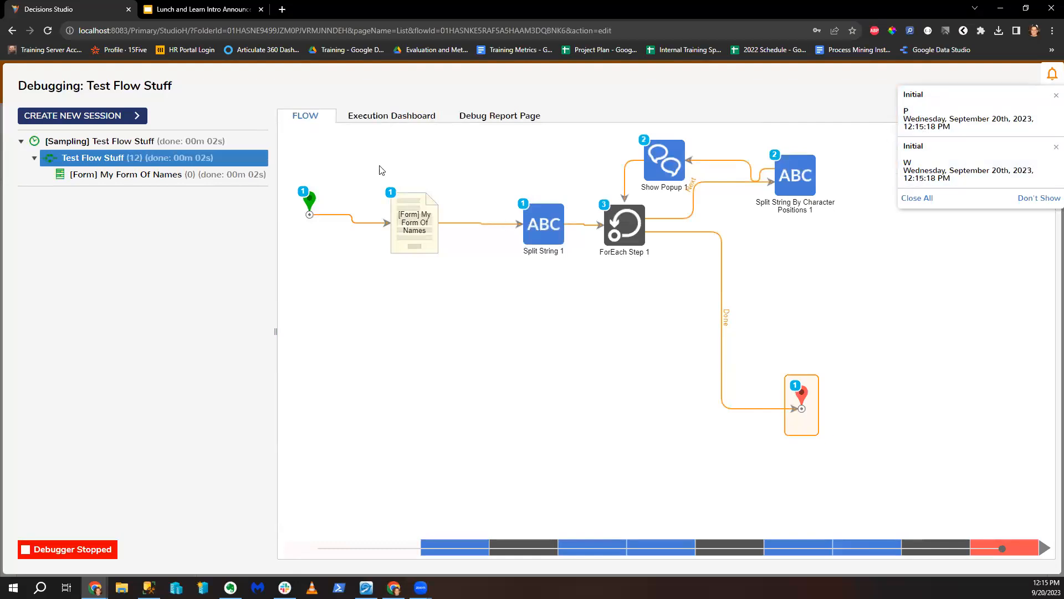
Step: Create a new debug session and run it with a different name
left_click(78, 116)
left_click(570, 271)
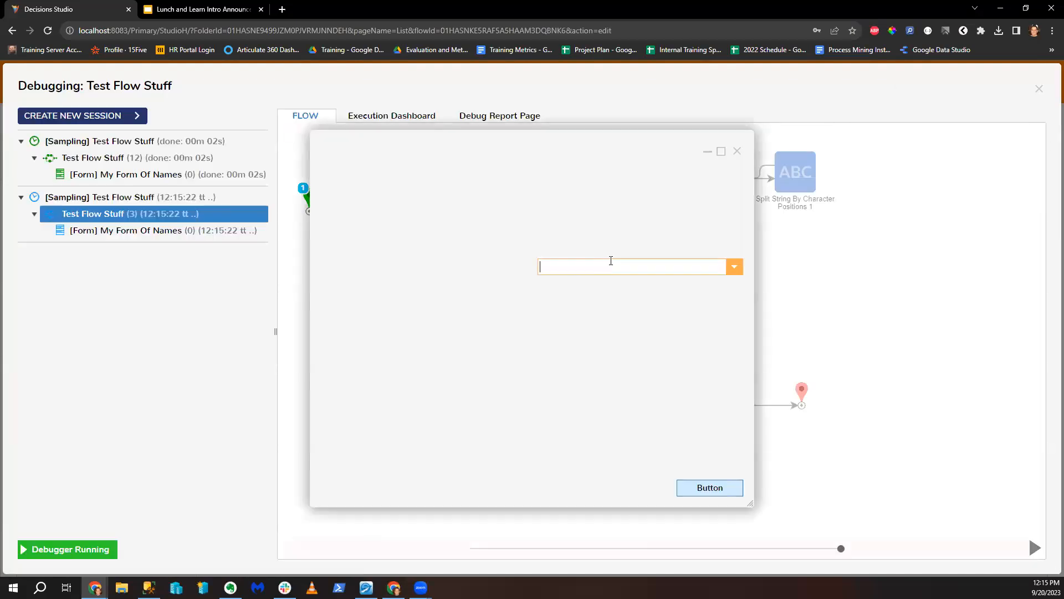
left_click(734, 267)
left_click(627, 304)
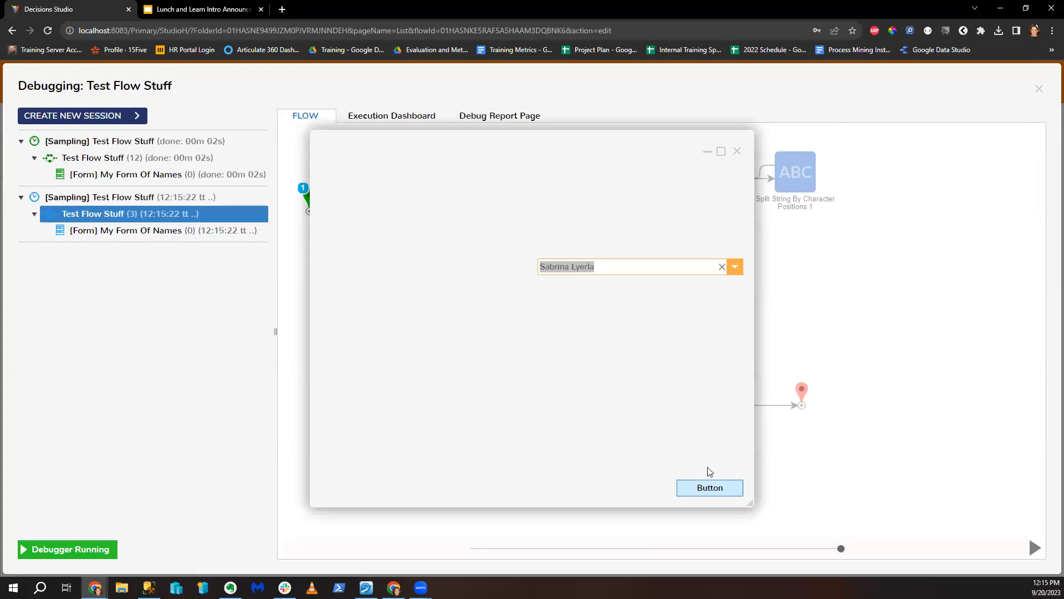
left_click(715, 497)
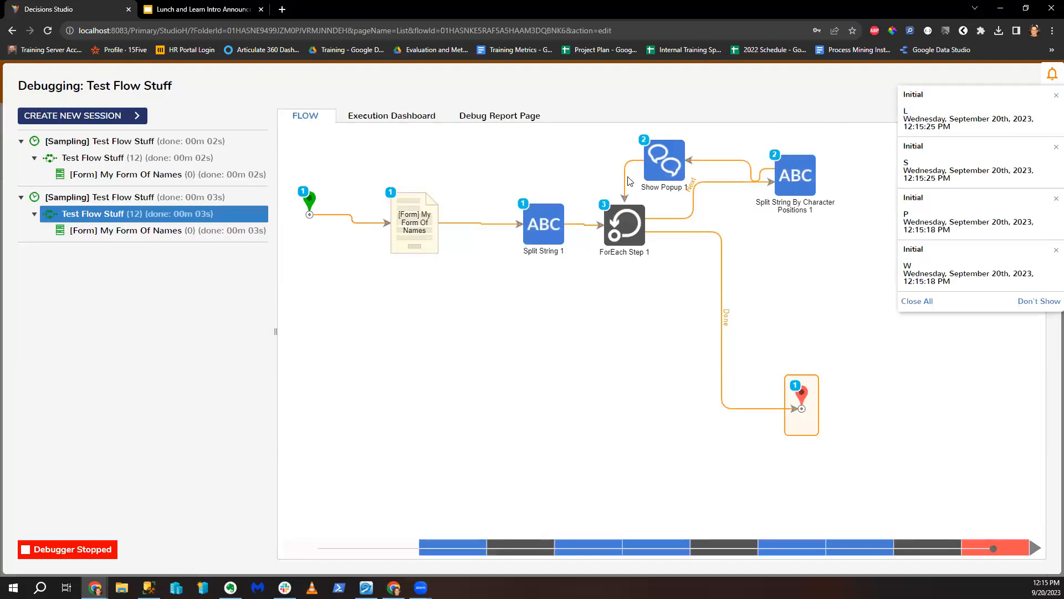
Step: Close the debugger, reroute ForEach's Done link, rearrange Show Popup 1 and the split step, and open Notepad
left_click(1040, 89)
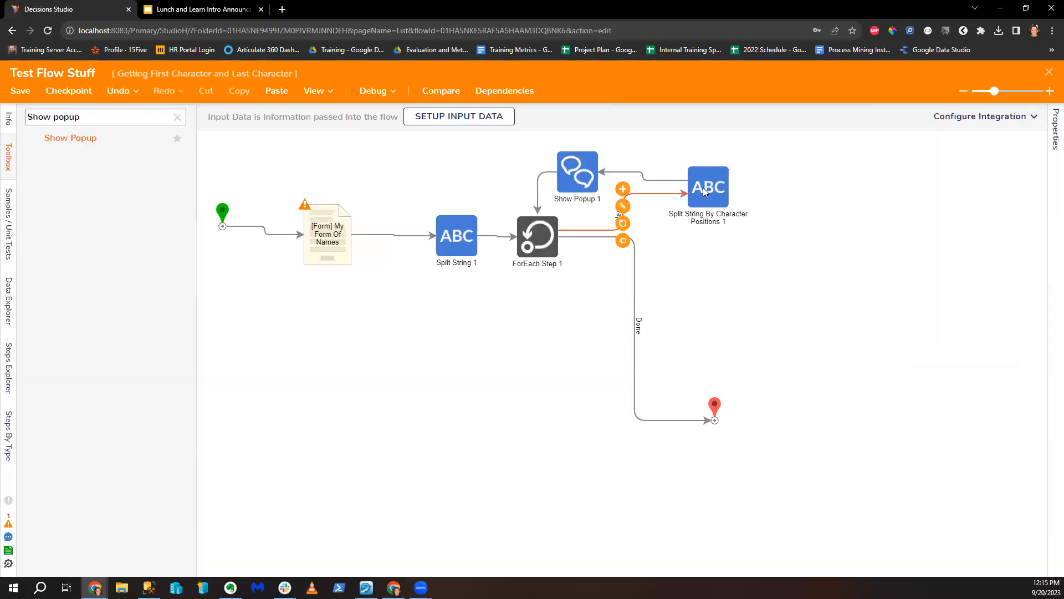
left_click(635, 266)
left_click_drag(561, 237, 545, 258)
left_click_drag(573, 191, 582, 173)
left_click_drag(715, 206, 659, 251)
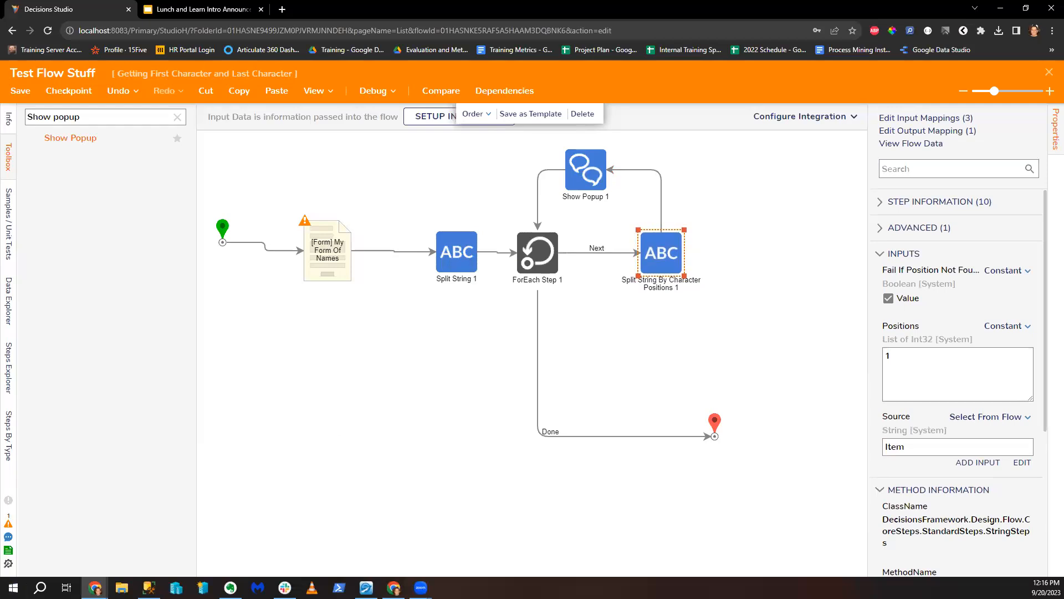
key("Return")
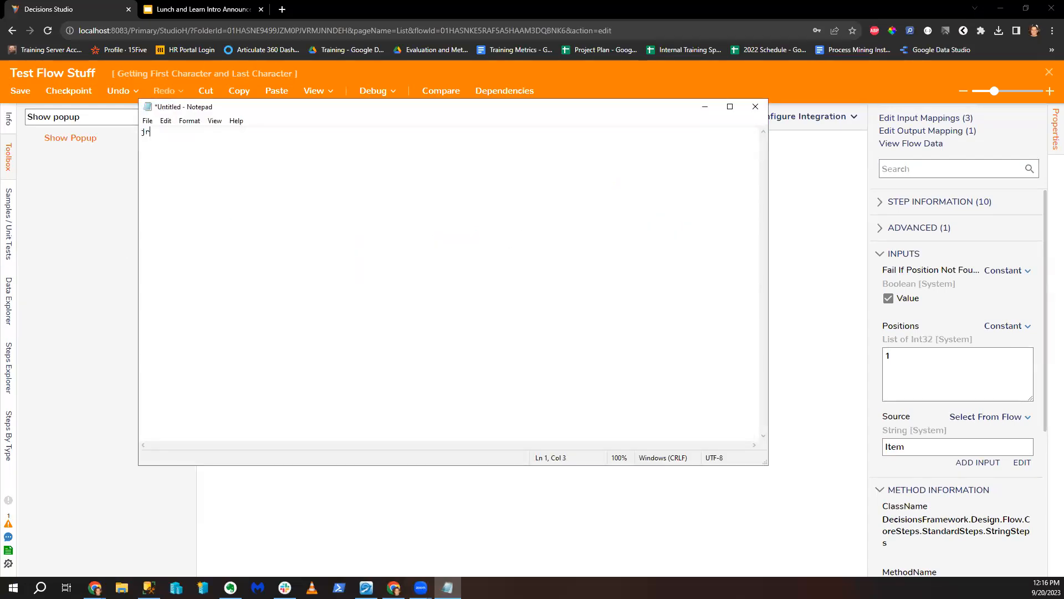
Step: Type the example ID MM202409 into the note, then close Notepad
type("MM202409")
left_click(754, 108)
Step: Discard the note and line up Show Popup 1 with the three string-processing steps
left_click(549, 297)
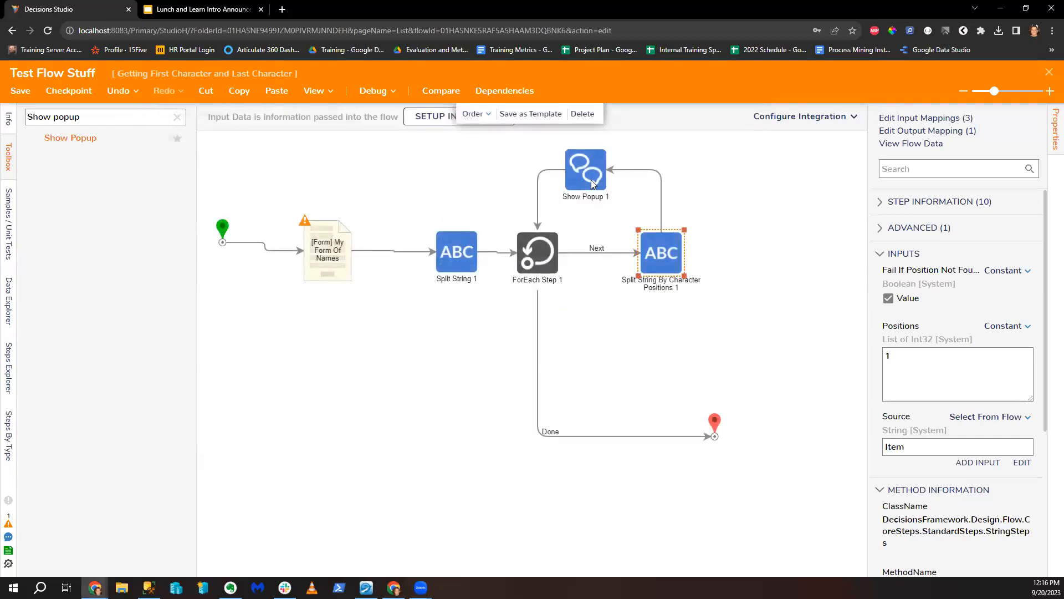
left_click_drag(592, 185, 614, 185)
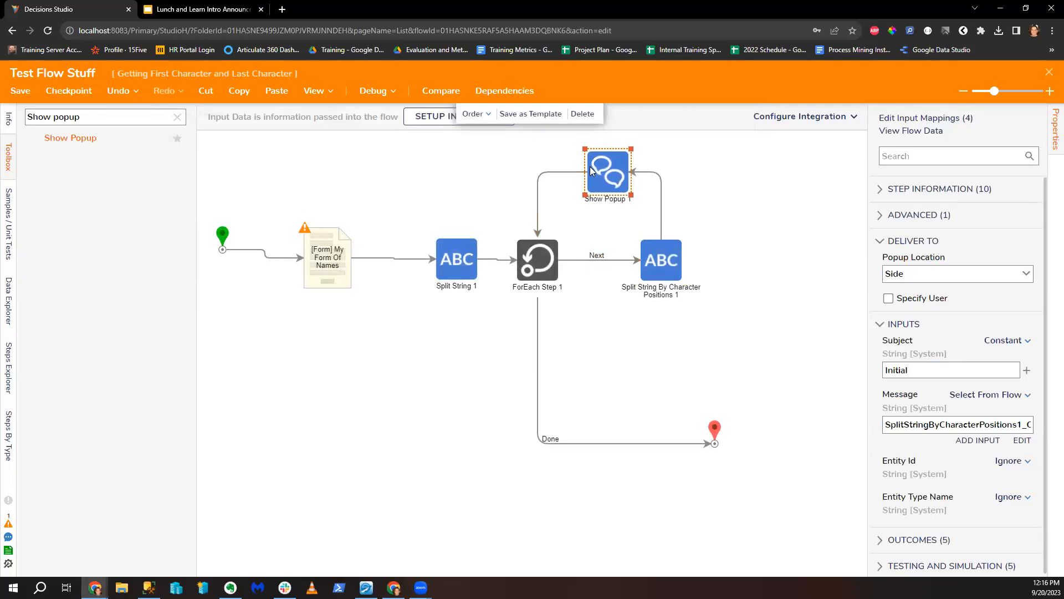
mouse_move(582, 271)
left_click_drag(428, 227, 695, 305)
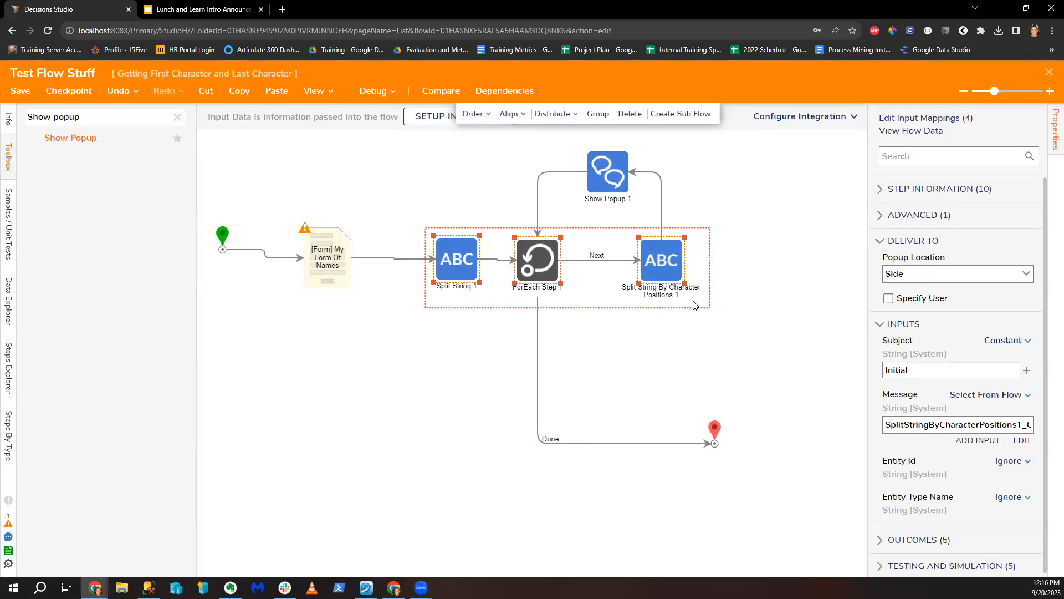
Step: Align the Start node with the flow, then close the designer, saving Test Flow Stuff
left_click_drag(214, 236, 229, 249)
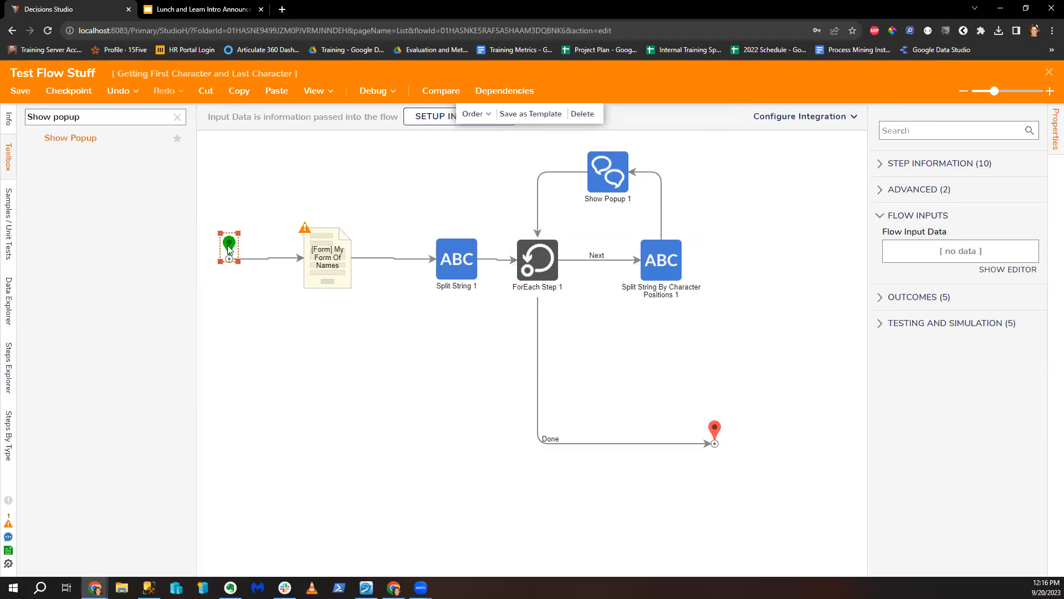
left_click_drag(232, 248, 232, 245)
left_click(1048, 68)
left_click(681, 378)
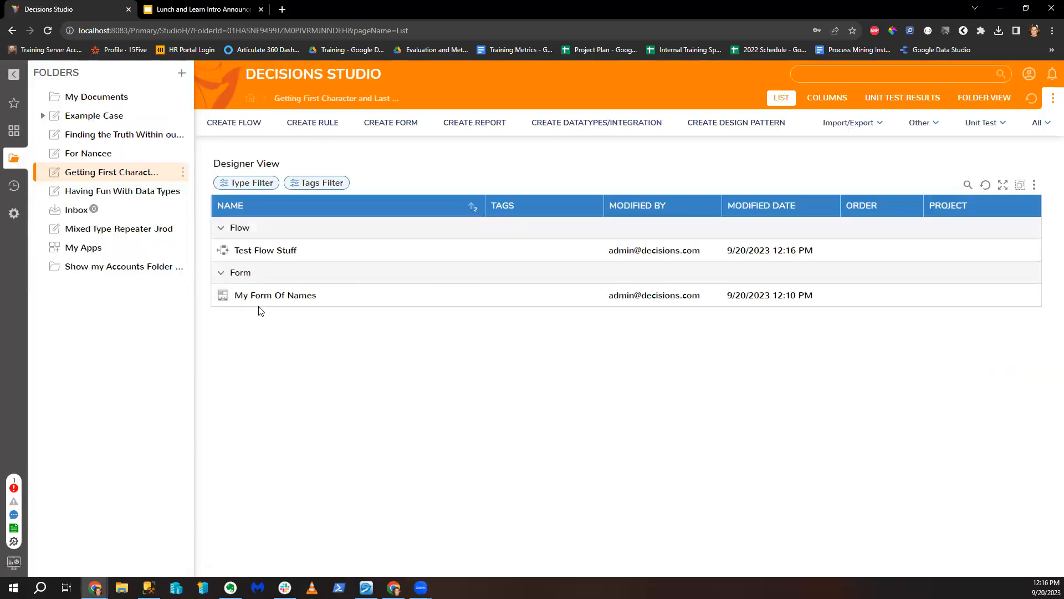
Step: Start exporting the folder and create a new export project named after a colleague
left_click(183, 172)
mouse_move(278, 230)
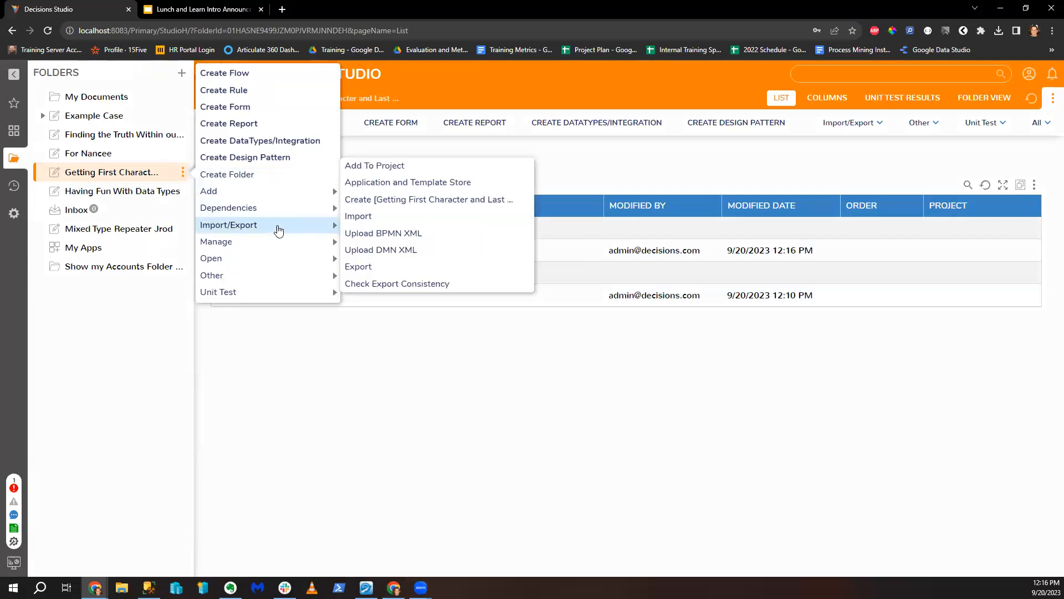
left_click(399, 266)
left_click(604, 361)
type("For Manal")
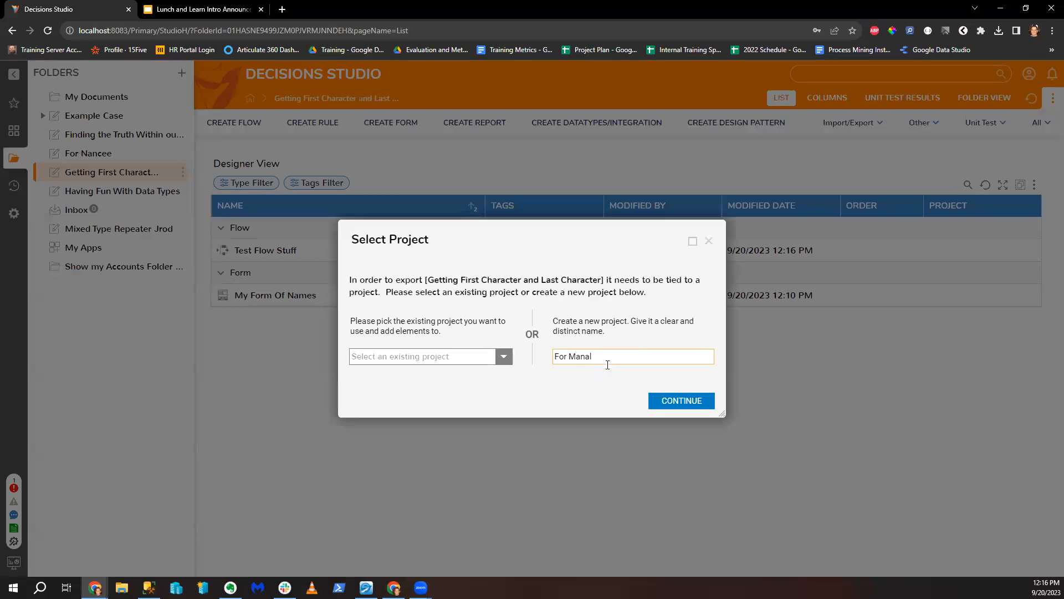
left_click(670, 406)
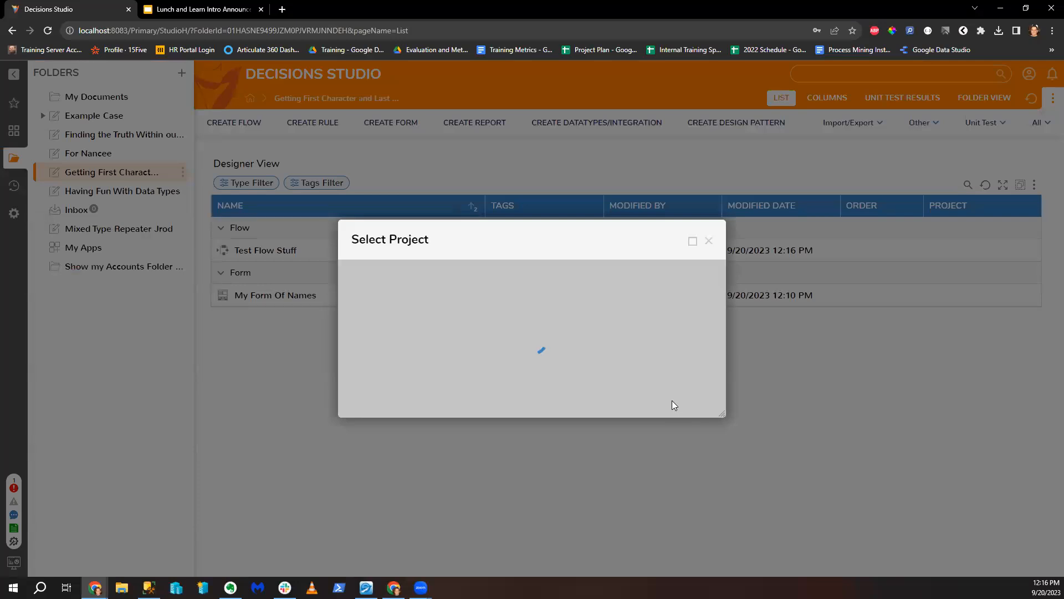
Step: Export both the flow and the form, download the package, and close the dialog
left_click(688, 432)
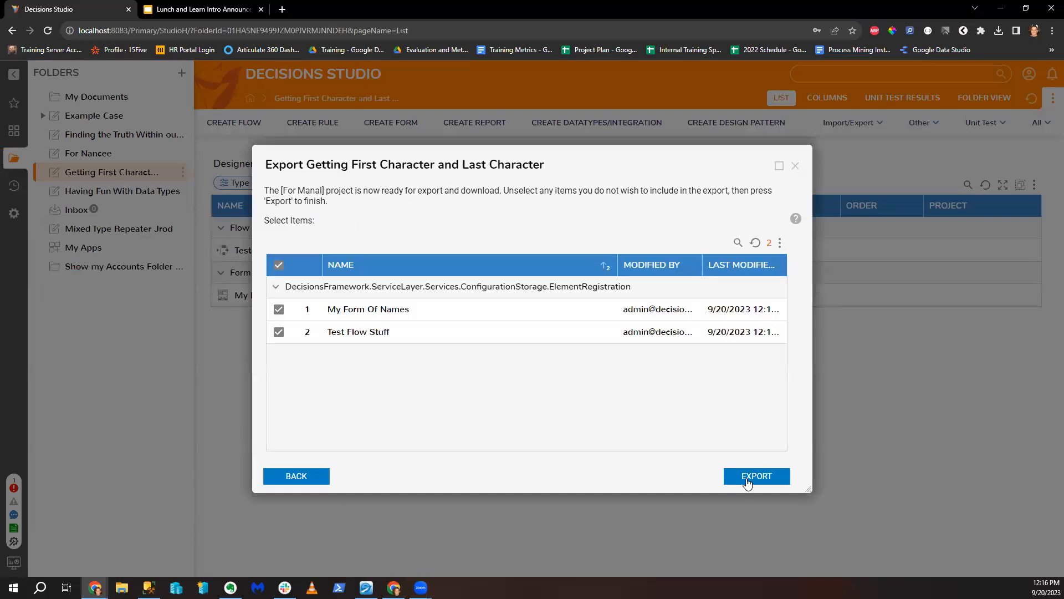
left_click(754, 475)
left_click(557, 372)
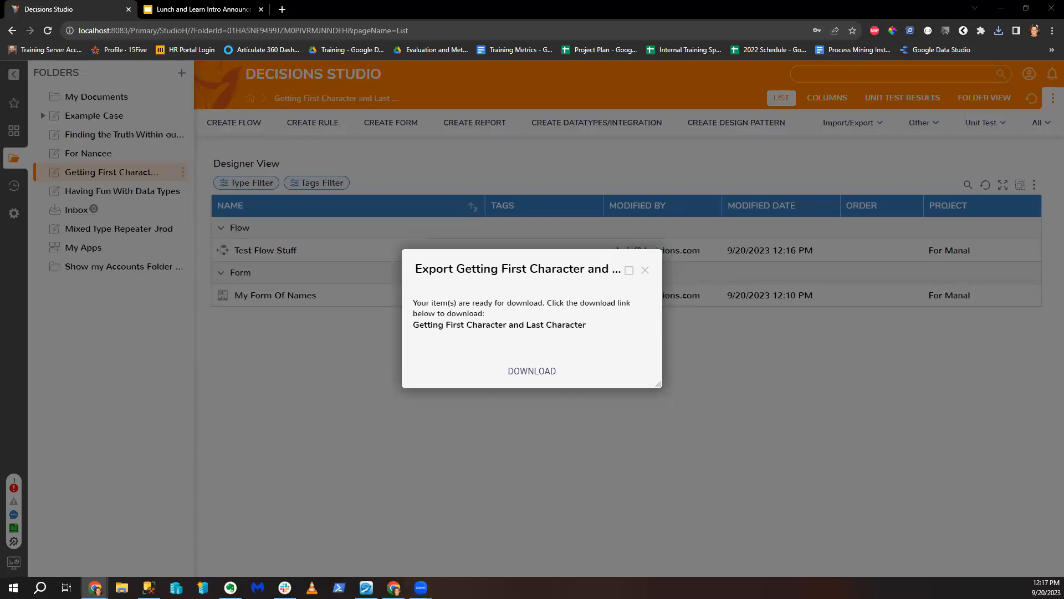
left_click(645, 270)
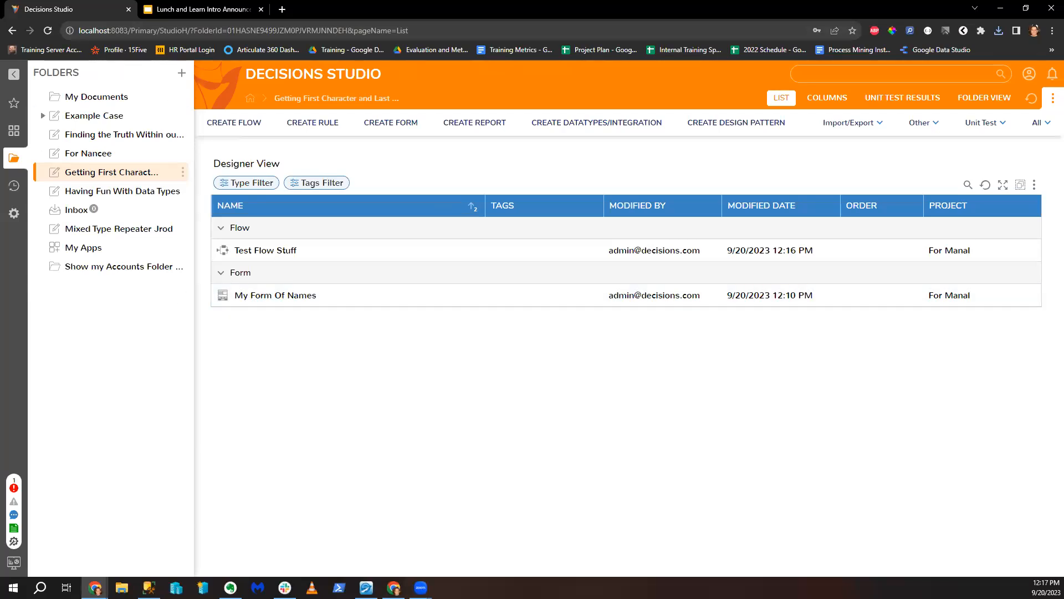
key("alt+Tab")
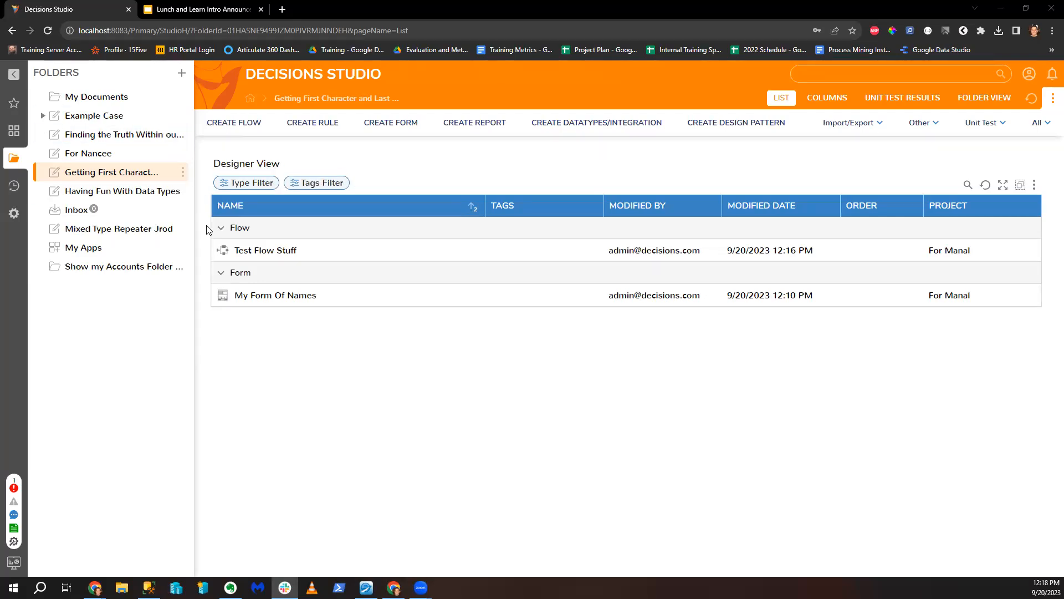
Step: Open Designer Studio Settings from System > Settings for editing and filter them for 'numb'
left_click(21, 220)
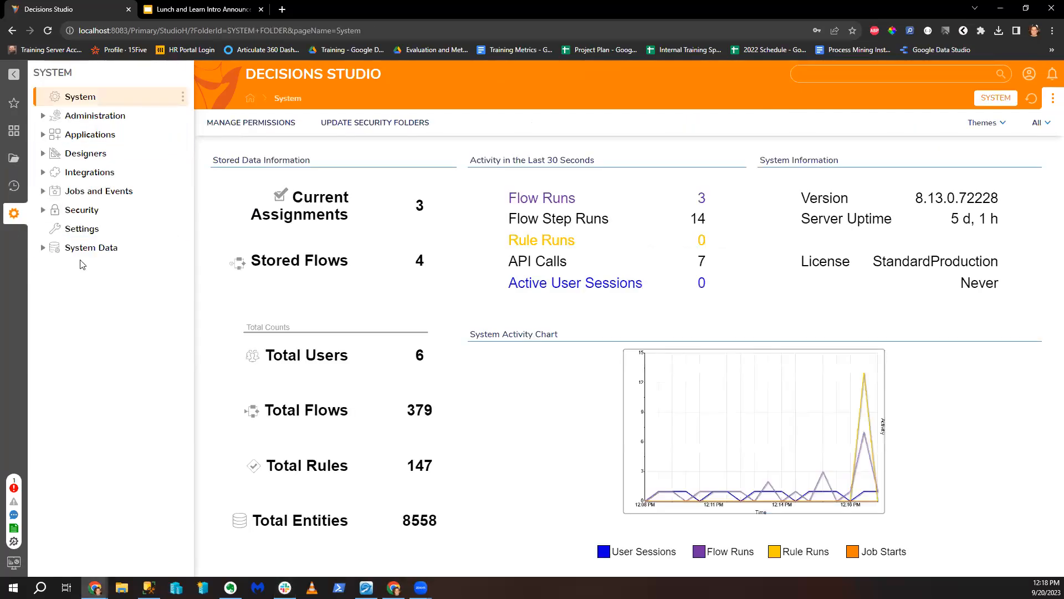
left_click(82, 228)
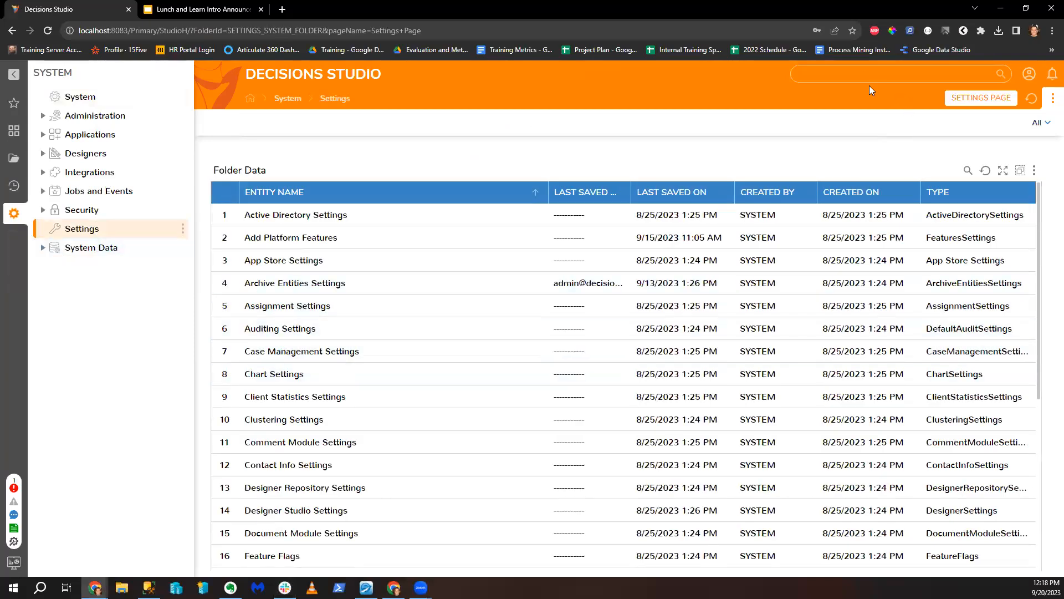
scroll(377, 322, "down", 2)
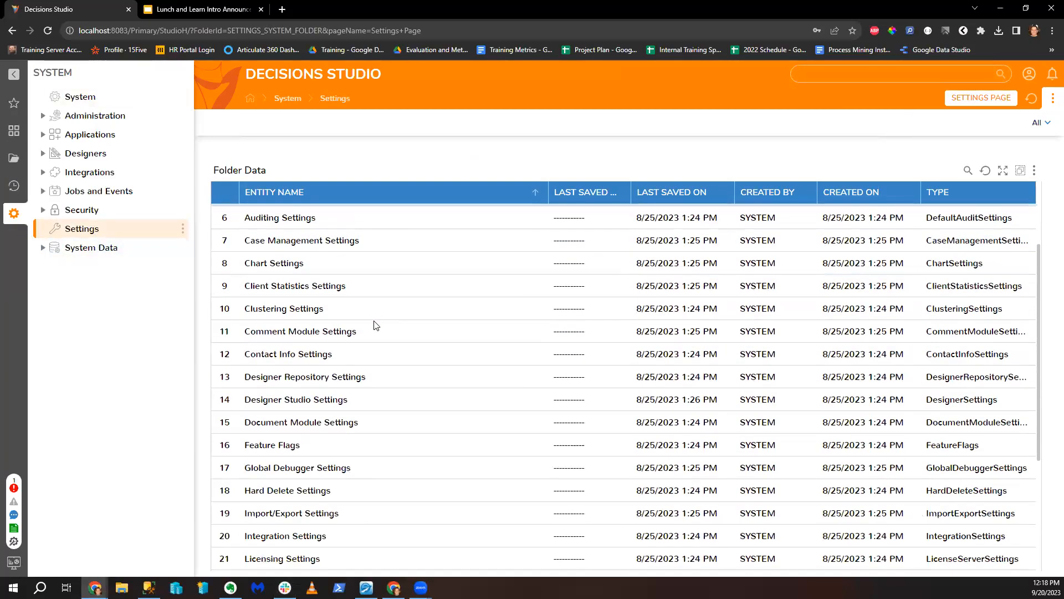
right_click(344, 366)
left_click(364, 383)
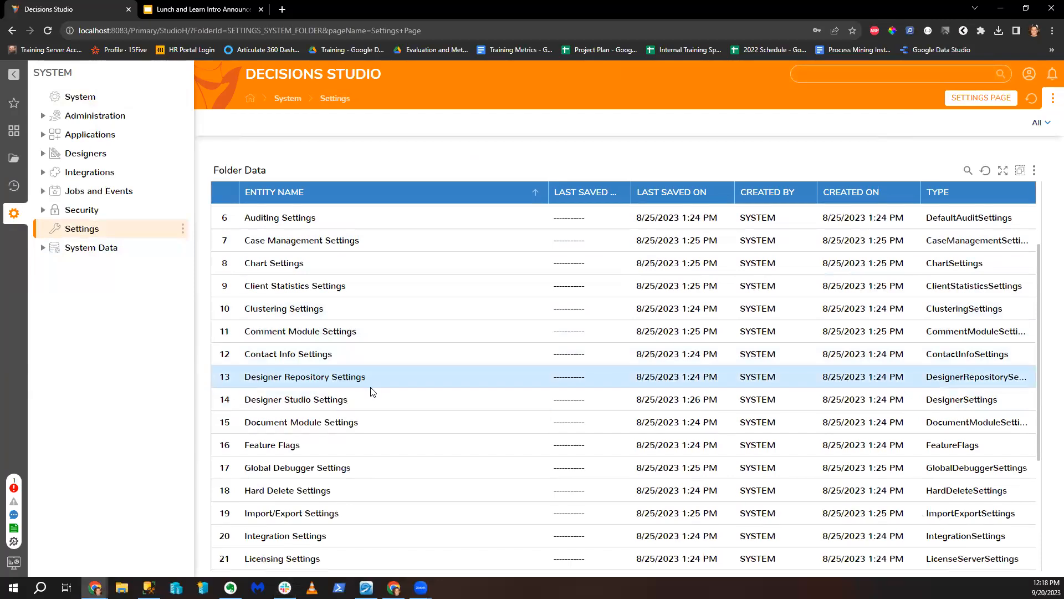
type("numb")
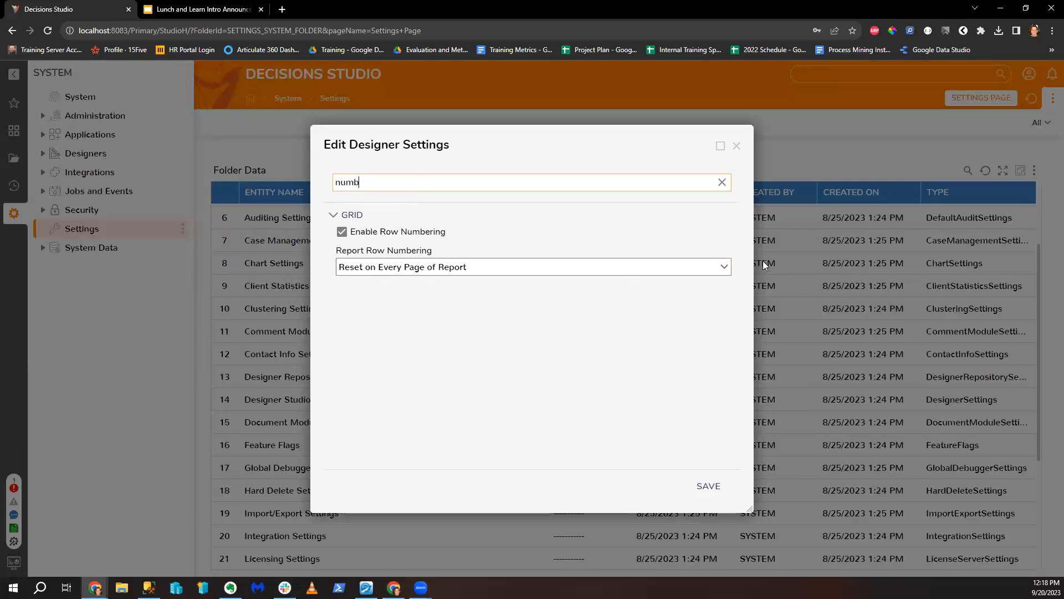
Step: Set Report Row Numbering to Continue Numbers on Report and save the settings
left_click(562, 267)
left_click(555, 307)
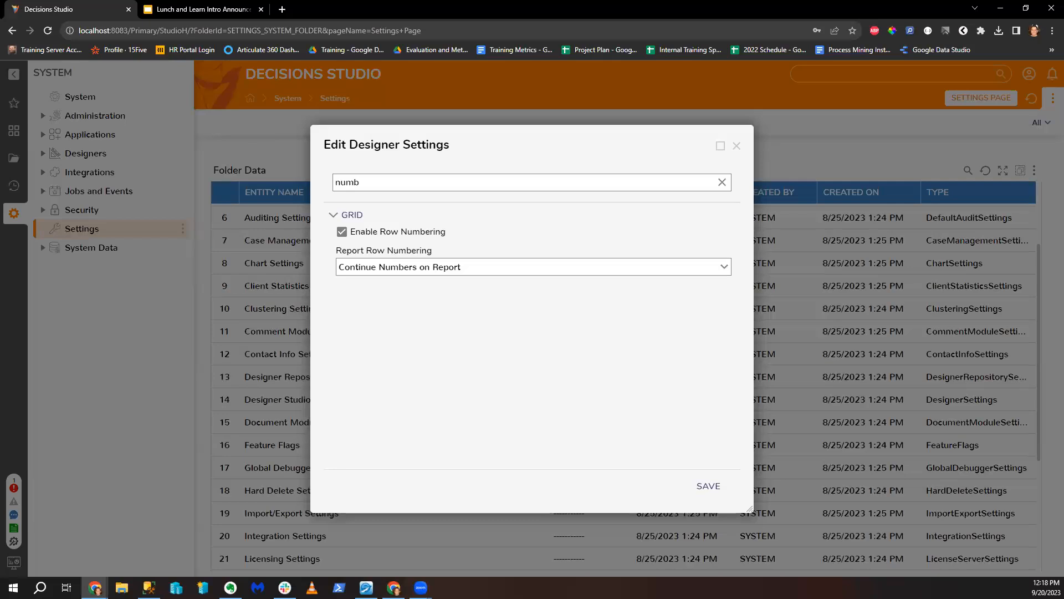
left_click(723, 268)
left_click(563, 290)
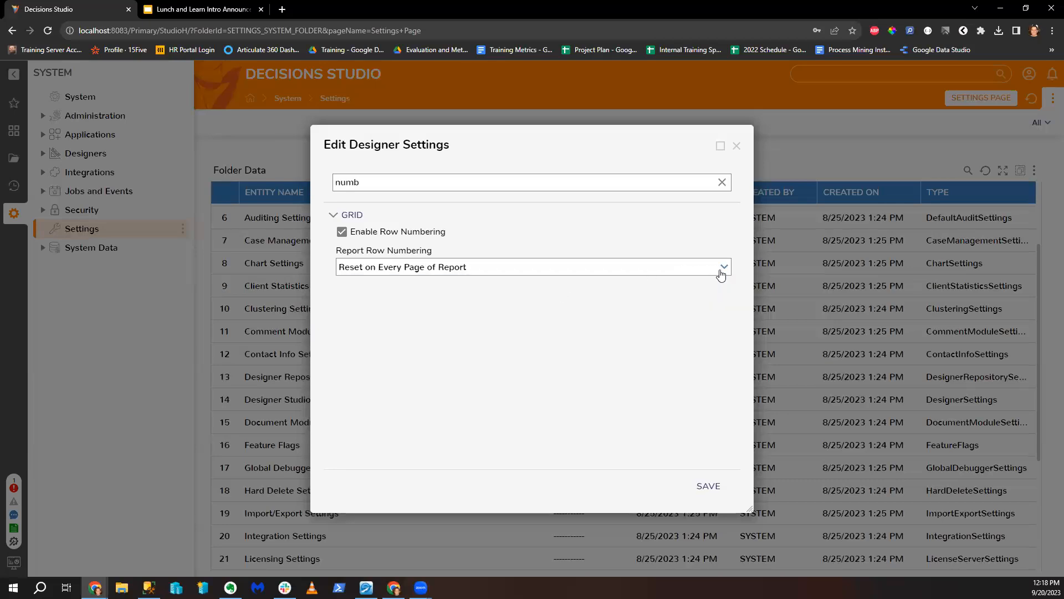
left_click(720, 271)
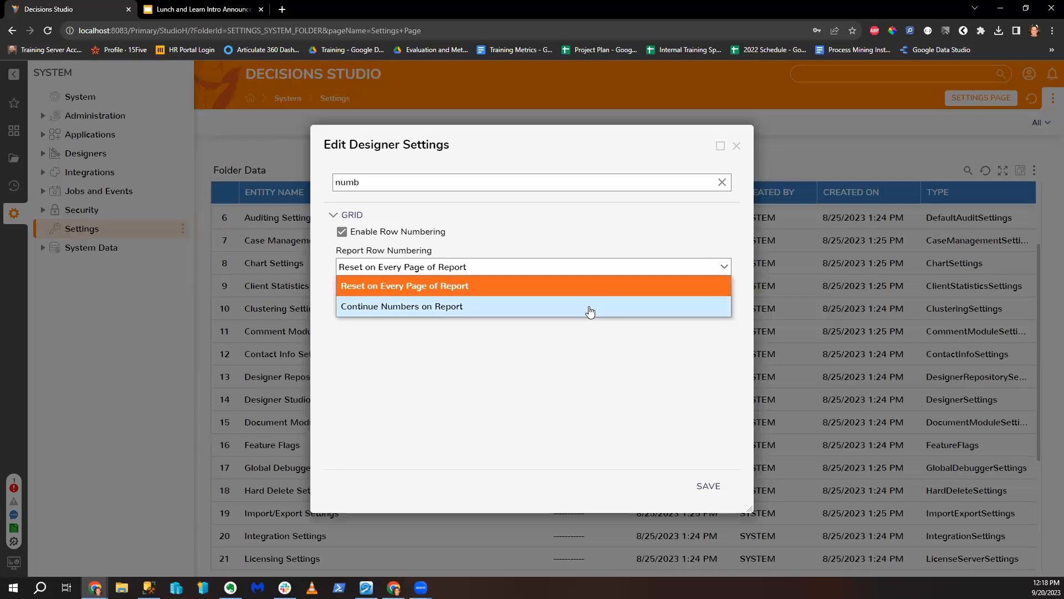
left_click(584, 305)
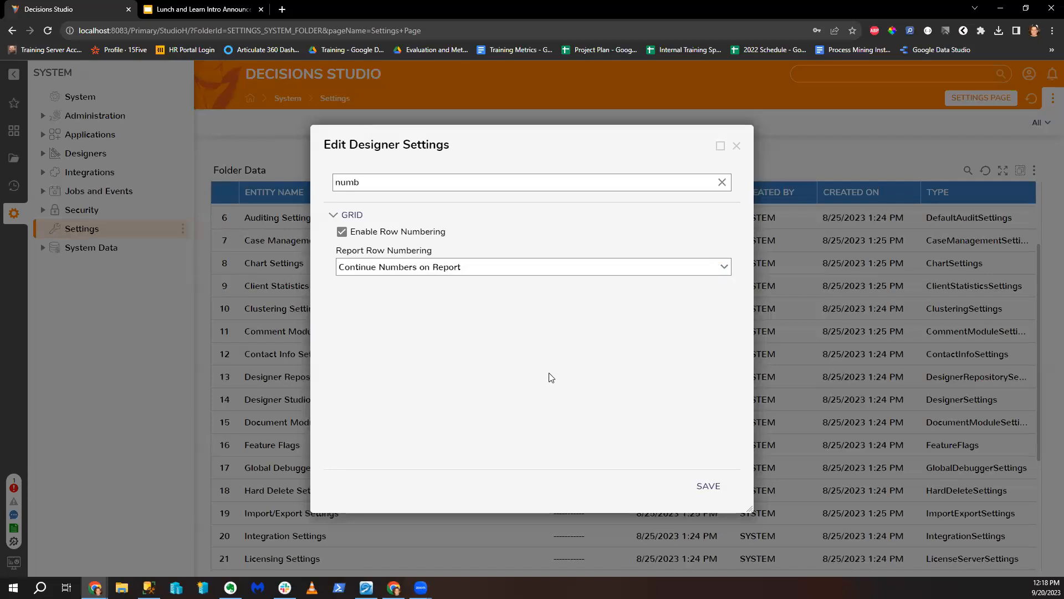
left_click(719, 488)
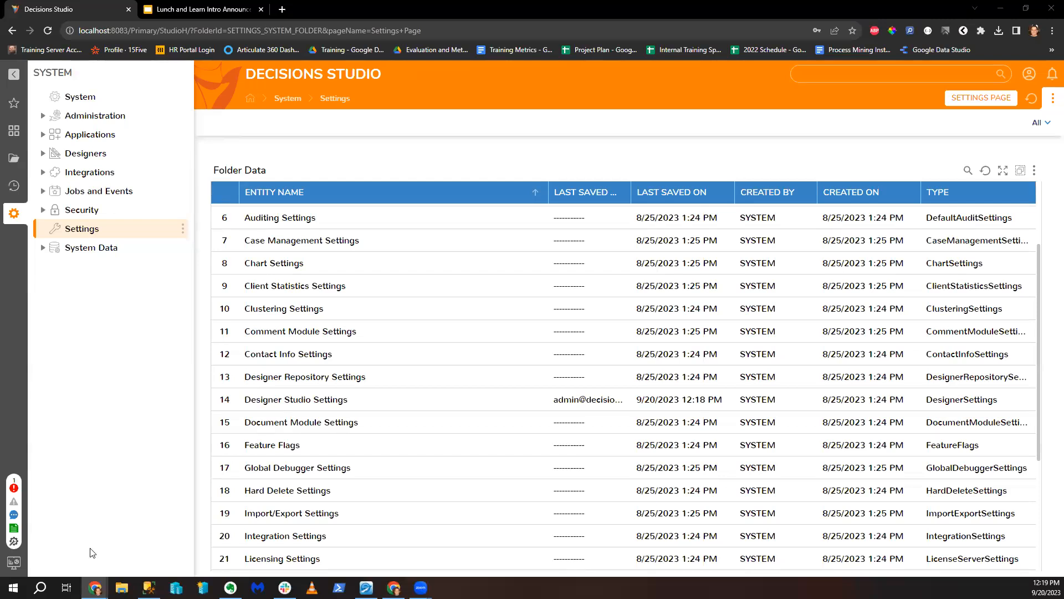
left_click(14, 158)
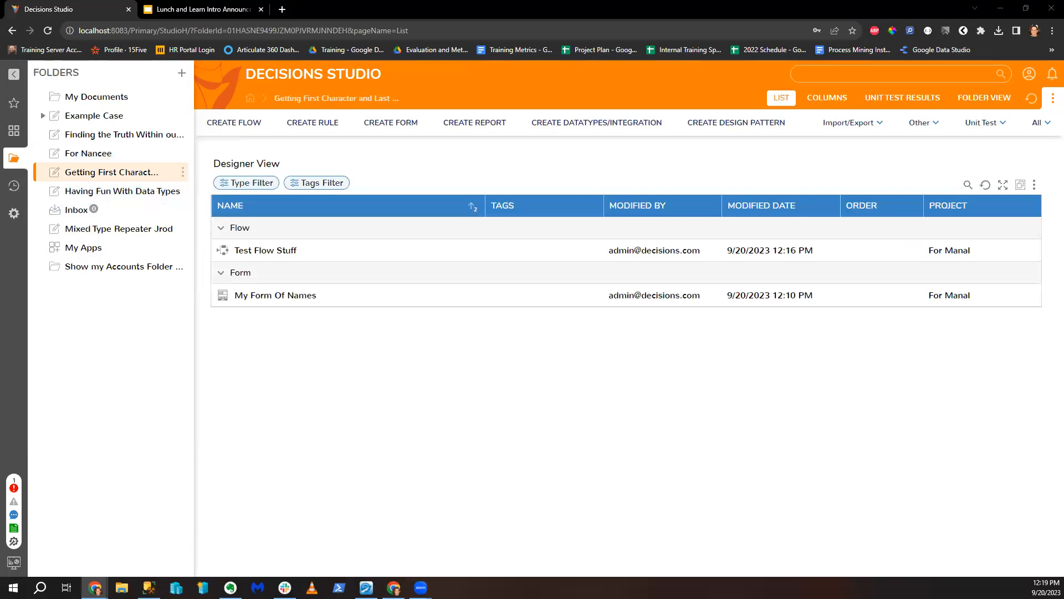
Step: Reopen Test Flow Stuff in the designer from the Getting First Character folder
left_click(131, 134)
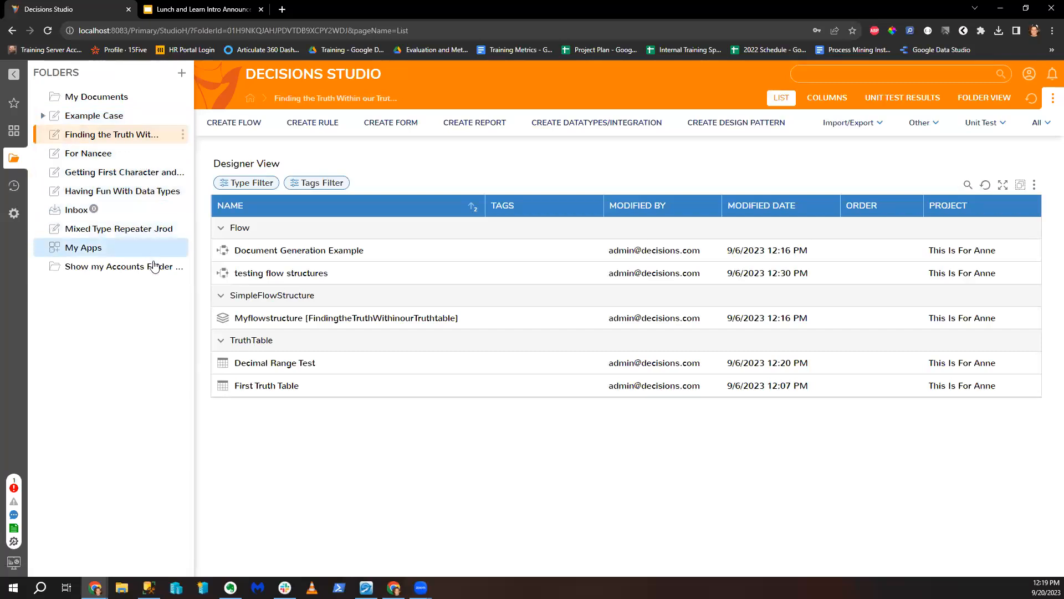
left_click(122, 171)
left_click(249, 245)
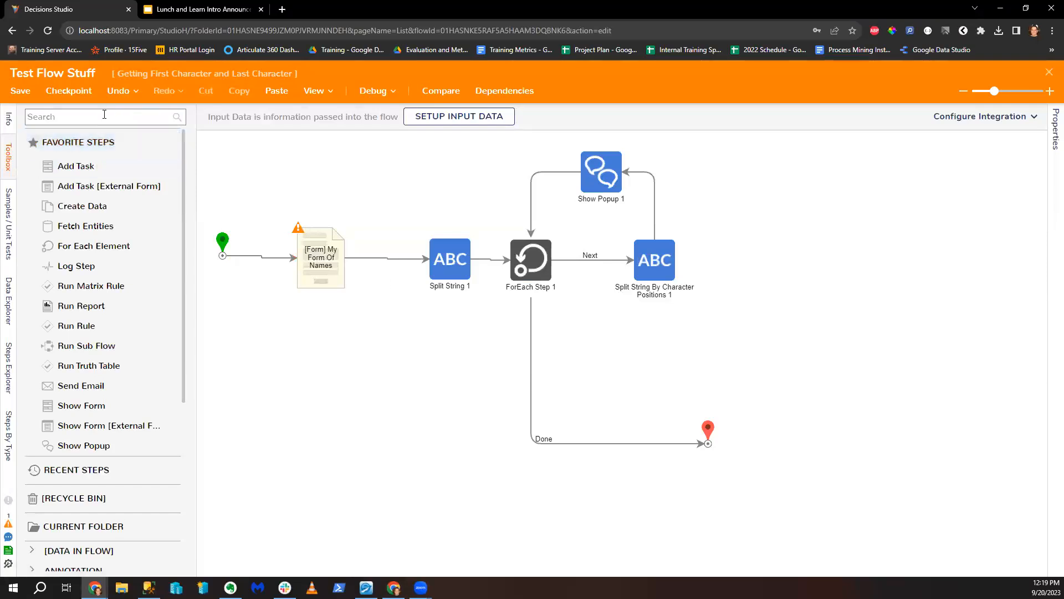
Step: Browse Integration > Internal Services in the Toolbox, then search for 'Generate Guid'
scroll(111, 332, "down", 5)
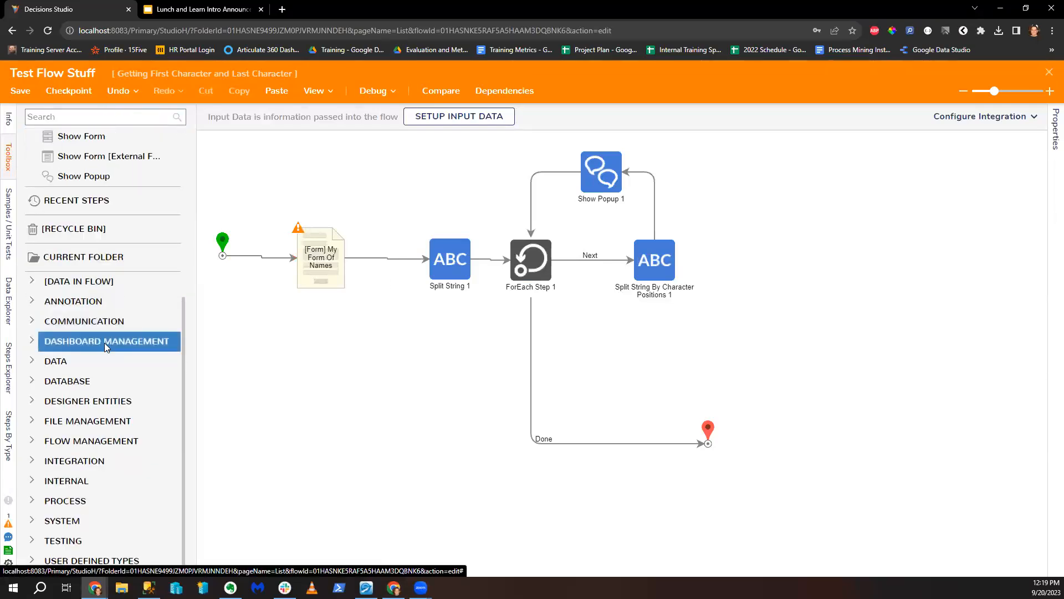
left_click(32, 461)
scroll(34, 463, "down", 4)
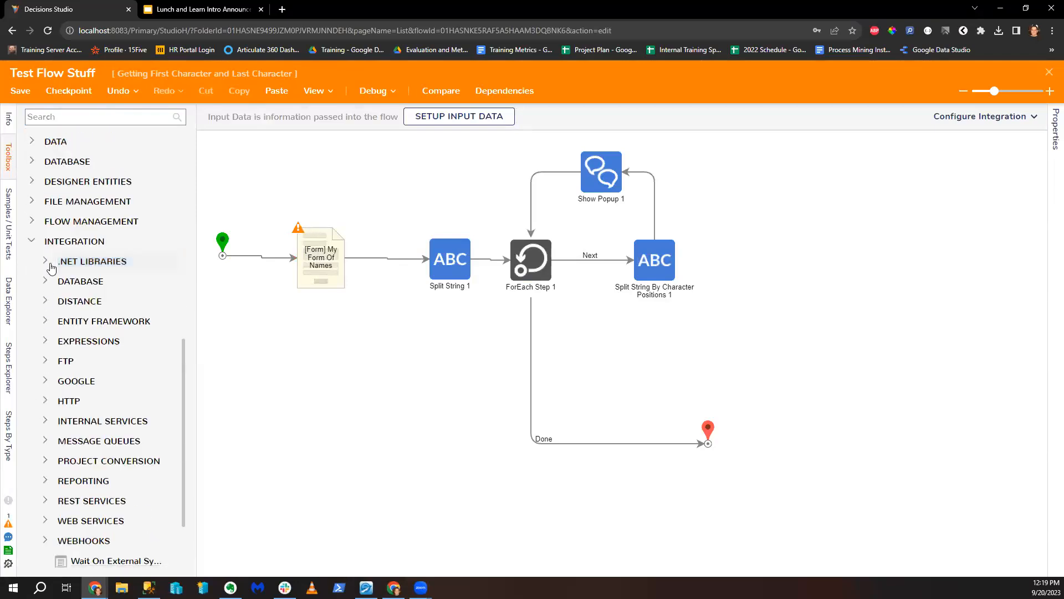
left_click(62, 422)
scroll(66, 422, "down", 5)
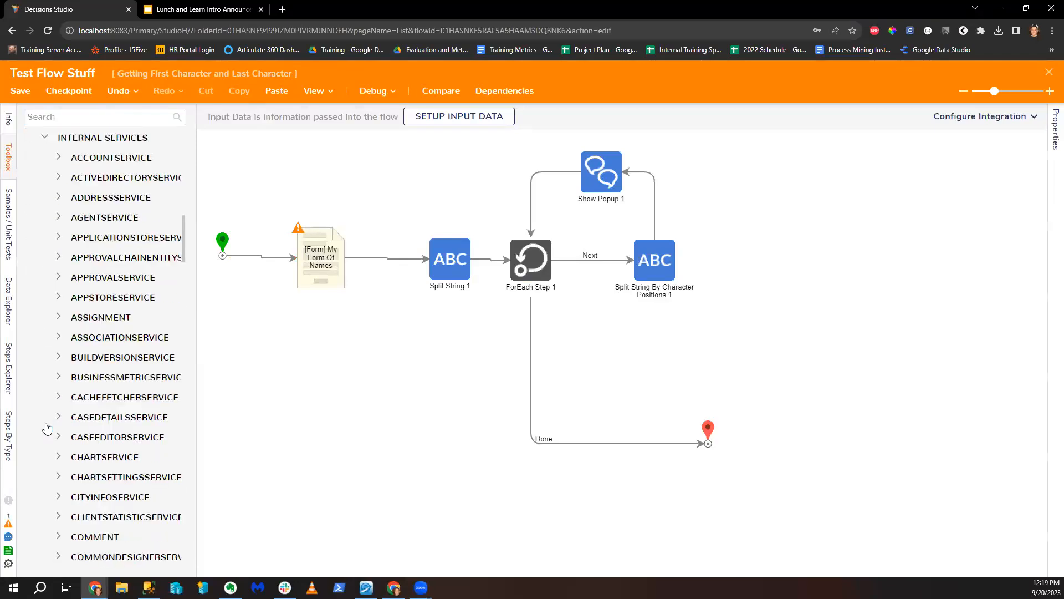
scroll(65, 422, "down", 5)
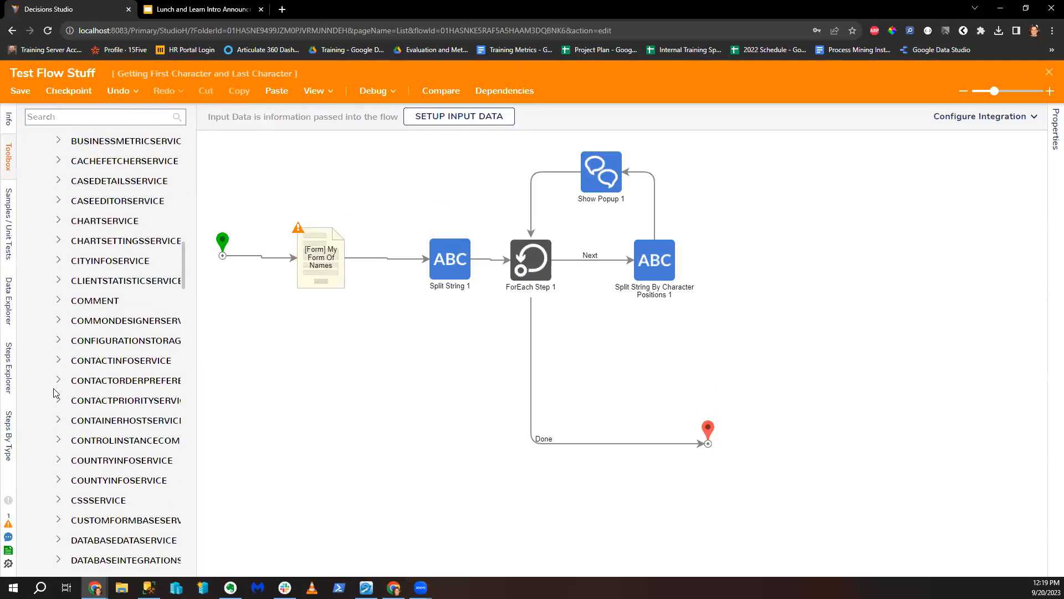
scroll(56, 392, "down", 2)
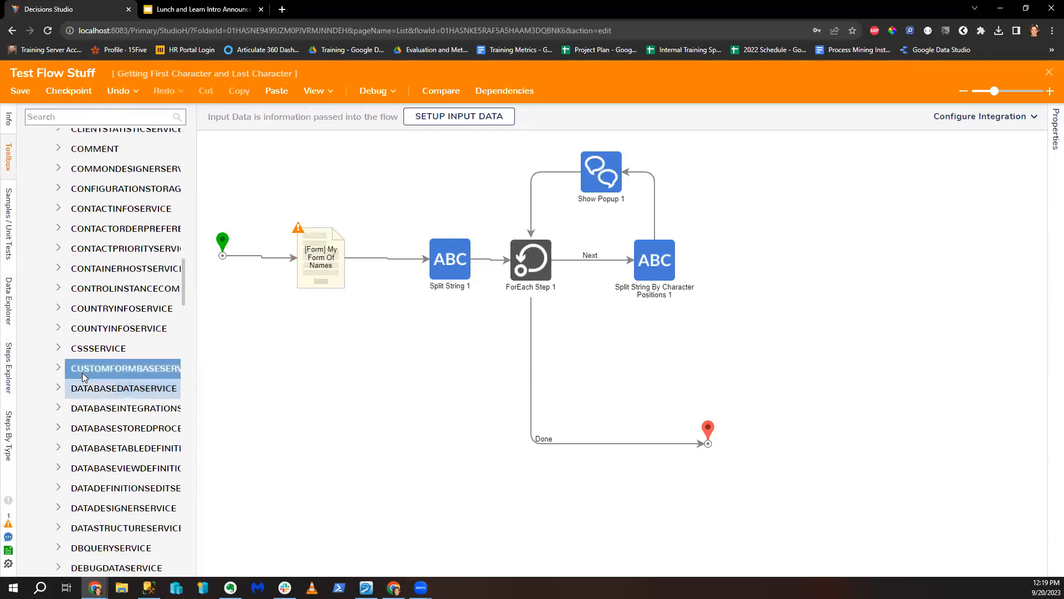
scroll(82, 372, "down", 2)
left_click(104, 117)
type("Generat")
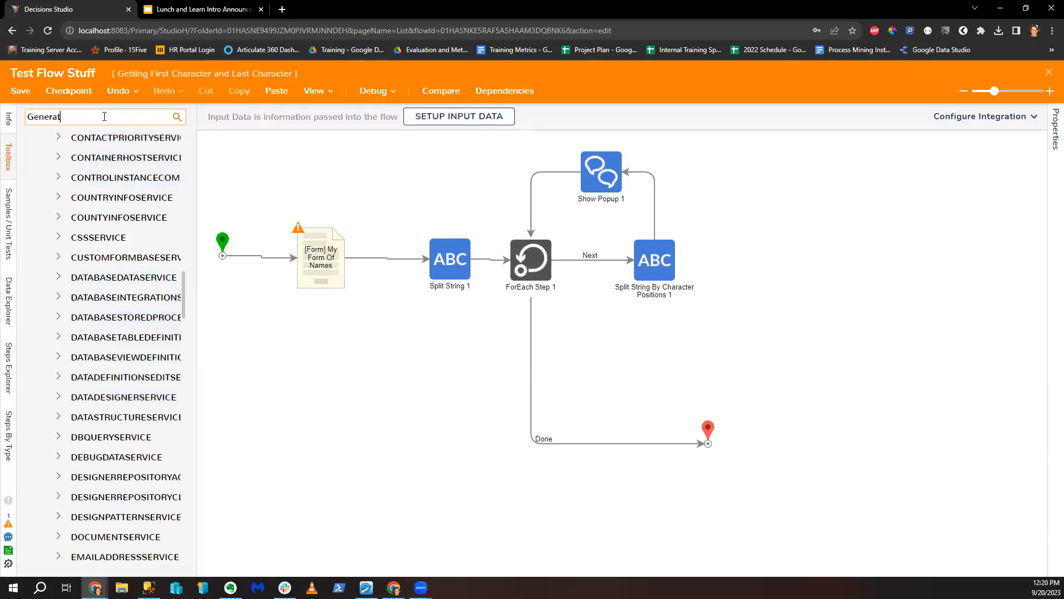
type("e Guid")
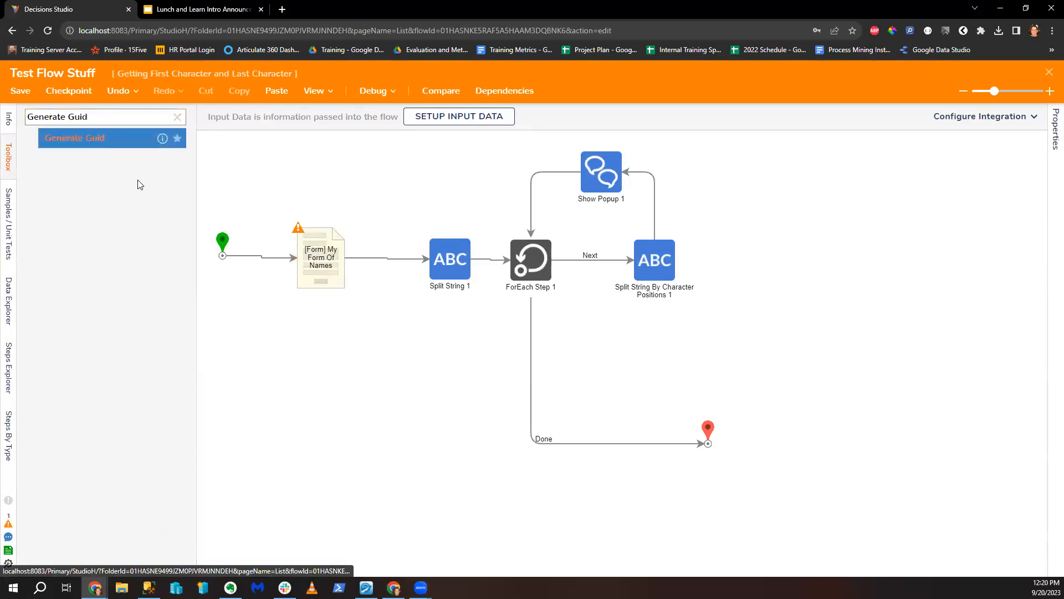
Step: Add a Generate Guid step and wire it between the flow's Start and End
left_click(75, 138)
left_click_drag(251, 257, 416, 471)
left_click_drag(631, 450, 708, 441)
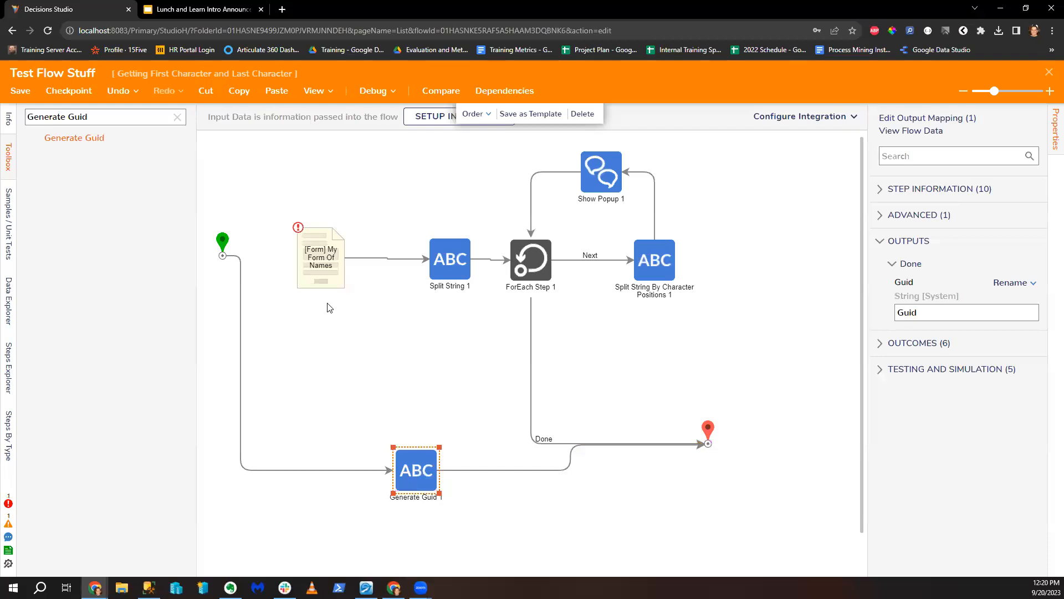
Step: Debug the flow and inspect the Guid output by Generate Guid 1
left_click(373, 90)
left_click(493, 273)
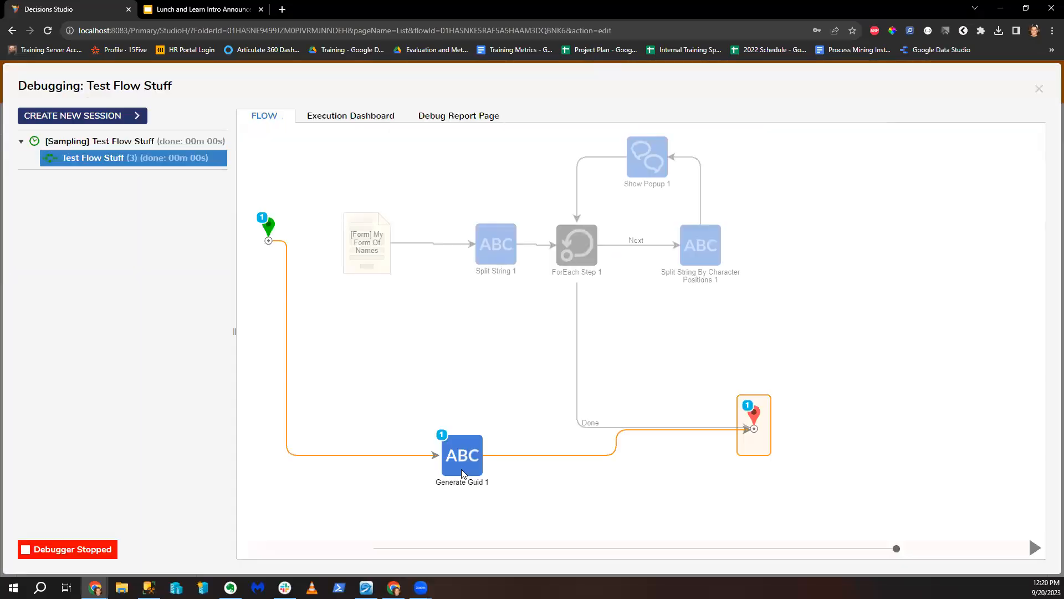
mouse_move(463, 474)
left_click(540, 474)
left_click(618, 485)
left_click_drag(480, 284, 652, 288)
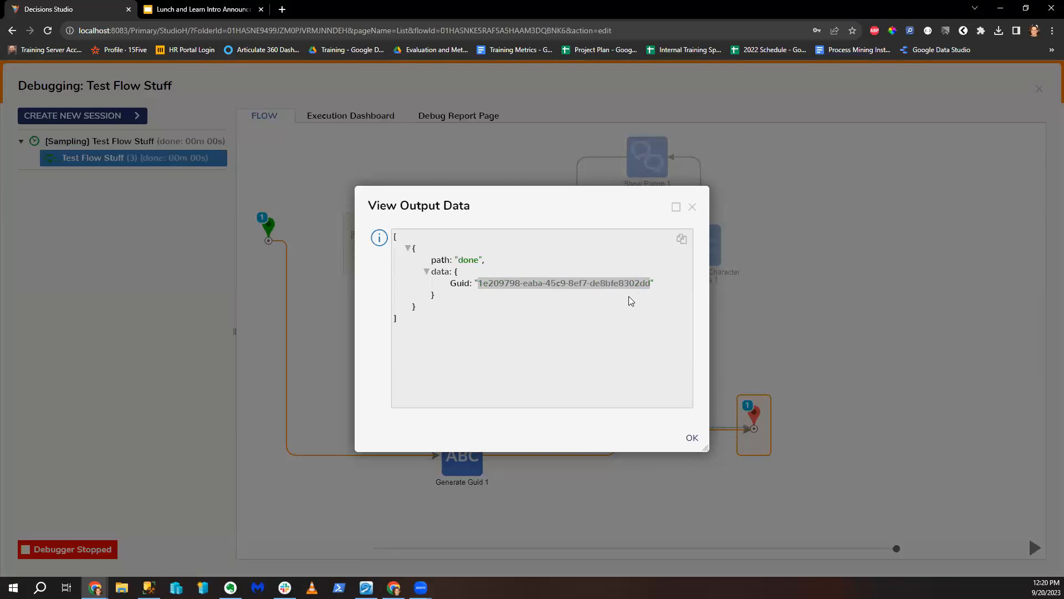
left_click(693, 207)
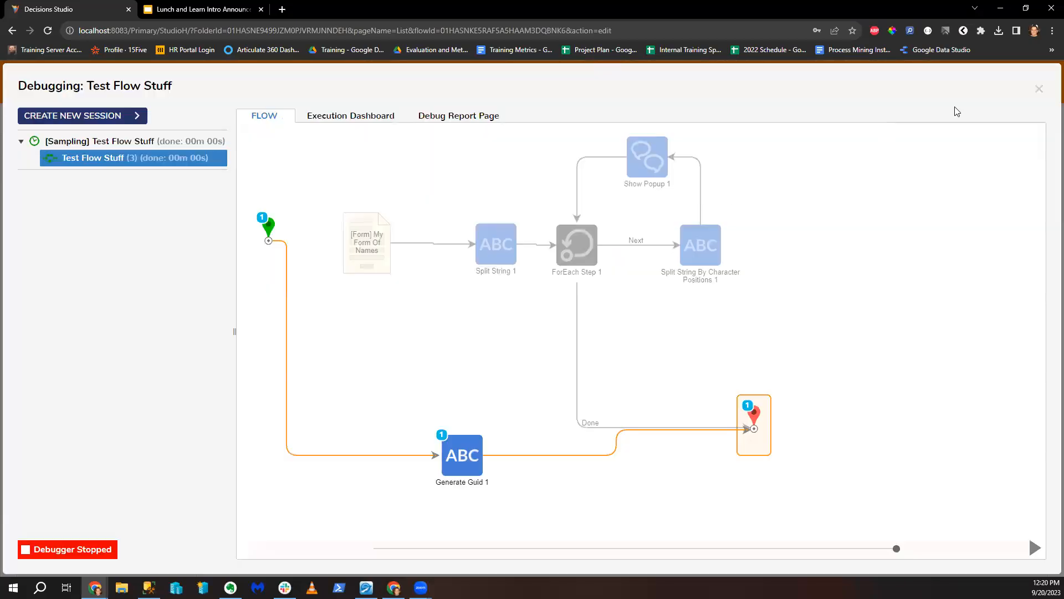
left_click(1039, 88)
Step: Place a GetNextID step from Internal Services > IDGENERATION before Generate Guid 1
left_click(177, 117)
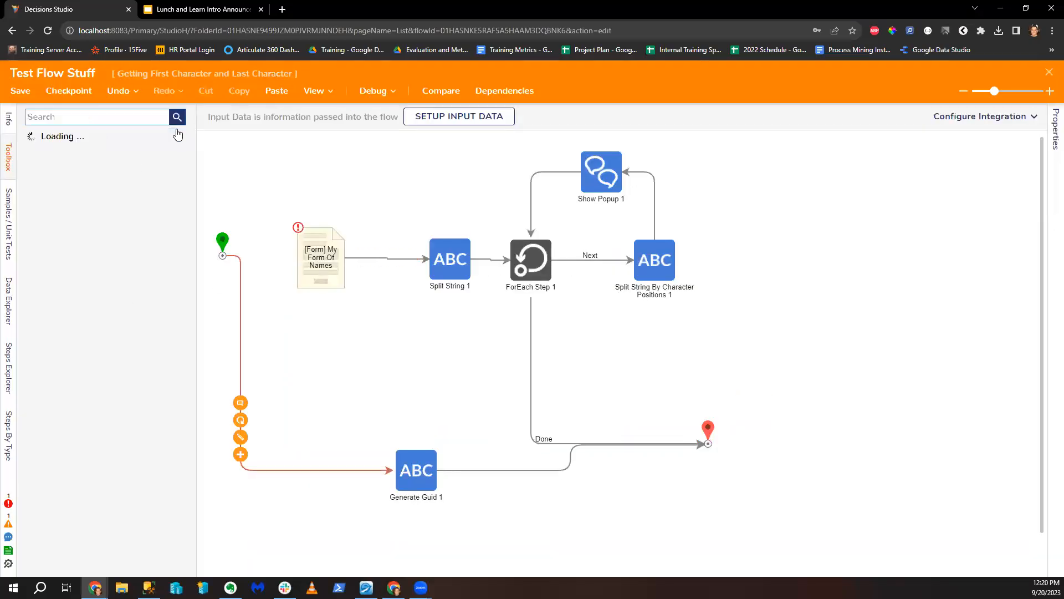
scroll(103, 468, "down", 5)
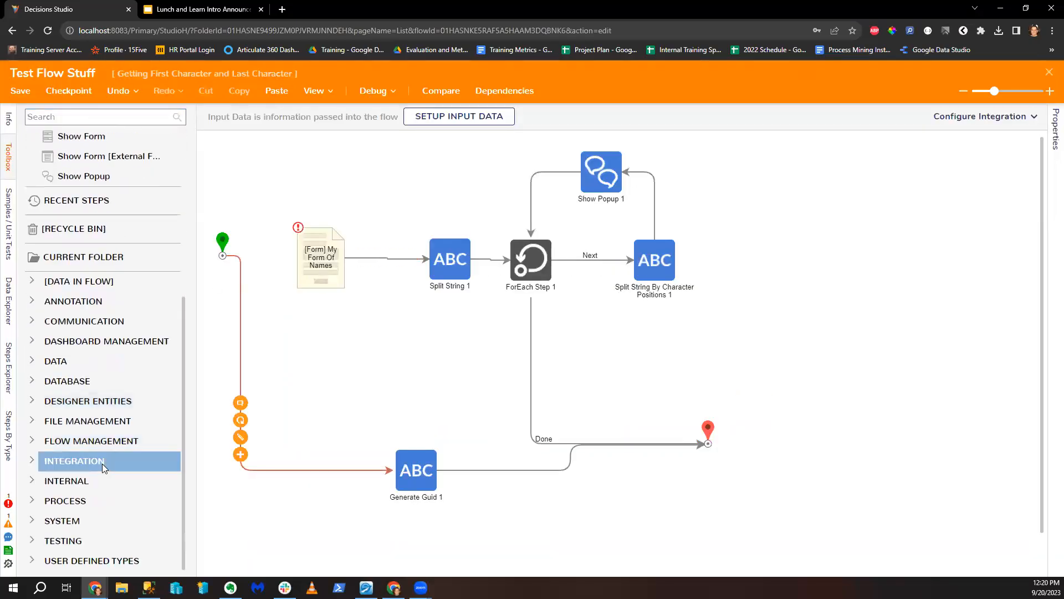
left_click(32, 460)
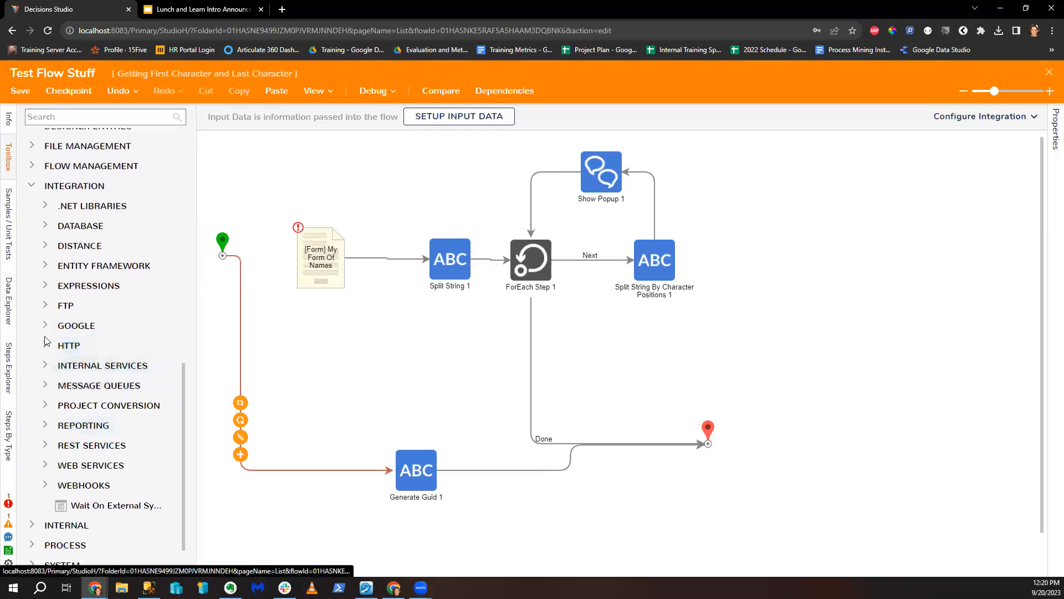
left_click(45, 365)
scroll(63, 394, "down", 15)
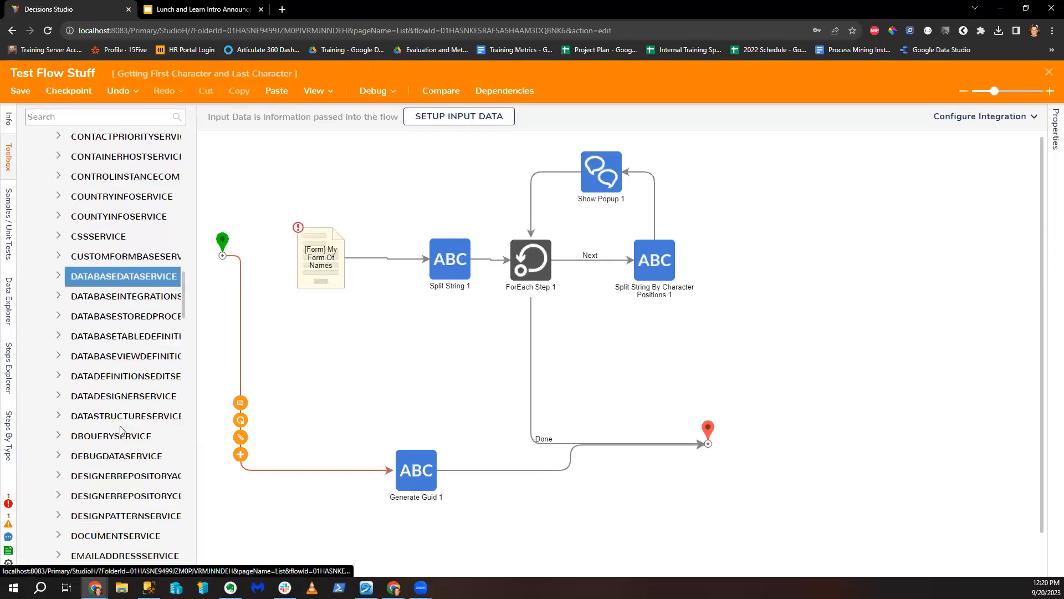
scroll(111, 421, "down", 5)
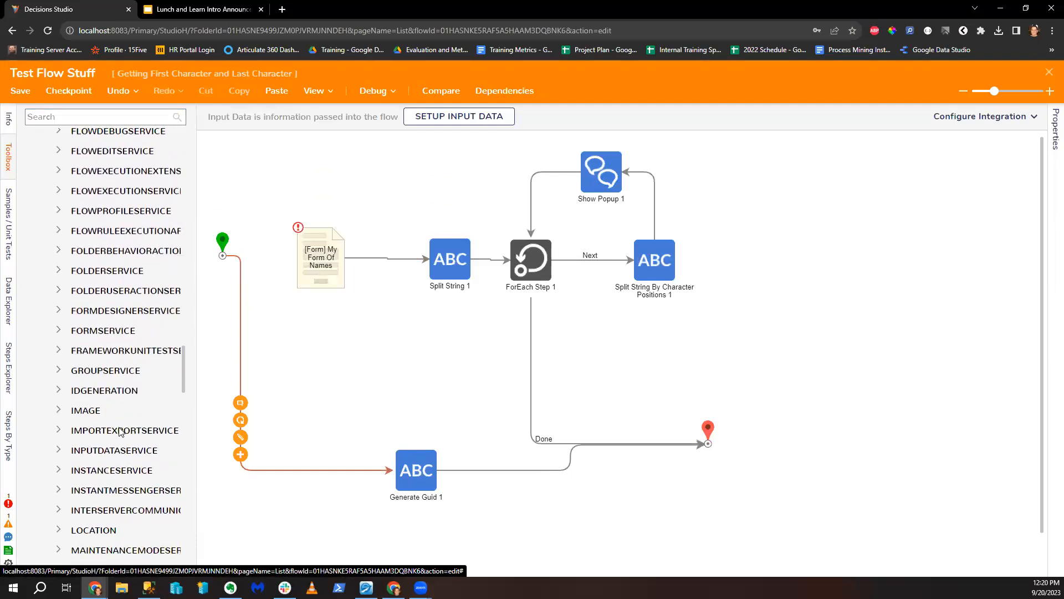
left_click(64, 384)
scroll(64, 398, "down", 1)
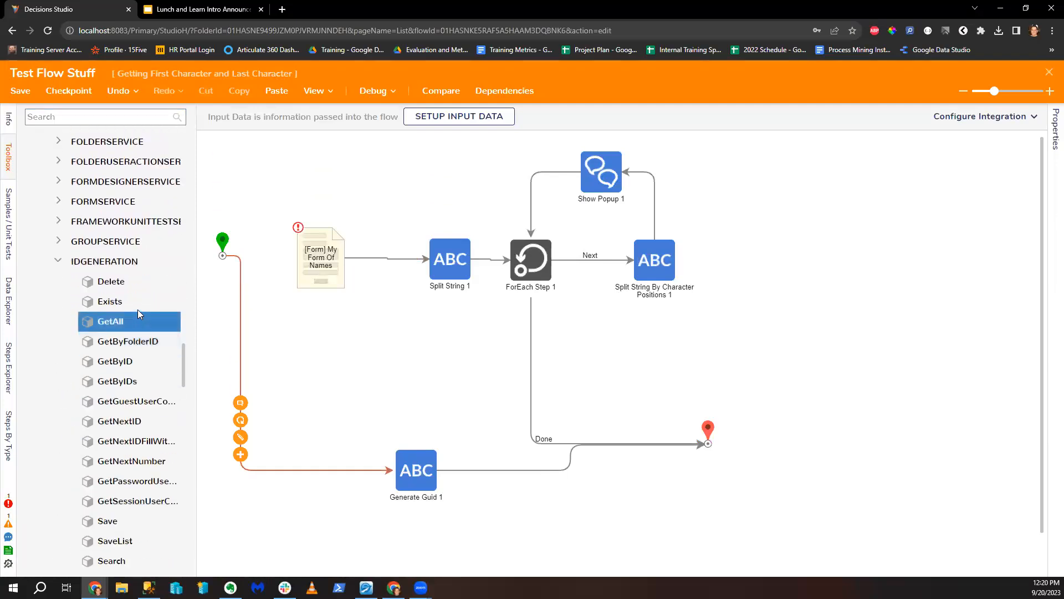
left_click_drag(137, 422, 315, 474)
Step: Delete Generate Guid 1 and set Get Next ID 1's prefix input to a constant
left_click(422, 471)
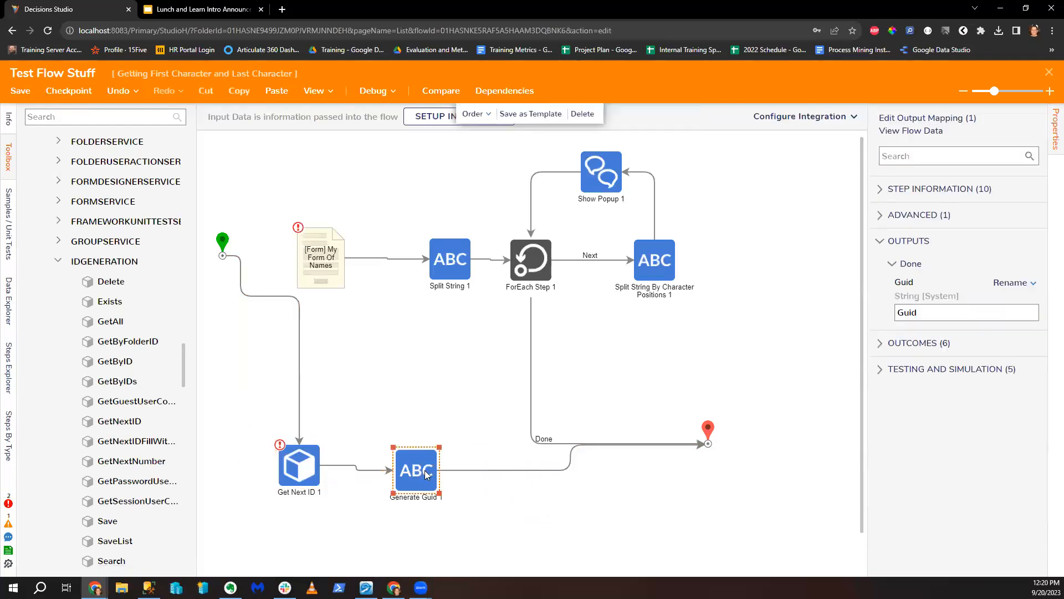
key("Delete")
left_click(294, 481)
left_click(1006, 444)
left_click(914, 470)
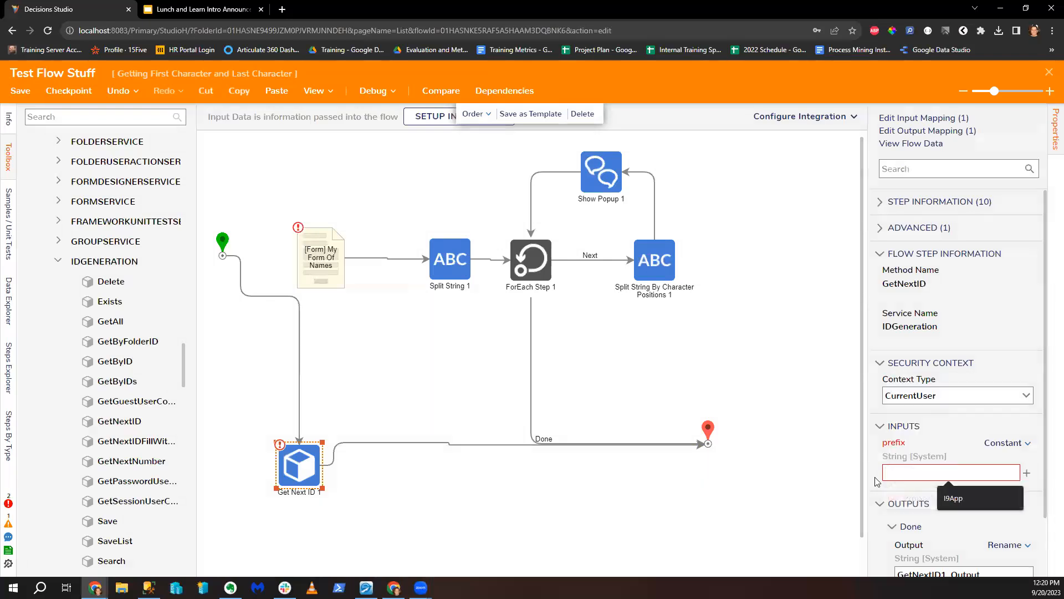
type("sdf")
left_click(665, 542)
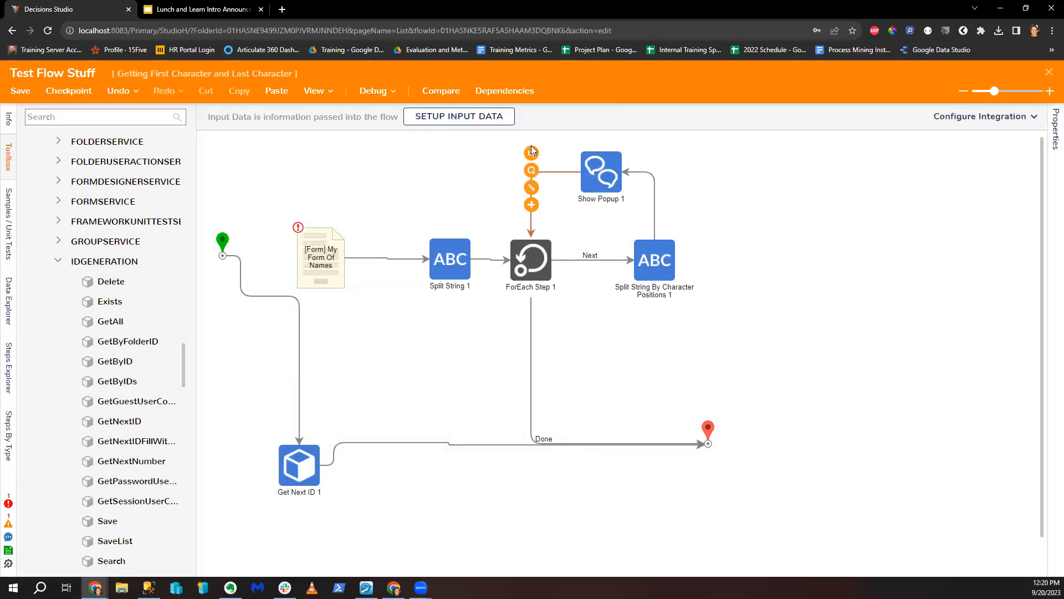
Step: Debug the flow and check that Get Next ID 1 outputs JR000001
left_click(359, 92)
left_click(532, 259)
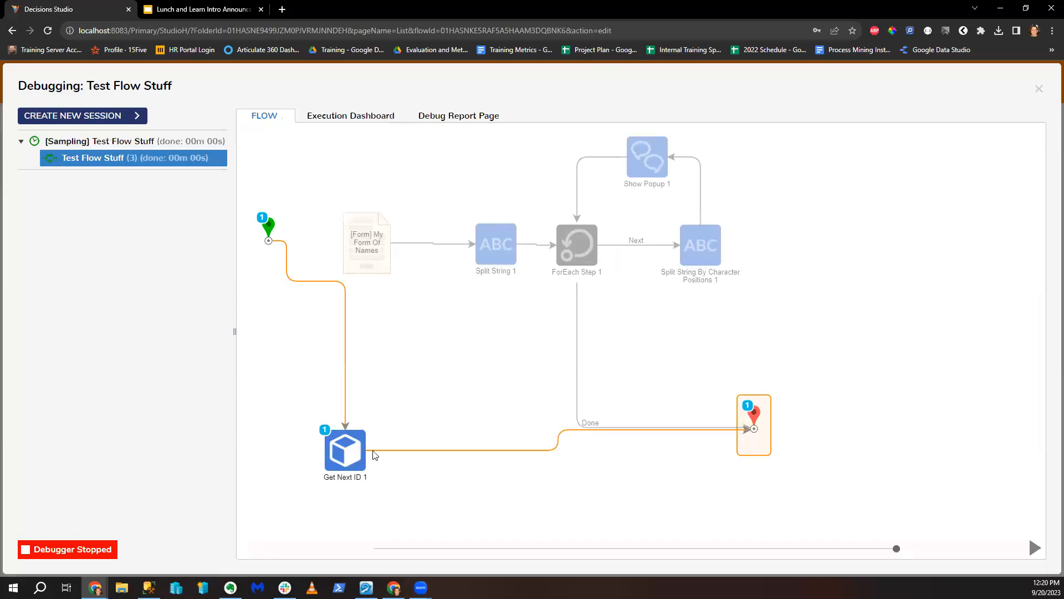
right_click(485, 435)
left_click(525, 478)
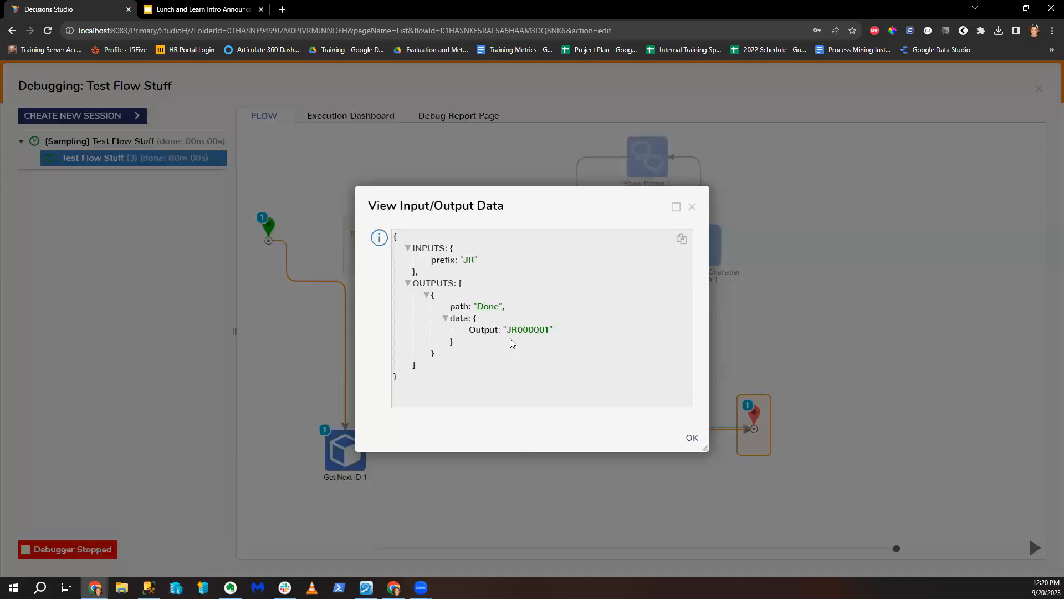
left_click_drag(507, 329, 549, 329)
left_click(549, 344)
double_click(543, 329)
left_click(693, 207)
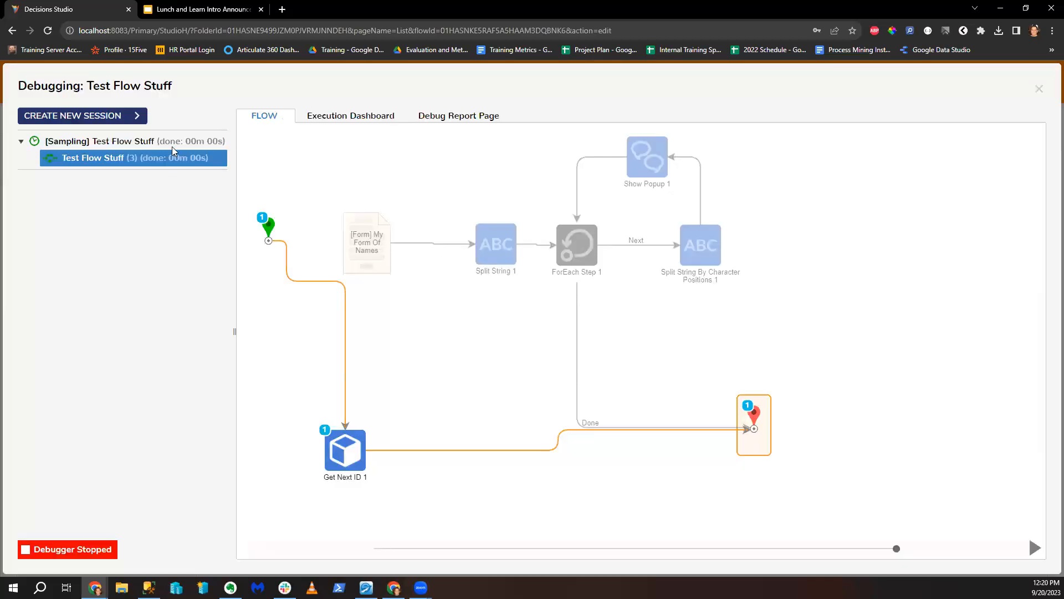
left_click(1039, 89)
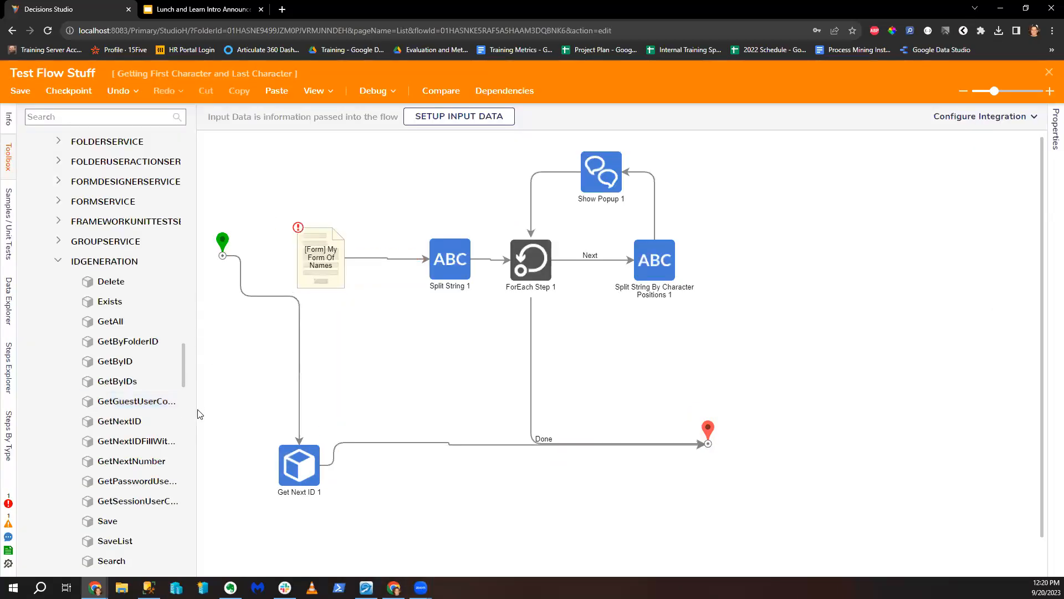
Step: Widen the Toolbox and drop an unconnected GetNextIDFillWithPadChar step onto the canvas
left_click_drag(195, 409, 327, 414)
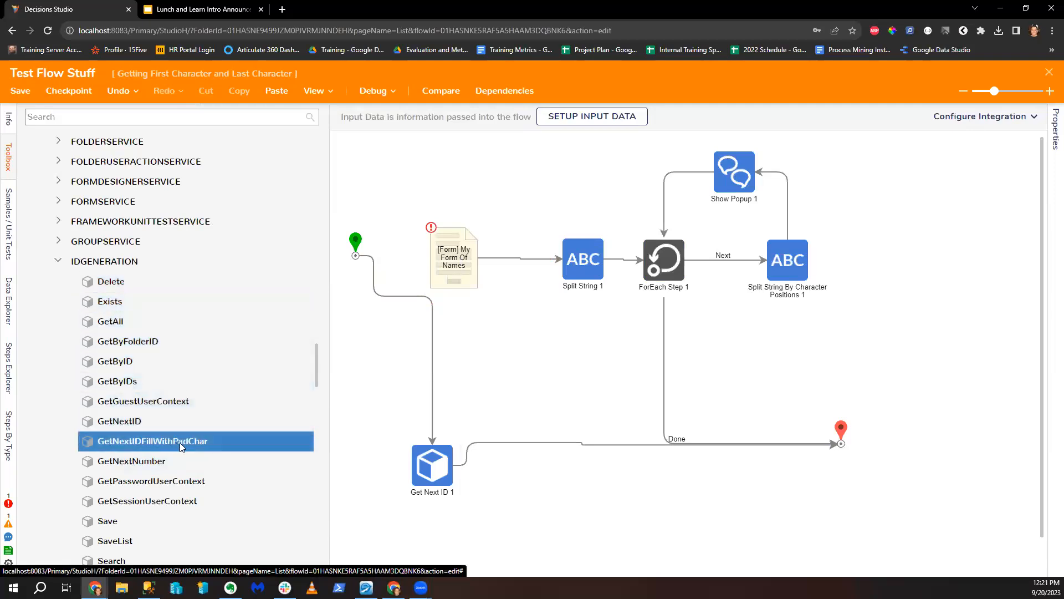
left_click_drag(180, 443, 599, 495)
scroll(941, 489, "down", 4)
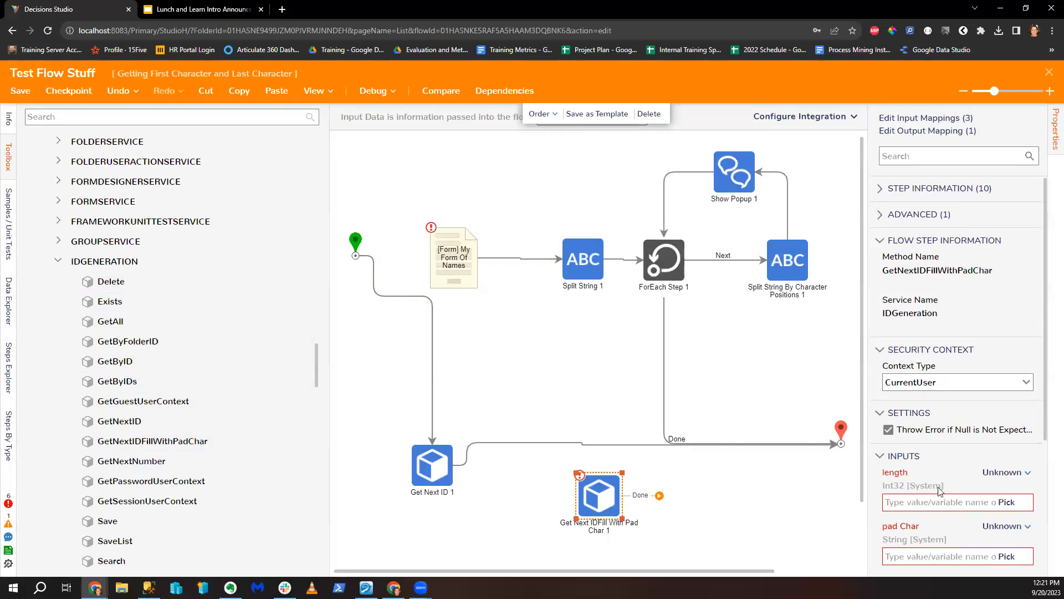
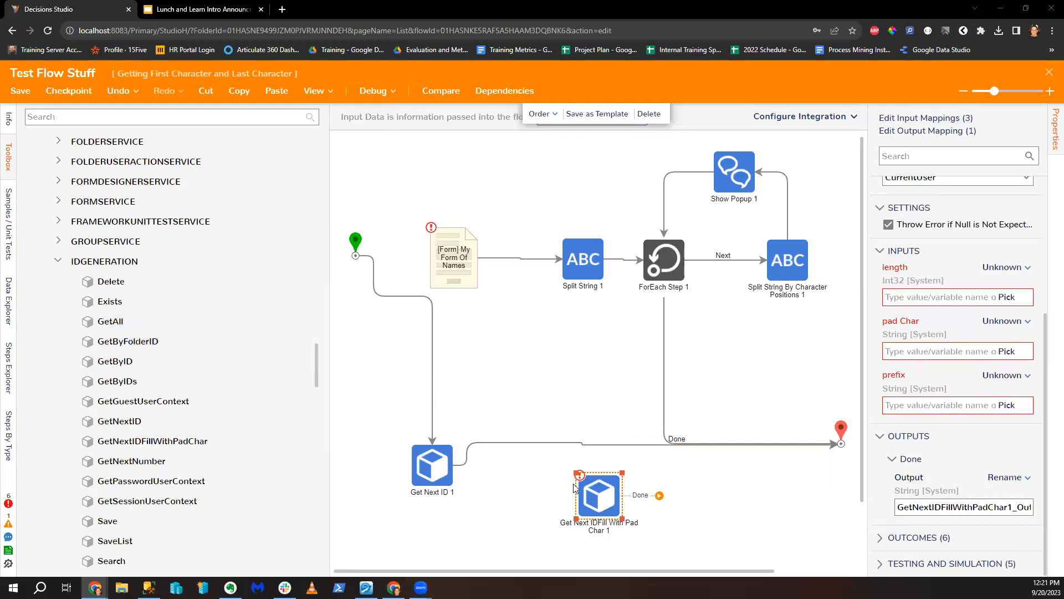
Step: Link Start to the padded-ID step, rename it 2, and set its length to constant 0
left_click(432, 292)
left_click_drag(399, 255, 844, 446)
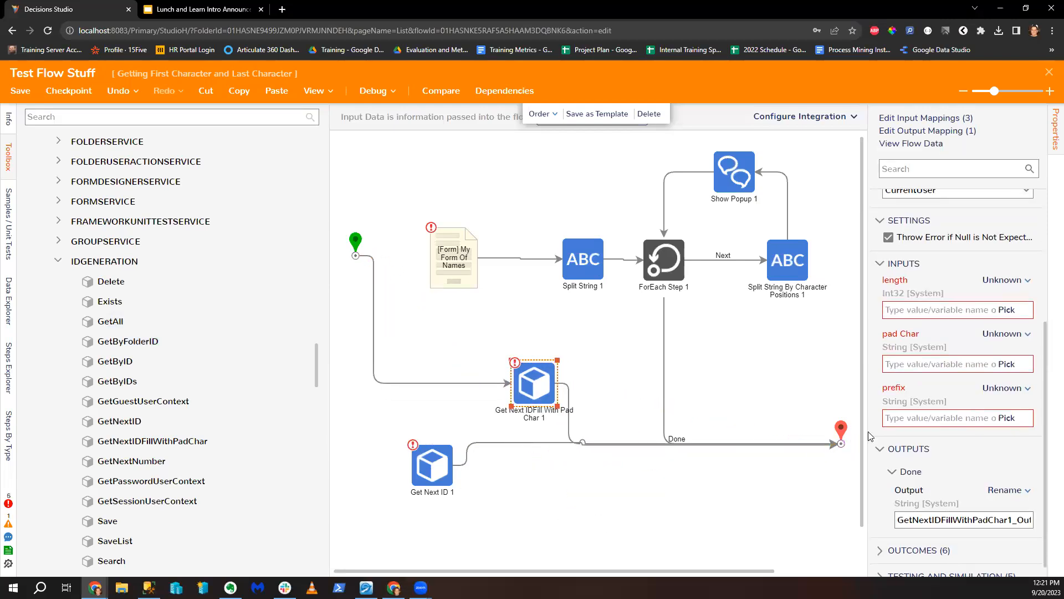
left_click(1003, 280)
left_click(909, 236)
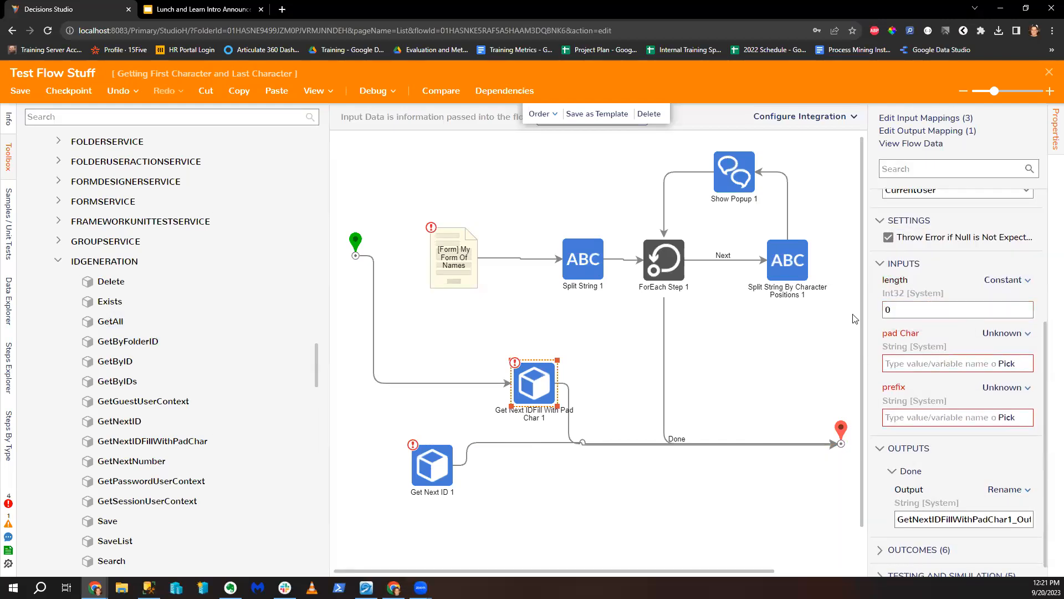
type("2")
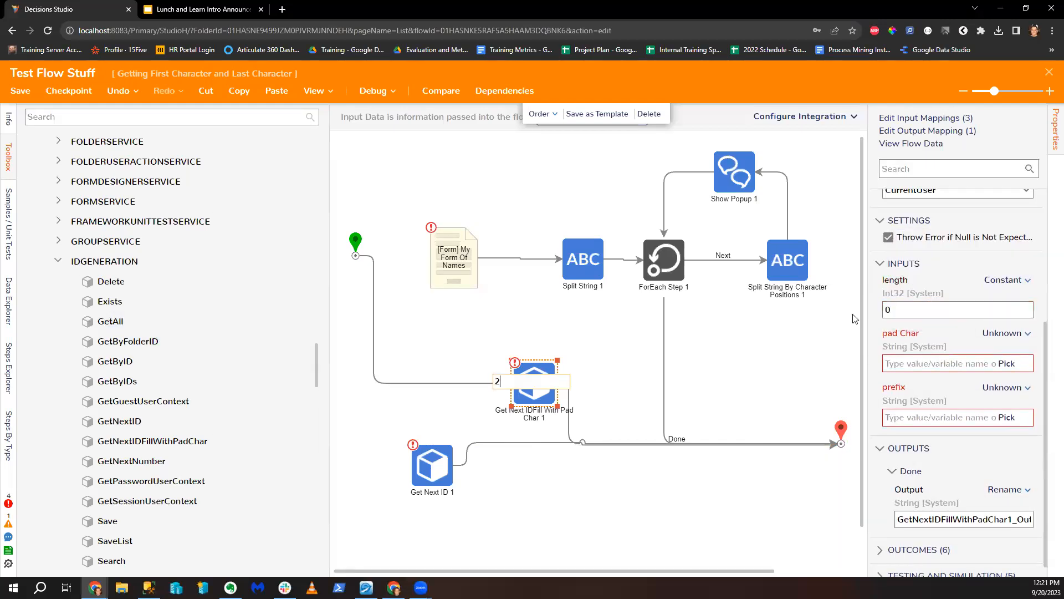
left_click(1007, 335)
Step: Set pad Char to constant 0 and prefix to constant JR, then open debugging
left_click(927, 280)
left_click(917, 365)
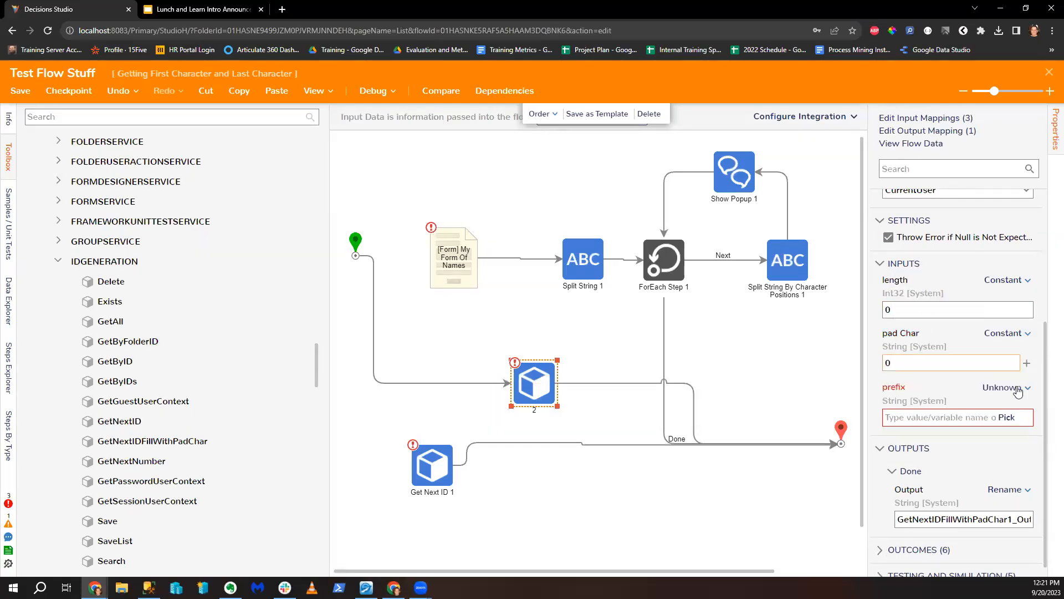
left_click(1007, 388)
left_click(926, 328)
left_click(910, 415)
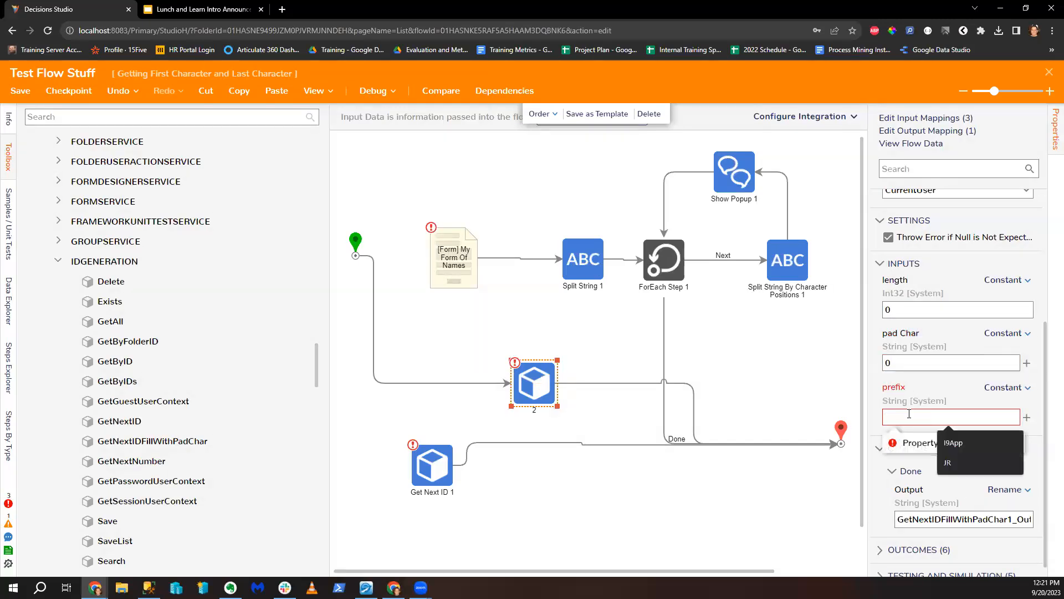
left_click(948, 462)
left_click_drag(522, 390, 439, 378)
left_click(521, 424)
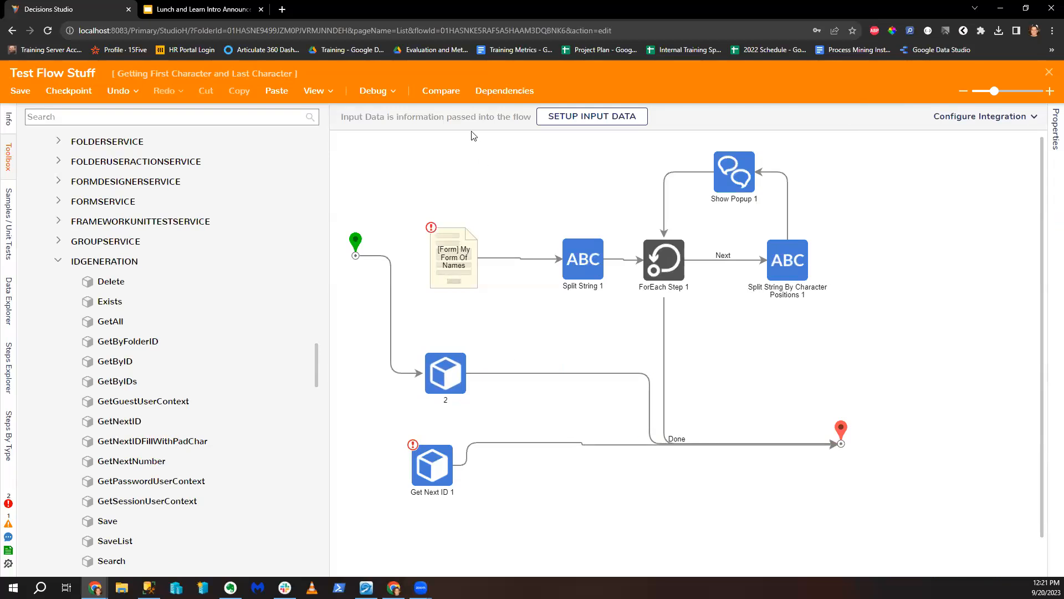
left_click(367, 91)
Step: Debug the flow, confirm step 2 outputs JR2, then select the five old name-splitting steps
left_click(570, 261)
mouse_move(403, 377)
left_click(494, 378)
left_click(532, 398)
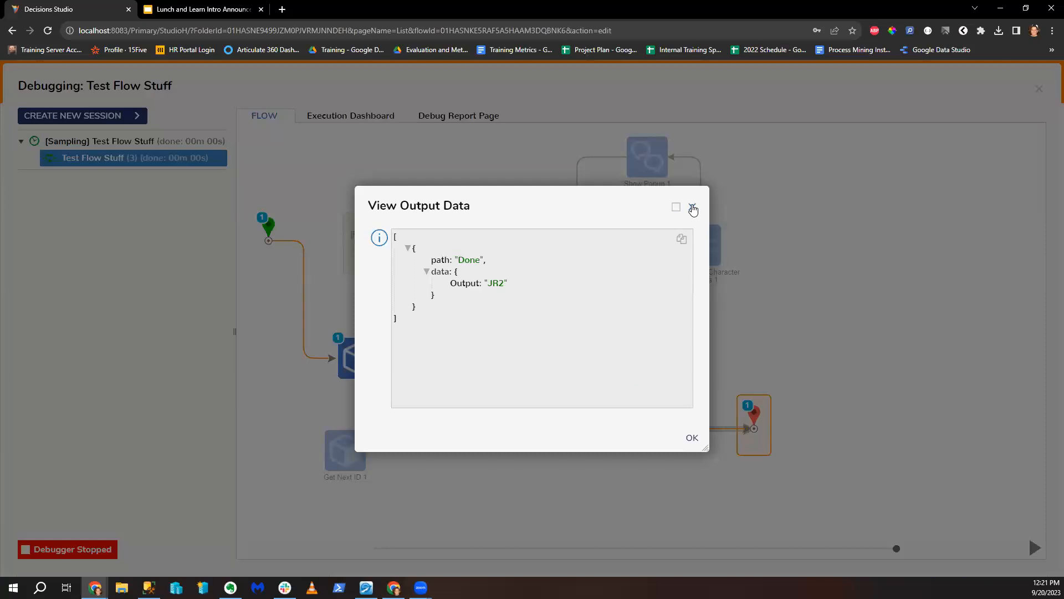
left_click(693, 208)
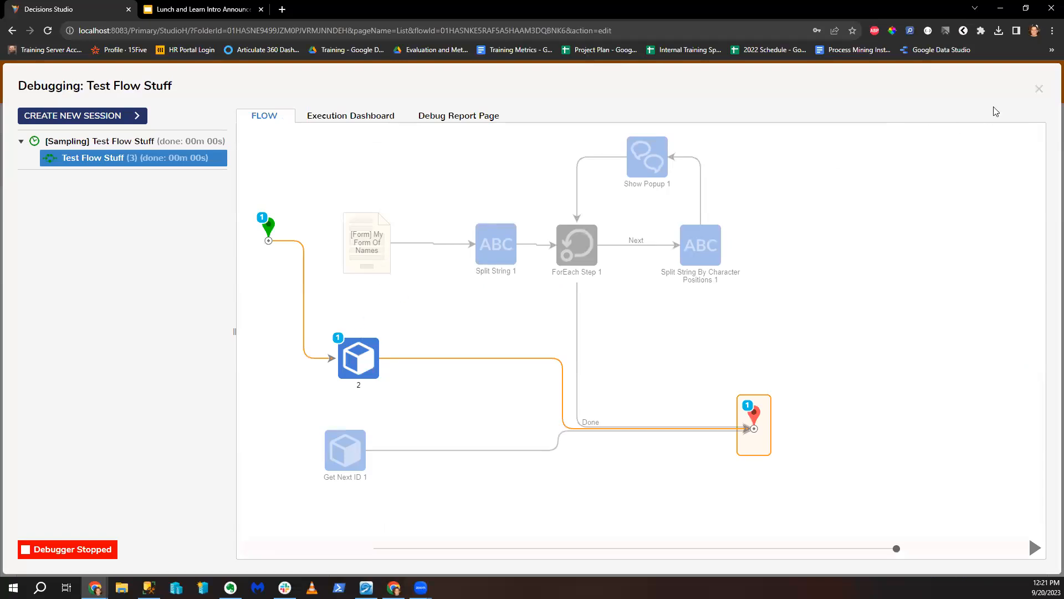
left_click(1040, 89)
left_click_drag(420, 191, 850, 294)
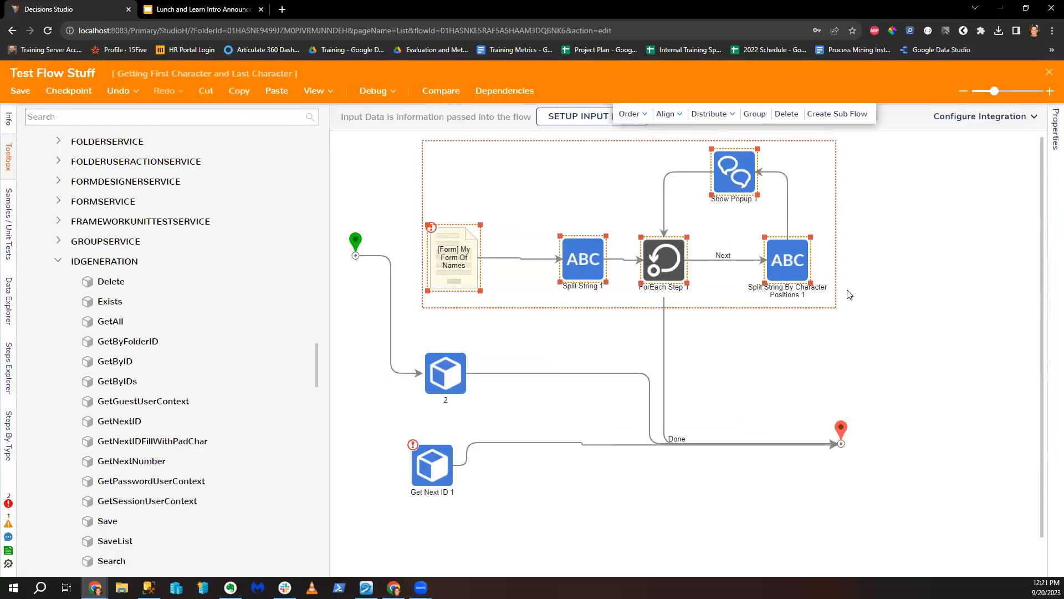
Step: Delete the old steps and Get Next ID 1, and detach step 2's connections
key("Delete")
left_click(435, 432)
key("Delete")
left_click_drag(433, 337, 493, 286)
left_click(418, 242)
left_click(675, 315)
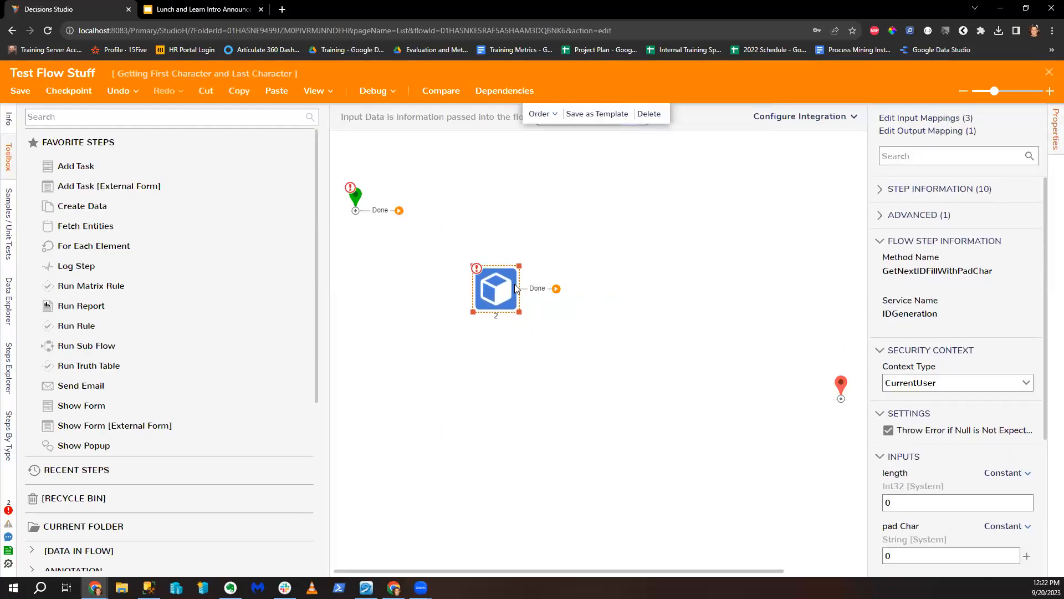
left_click_drag(488, 292, 538, 283)
Step: Add a ForLoop step wired Start→ForLoop, Next→step 2, and step 2 back to the loop
left_click(189, 115)
type("ForLo")
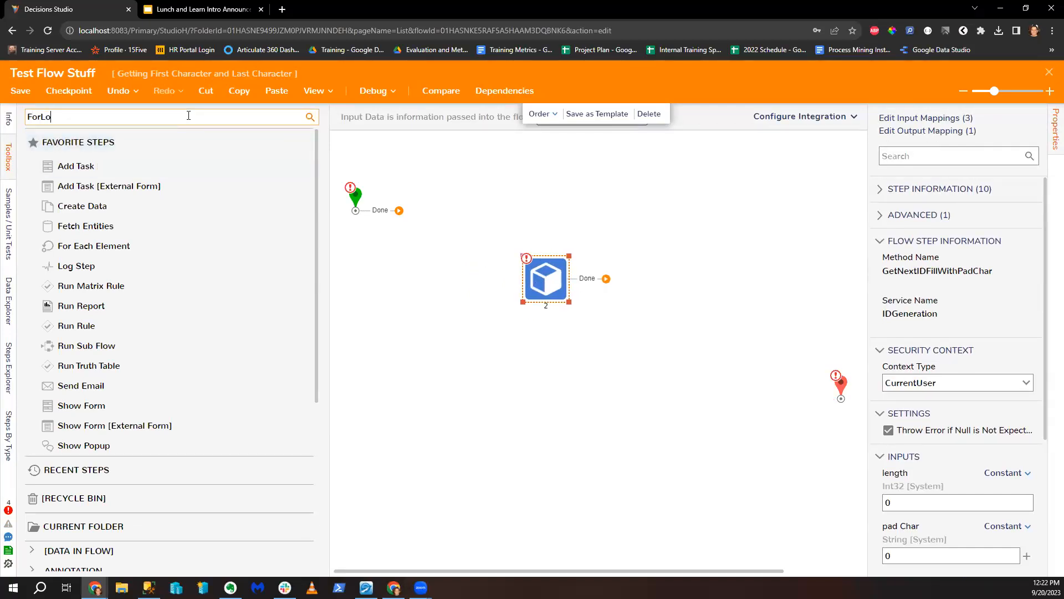
type("op")
left_click_drag(139, 142, 469, 267)
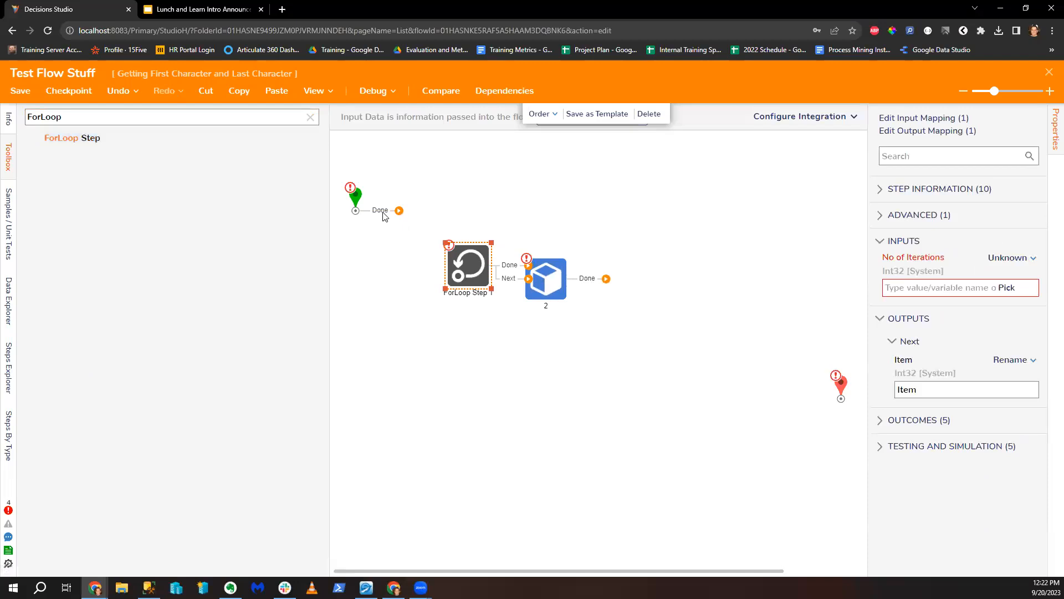
left_click_drag(355, 195, 360, 259)
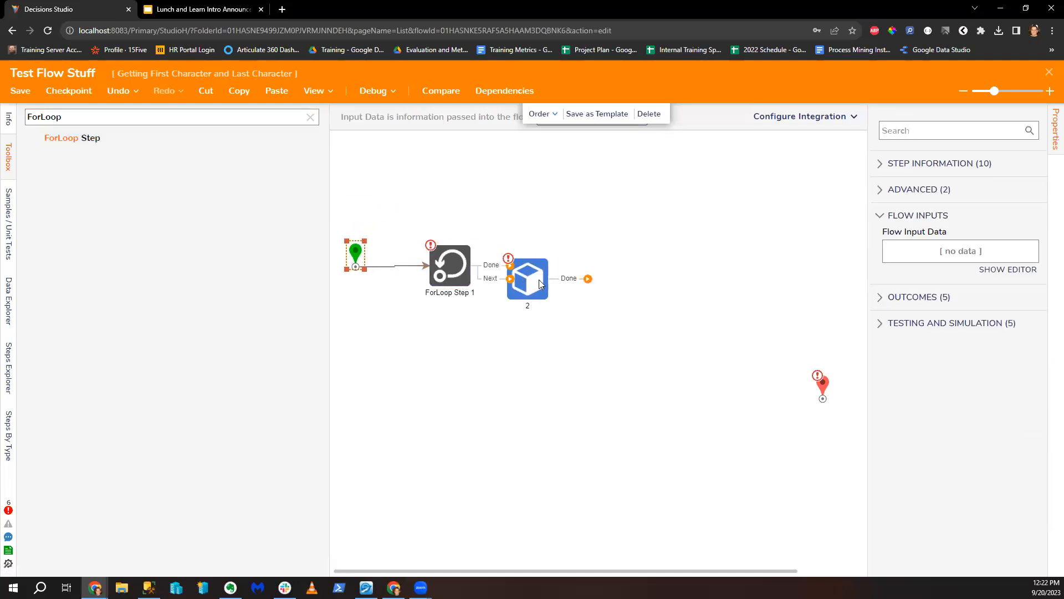
left_click_drag(540, 284, 578, 274)
left_click_drag(509, 279, 453, 242)
left_click(511, 245)
left_click_drag(557, 267, 580, 270)
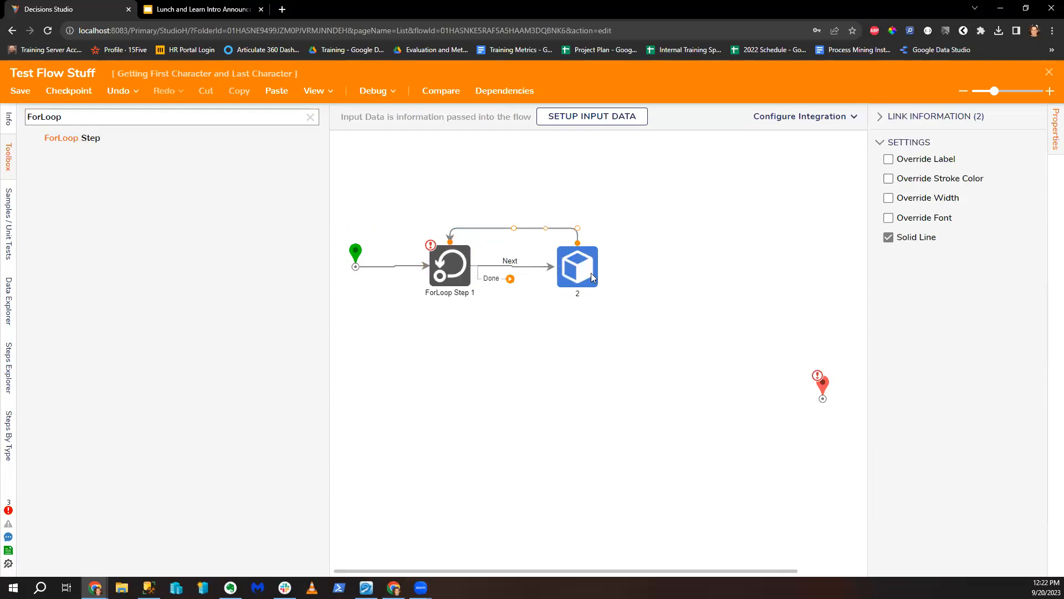
Step: Add the My Form Of Names form and connect the loop's Done path to it
double_click(139, 119)
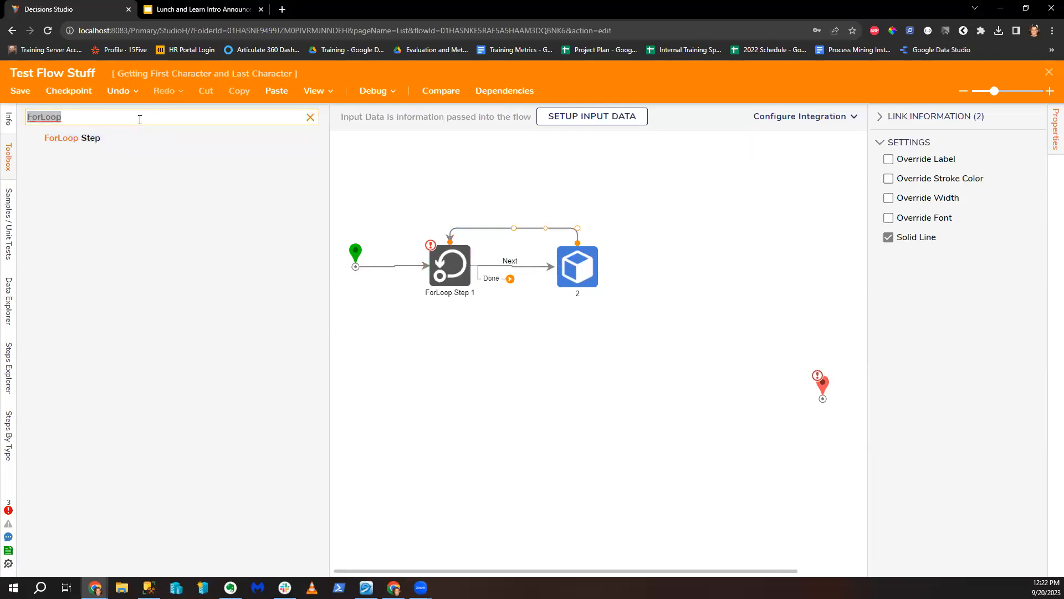
type("Form Of Names")
left_click_drag(88, 138, 659, 410)
left_click_drag(509, 279, 659, 411)
triple_click(157, 116)
Step: Add an Add Item to List step with Original List set to New List
type("Ad")
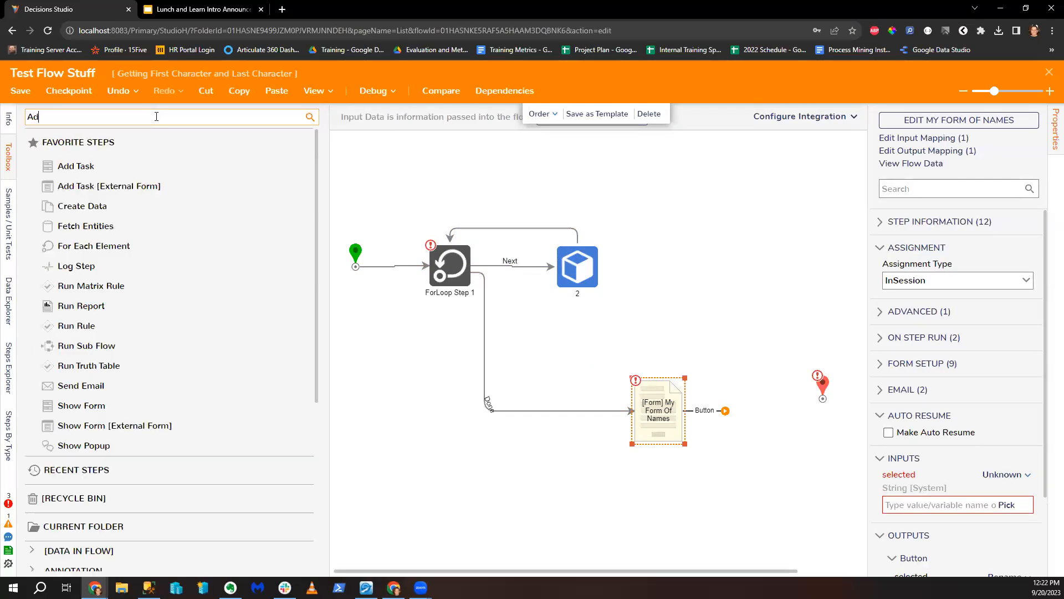
type("d Item to list")
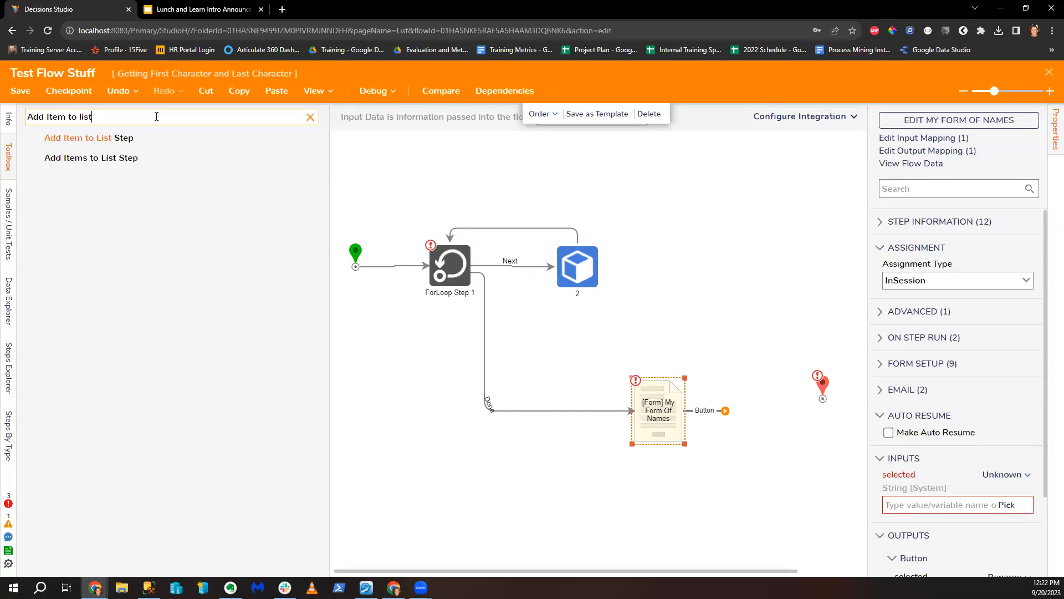
left_click_drag(89, 138, 524, 192)
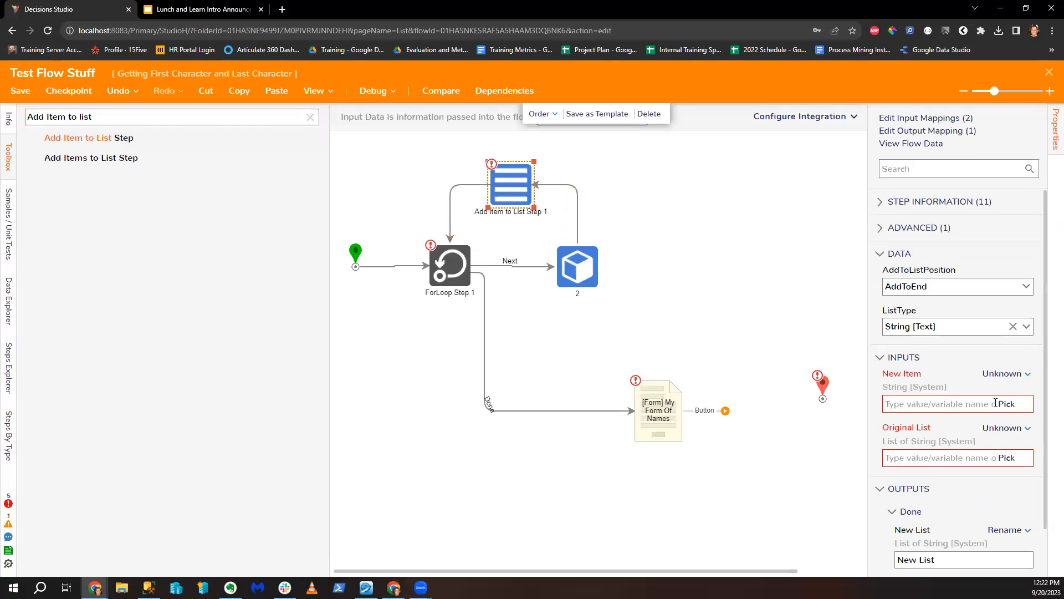
left_click(1003, 429)
left_click(911, 388)
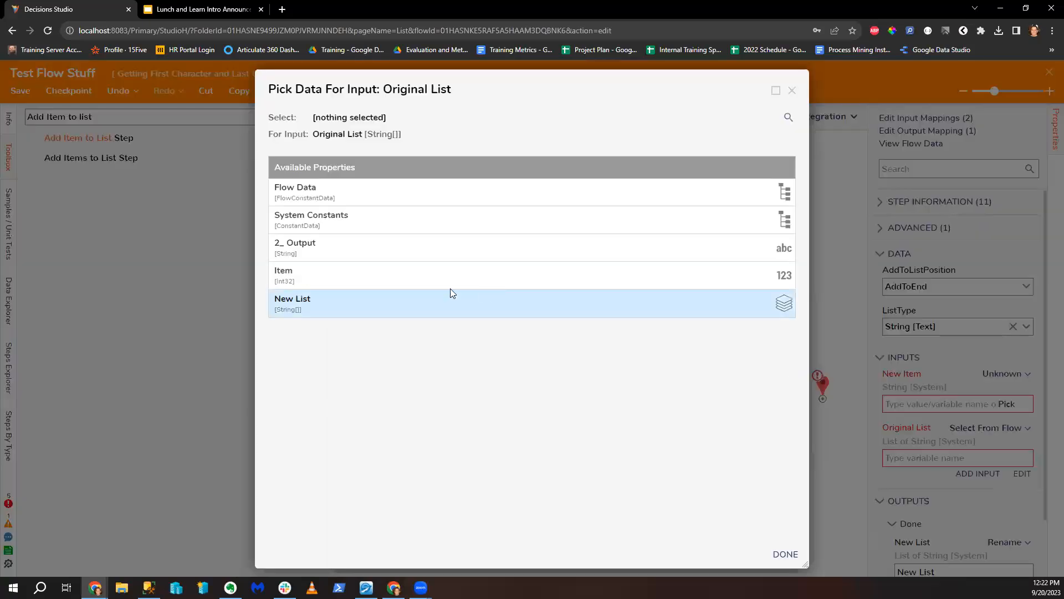
left_click(417, 315)
left_click(786, 554)
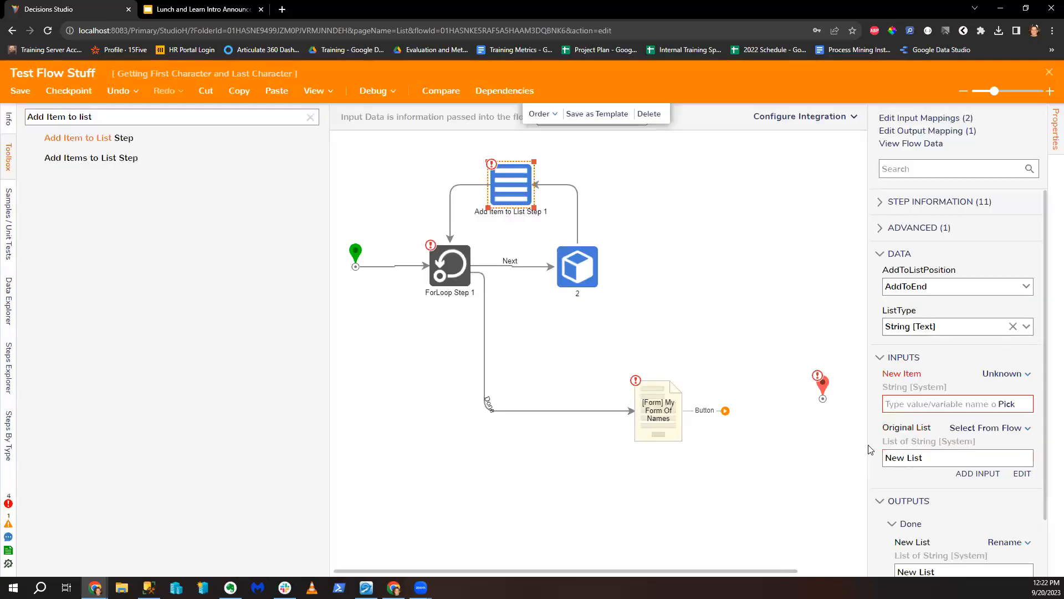
left_click(993, 375)
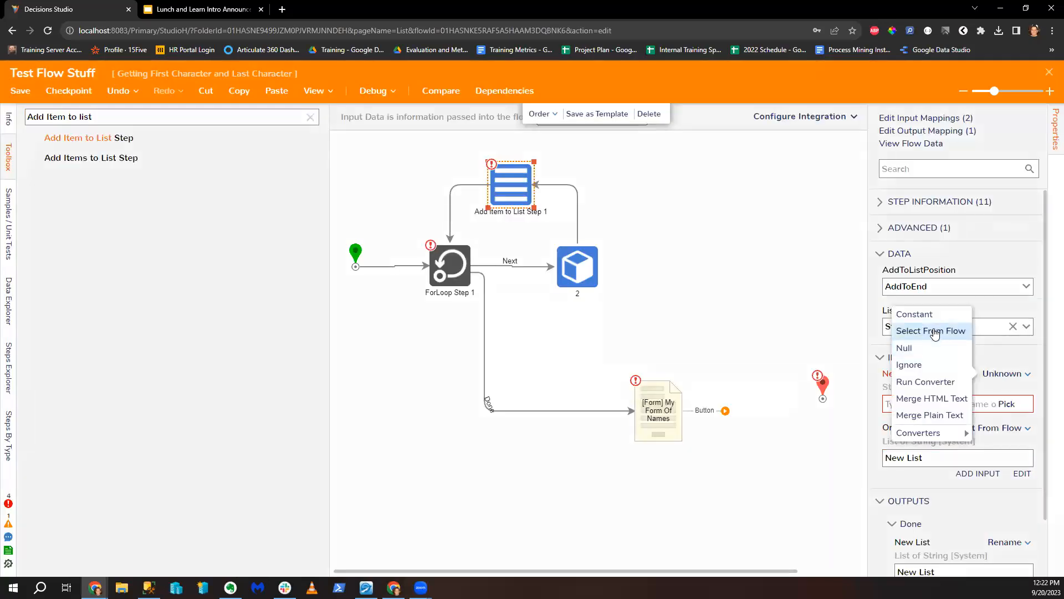
left_click(934, 331)
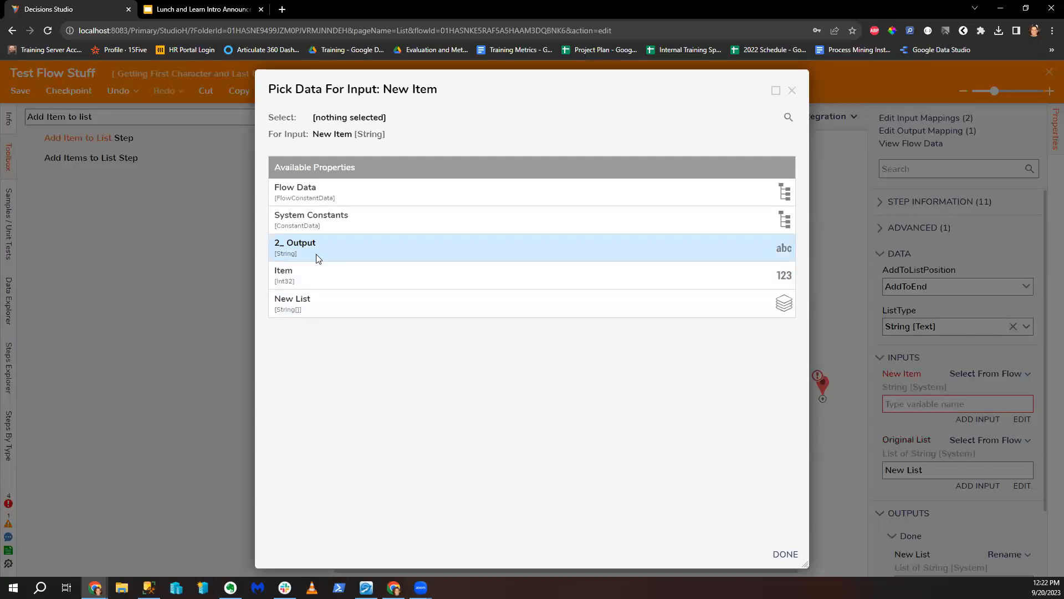
left_click(791, 89)
Step: Rename step 2 to 'Get NextID With Padding'
left_click(587, 267)
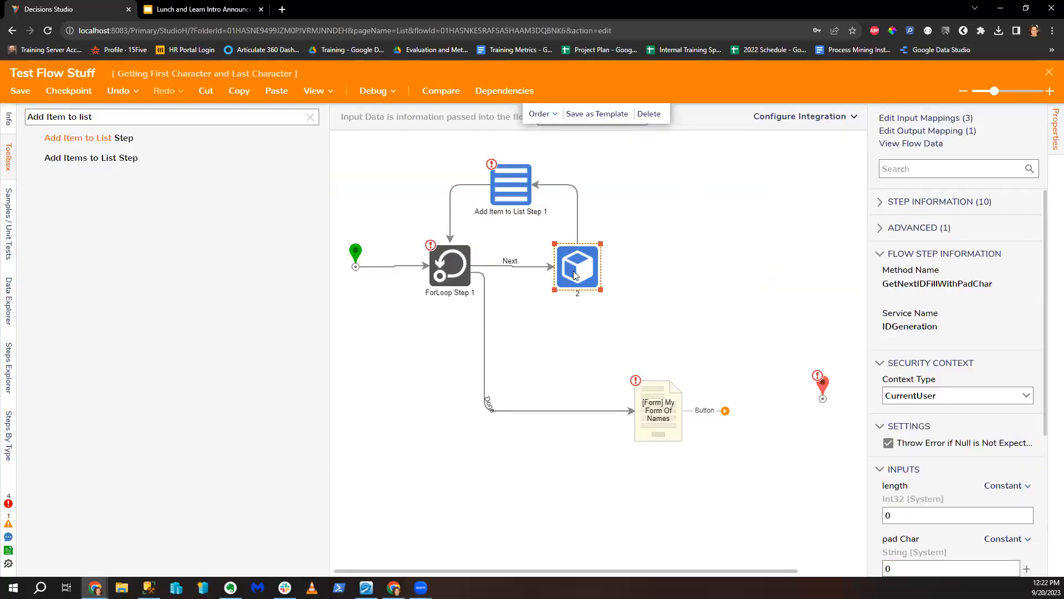
type("Get NExtId")
key("BackSpace")
type("D With Padding")
left_click(791, 315)
left_click(570, 278)
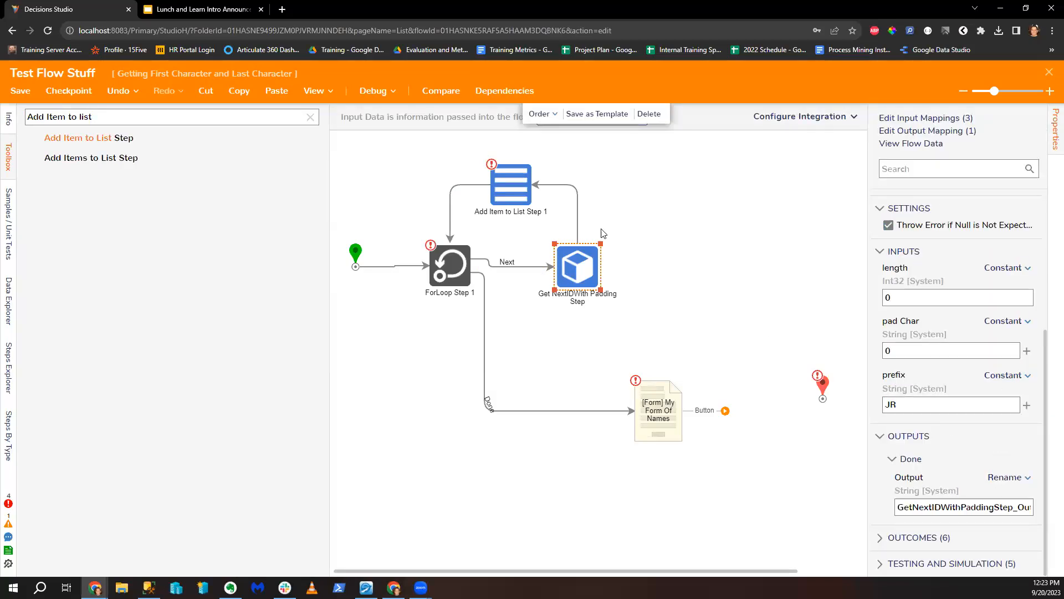
Step: Map New Item to the padded-ID step's output and connect the form's Button outcome to End
left_click(506, 199)
left_click(1021, 403)
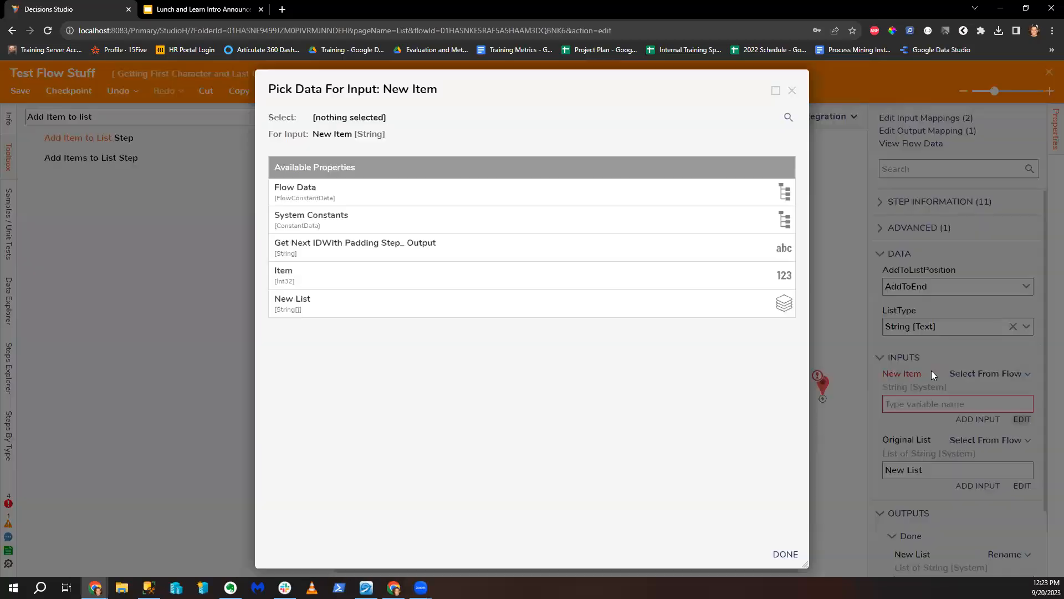
left_click(462, 278)
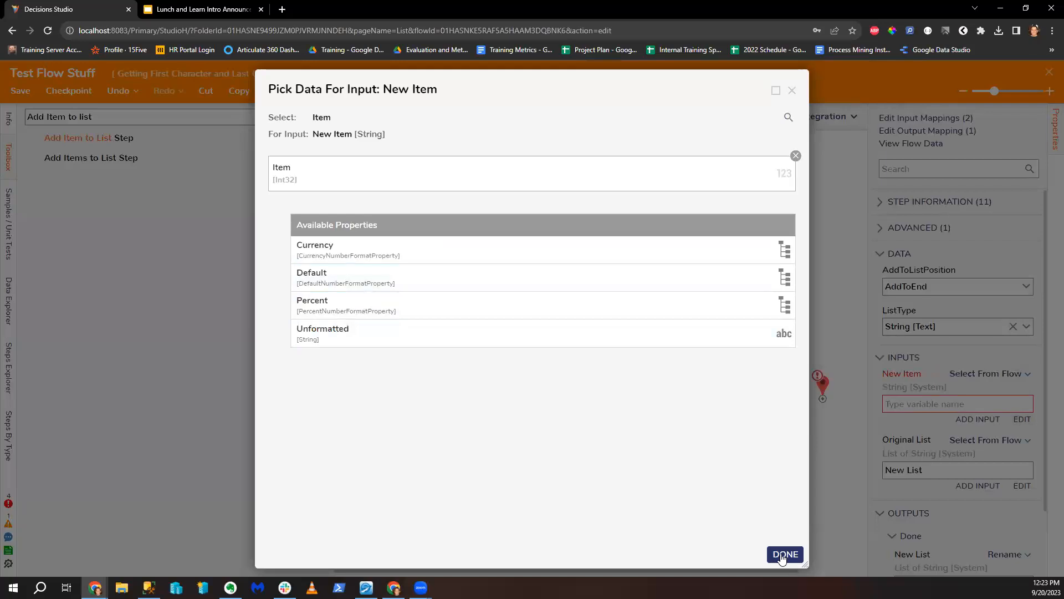
left_click(796, 155)
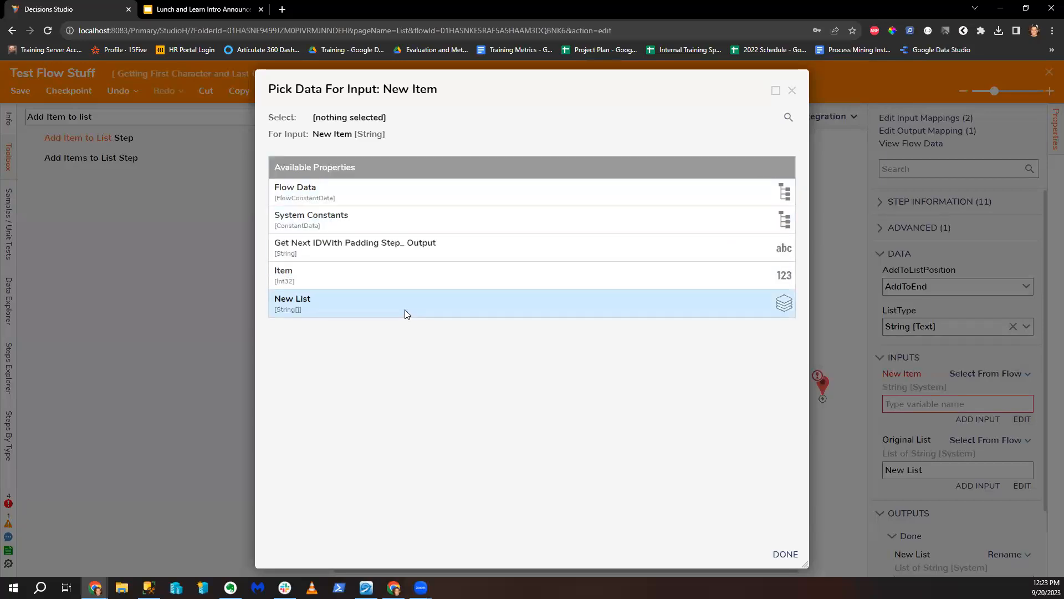
left_click(437, 252)
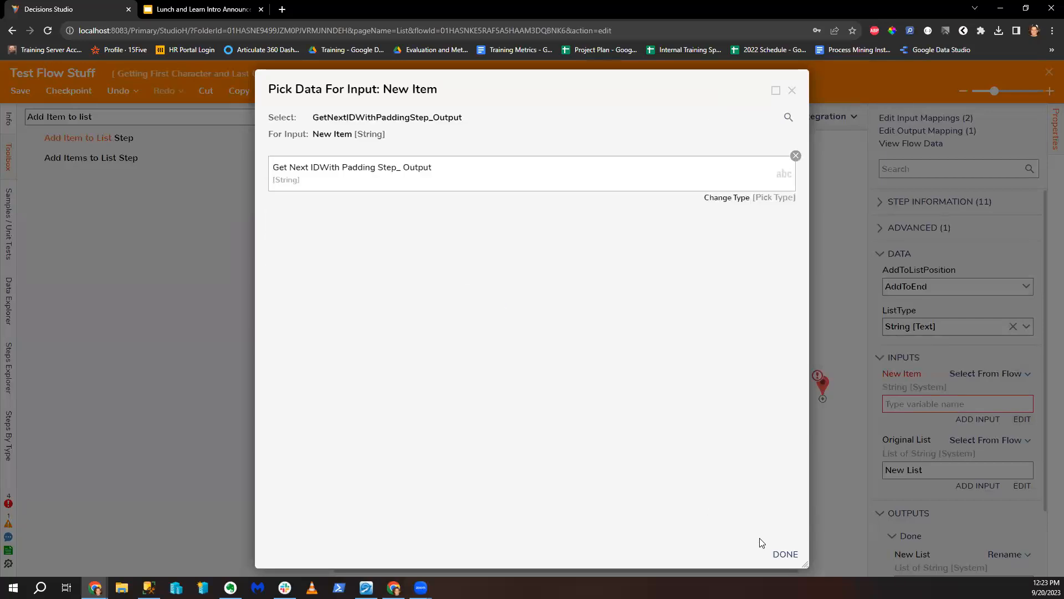
left_click(788, 556)
left_click(465, 268)
left_click_drag(664, 408, 822, 398)
left_click(448, 266)
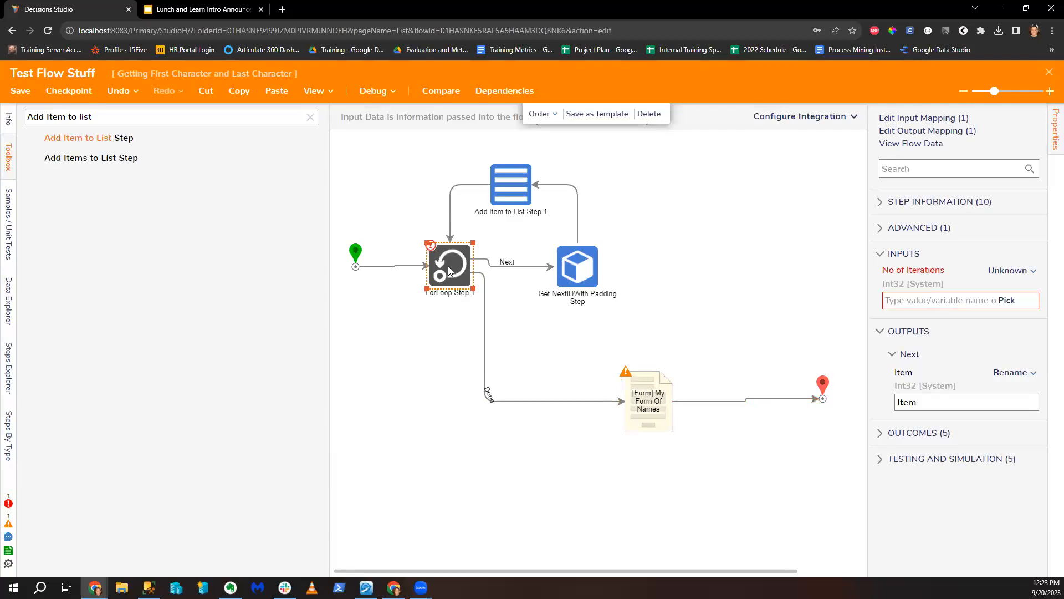
Step: Inspect the Get NextID With Padding step's length value and clear the step search
left_click(572, 281)
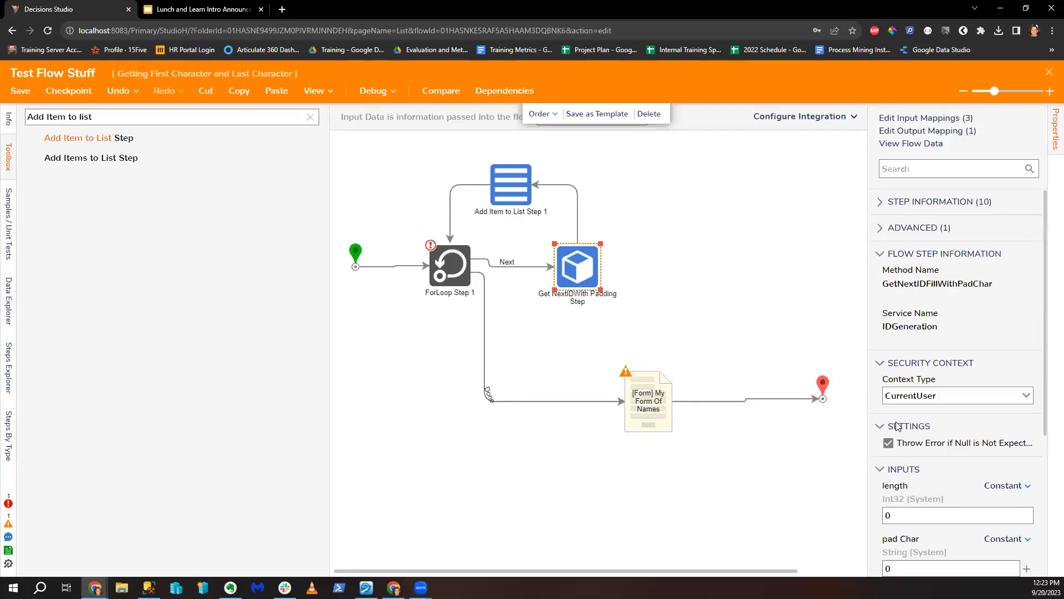
scroll(957, 493, "down", 2)
left_click_drag(905, 400, 881, 409)
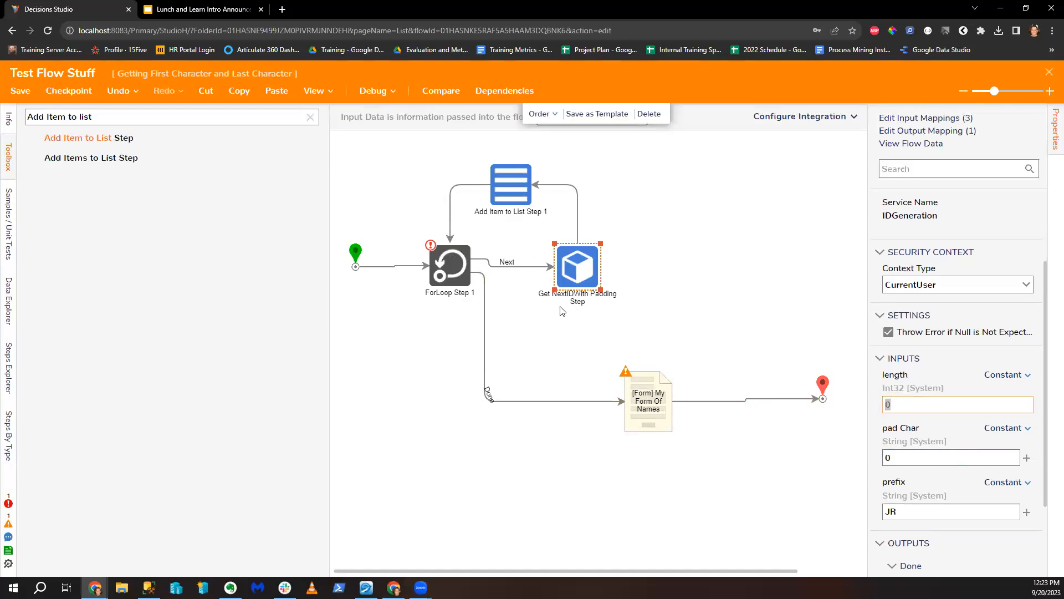
left_click(310, 117)
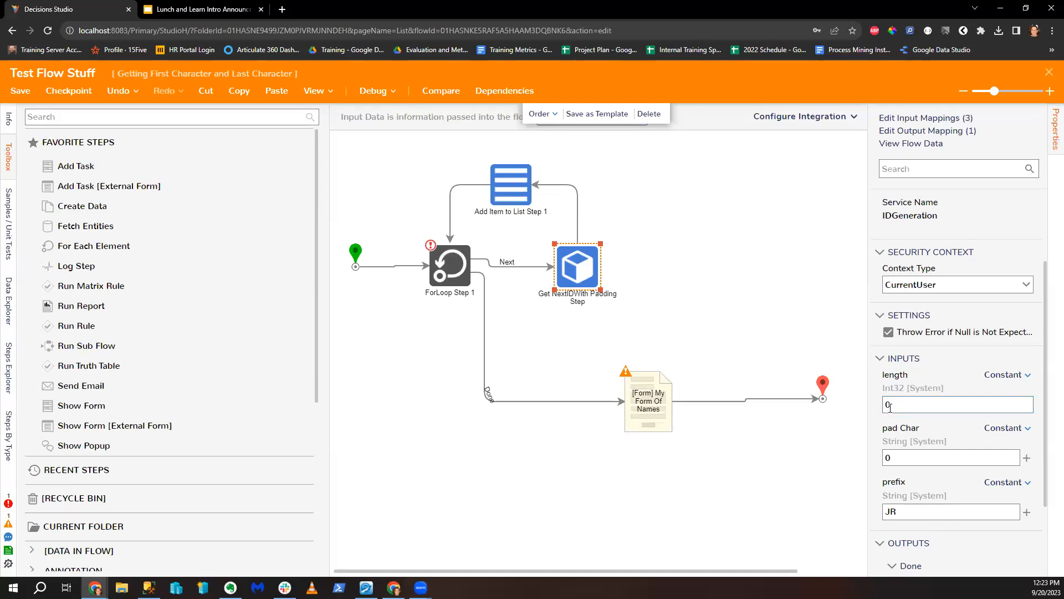
Step: Rewire so Get NextID With Padding connects to End and Start's Done feeds ForLoop Step 1
left_click(402, 268)
left_click(579, 224)
left_click_drag(396, 267, 571, 305)
mouse_move(602, 266)
left_mouse_down()
mouse_move(820, 383)
mouse_move(823, 397)
left_mouse_up()
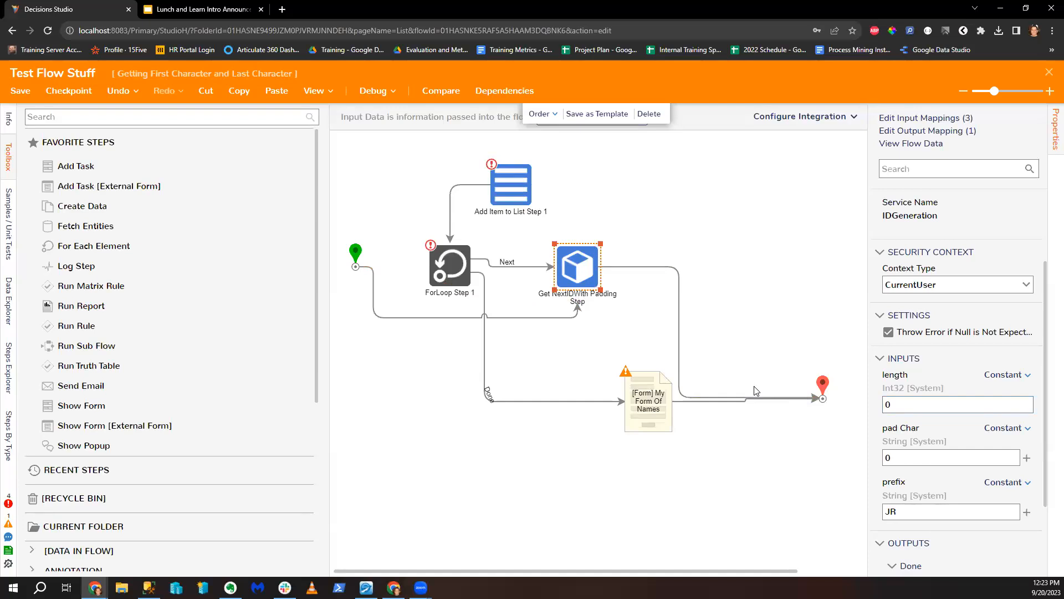
mouse_move(748, 389)
left_click(427, 318)
left_click_drag(399, 267, 448, 267)
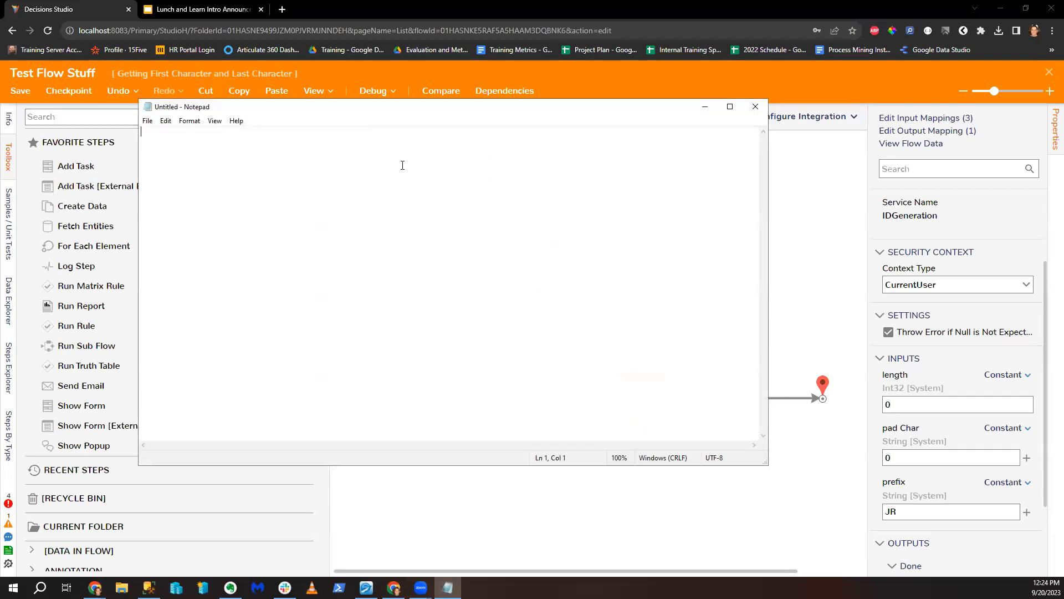
Step: Type the sample ID JR1 in Notepad and close it without saving
type("JR1")
left_click(755, 107)
left_click(549, 292)
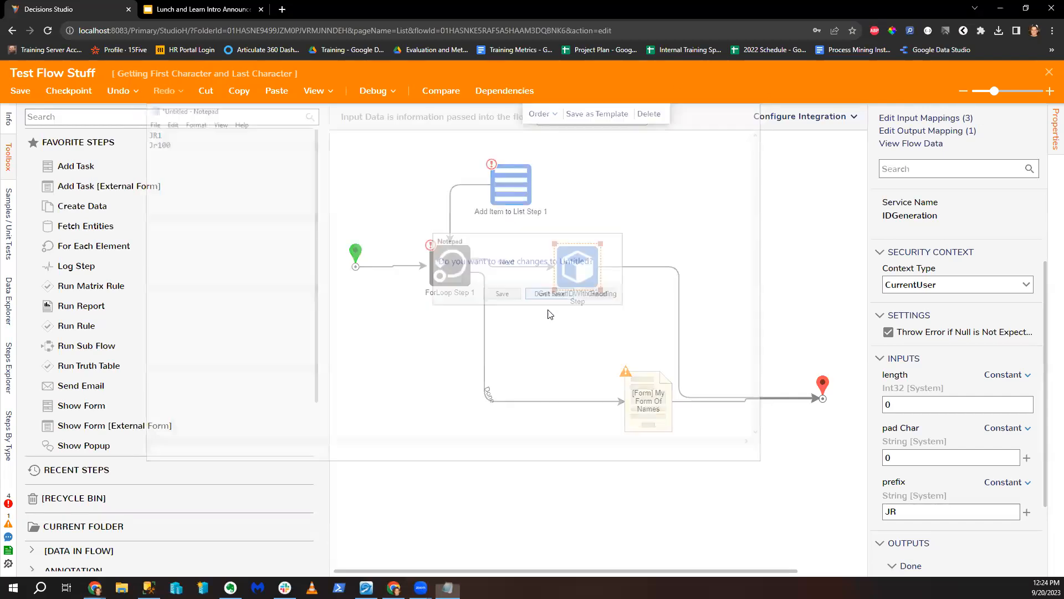
Step: Replace the Get NextID→End connector with one to Add Item to List Step 1
left_click(679, 331)
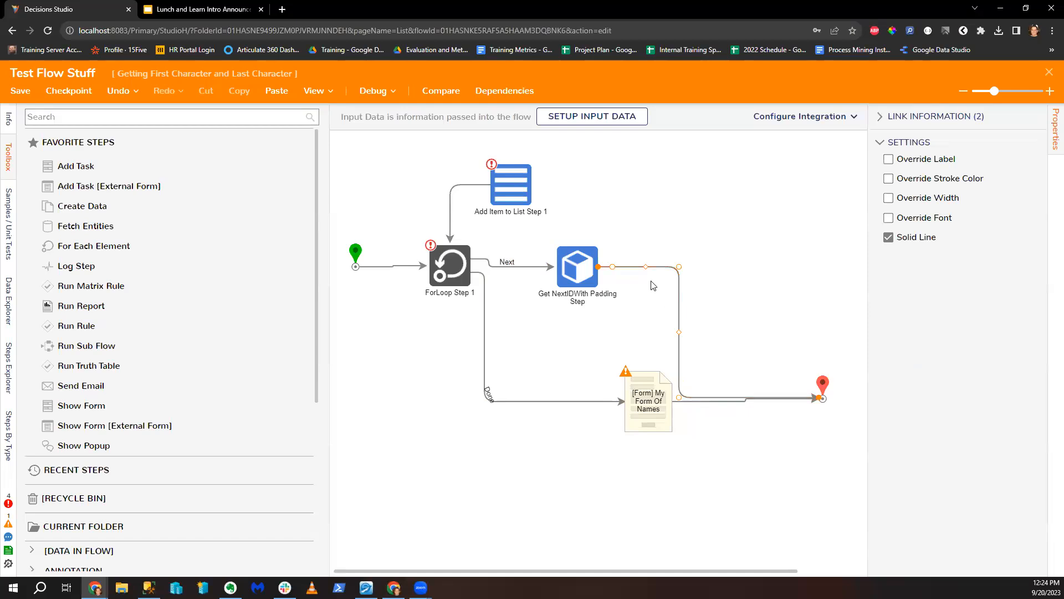
left_click(680, 330)
left_click_drag(625, 266, 540, 197)
left_click_drag(589, 266, 603, 256)
Step: Set the form dropdown's list source to DataName ListOfIDs and save the form
left_click(654, 392)
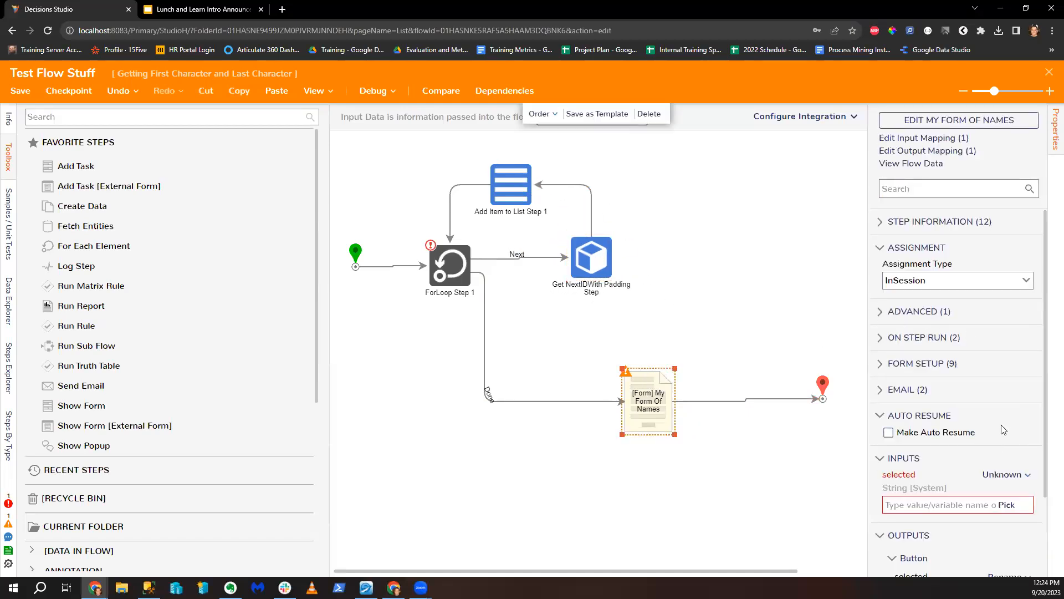
left_click(949, 121)
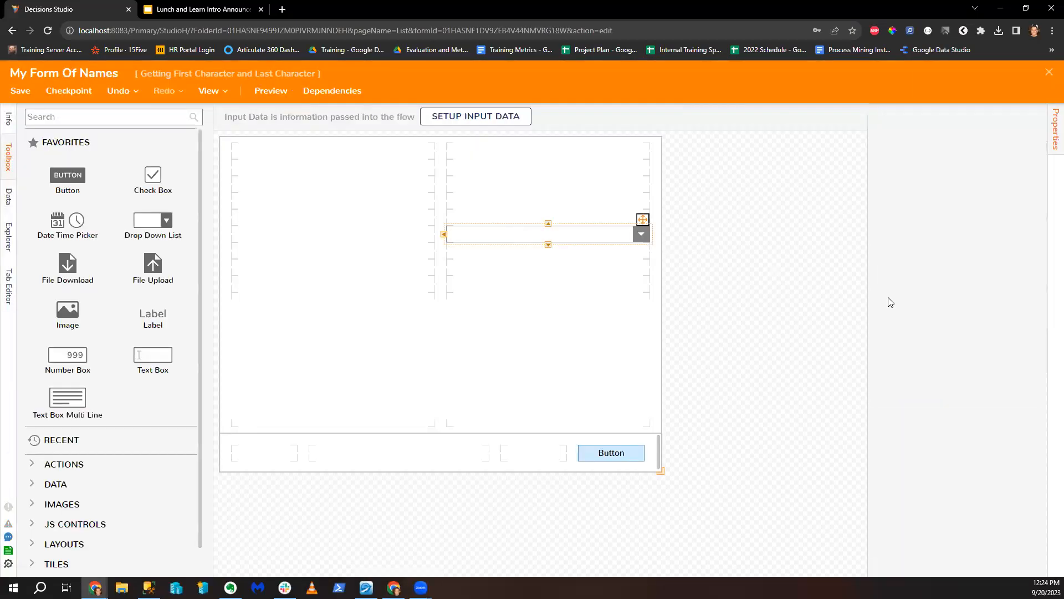
left_click(1026, 270)
left_click(1000, 294)
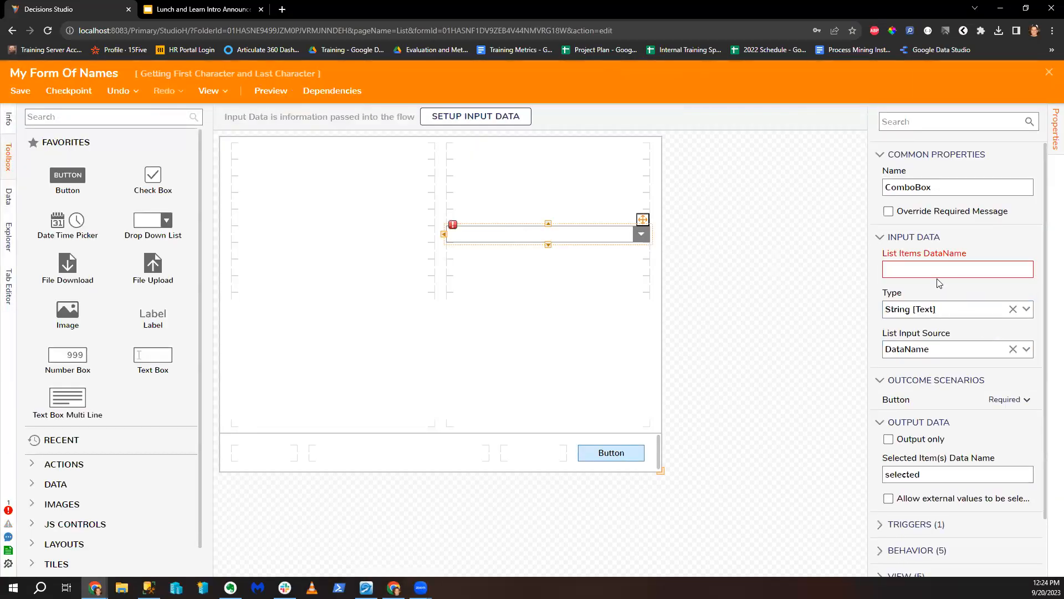
left_click(937, 269)
type("ListOfIDs")
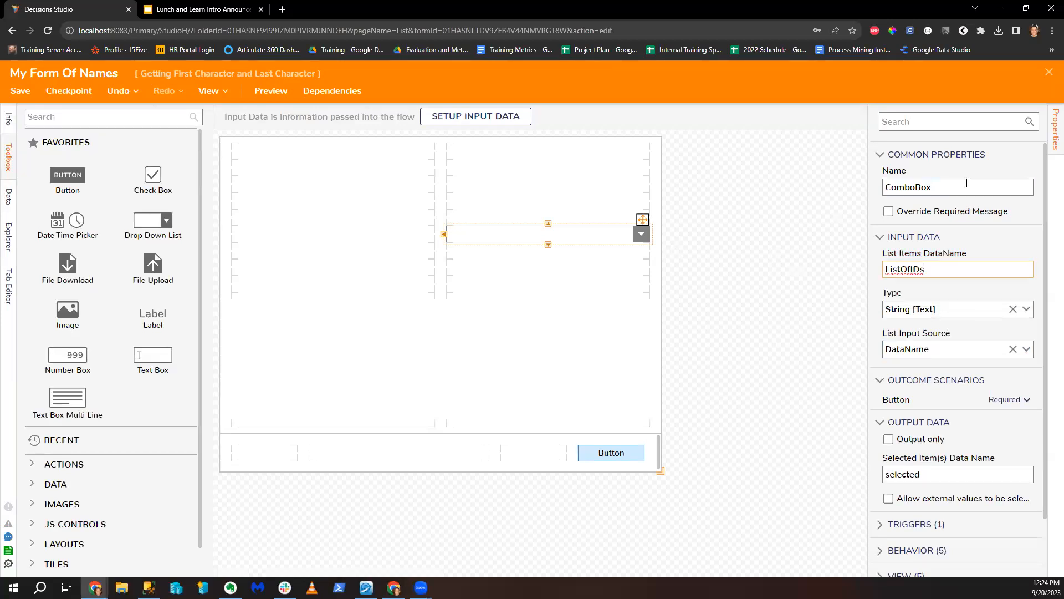
left_click(1050, 72)
left_click(680, 404)
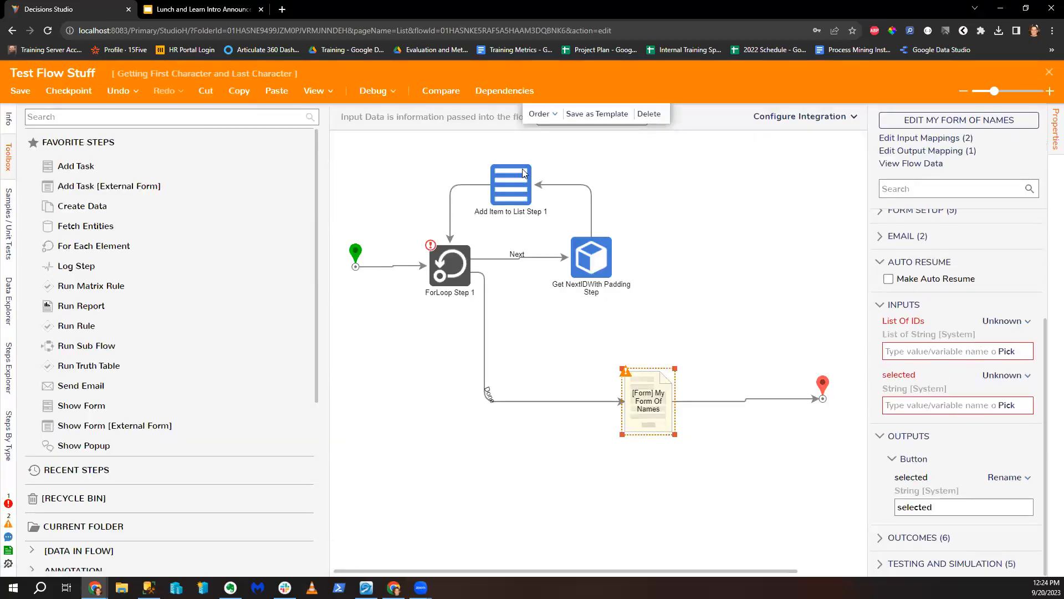
Step: Map the form step's List Of IDs input to New List from the flow
left_click(1009, 322)
left_click(933, 279)
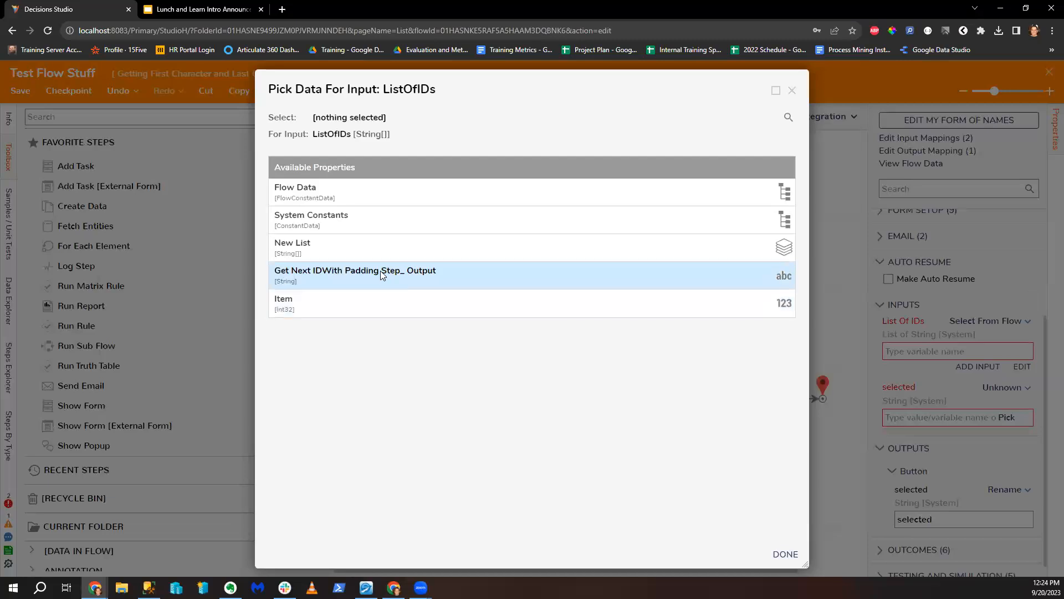
left_click(347, 244)
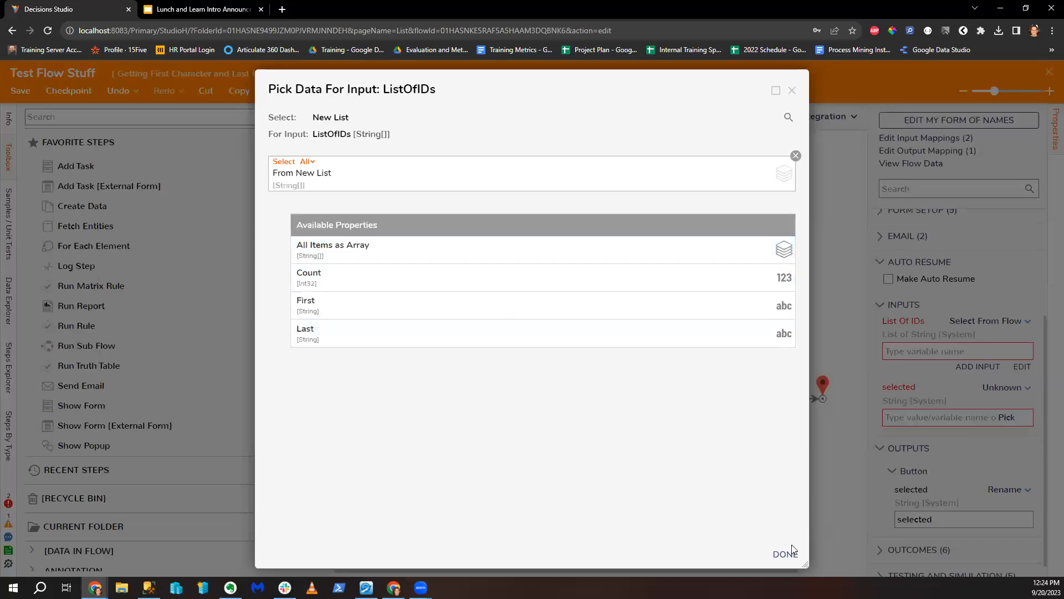
left_click(788, 553)
Step: Set ForLoop Step 1's iteration count to constant 10 and open debugging
left_click(458, 276)
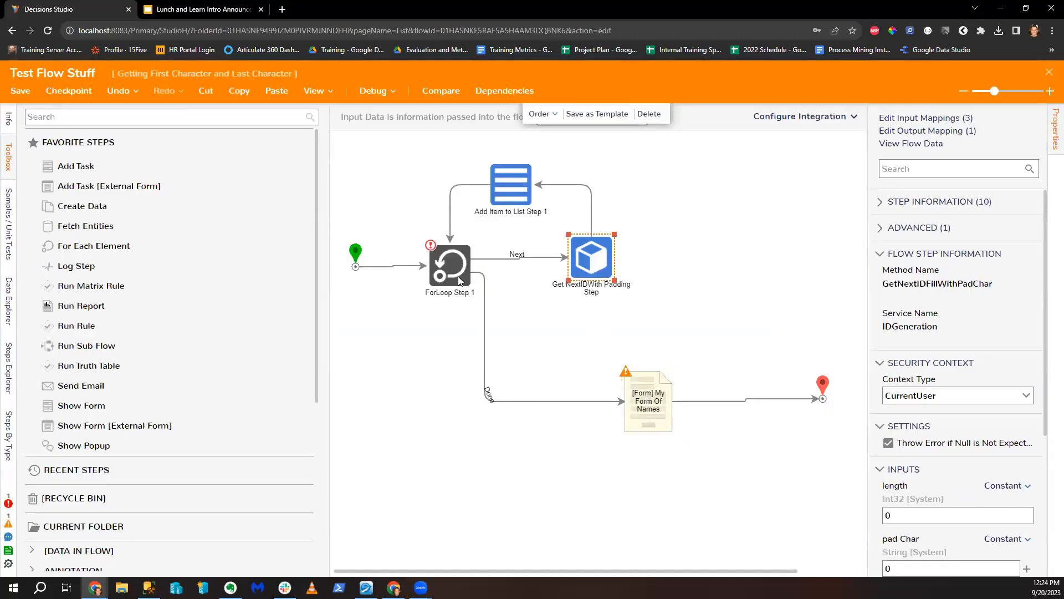
left_click(1009, 271)
left_click(966, 227)
type("105")
left_click(768, 285)
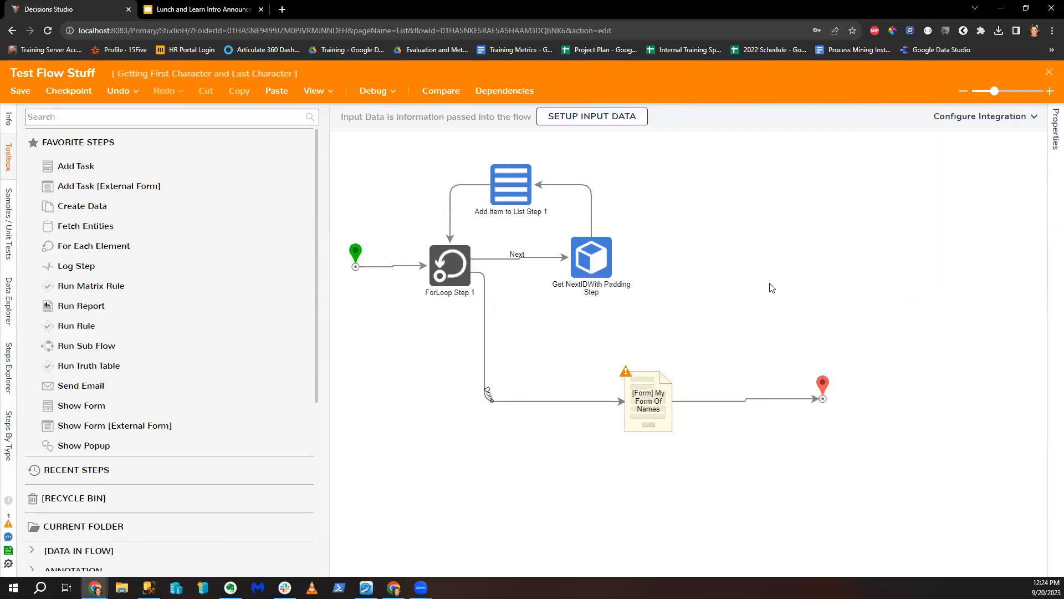
left_click(391, 95)
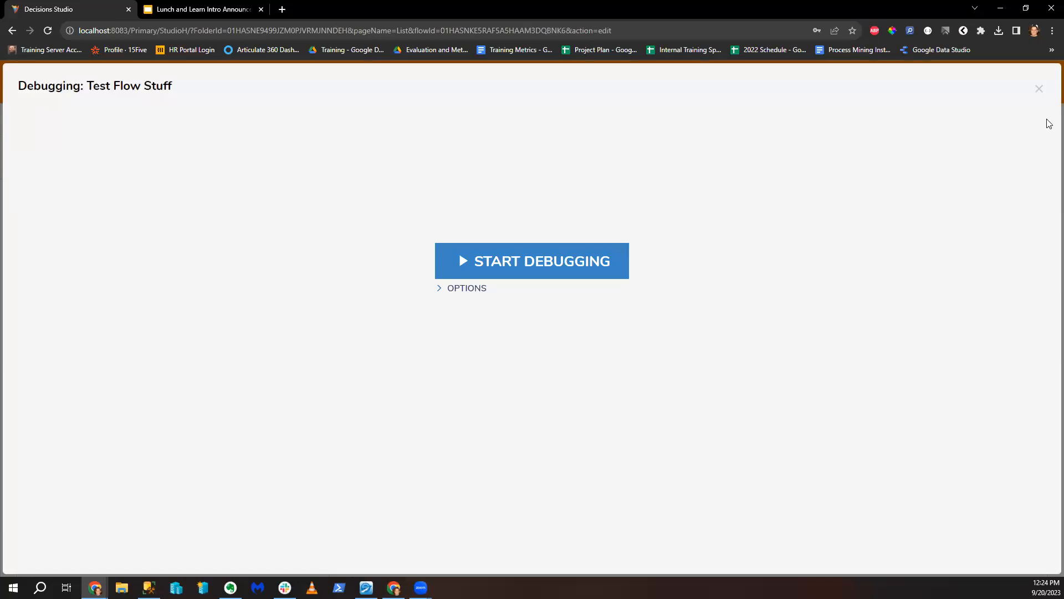
Step: Debug the flow and scroll the form's dropdown through IDs up to JR107, then close everything
left_click(1038, 87)
left_click(604, 263)
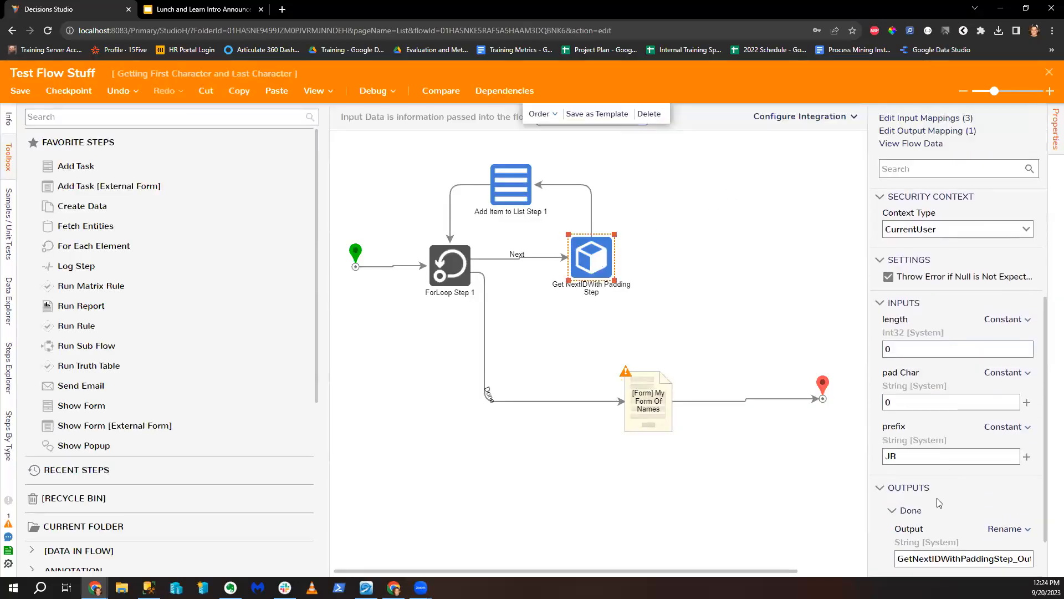
left_click(370, 93)
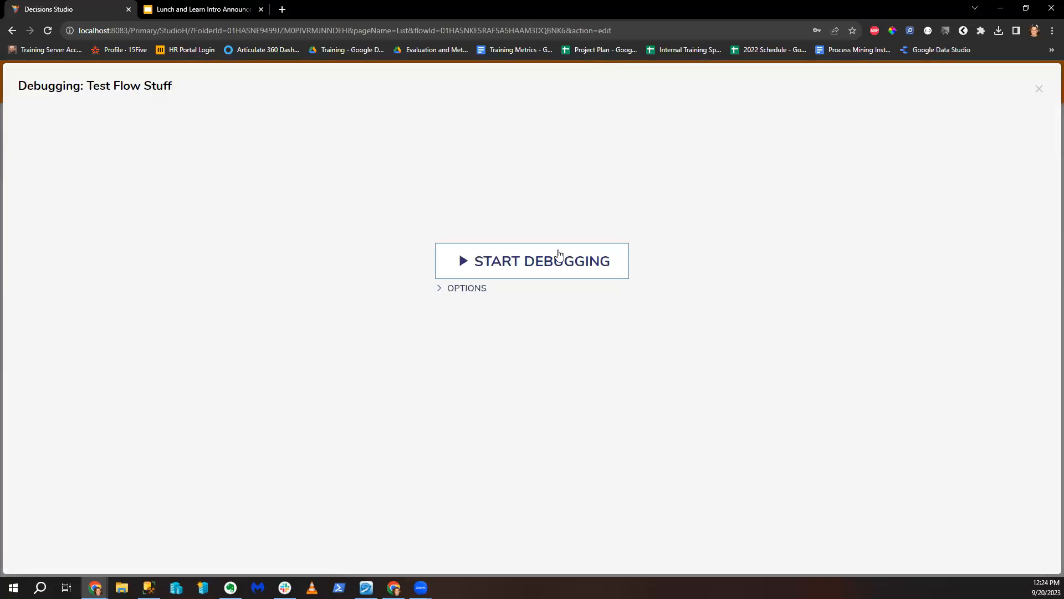
left_click(557, 256)
left_click(690, 272)
scroll(660, 327, "down", 15)
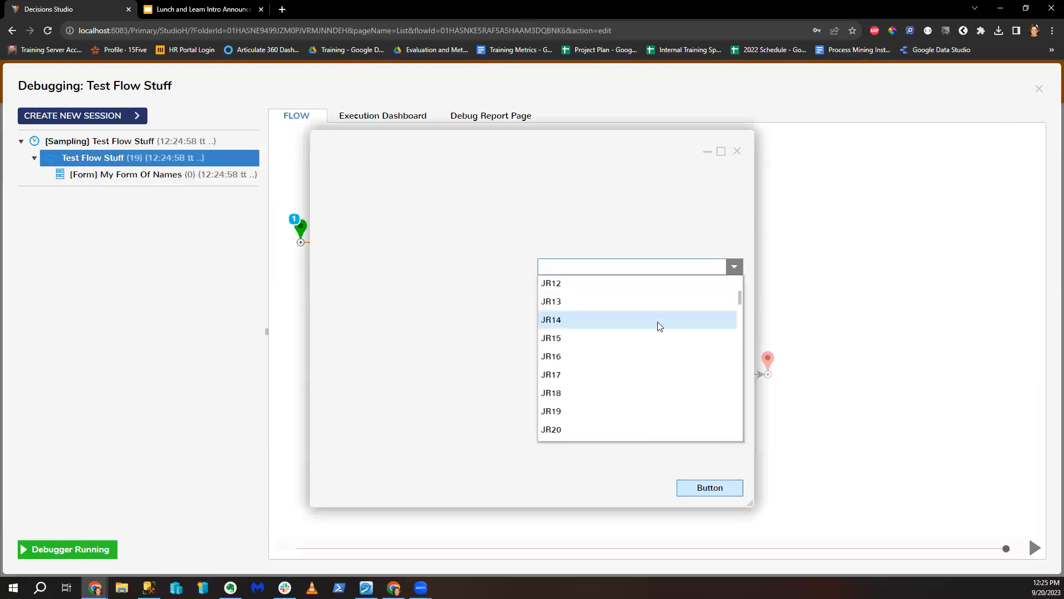
scroll(677, 359, "down", 15)
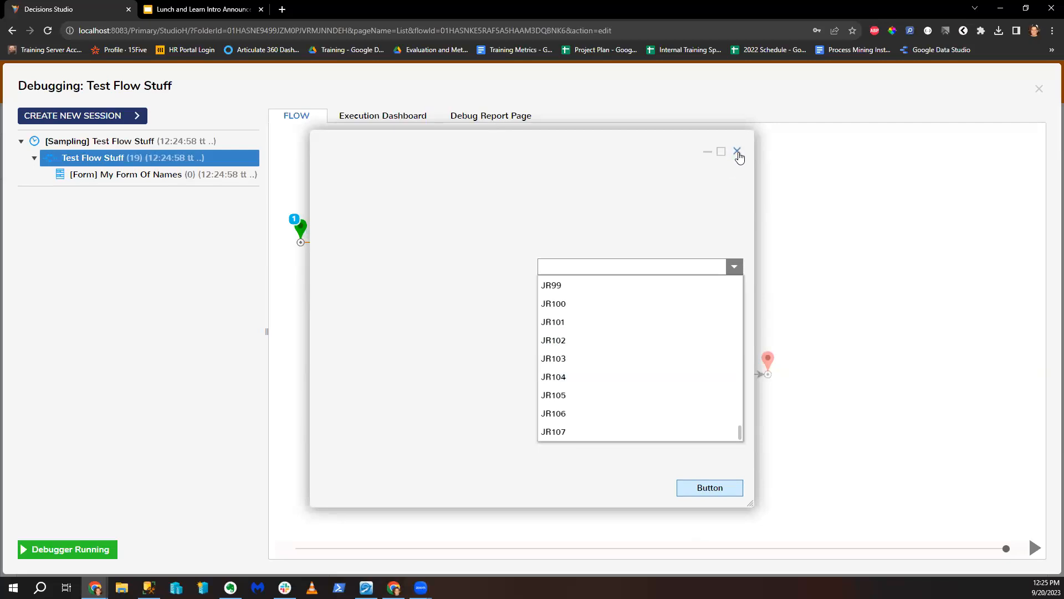
left_click(738, 153)
left_click(1039, 89)
Step: Change ForLoop Step 1's iteration count from 105 to 200
left_click(592, 262)
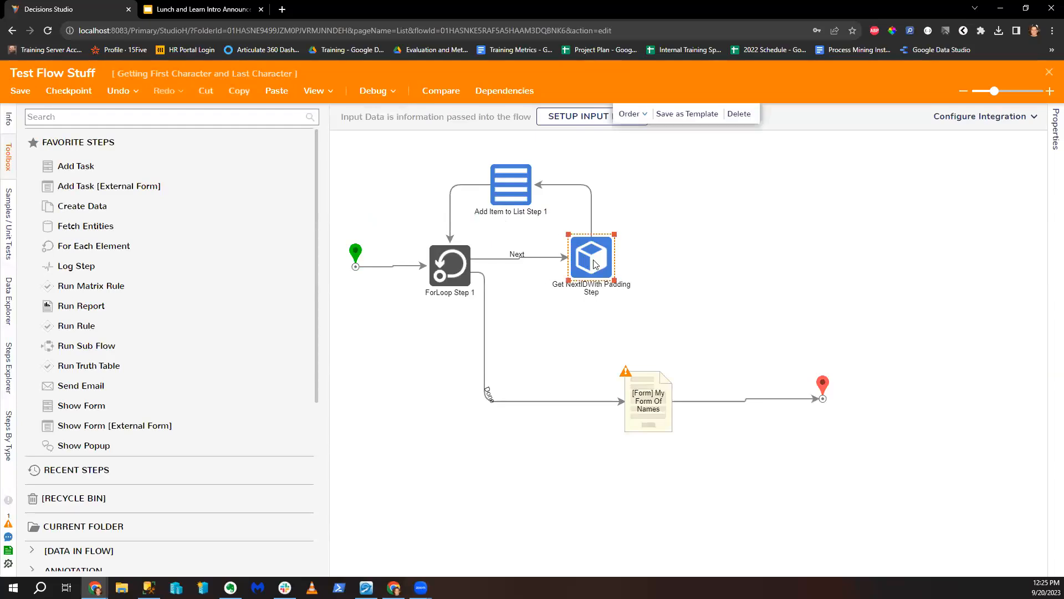
left_click(511, 185)
left_click(441, 267)
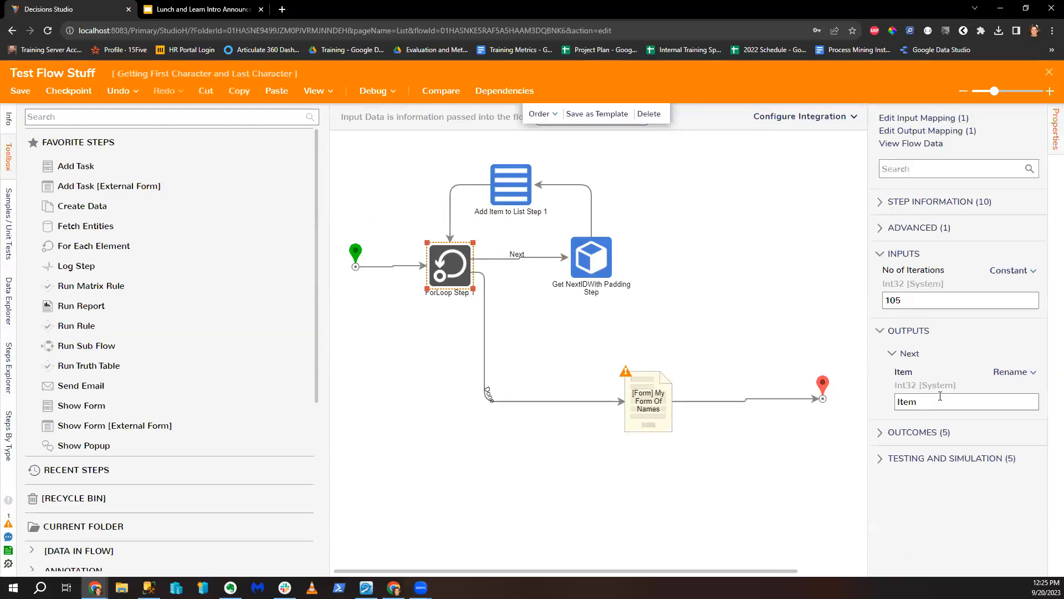
left_click(919, 301)
type("200")
Step: Debug again, scroll the dropdown's IDs past JR303, and close the form
left_click(375, 91)
left_click(522, 260)
left_click(571, 267)
scroll(663, 343, "down", 20)
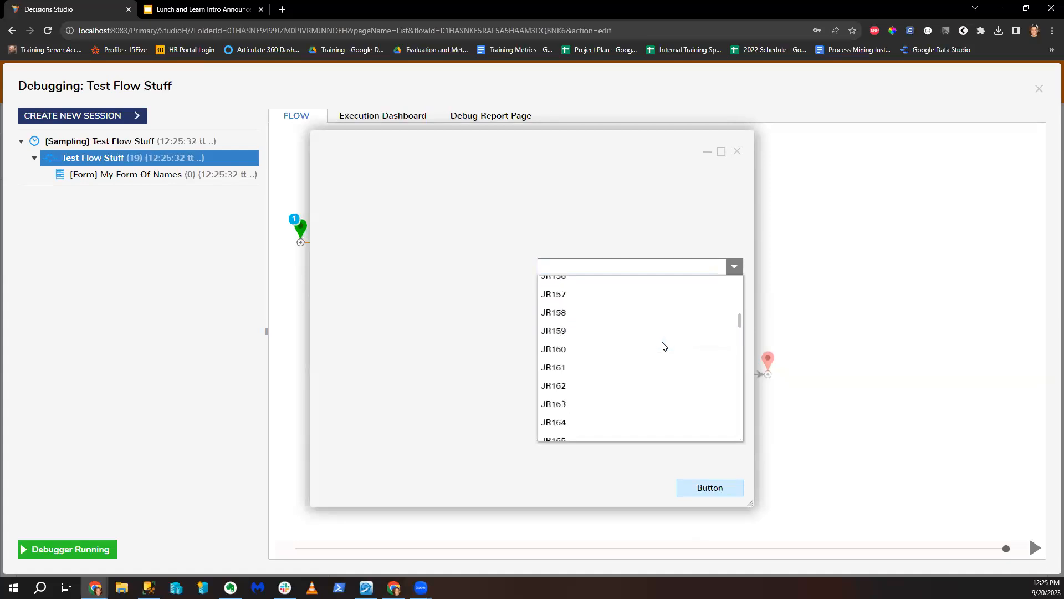
scroll(665, 358, "down", 20)
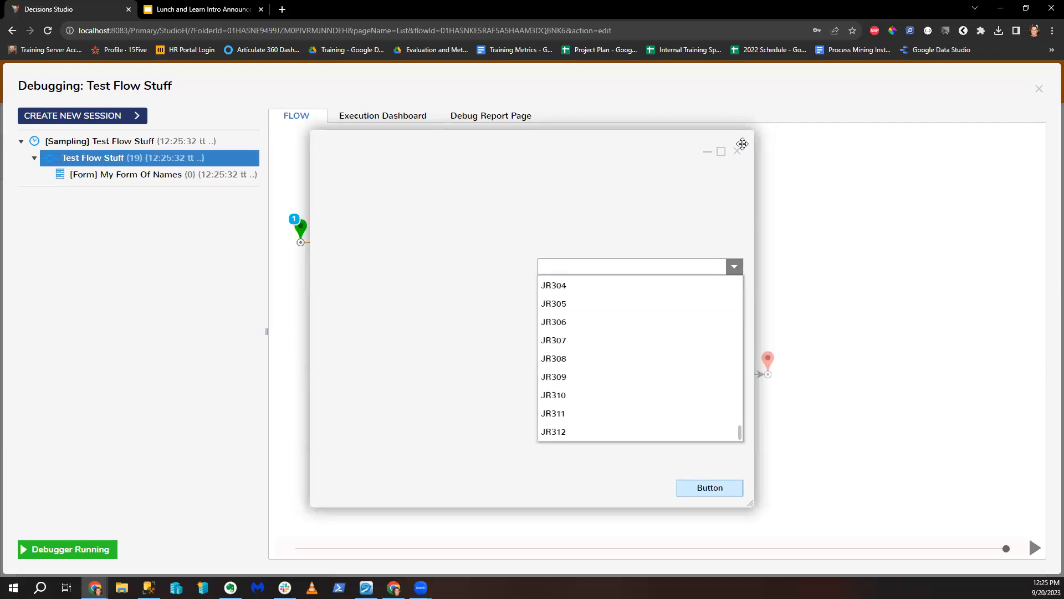
scroll(634, 360, "up", 3)
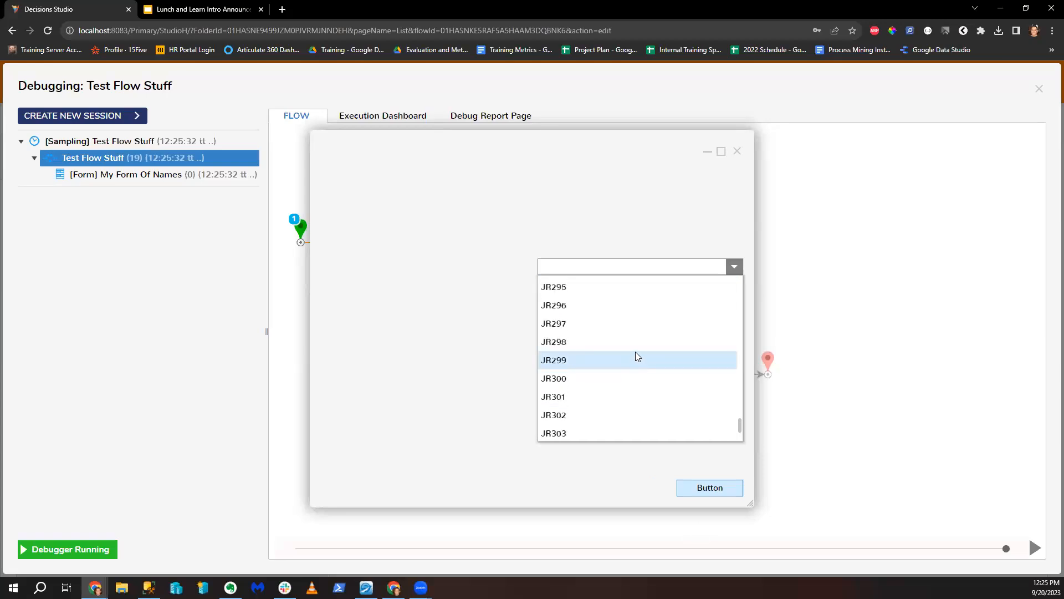
scroll(635, 357, "up", 7)
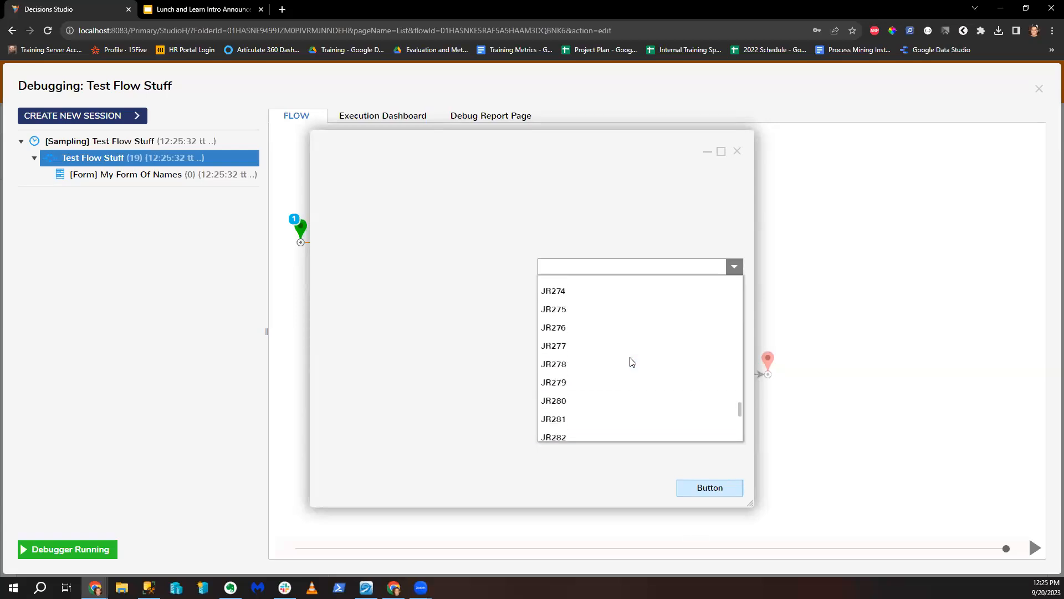
scroll(630, 357, "down", 7)
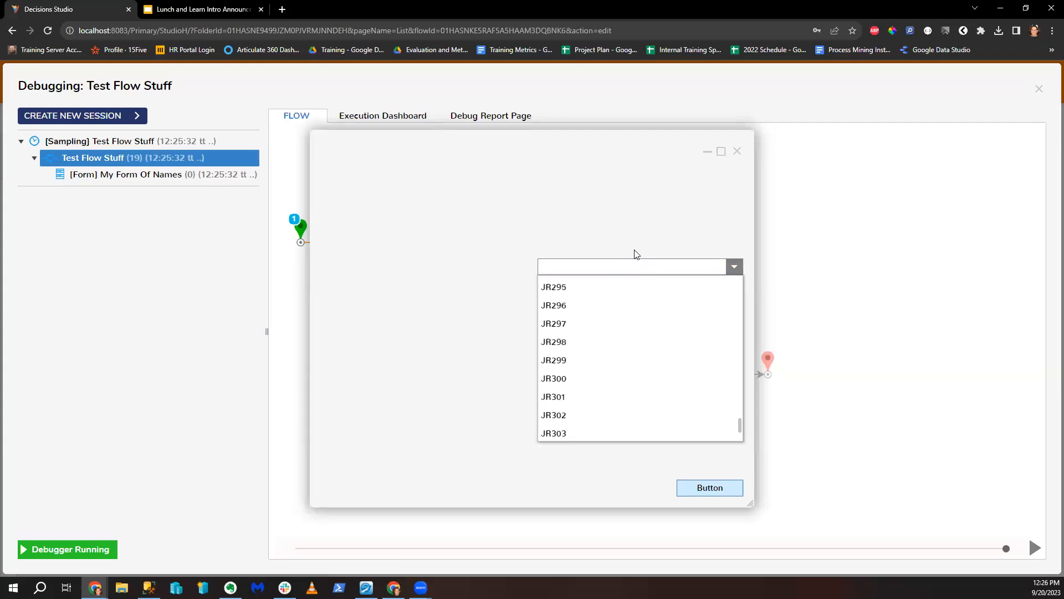
left_click(737, 150)
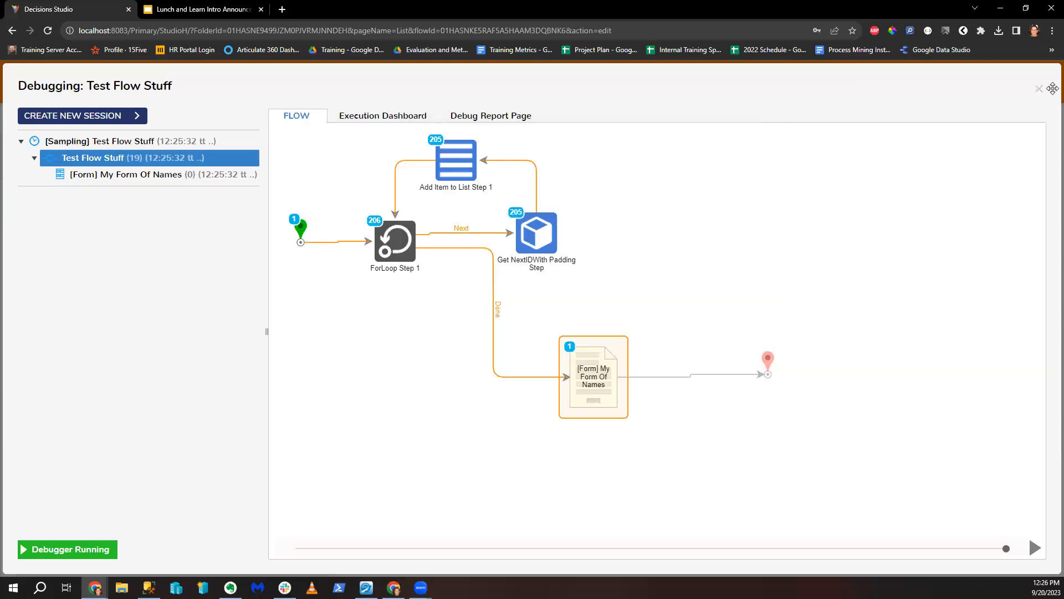
Step: Leave the debugger and give the padded ID step length 2 and prefix SL
left_click(1039, 90)
left_click(609, 265)
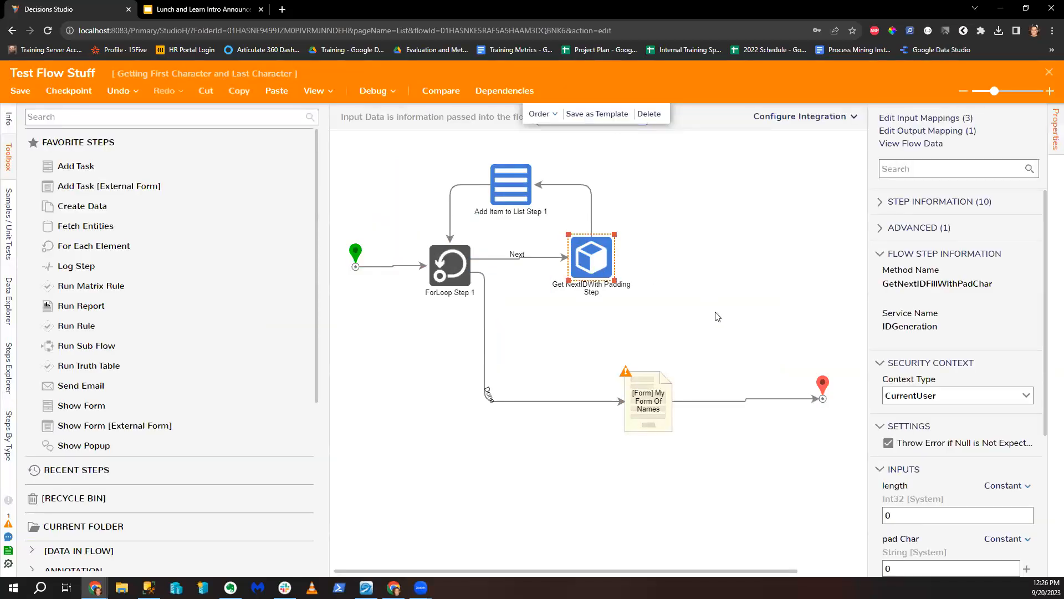
scroll(955, 462, "down", 2)
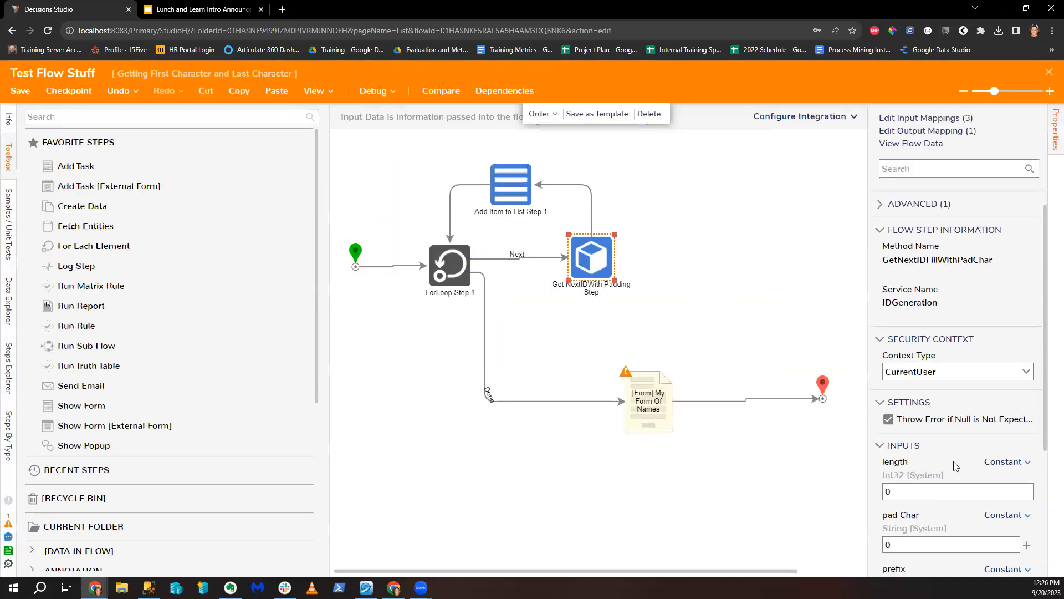
left_click(915, 405)
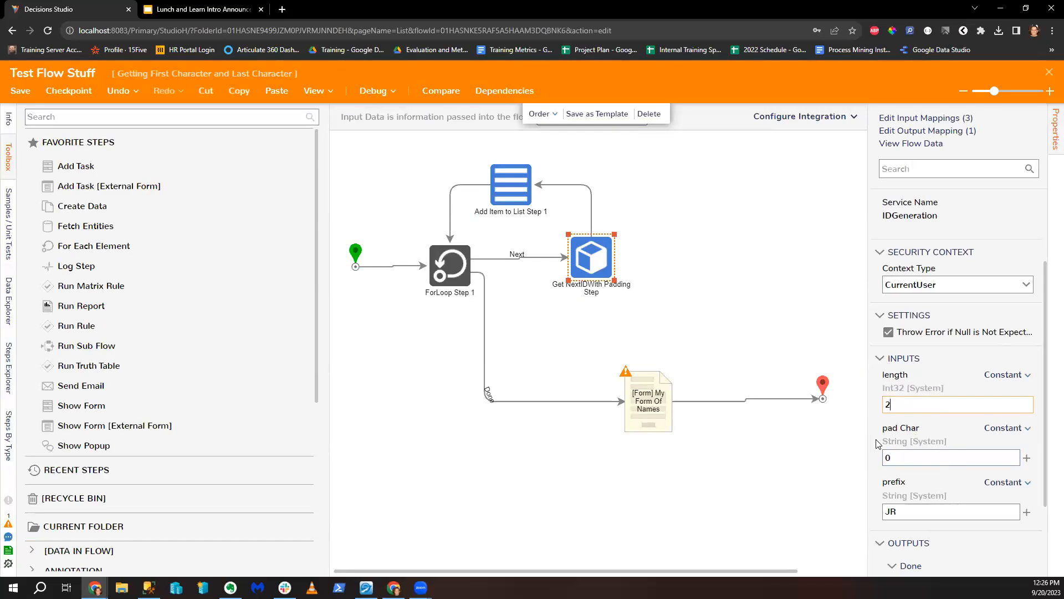
scroll(935, 397, "down", 2)
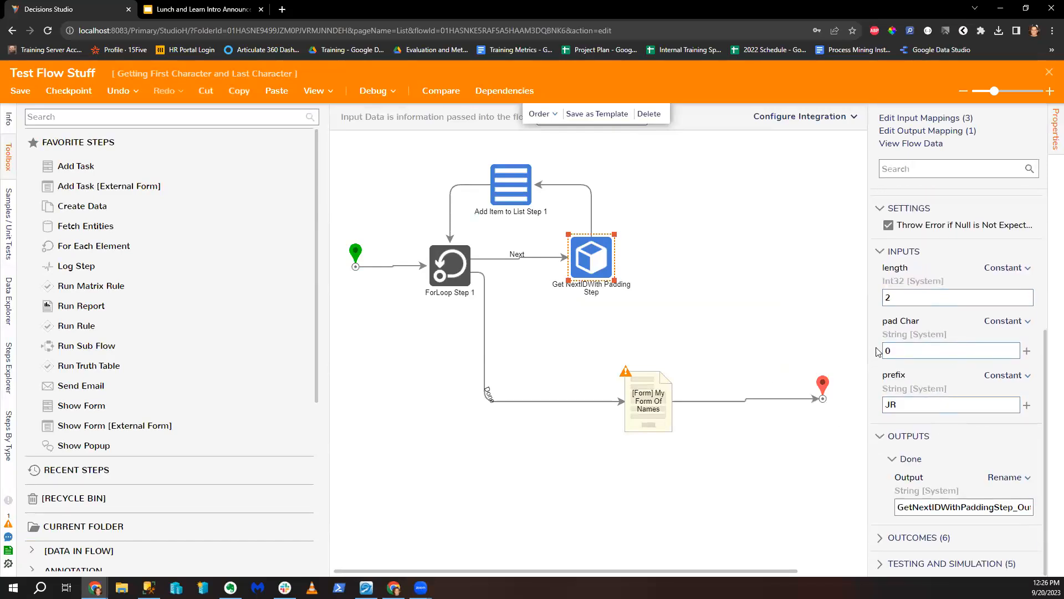
left_click_drag(868, 345, 811, 349)
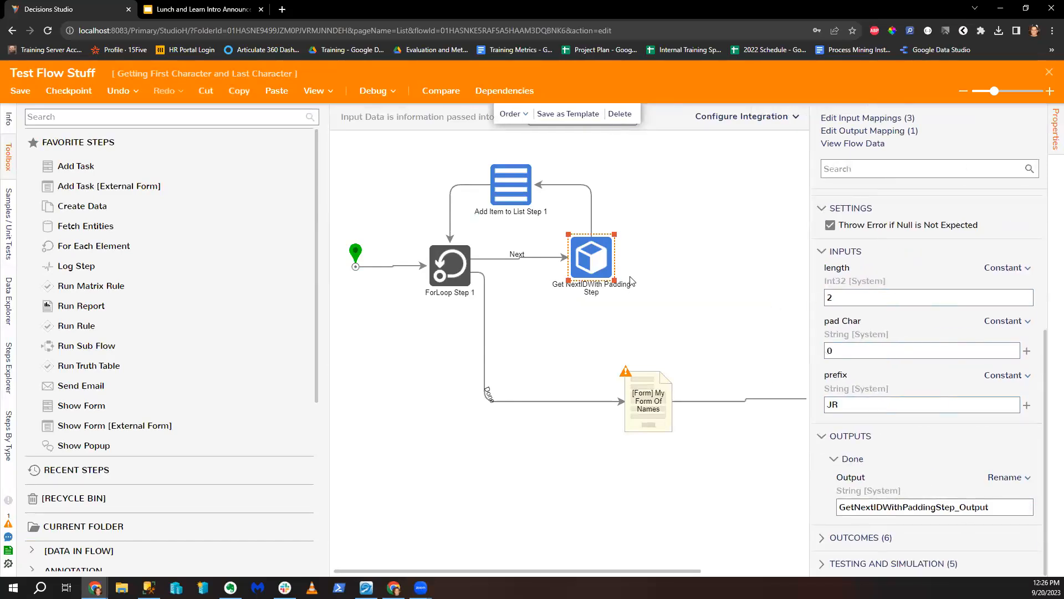
left_click_drag(853, 406, 753, 412)
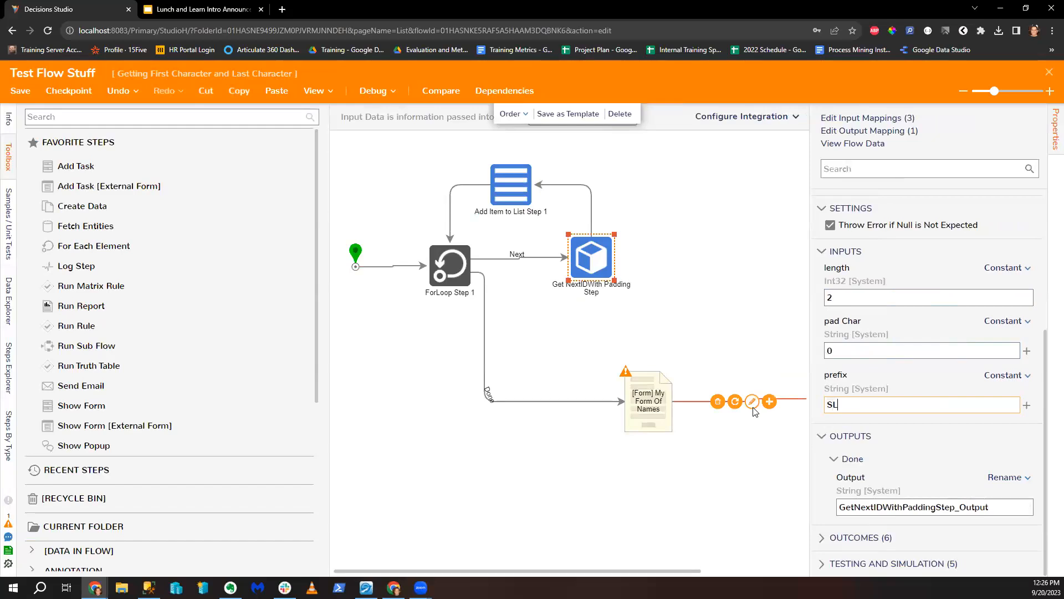
Step: Set ForLoop Step 1 to 100 iterations, then reopen the debugger
left_click(428, 275)
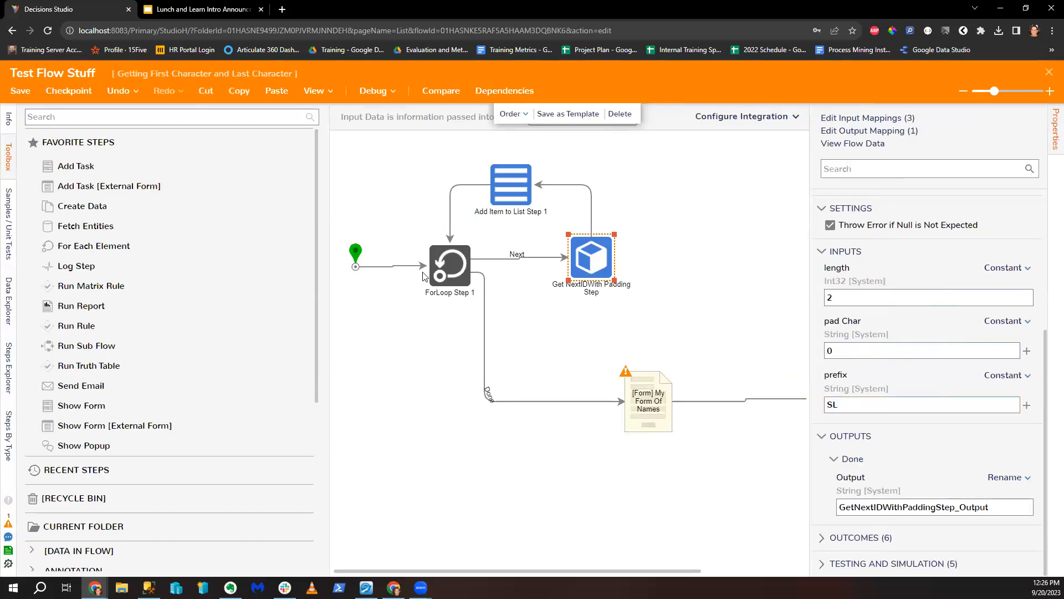
left_click_drag(858, 308, 740, 321)
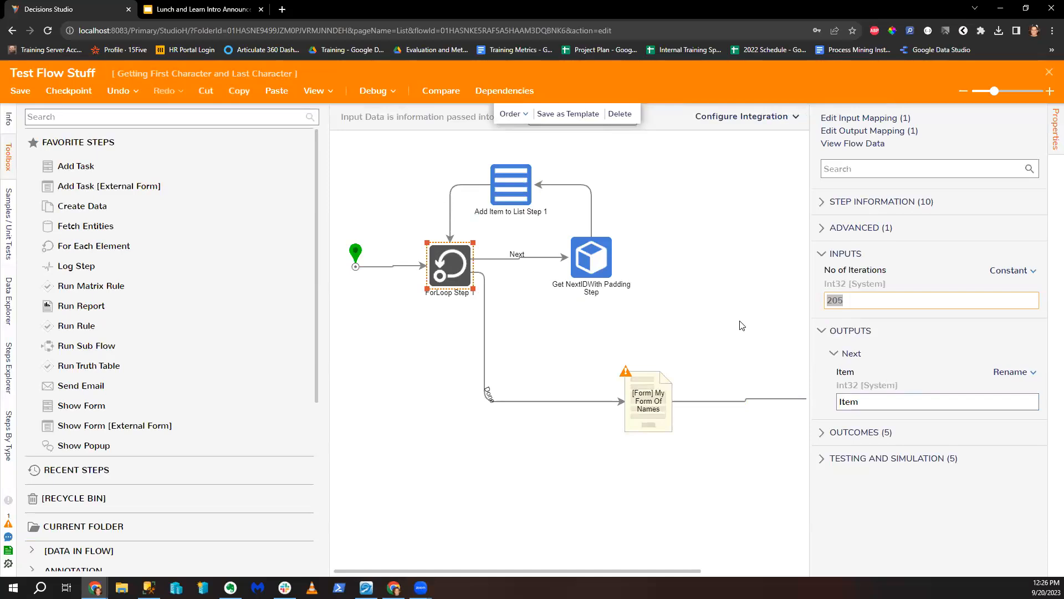
type("50")
left_click(644, 265)
left_click(596, 253)
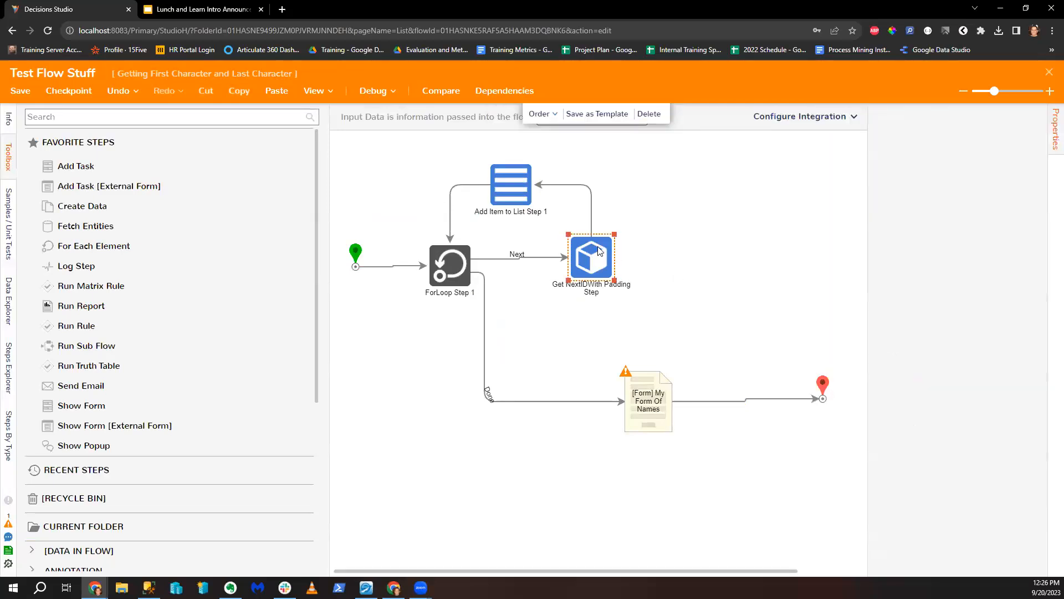
scroll(947, 449, "down", 2)
scroll(947, 449, "up", 3)
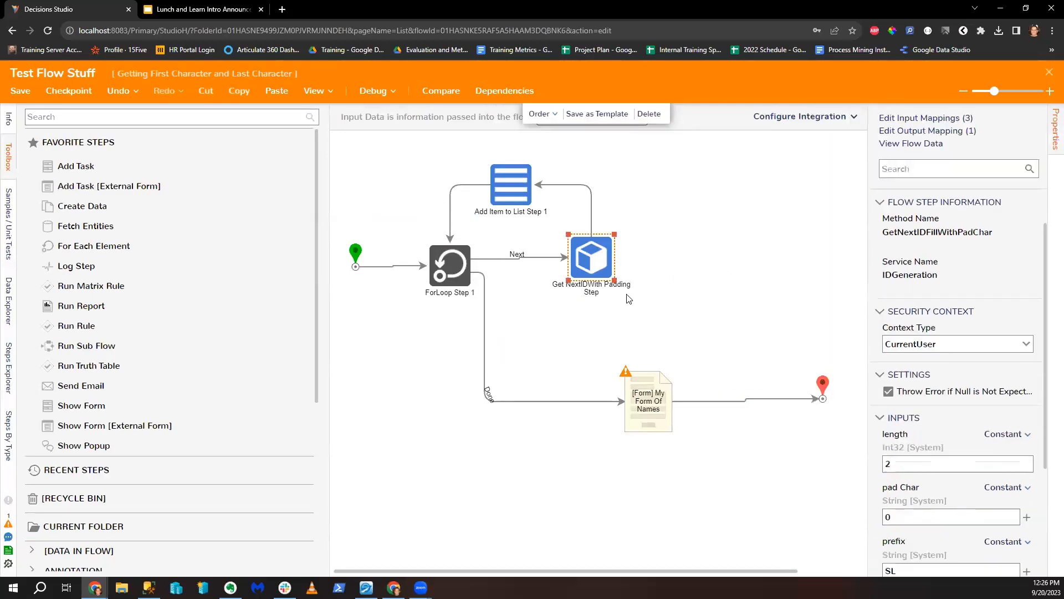
left_click(464, 278)
left_click_drag(911, 301, 819, 313)
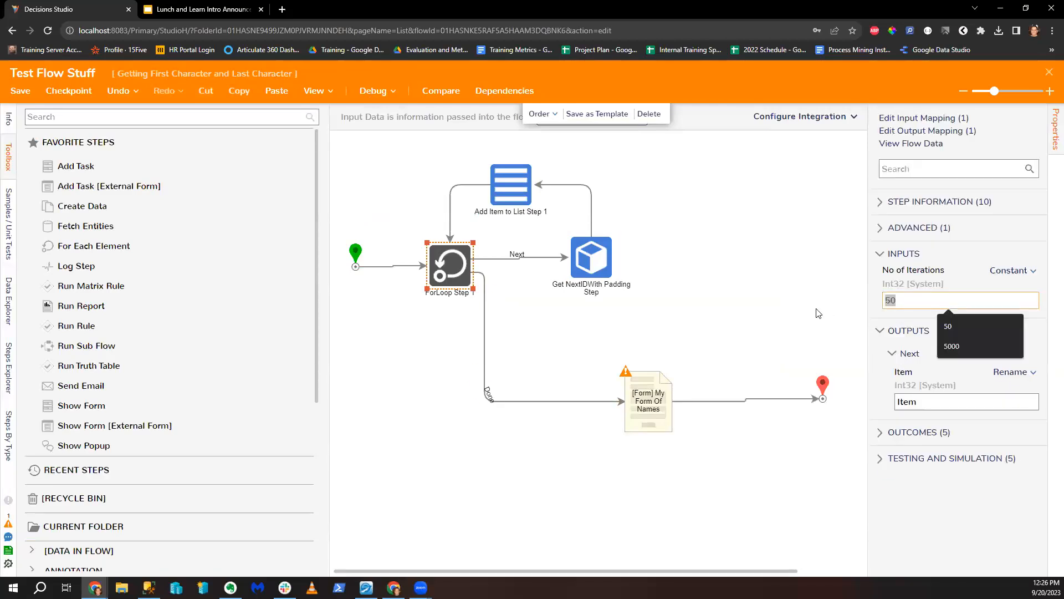
type("100")
left_click(658, 286)
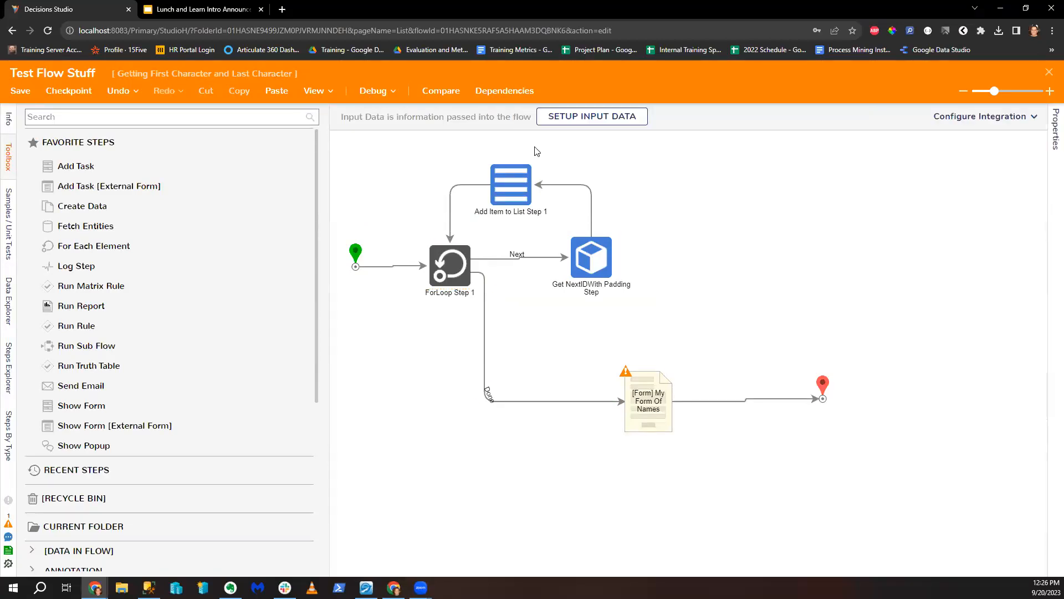
left_click(568, 259)
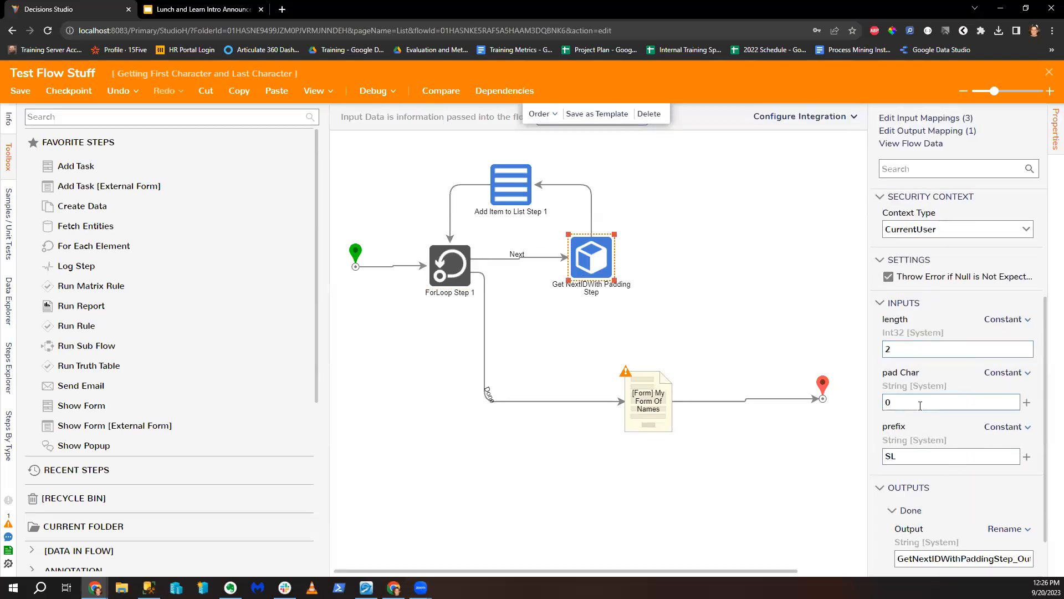
left_click(373, 90)
left_click(597, 269)
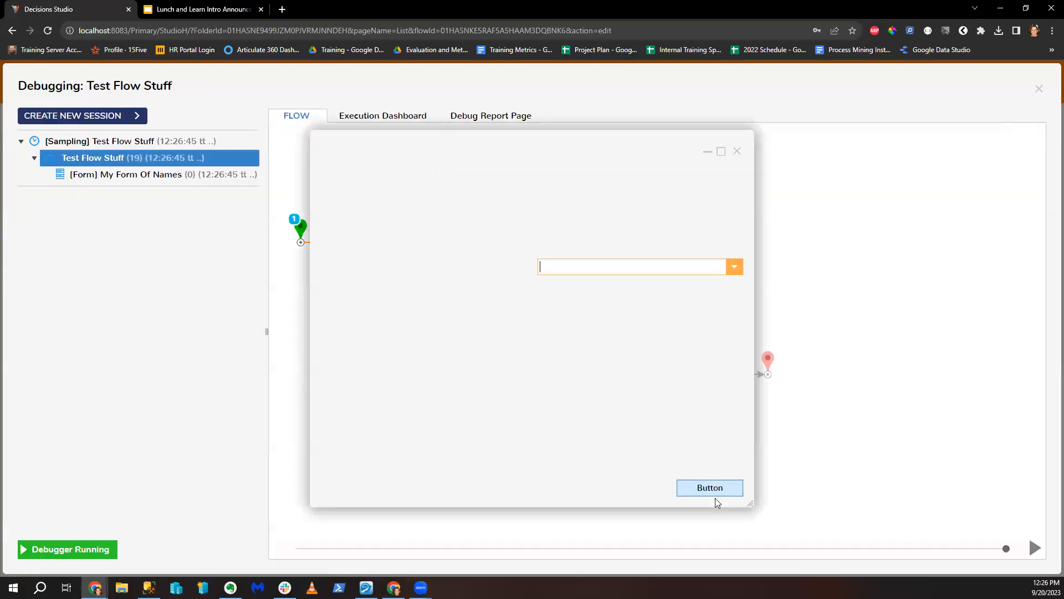
left_click(730, 271)
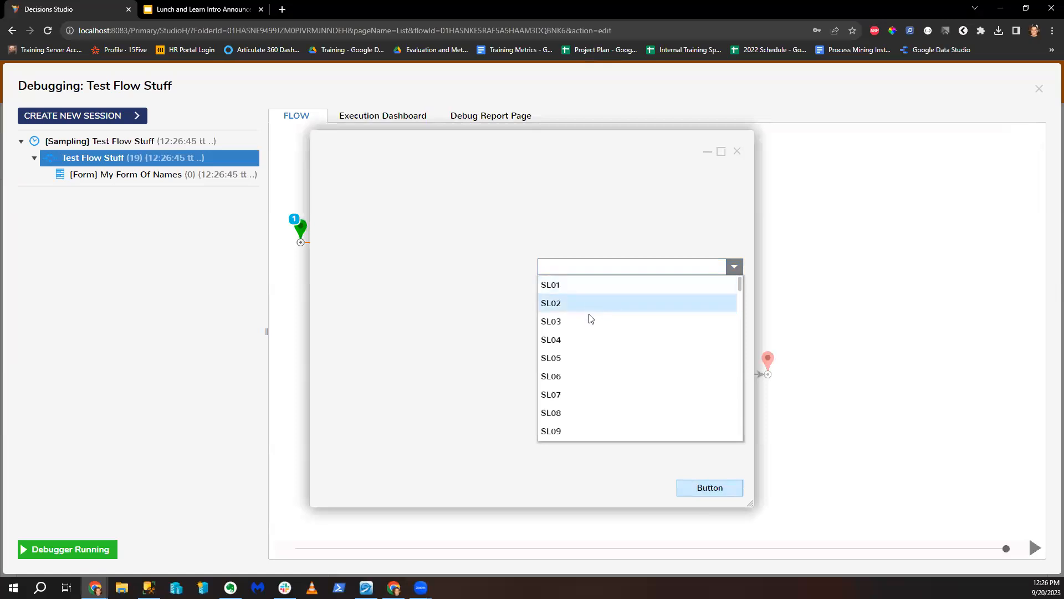
scroll(592, 319, "down", 7)
scroll(576, 417, "down", 4)
scroll(576, 416, "up", 9)
scroll(577, 415, "up", 2)
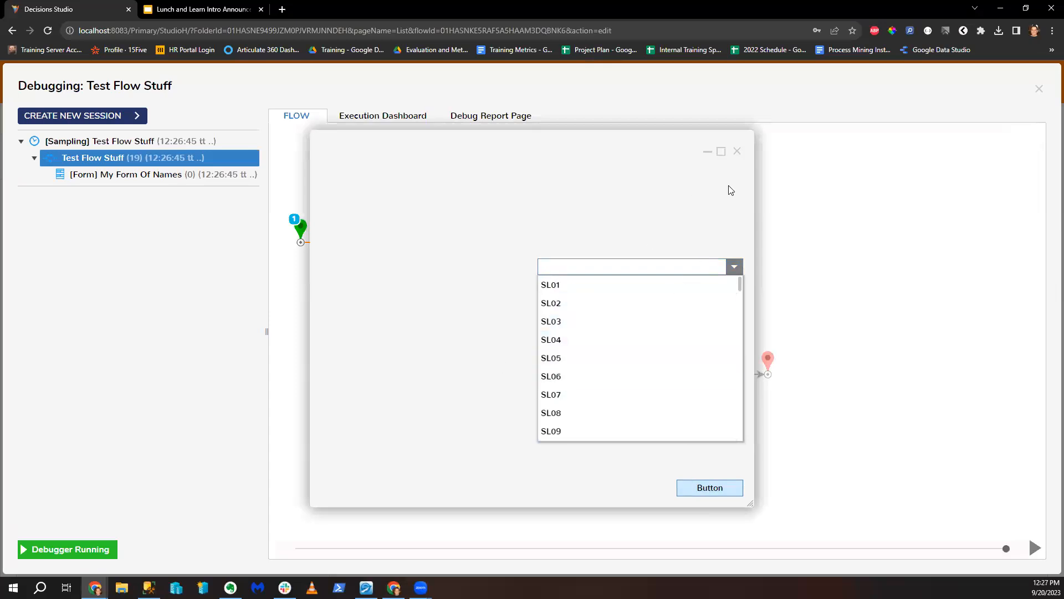
left_click(737, 152)
left_click(1041, 93)
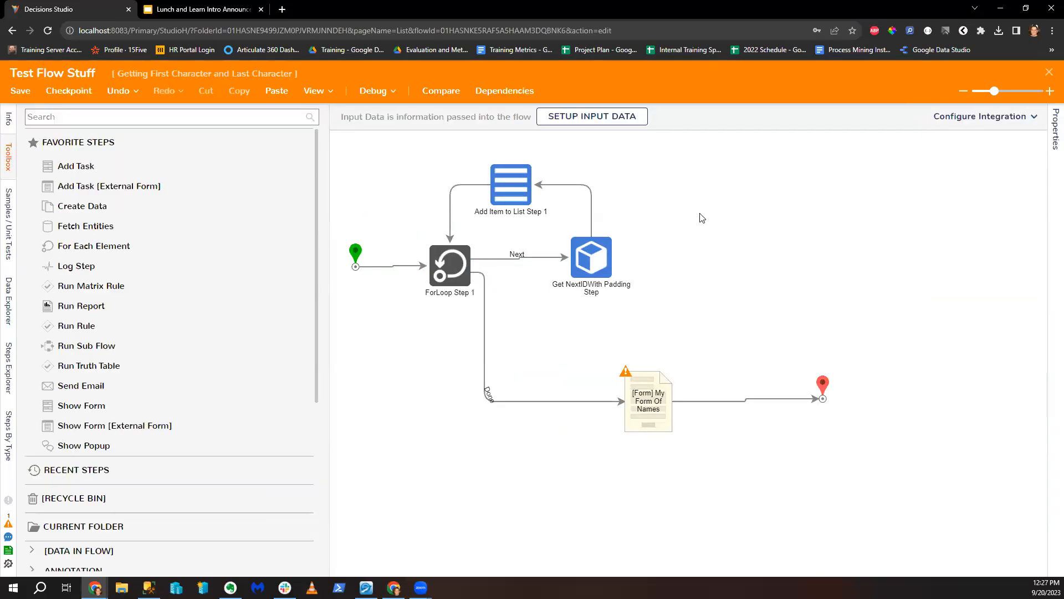
left_click(587, 259)
left_click(915, 521)
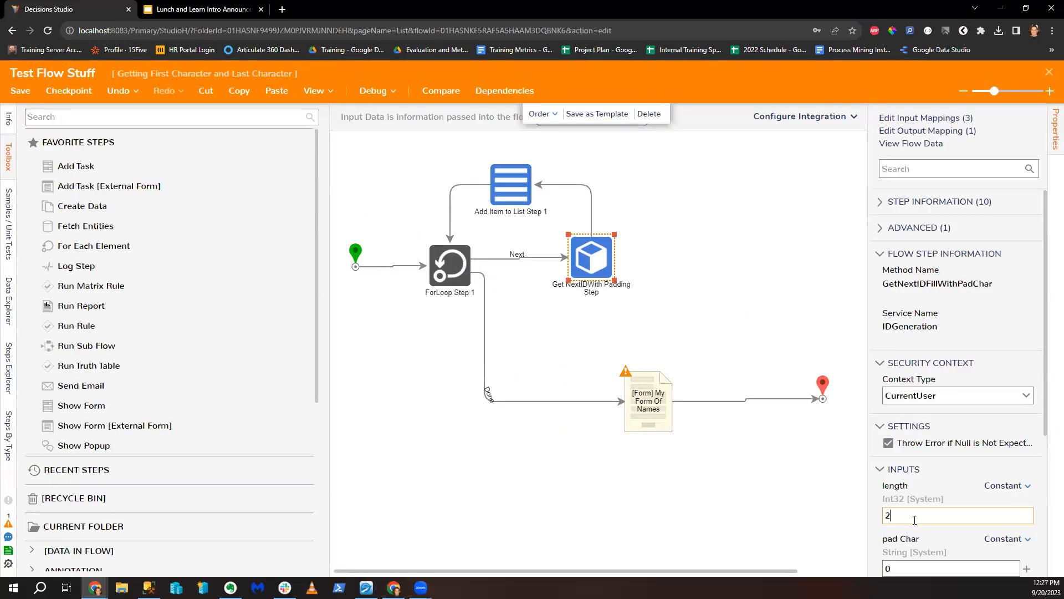
left_click(616, 323)
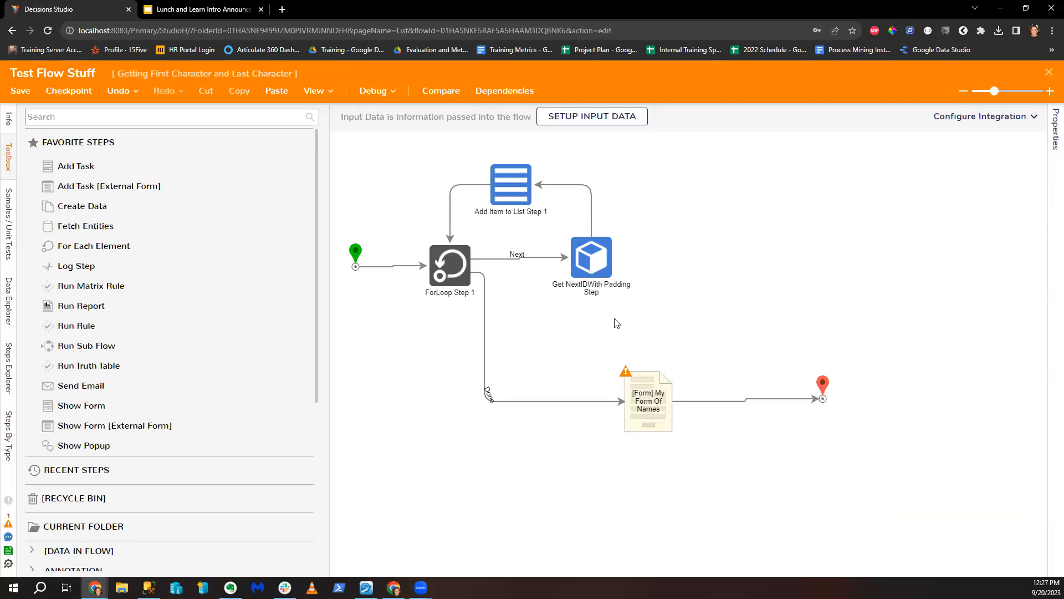
left_click(373, 100)
left_click(1039, 89)
left_click(581, 274)
Step: Give Get NextIDWith Padding Step length 3 and prefix WP
left_click(371, 91)
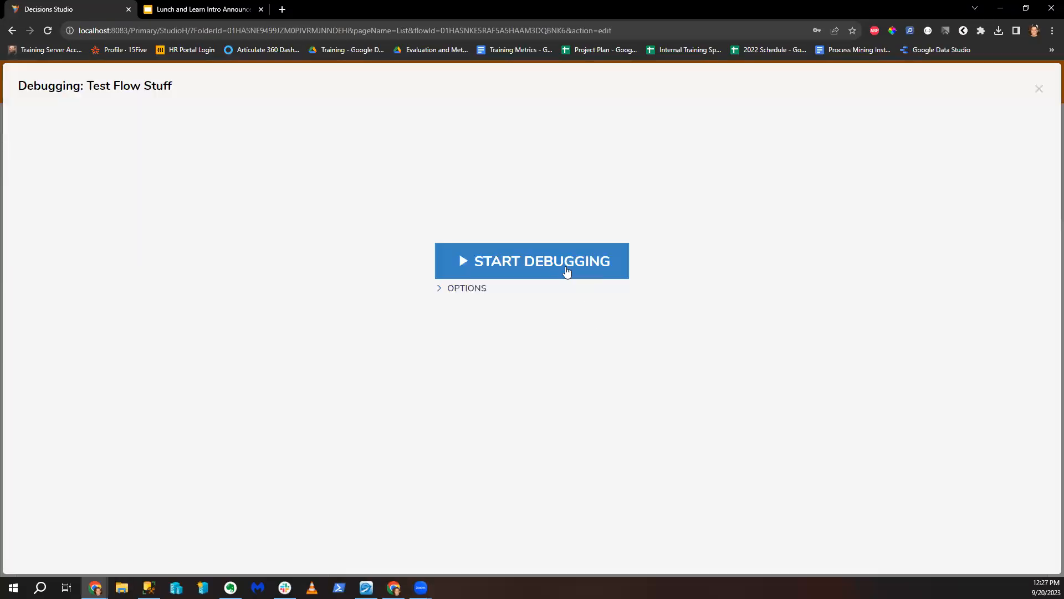
left_click(1039, 87)
left_click(598, 260)
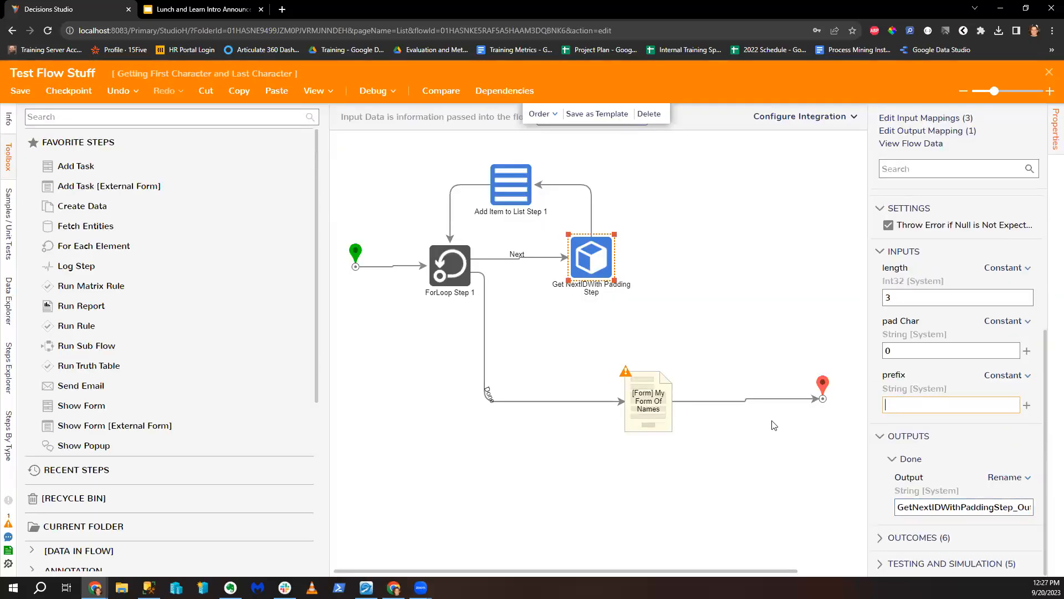
left_click(697, 328)
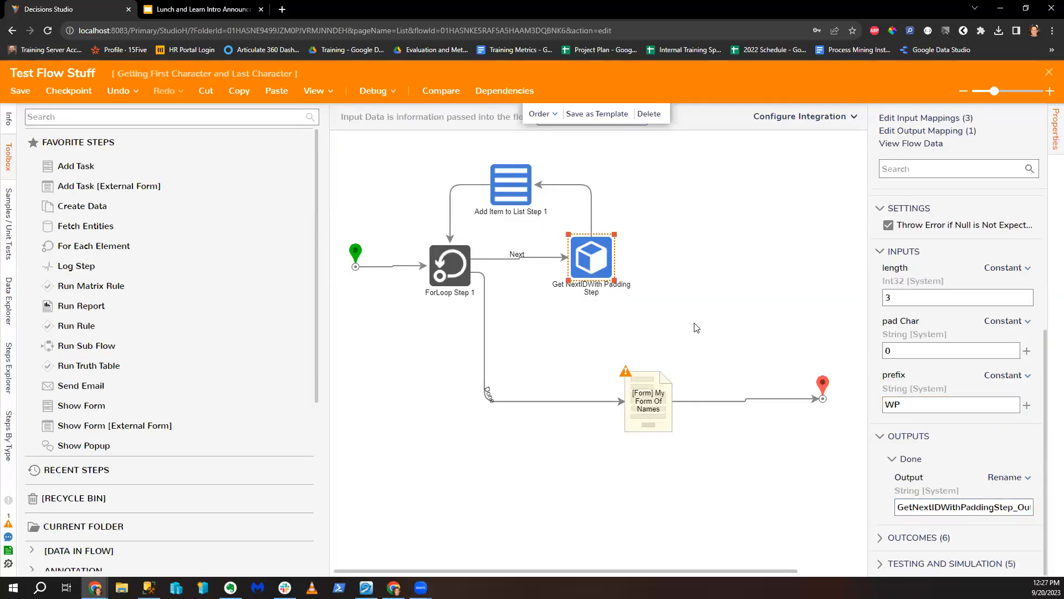
Step: Run the flow in the debugger, check the generated IDs start at WP001, then leave the debugger
left_click(379, 97)
left_click(532, 261)
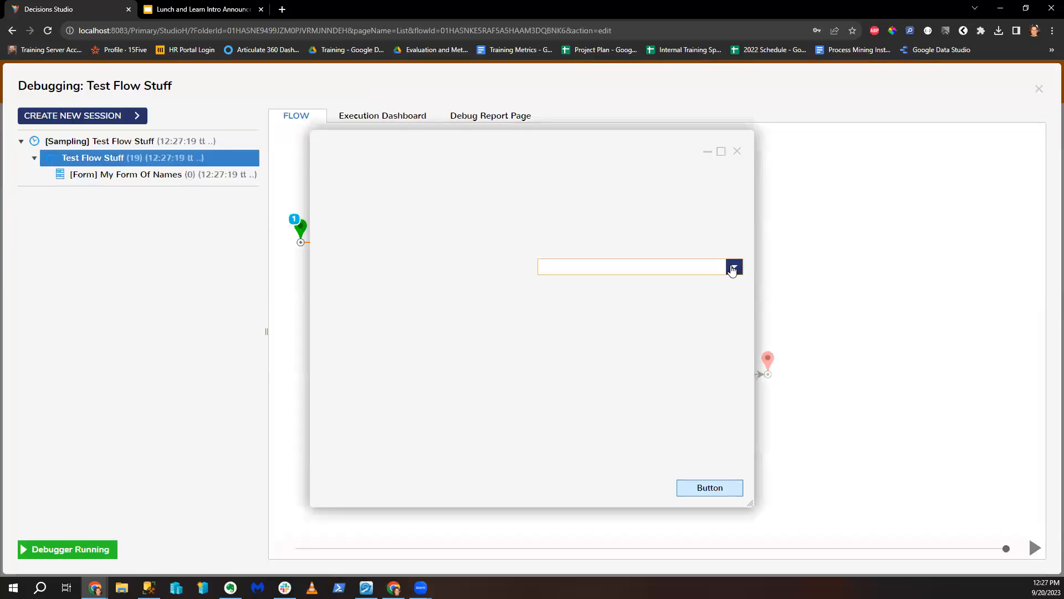
left_click(733, 269)
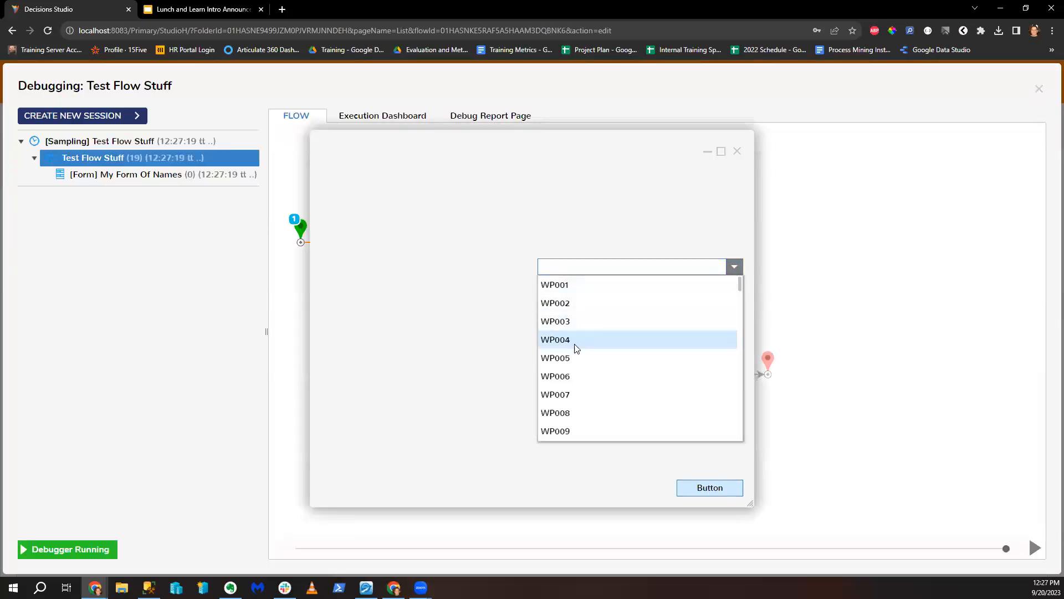
scroll(581, 390, "down", 5)
scroll(583, 395, "down", 7)
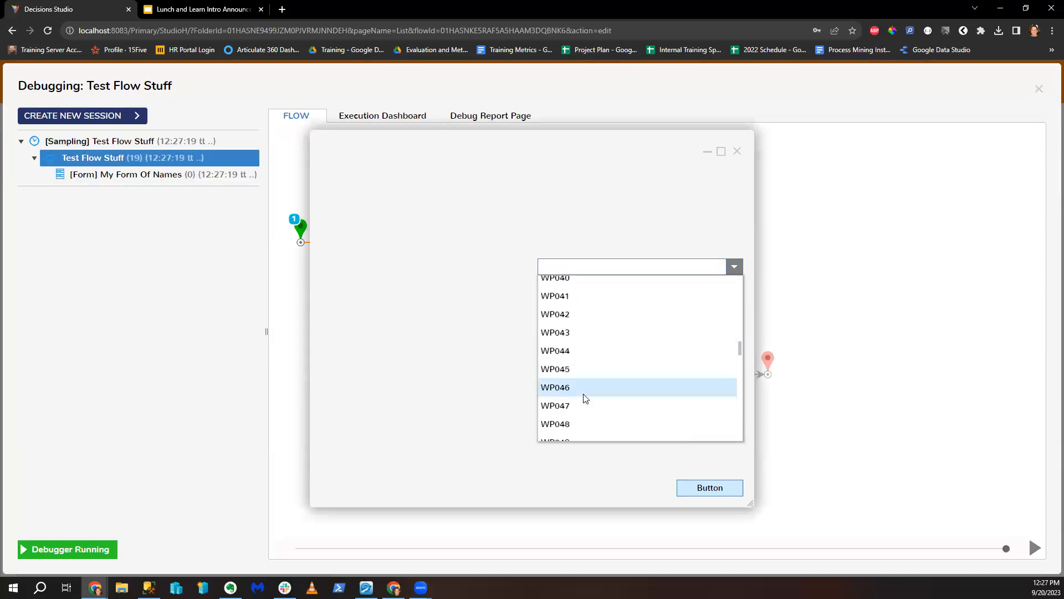
scroll(586, 398, "up", 3)
left_click(737, 151)
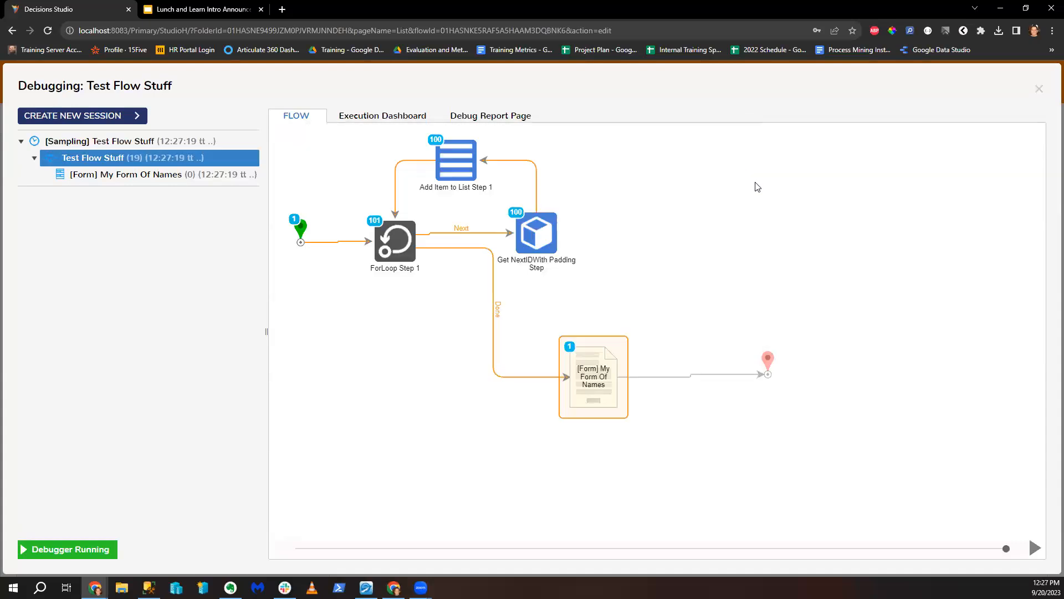
left_click(1039, 88)
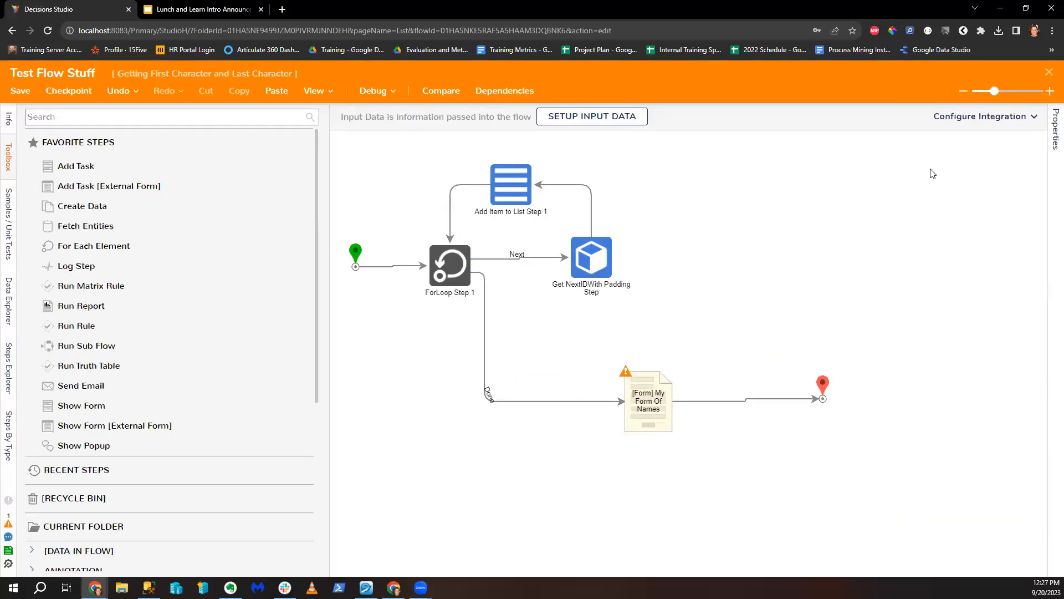
Step: Save the flow and close the flow designer
left_click(21, 90)
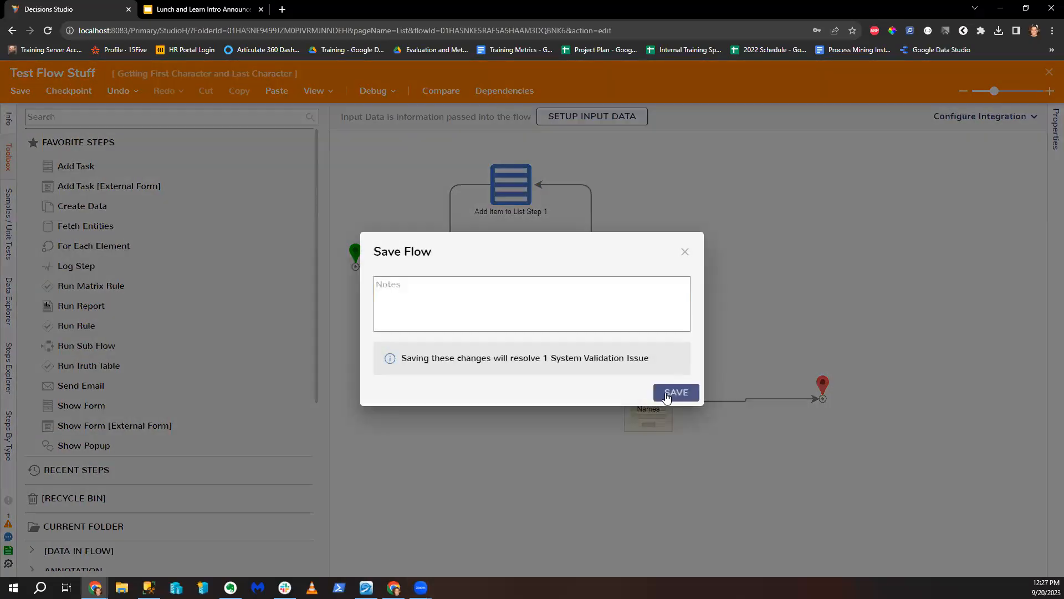
left_click(667, 397)
left_click(1049, 72)
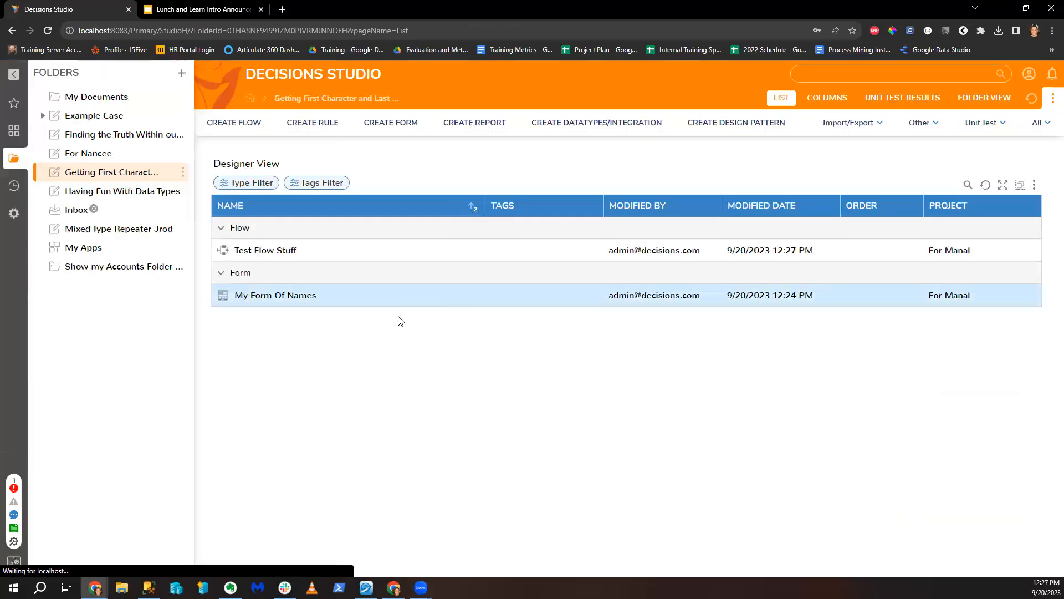
Step: Export the Getting First Character and Last Character folder for download, then dismiss the export dialog
left_click(183, 175)
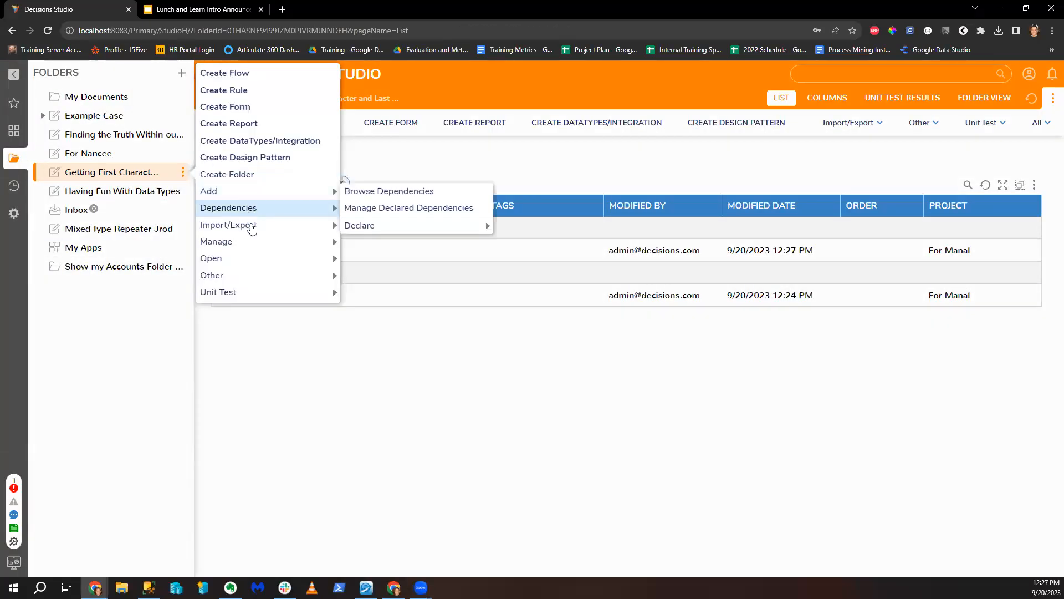
mouse_move(260, 243)
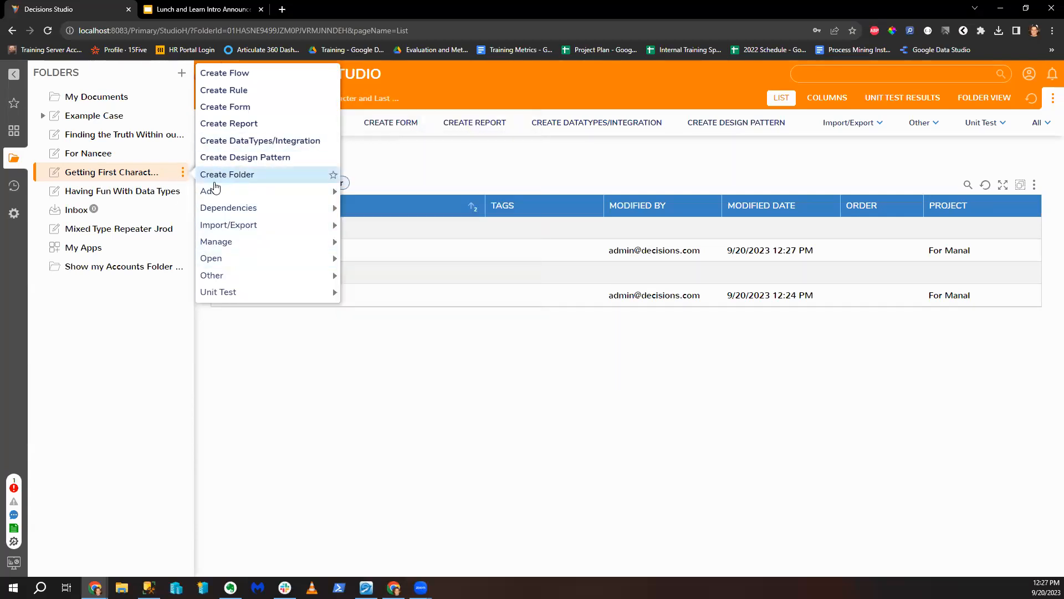
mouse_move(292, 226)
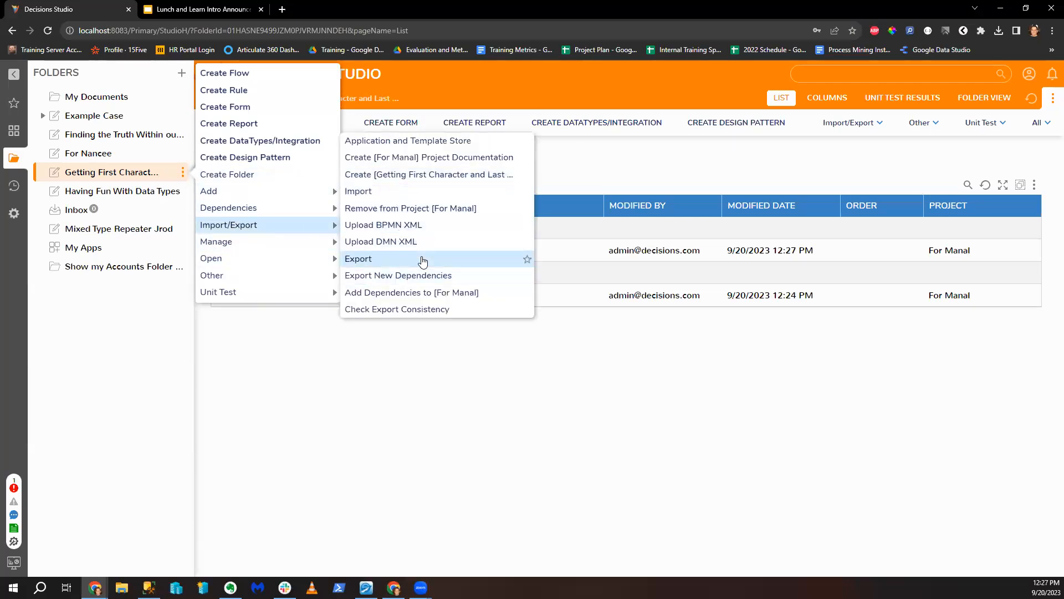
left_click(403, 278)
left_click(661, 431)
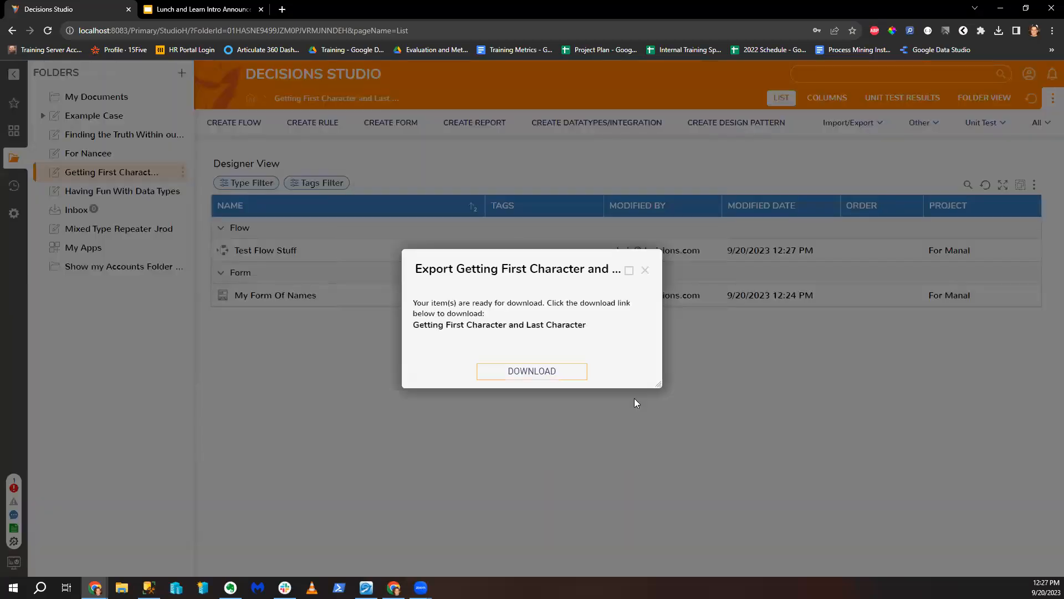
left_click(645, 270)
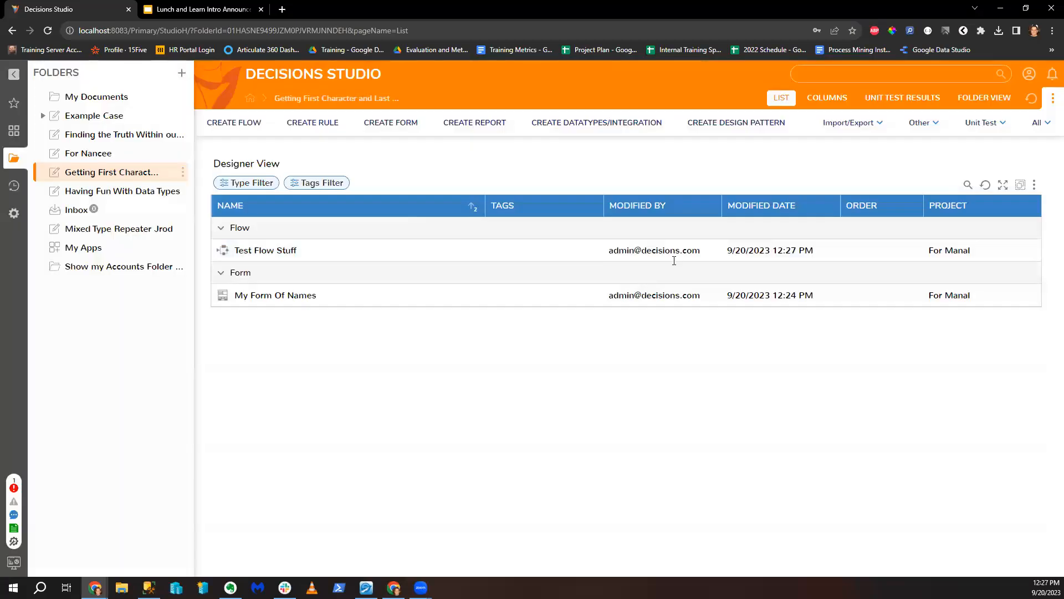
right_click(148, 174)
Step: Create a designer project folder named 'Fr' at the root
mouse_move(245, 266)
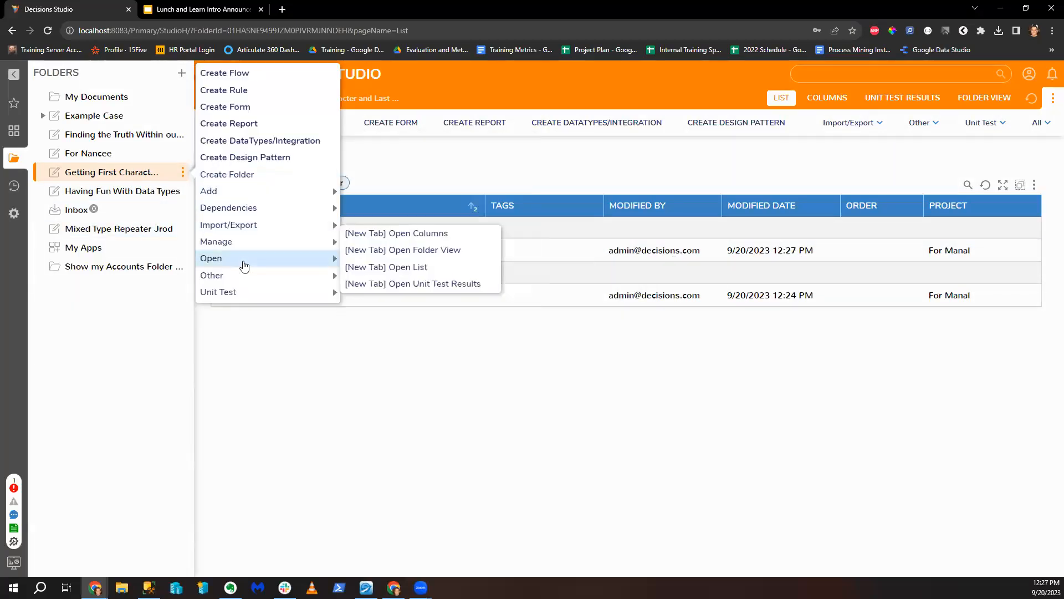
left_click(410, 323)
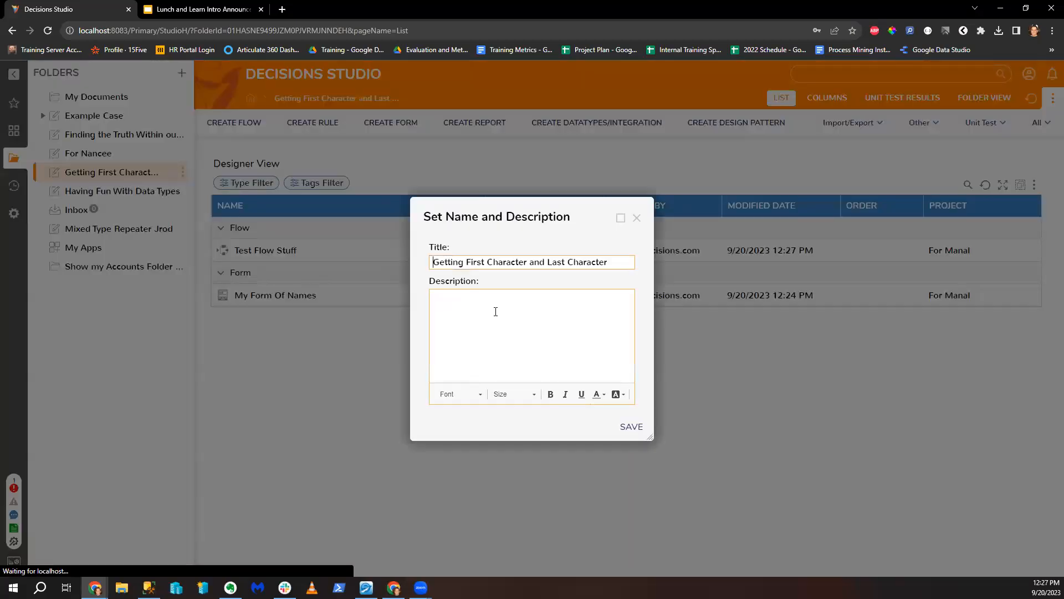
left_click(637, 217)
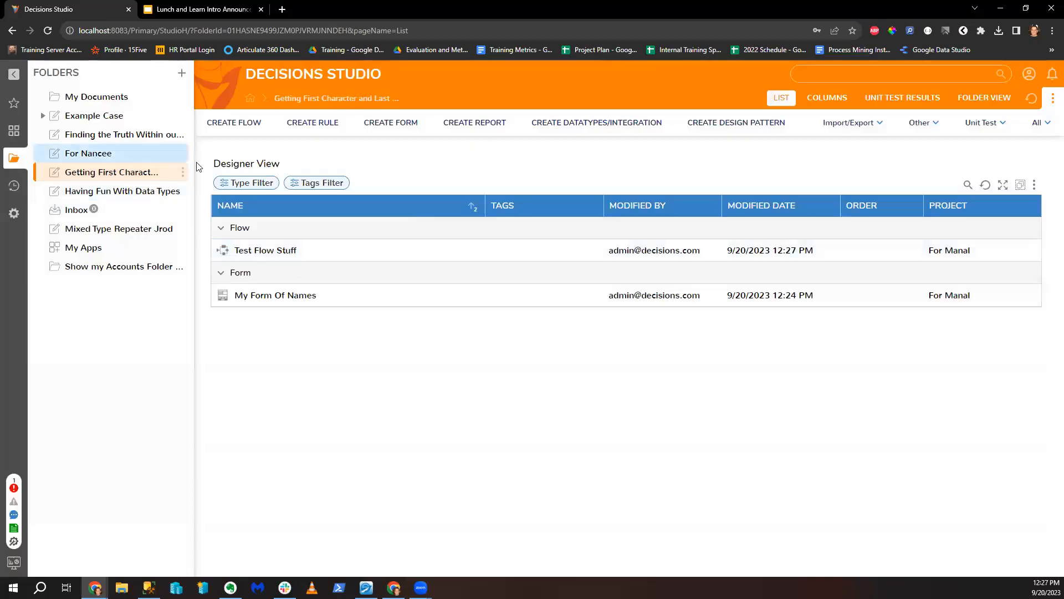
left_click(183, 172)
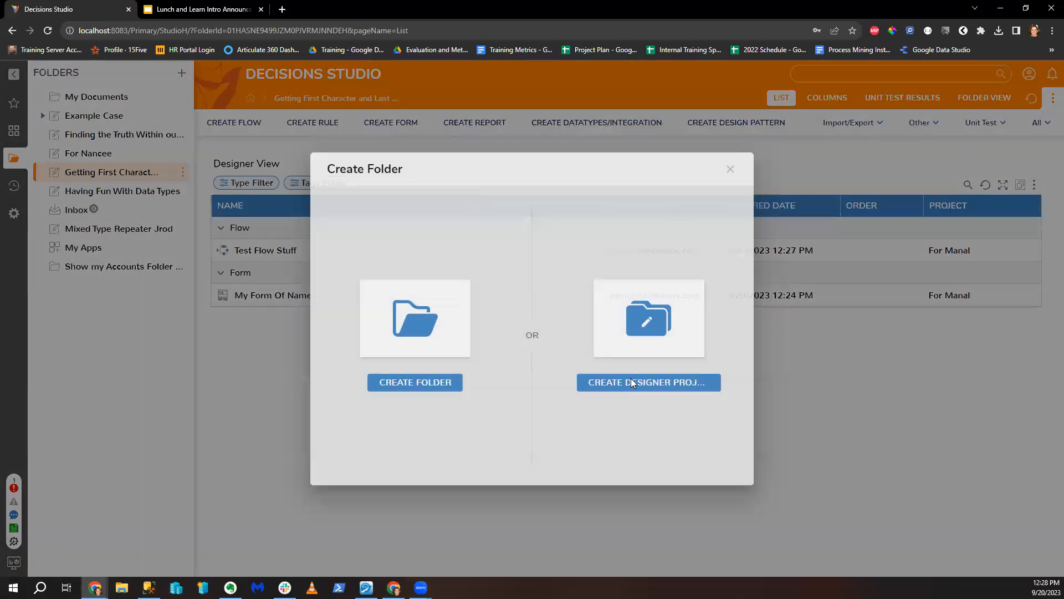
left_click(631, 379)
type("F")
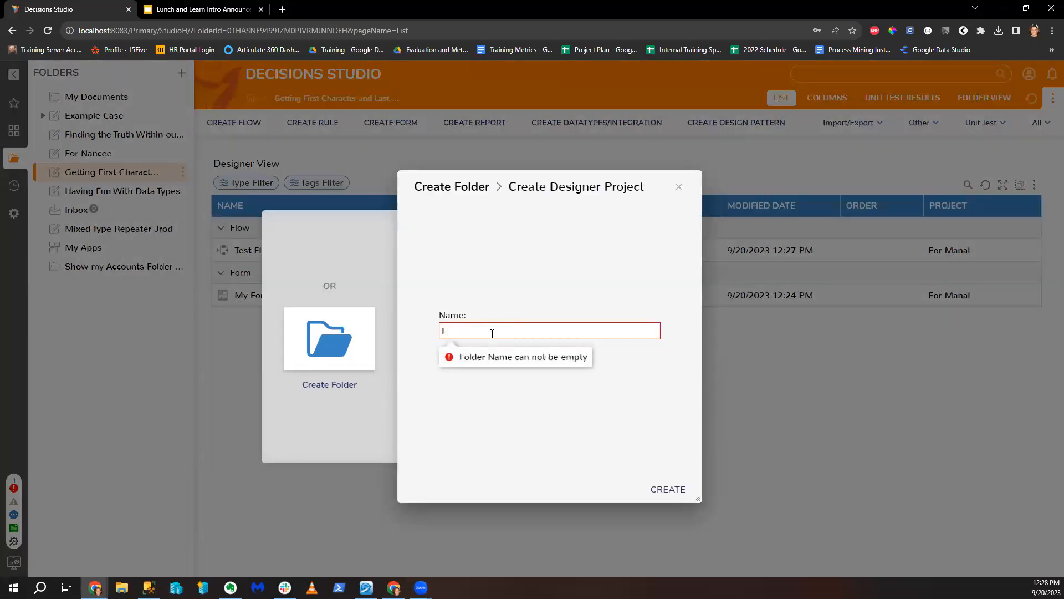
type("r Manal 2")
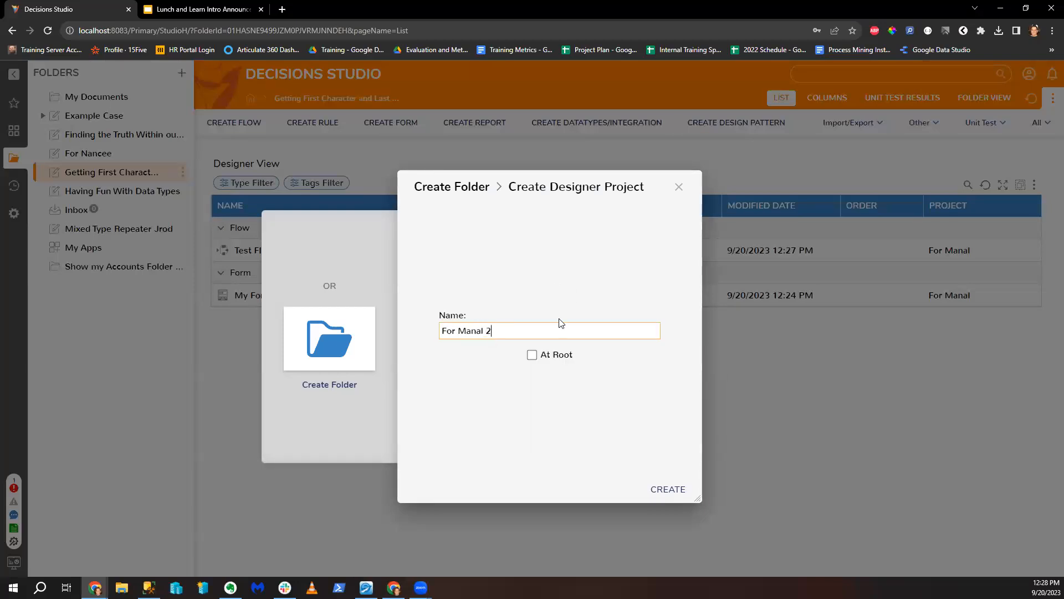
left_click(542, 358)
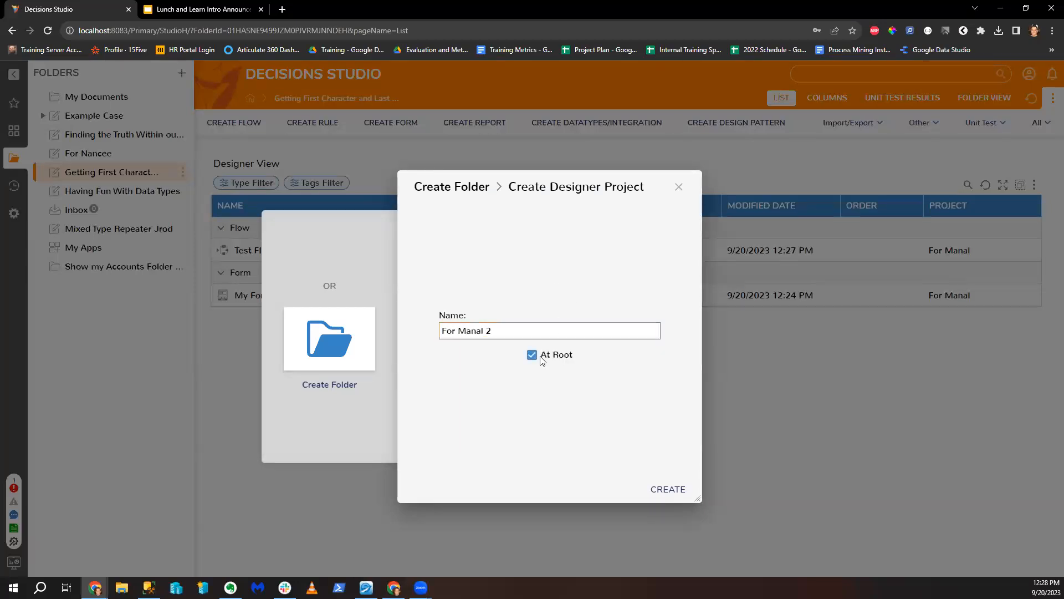
left_click(662, 489)
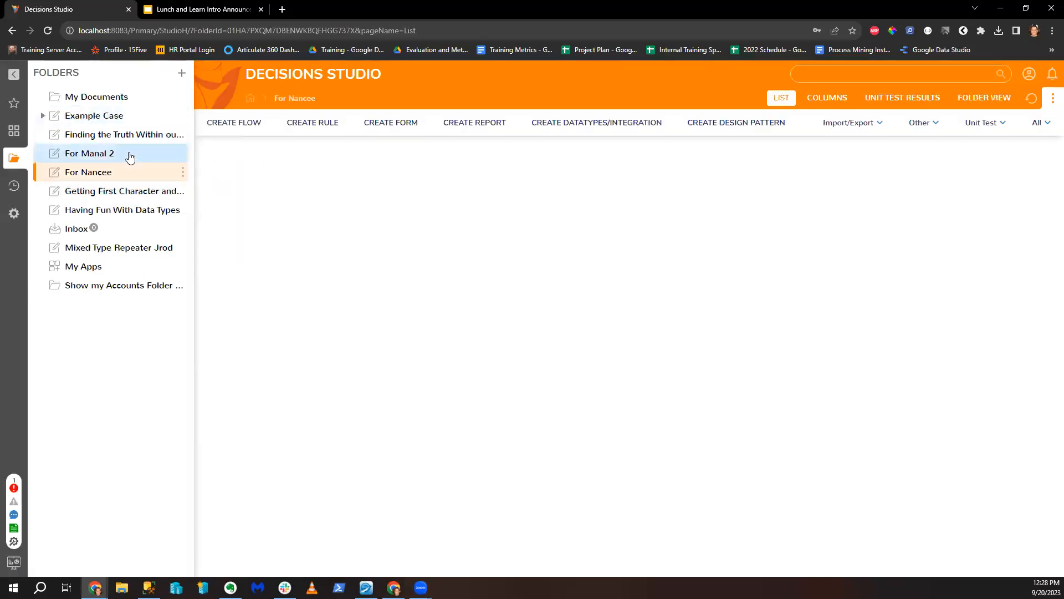
Step: Return to Getting First Character and Last Character and bring up actions for Test Flow Stuff and My Form Of Names
left_click(97, 173)
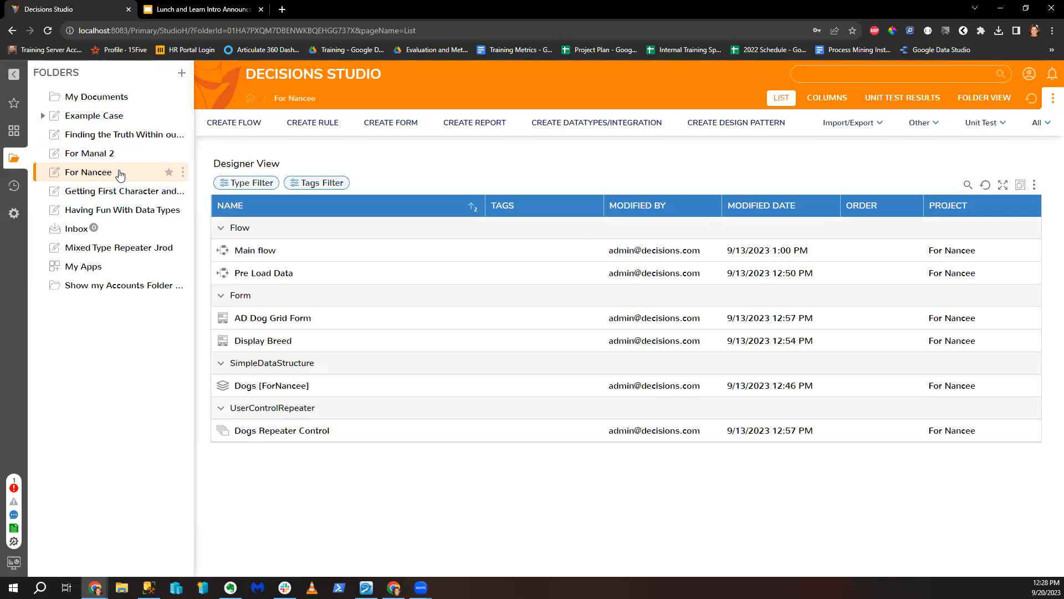
left_click(126, 194)
right_click(315, 249)
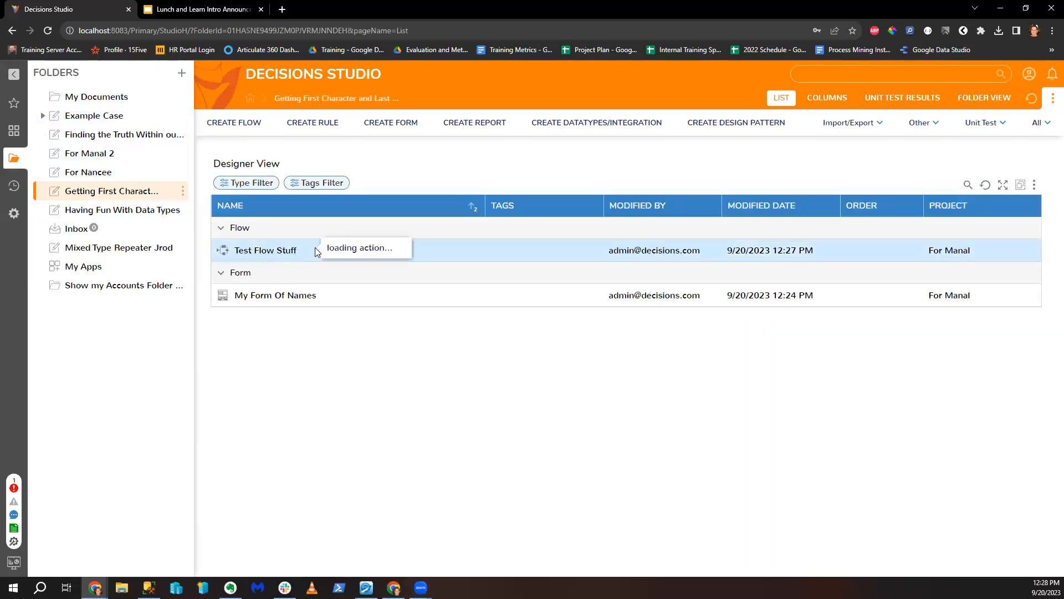
mouse_move(347, 261)
left_click(285, 347)
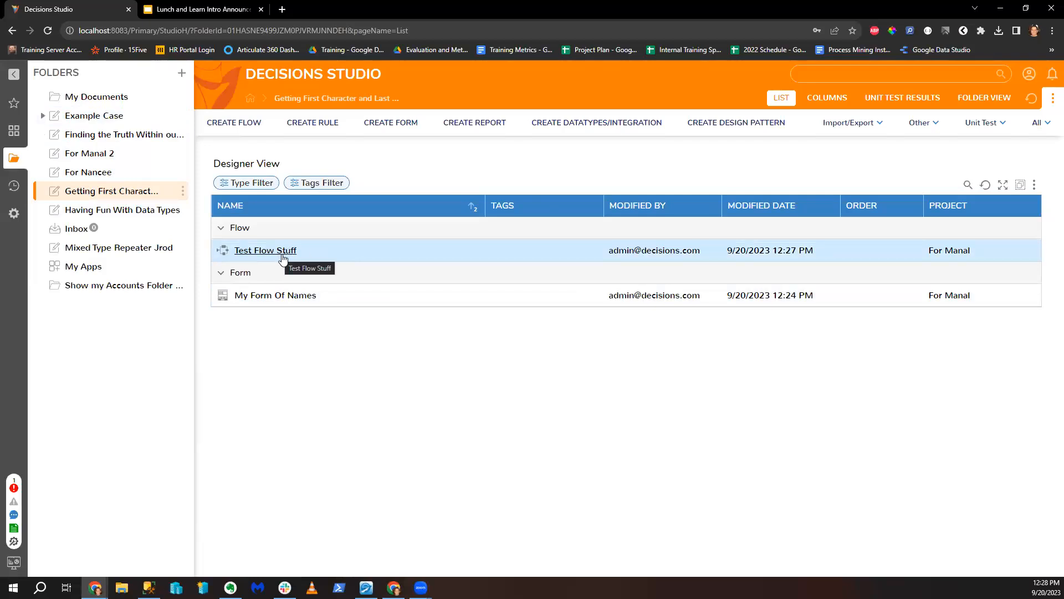
right_click(361, 293)
Step: Copy the My Form Of Names form and close the copy's designer
mouse_move(415, 316)
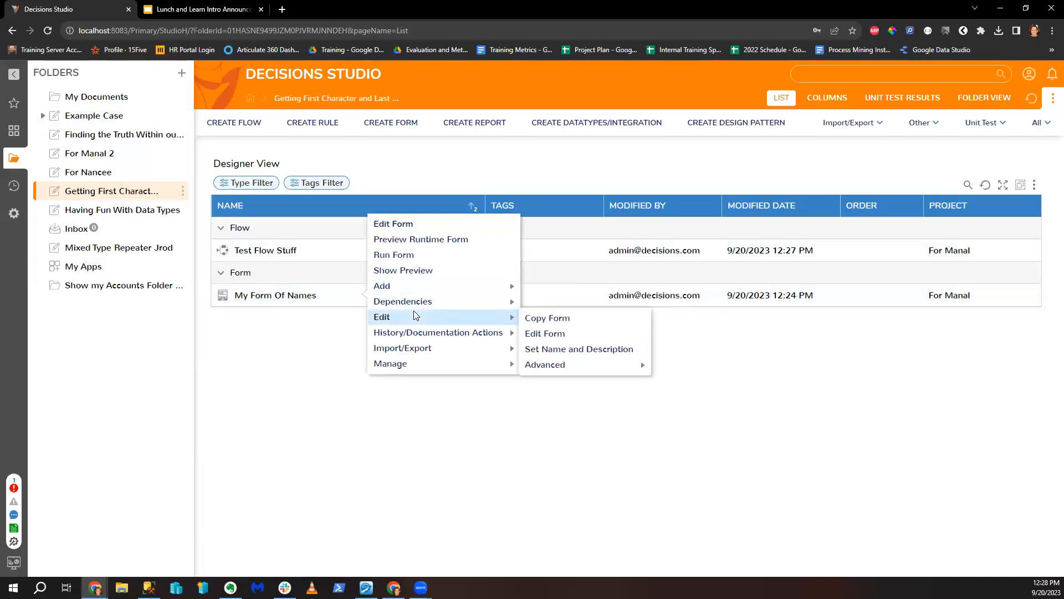
right_click(305, 300)
mouse_move(339, 322)
left_click(489, 323)
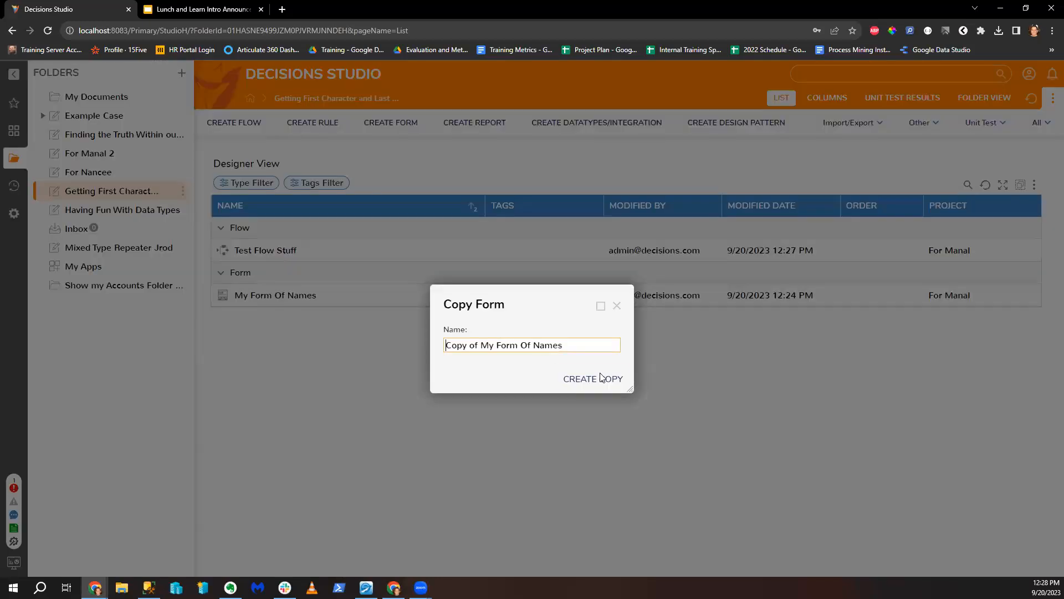
left_click(597, 379)
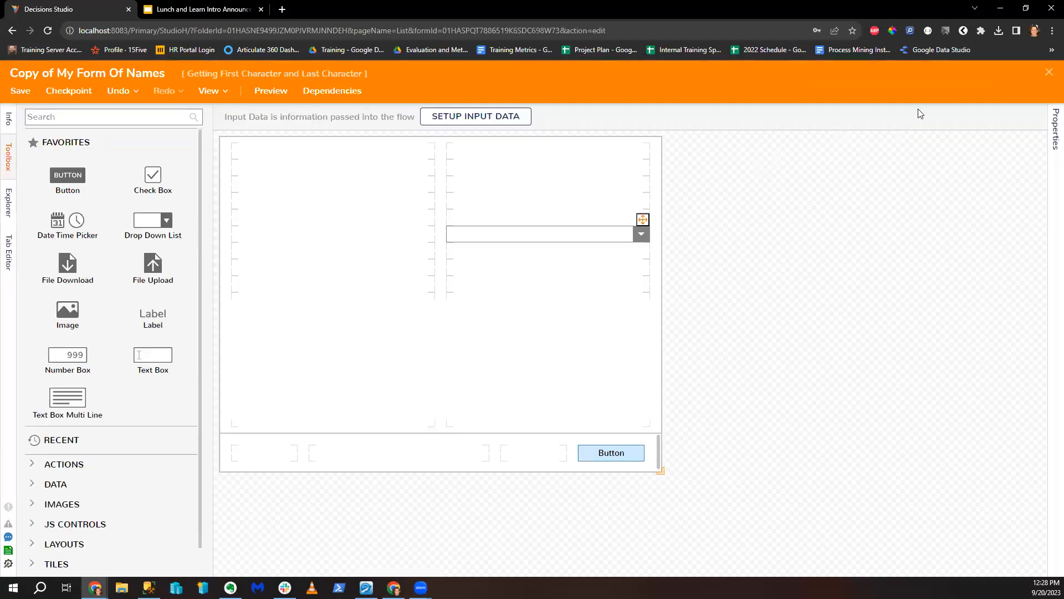
left_click(1049, 76)
Step: Copy the Test Flow Stuff flow and select the form step in the copy
right_click(325, 252)
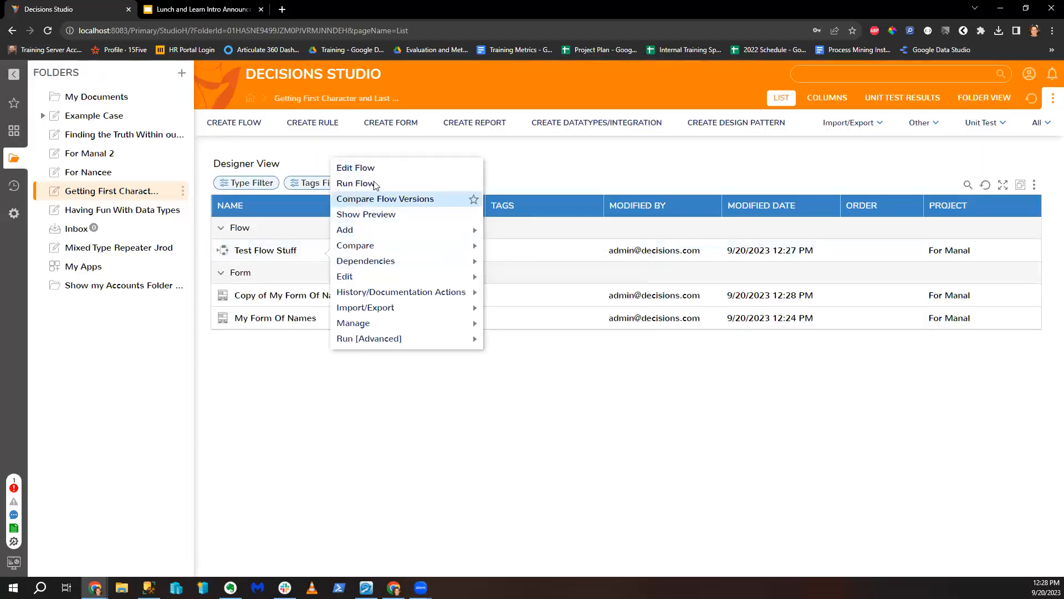
mouse_move(358, 284)
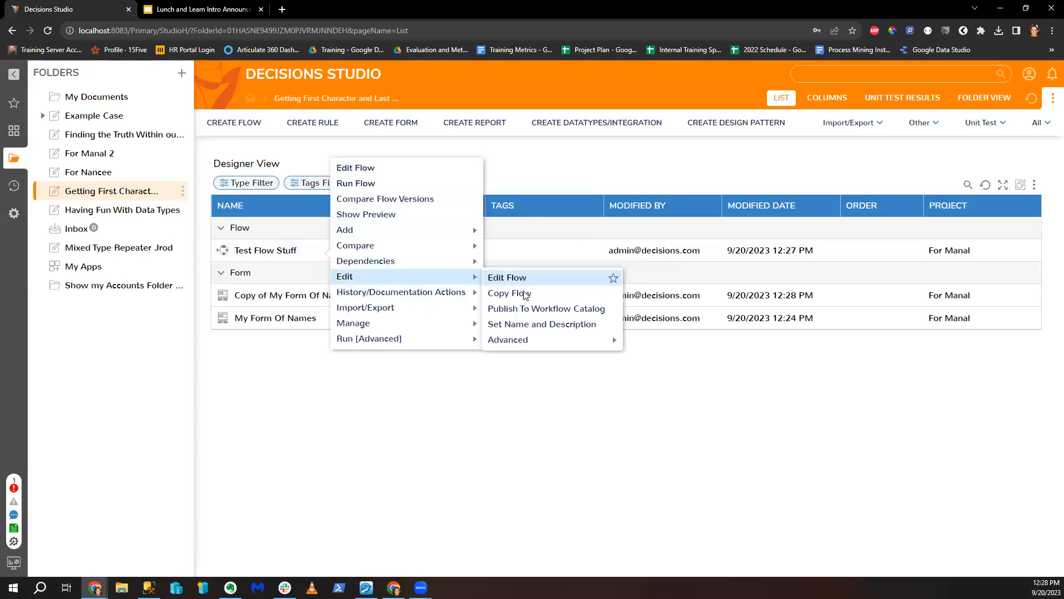
left_click(582, 292)
left_click(593, 384)
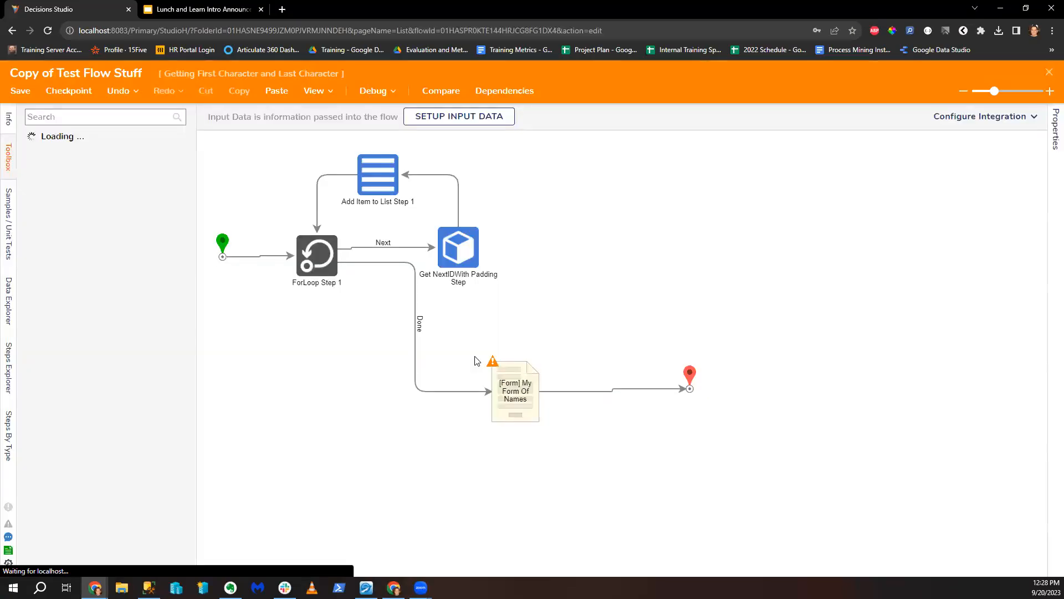
left_click(525, 409)
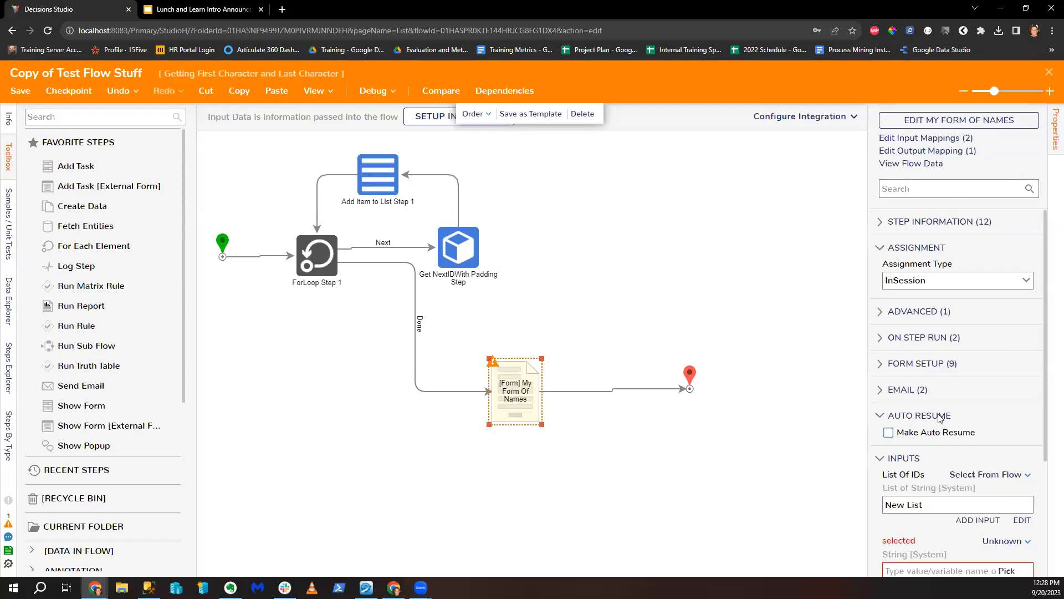
Step: Point the copied flow's form step at Copy of My Form Of Names
left_click(864, 359)
left_click(530, 378)
left_click(888, 364)
scroll(1023, 446, "down", 1)
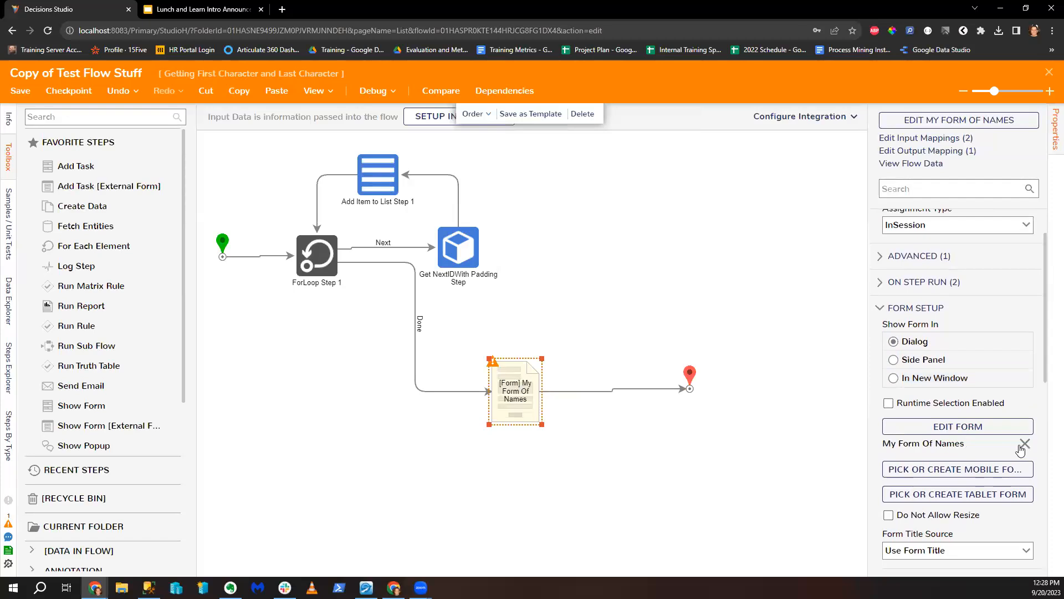
left_click(965, 402)
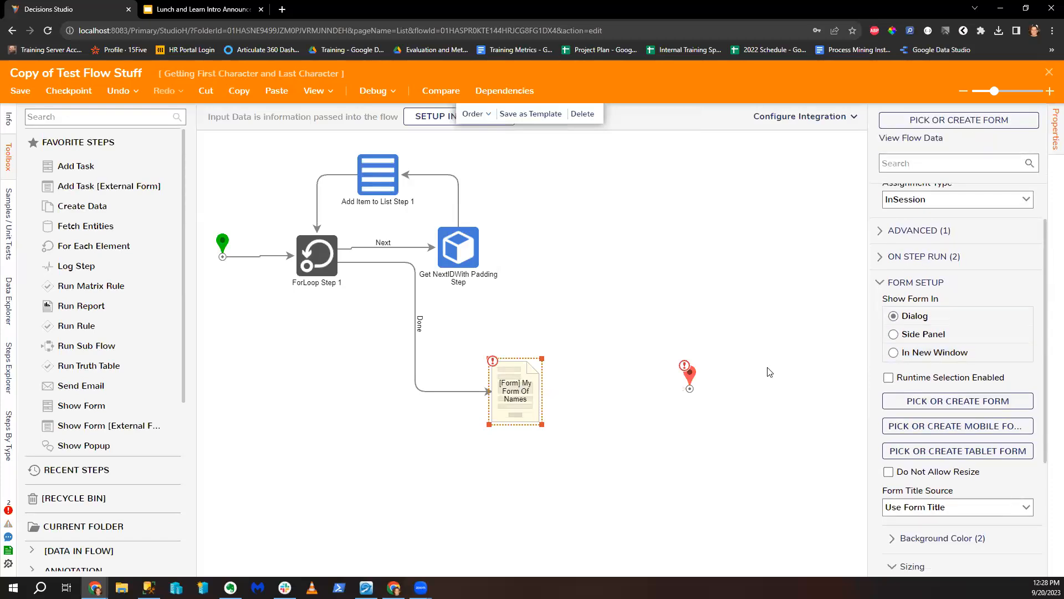
left_click(610, 384)
left_click(460, 230)
left_click(730, 556)
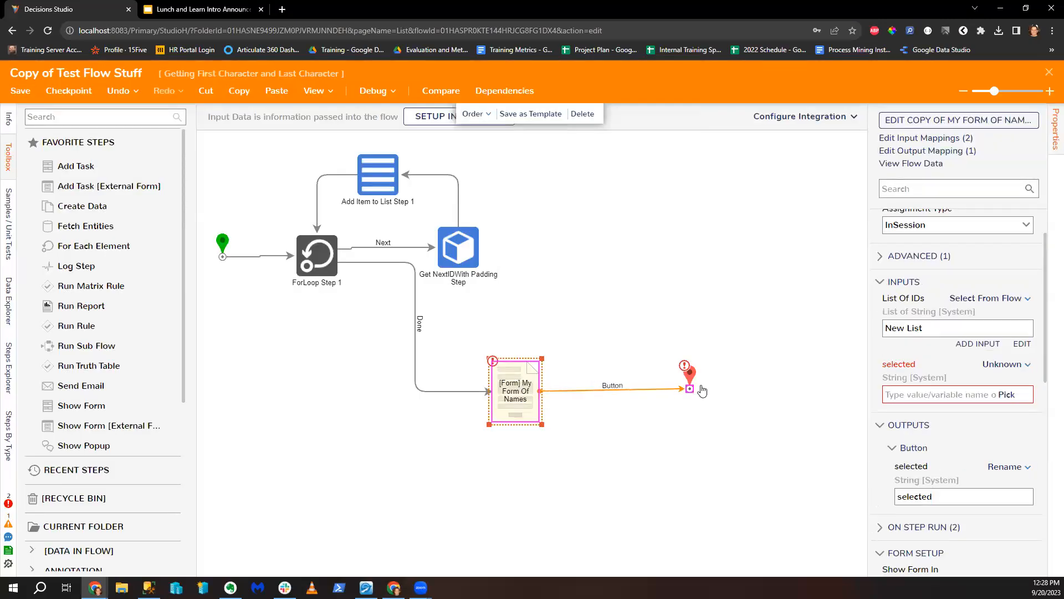
left_click(549, 433)
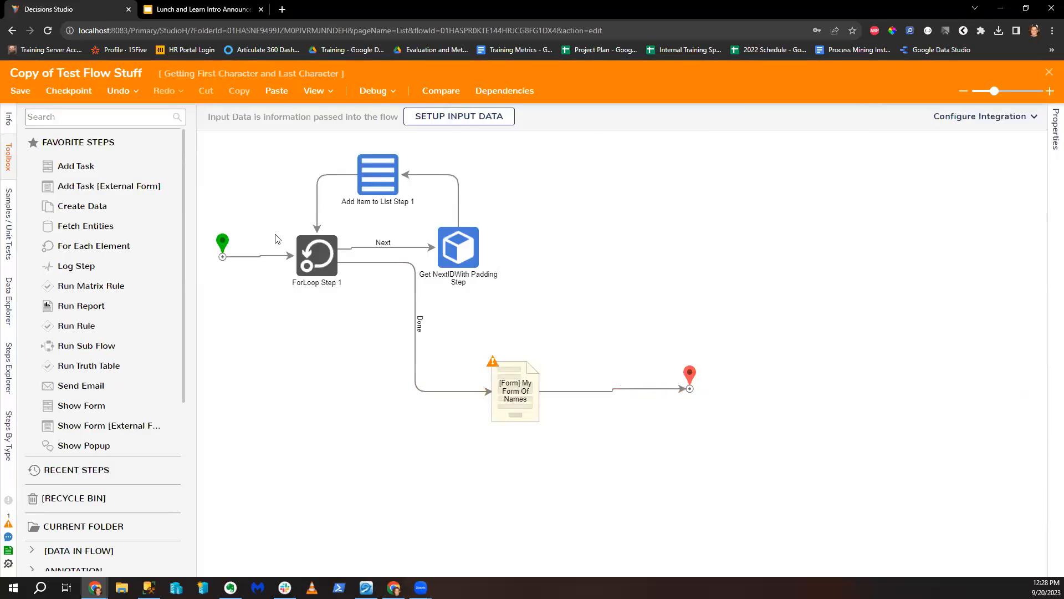
Step: Save and close the flow, then review My Form Of Names details and return to the list
left_click(20, 91)
left_click(677, 375)
left_click(1049, 72)
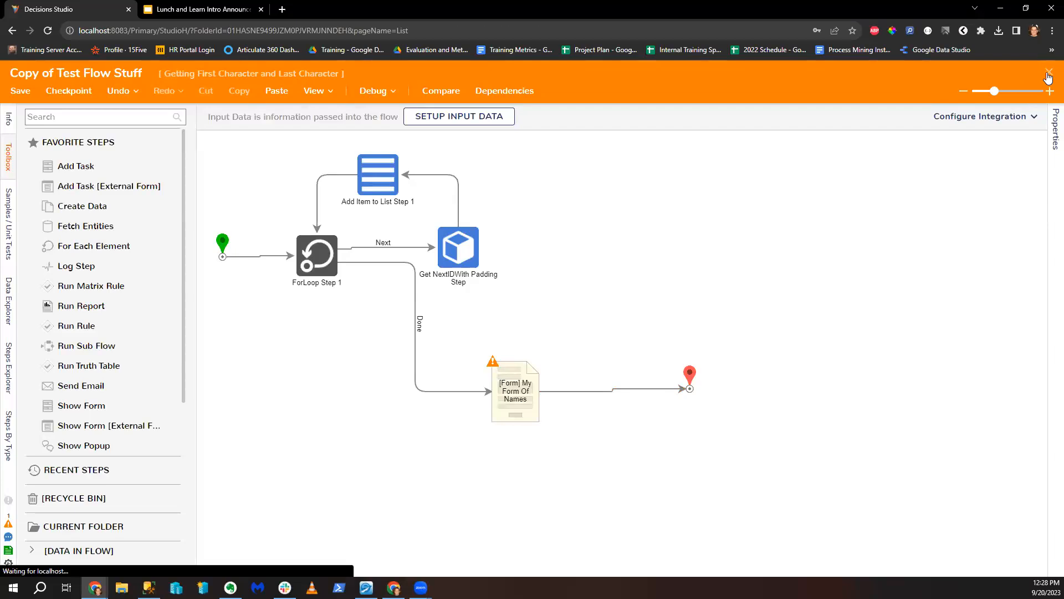
left_click(342, 339)
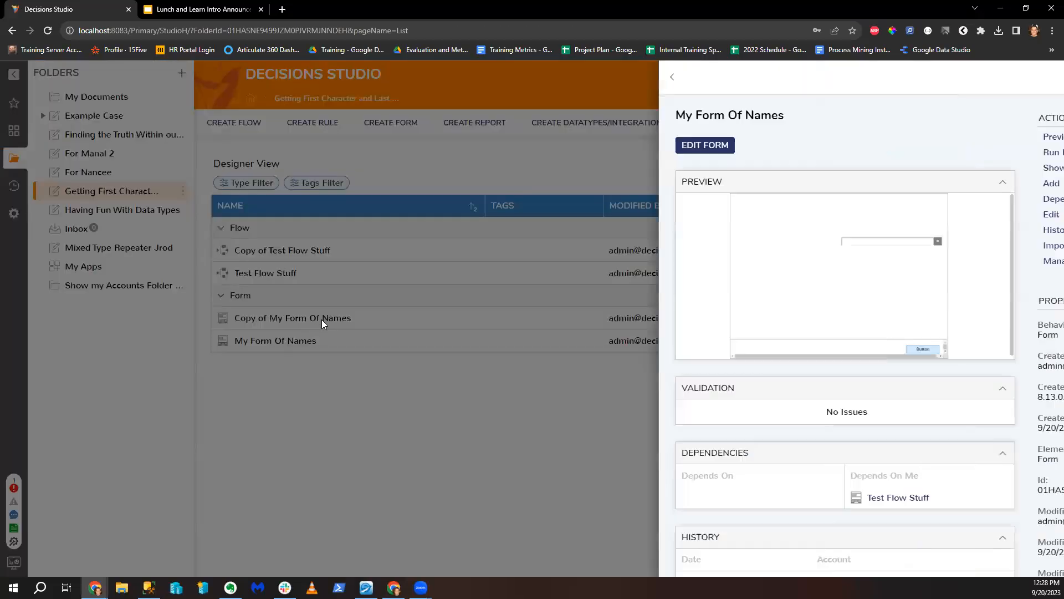
left_click(170, 454)
Step: Move Copy of Test Flow Stuff and Copy of My Form Of Names into the For Manal 2 folder
left_click(1021, 184)
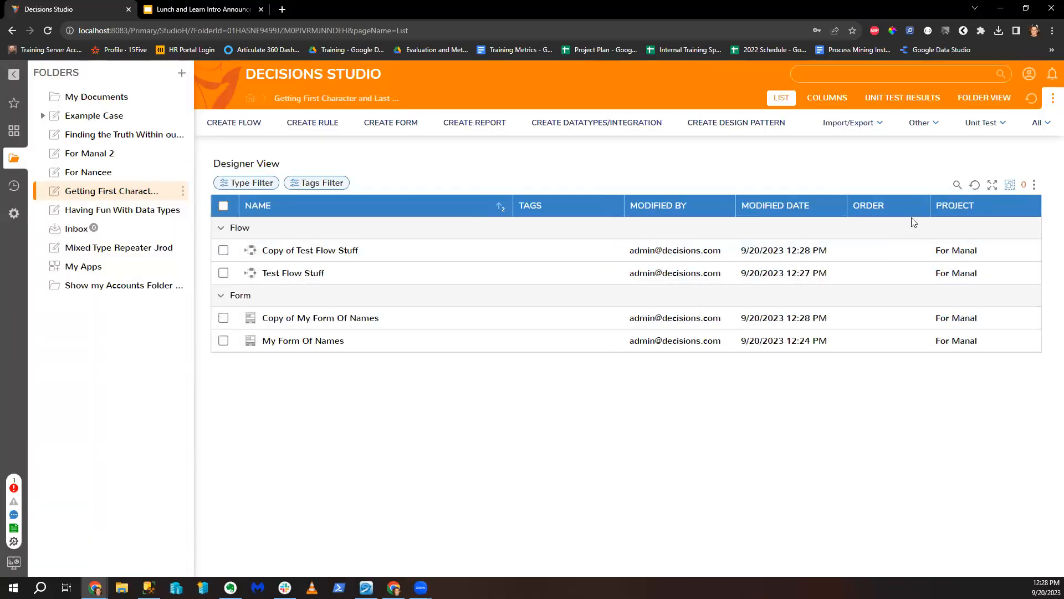
left_click(224, 250)
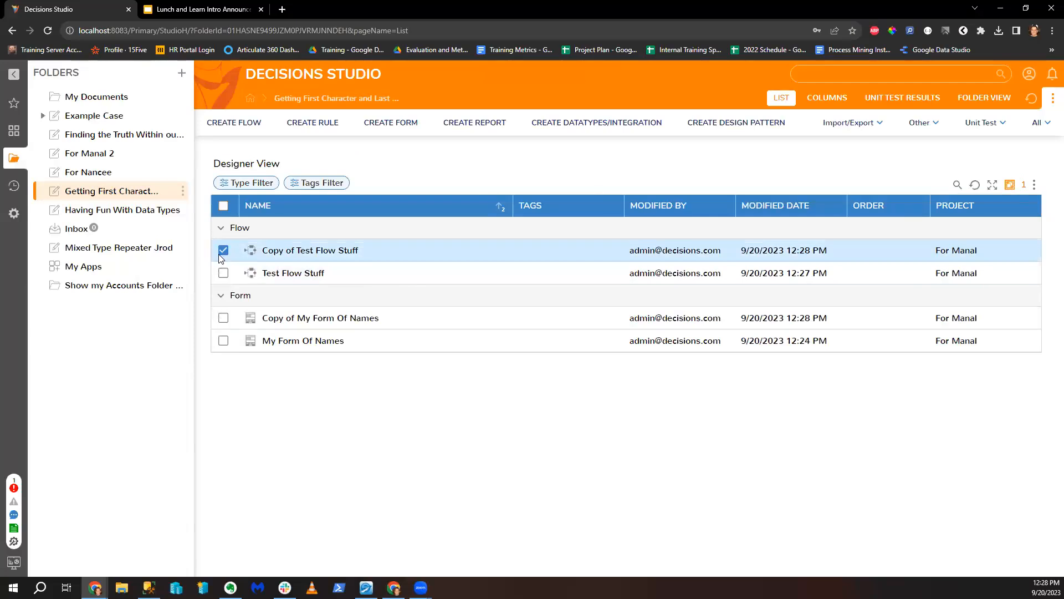
left_click(223, 318)
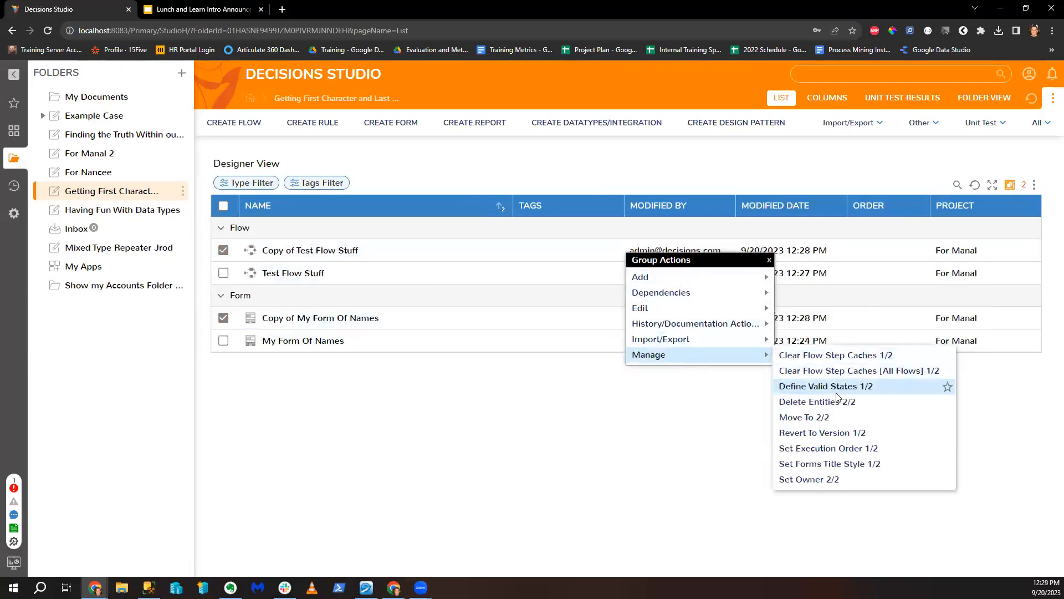
left_click(879, 417)
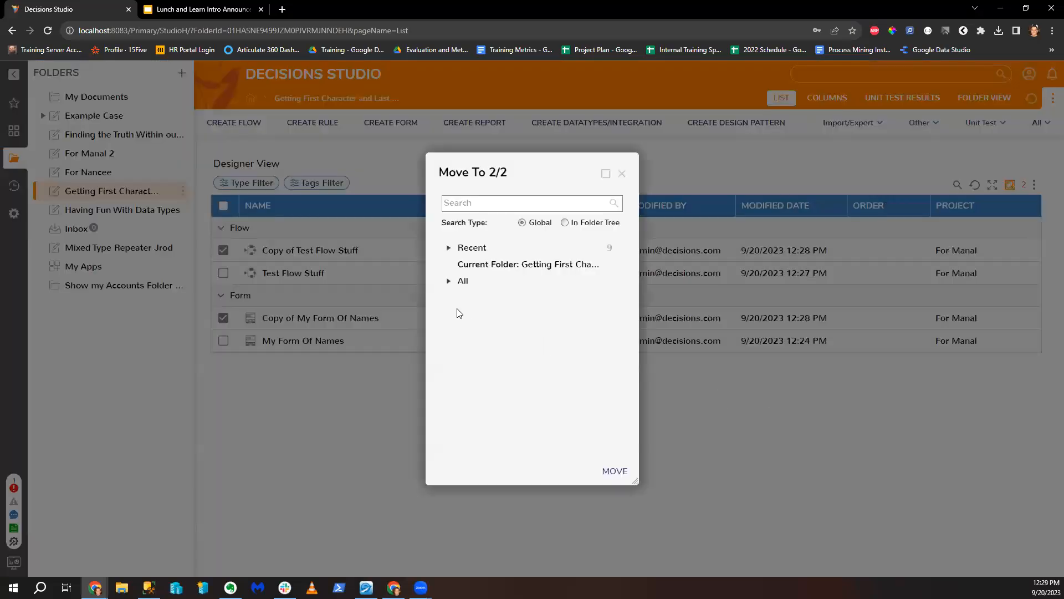
left_click(448, 247)
left_click(518, 313)
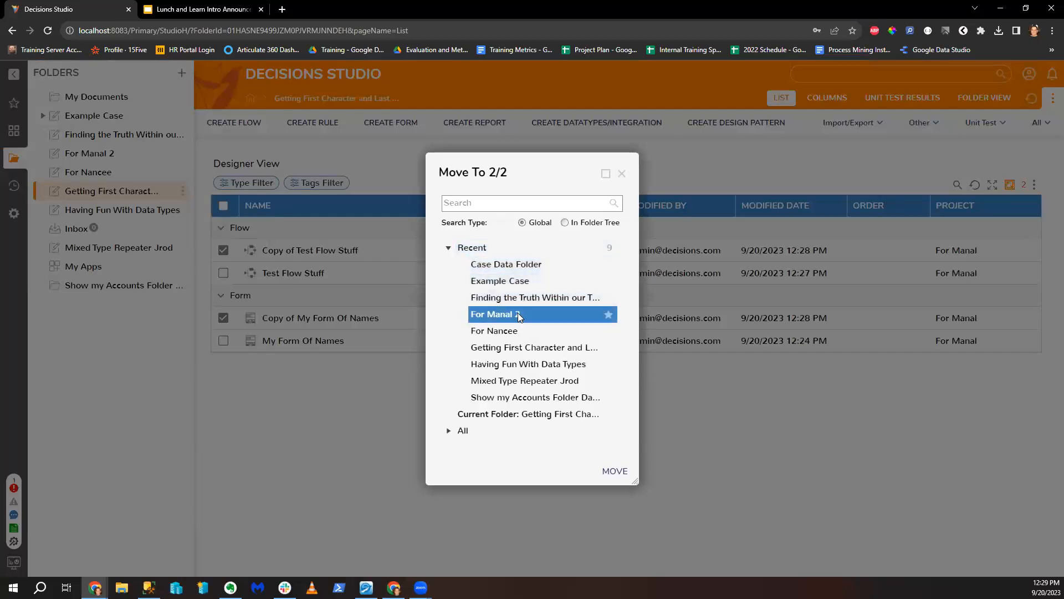
left_click(615, 471)
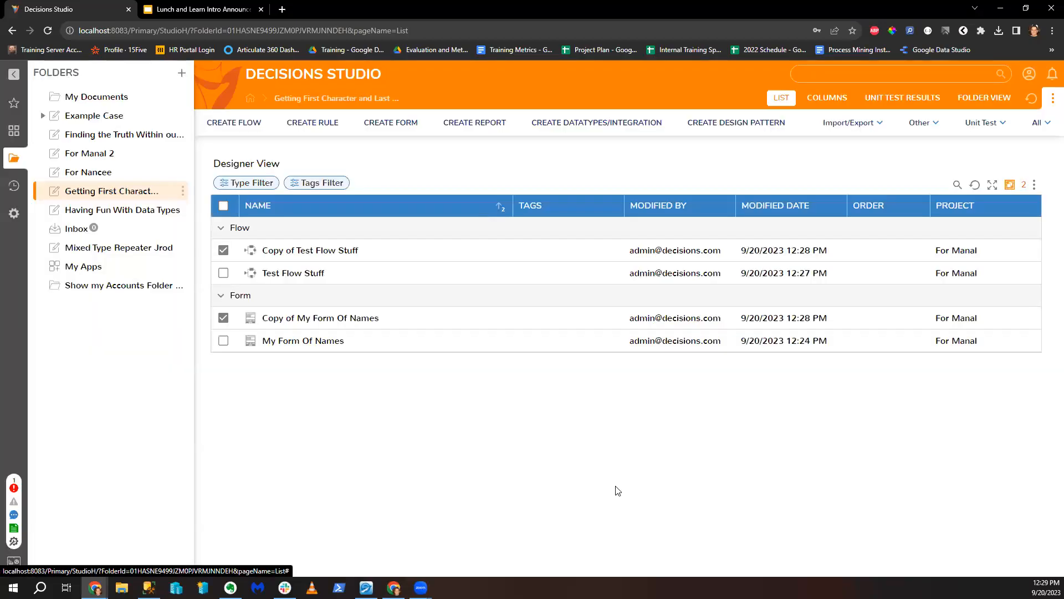
Step: In For Manal 2, remove both copies from the For Manal project
left_click(111, 153)
right_click(330, 253)
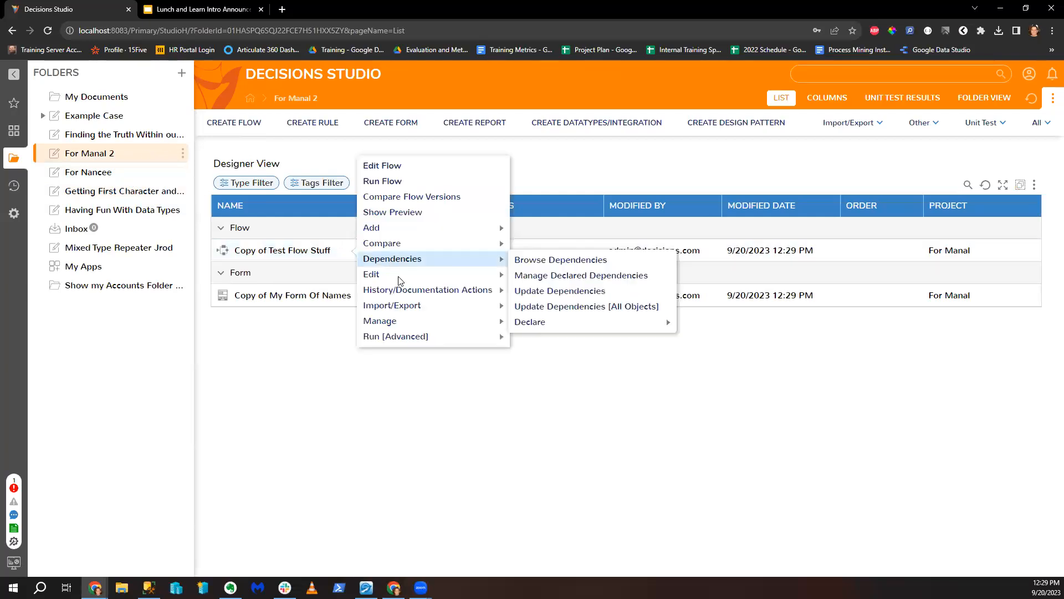
mouse_move(433, 275)
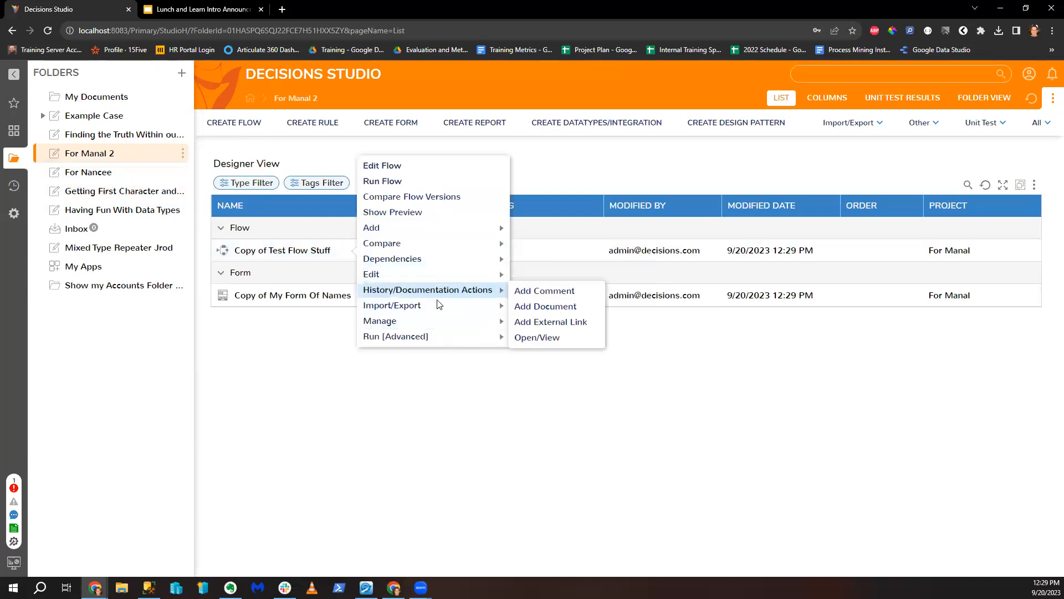
mouse_move(432, 306)
left_click(561, 367)
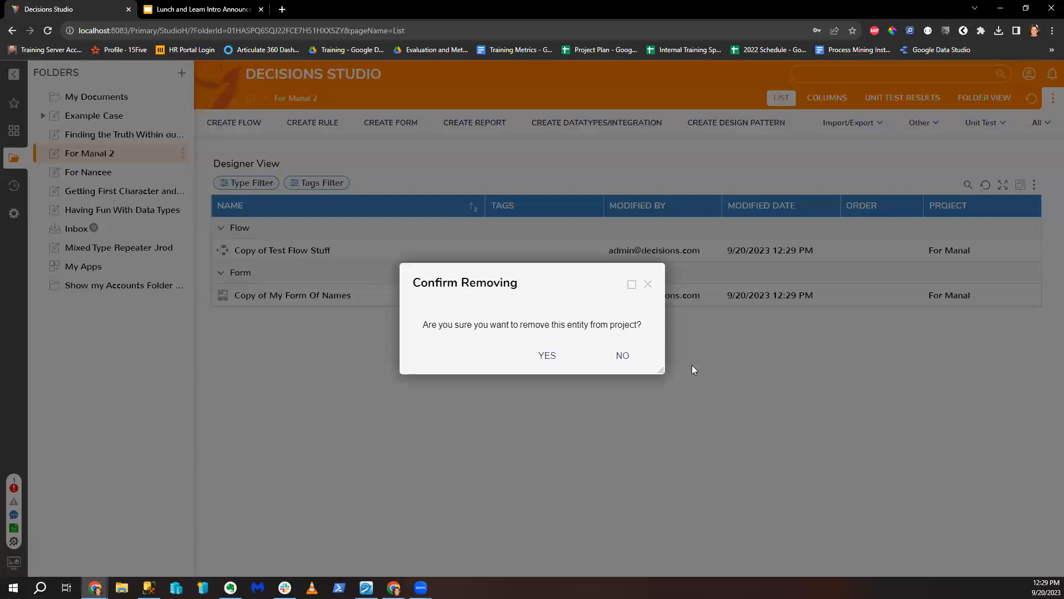
left_click(544, 356)
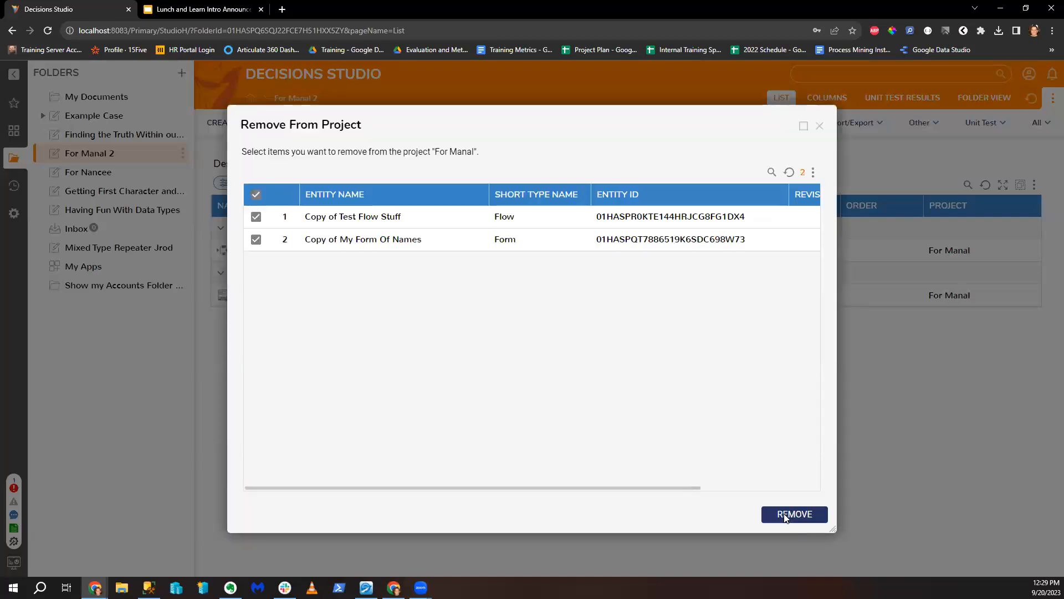
left_click(796, 520)
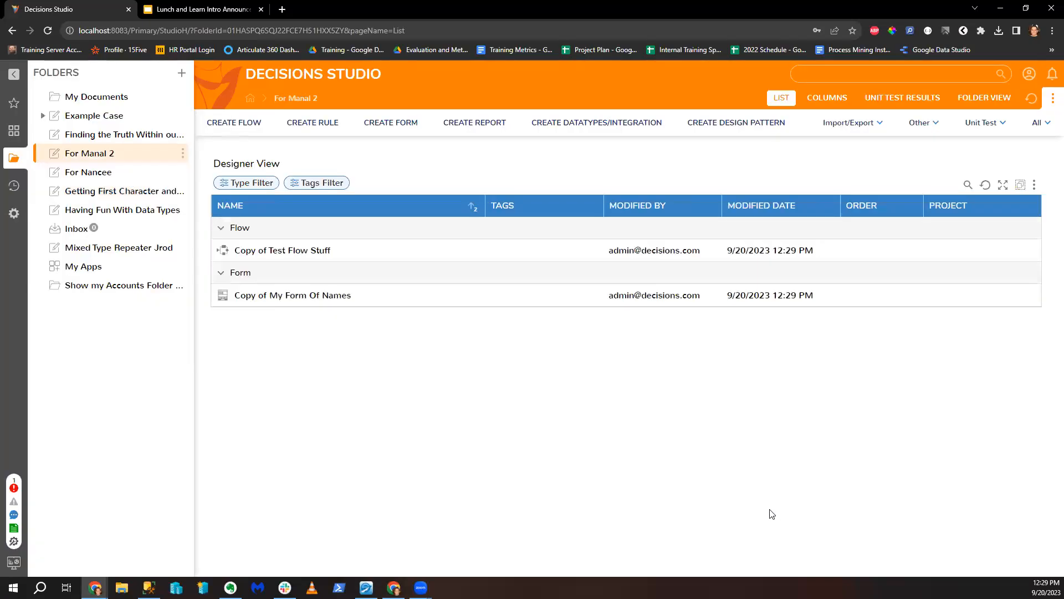
left_click(182, 153)
Step: Export For Manal 2 as new project 'For Manal 2' with dependencies, download the zip, and close the dialog
mouse_move(271, 228)
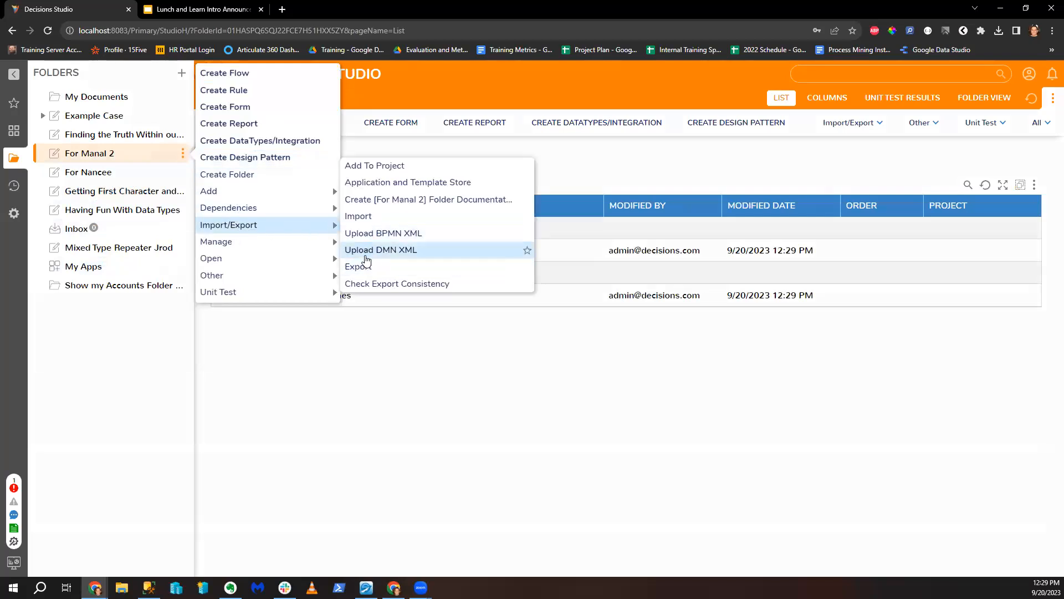
left_click(389, 266)
left_click(570, 356)
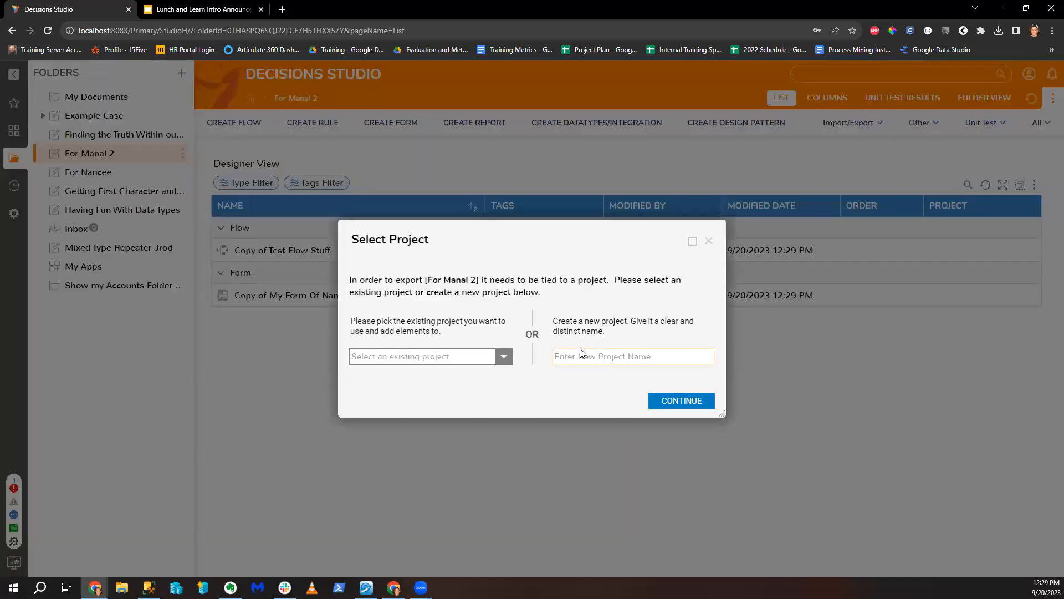
type("For Manal 2")
left_click(706, 398)
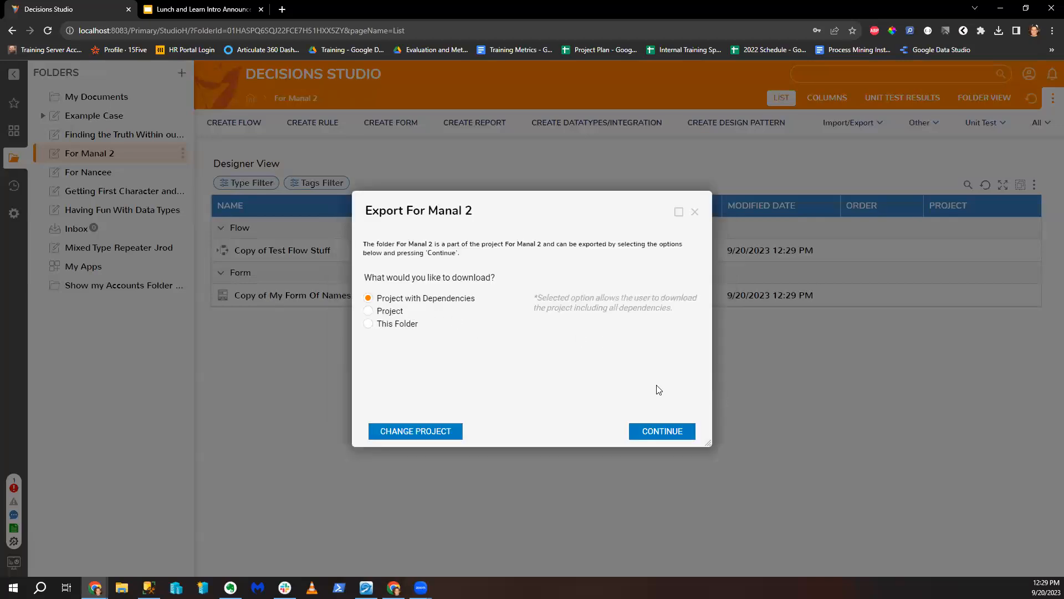
left_click(679, 432)
left_click(763, 475)
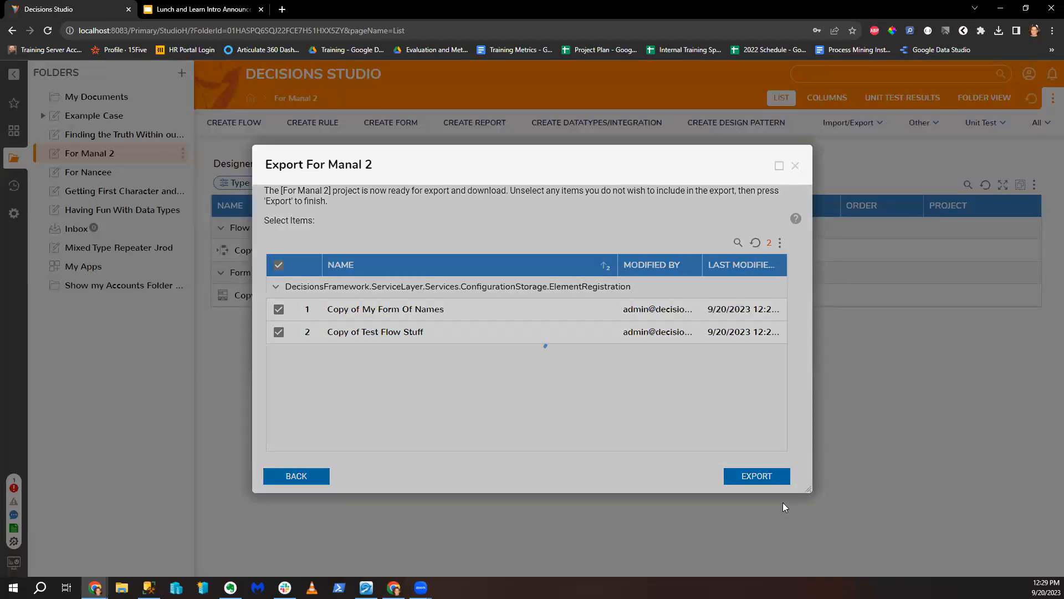
left_click(564, 375)
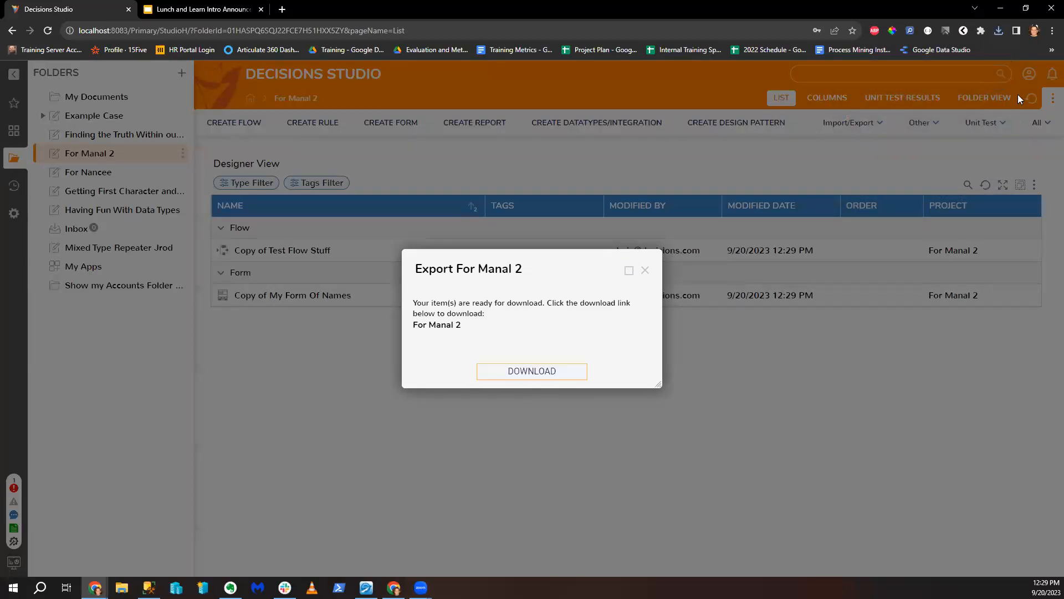
left_click(1001, 32)
left_click(645, 270)
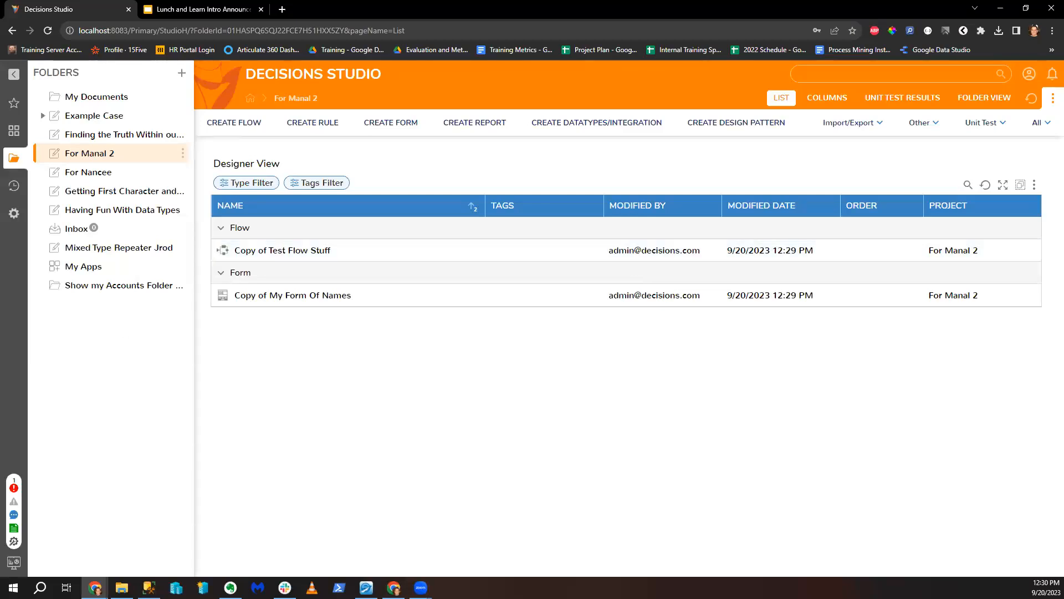
key("alt+Tab")
key("alt+Tab")
left_click(293, 254)
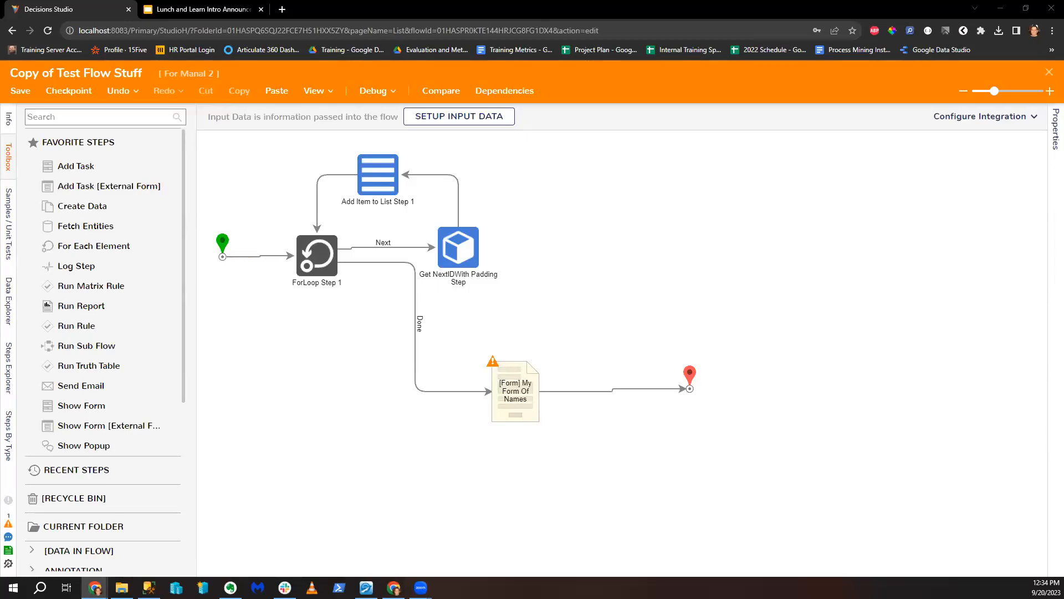
left_click(462, 254)
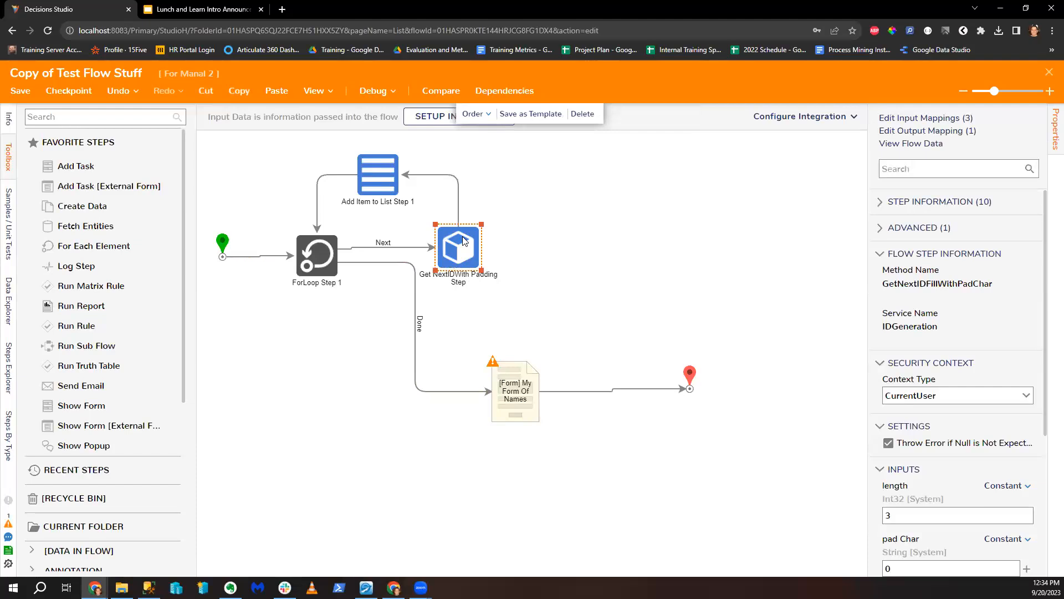
scroll(938, 348, "down", 2)
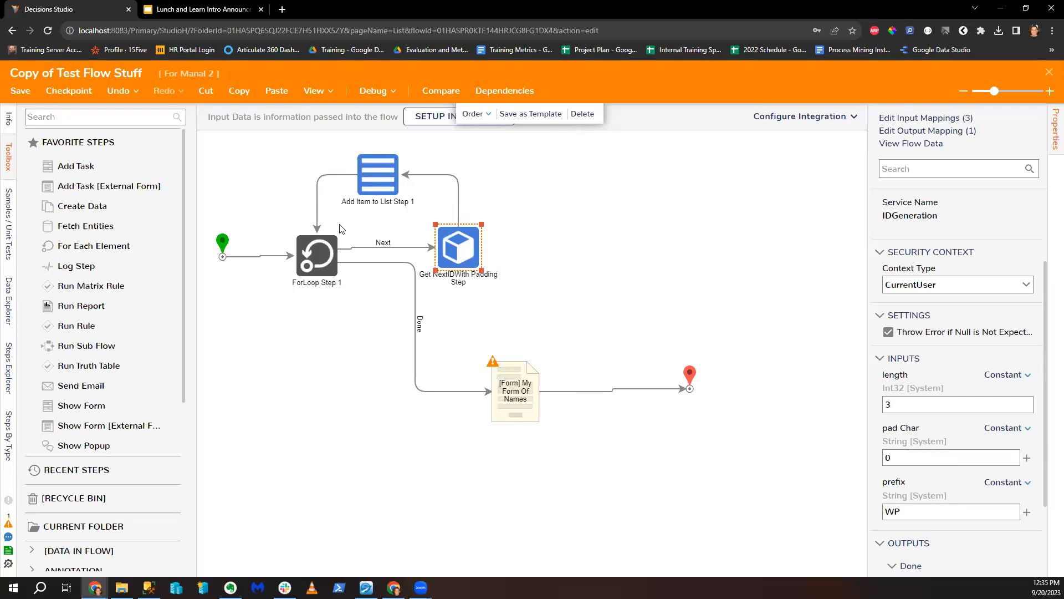
left_click(320, 262)
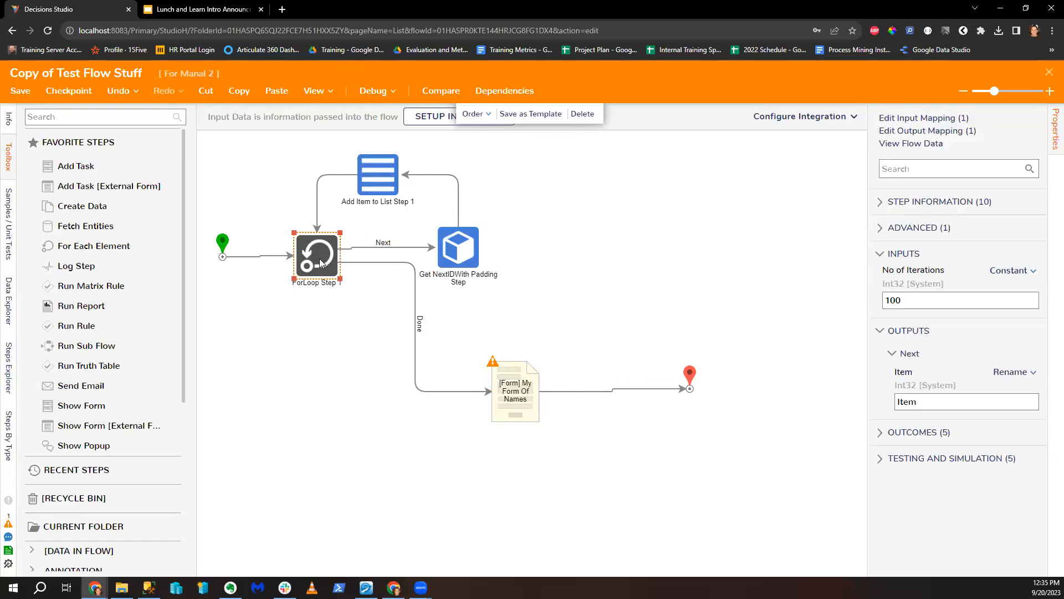
Step: Delete the start→ForLoop and Next links, wire start to Get NextIDWith Padding Step, and close the designer
right_click(320, 262)
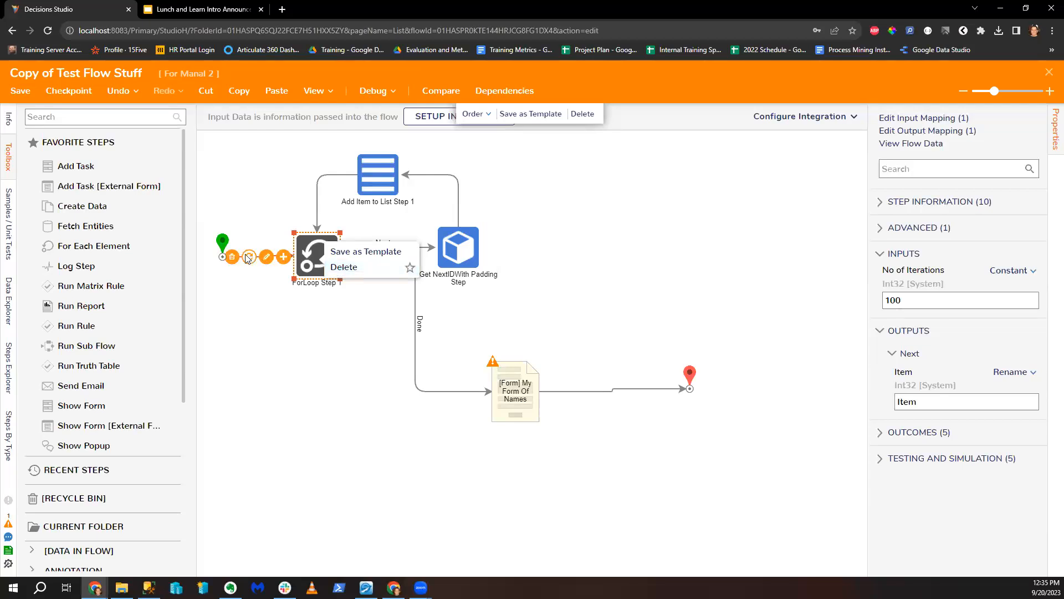
left_click(344, 267)
left_click_drag(401, 283, 384, 445)
left_click(353, 348)
left_click(356, 313)
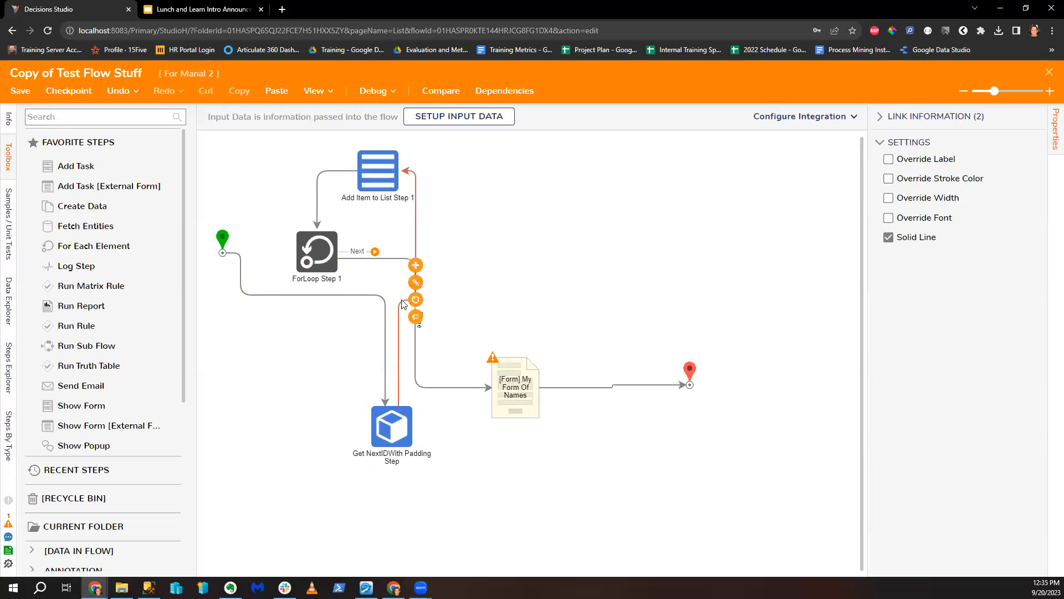
left_click(405, 303)
left_click_drag(380, 168, 367, 159)
left_click(401, 300)
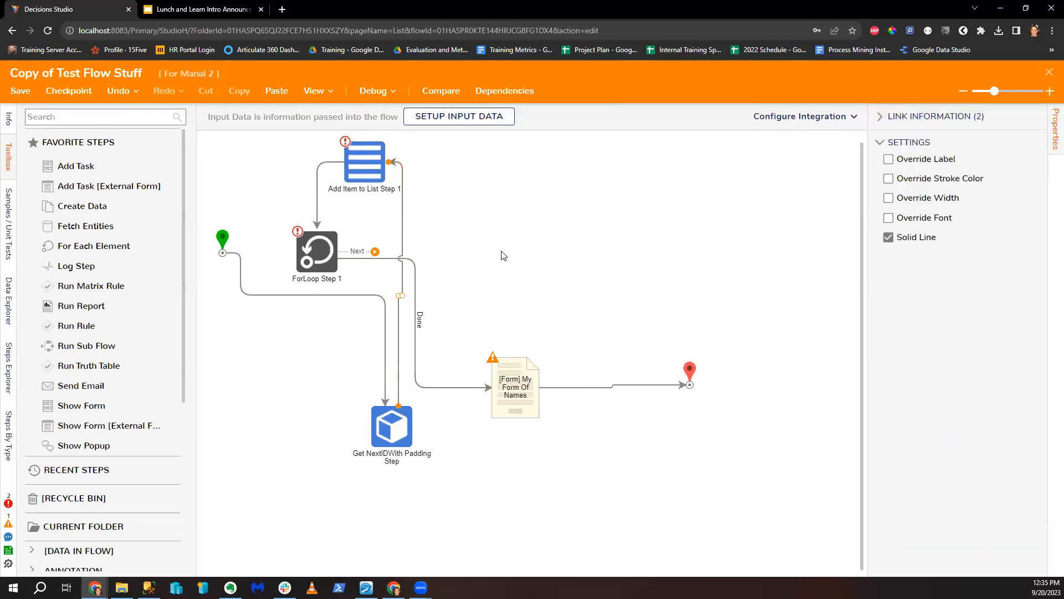
left_click(1049, 76)
left_click(622, 372)
Step: Create a root-level designer project folder named Filter Data On ID
left_click(180, 153)
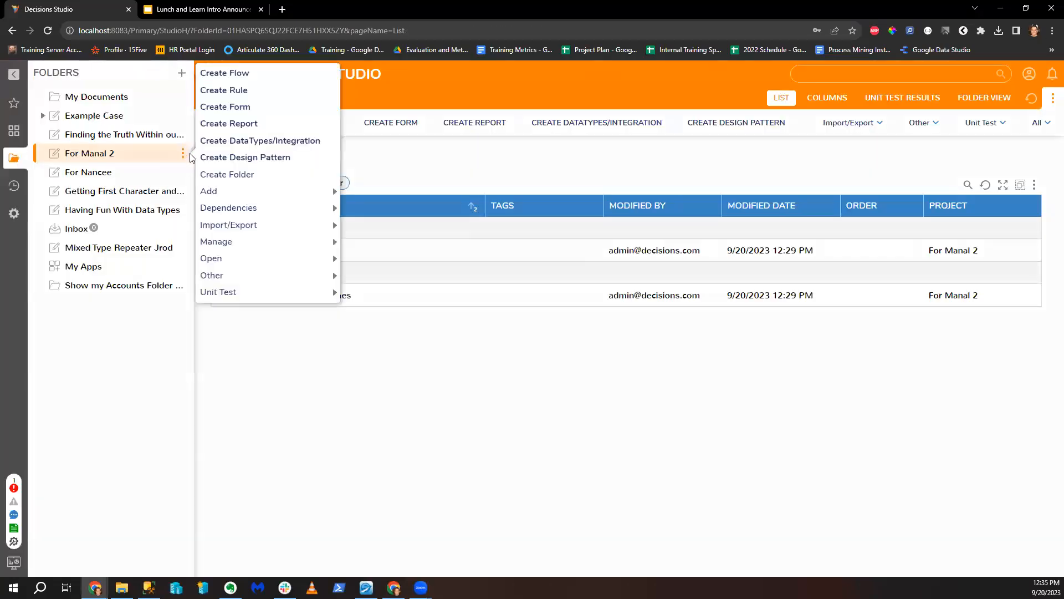
left_click(262, 175)
left_click(628, 383)
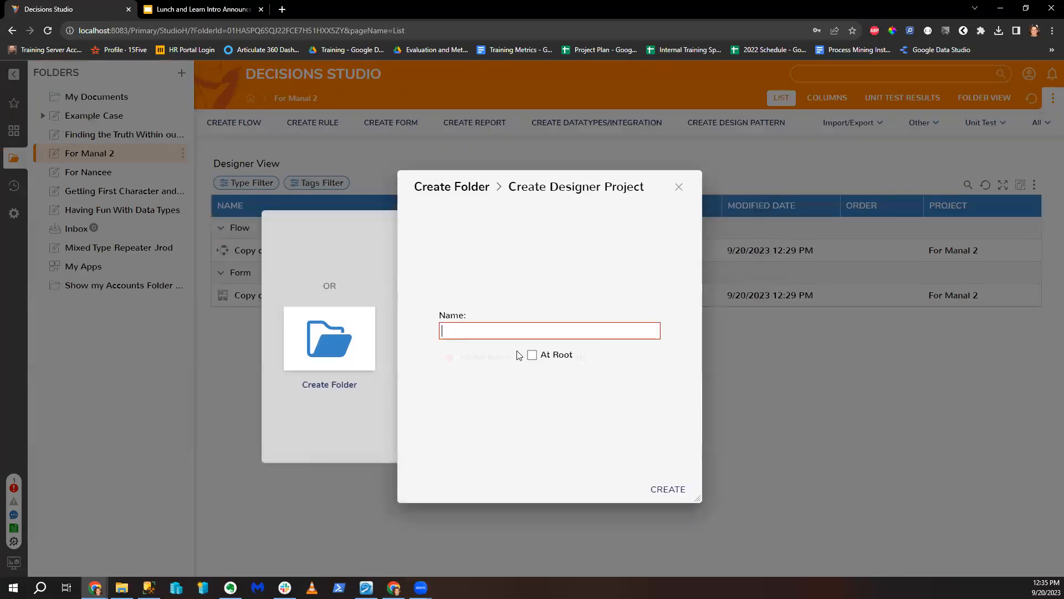
type("Filter Data on")
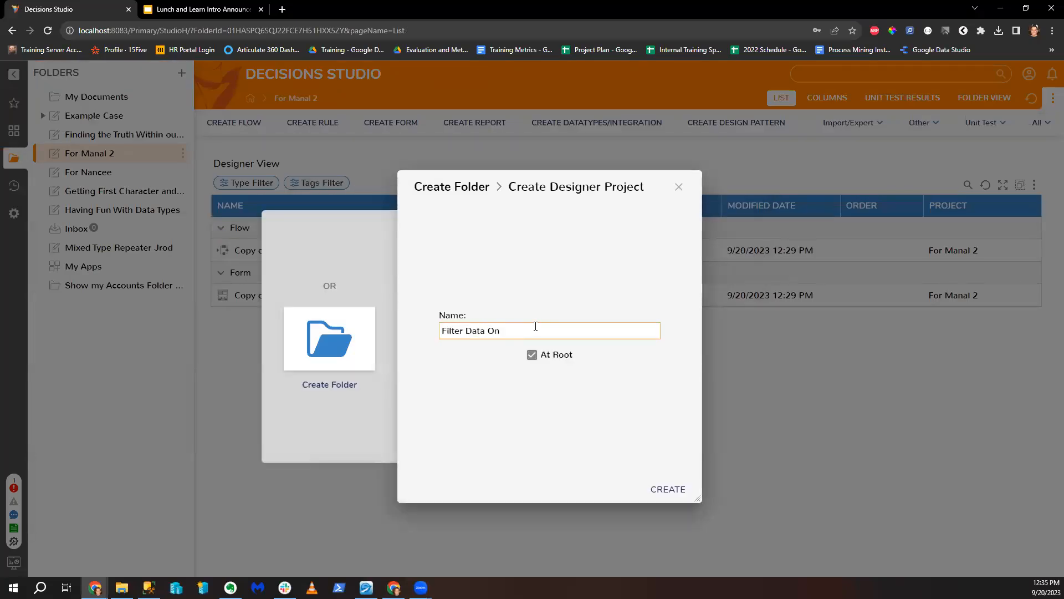
left_click(668, 488)
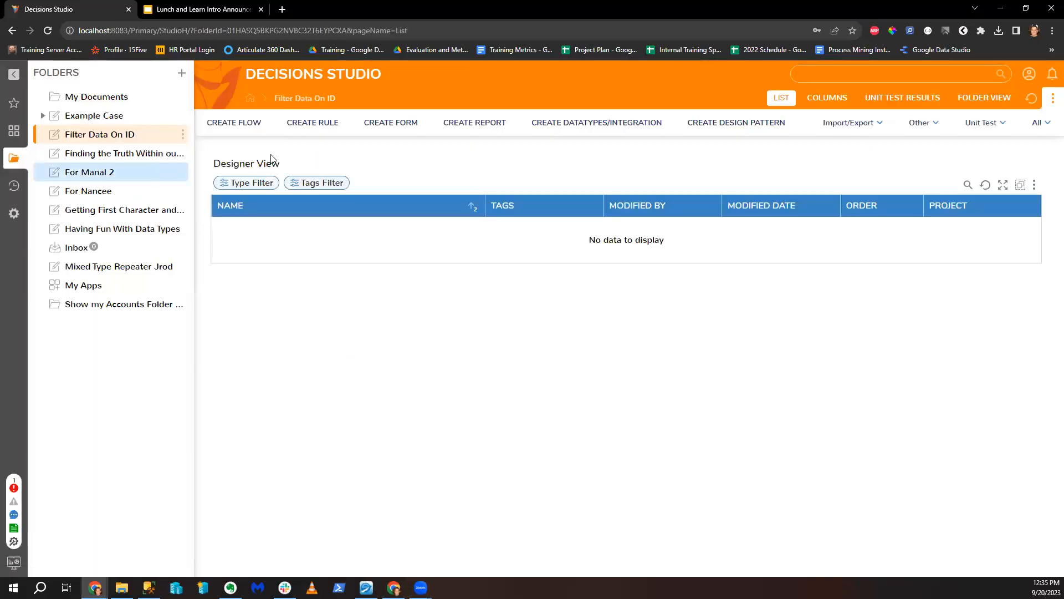
Step: Create a new Flow named 'My Flow' in the Filter Data On ID folder
left_click(239, 122)
left_click(425, 214)
type("My Flow")
key("Return")
Step: Create a new entity named MyIds with a CustomId text property and save it
left_click(1050, 76)
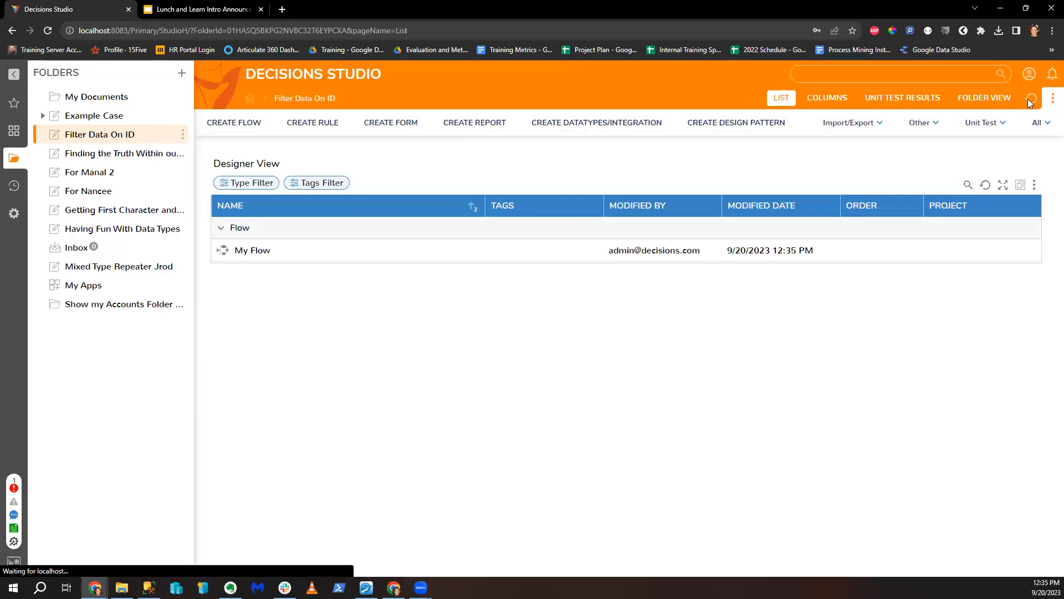
left_click(572, 126)
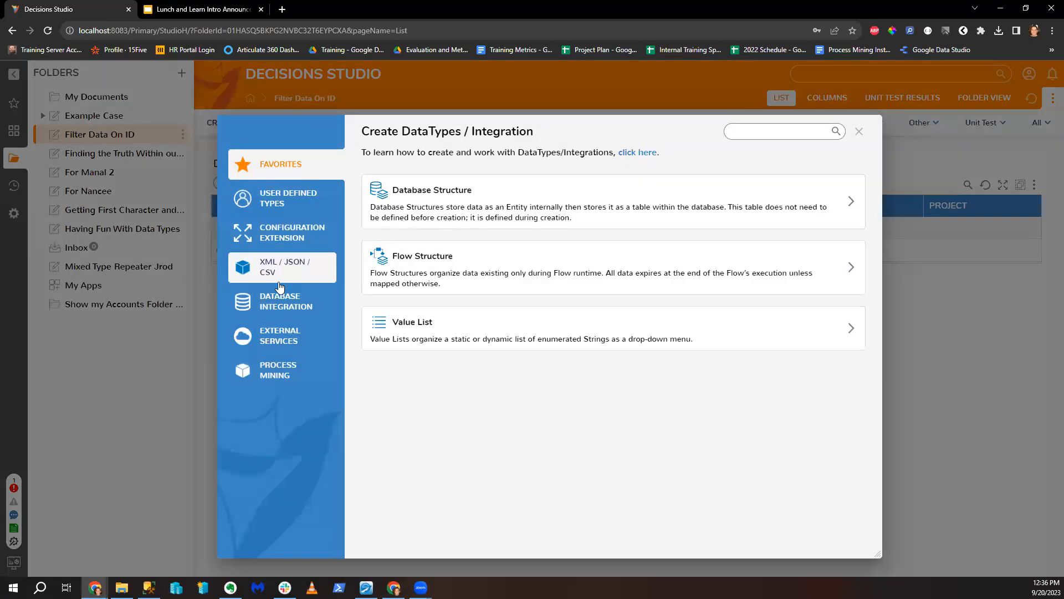
left_click(748, 135)
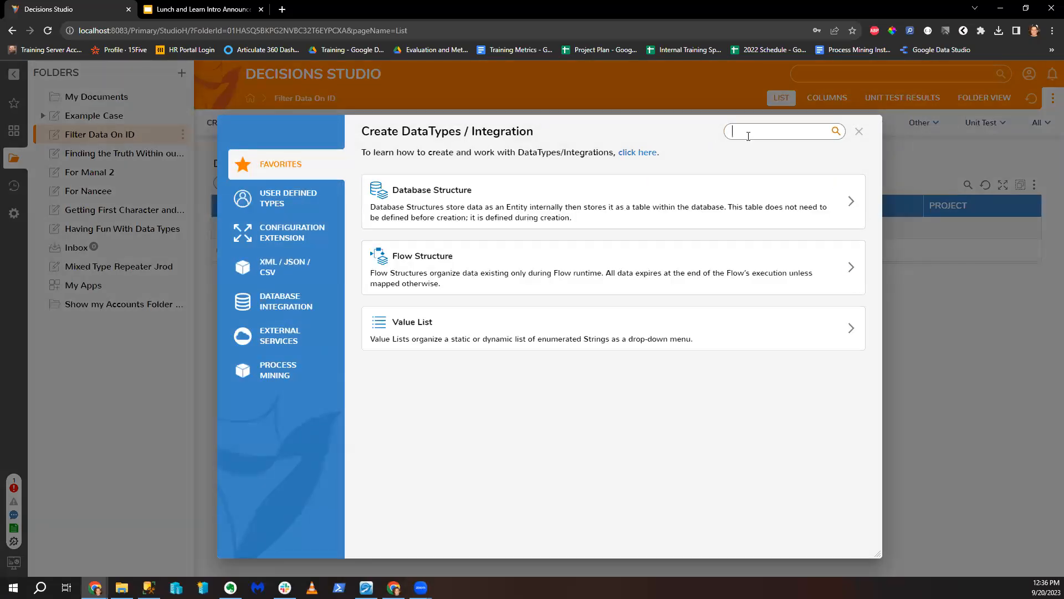
type("entity")
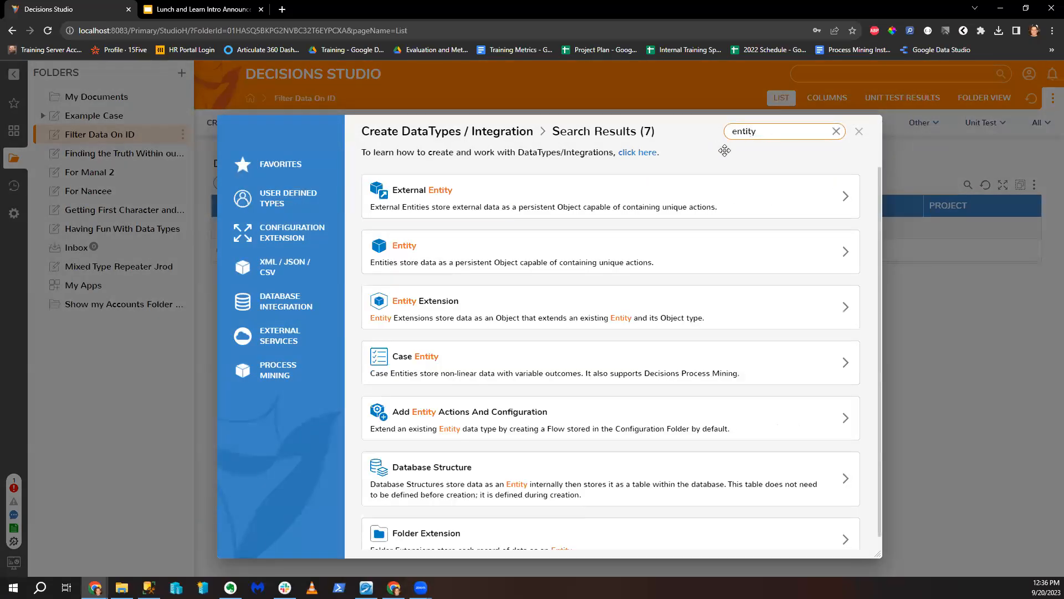
left_click(467, 257)
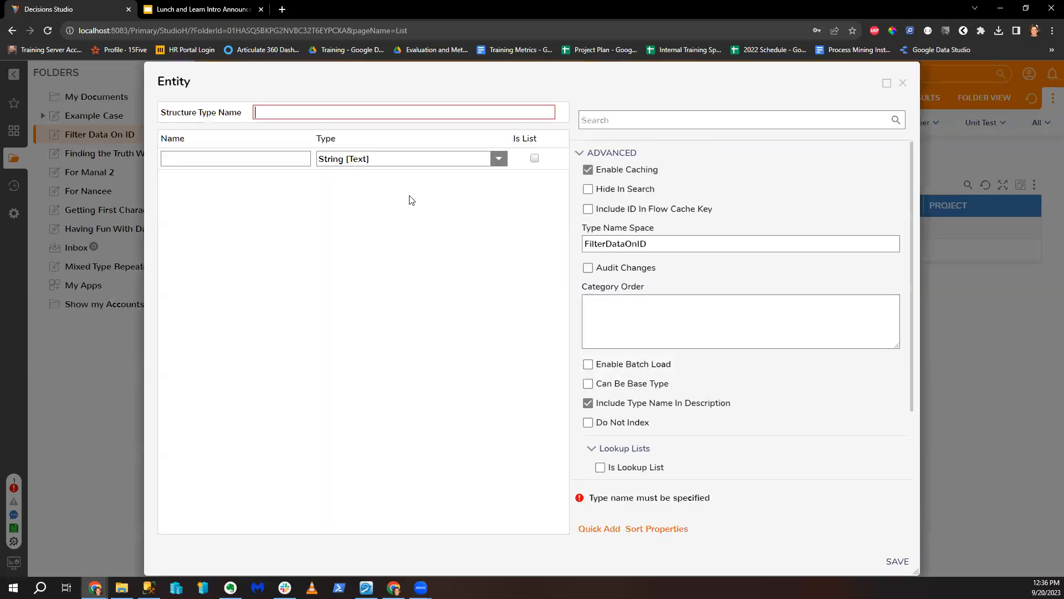
left_click(395, 114)
type("MYIds")
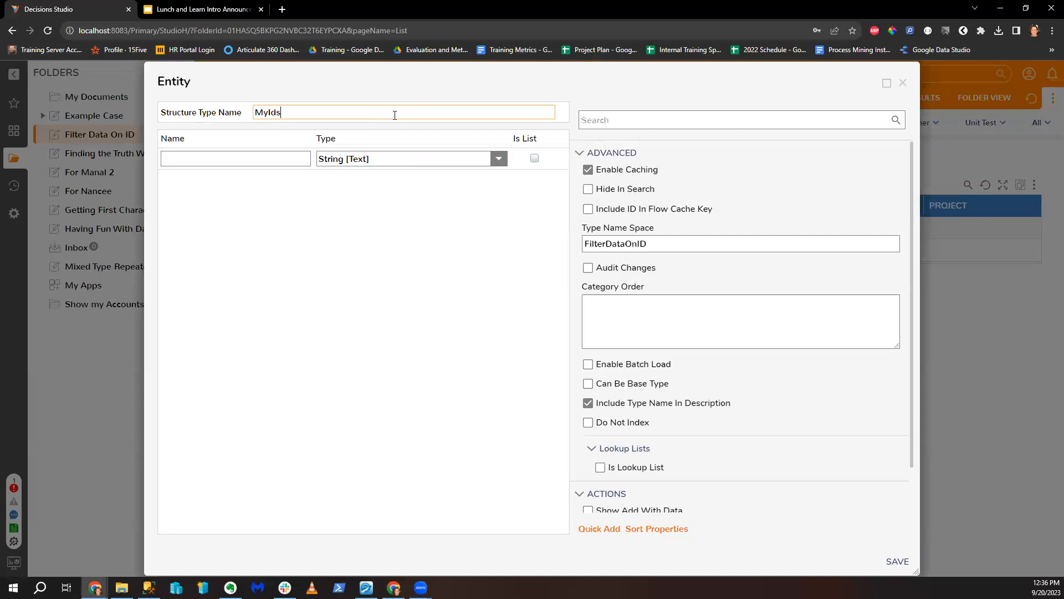
left_click(277, 159)
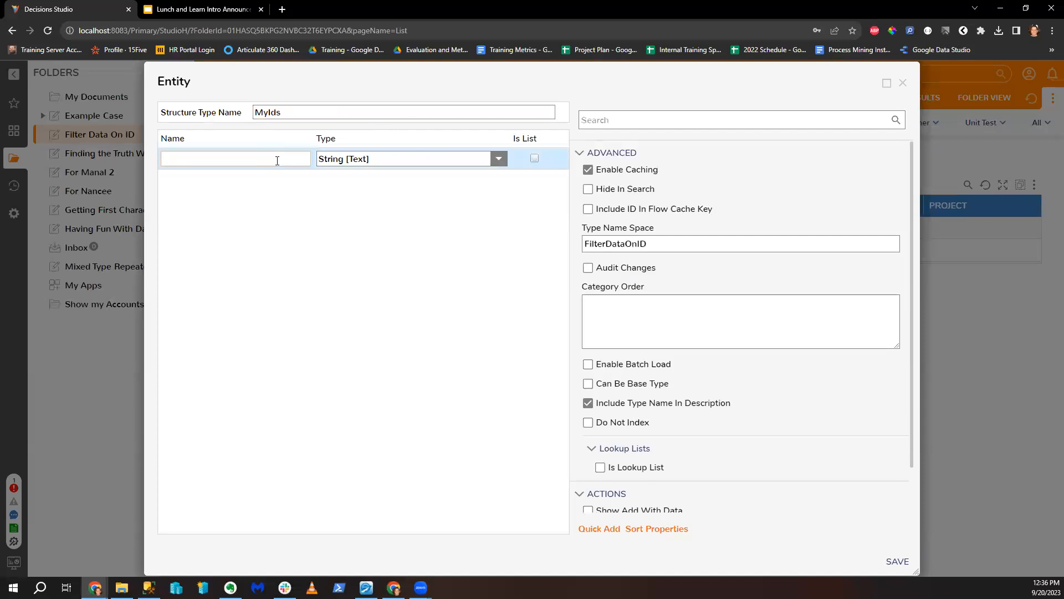
type("CustomId")
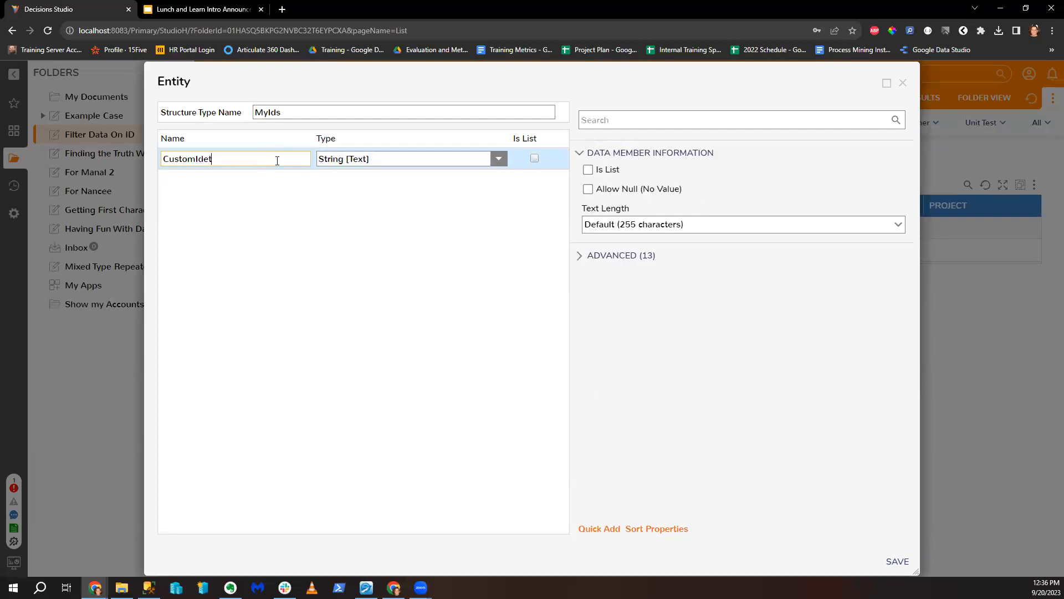
left_click(897, 561)
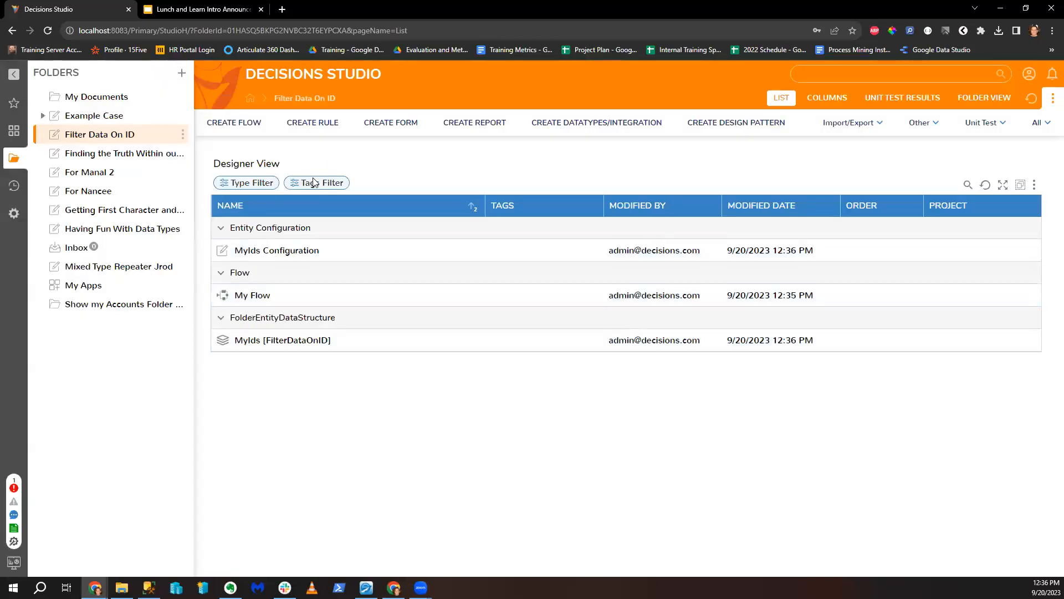
Step: Add a plain folder named StoringMyIdData inside the Filter Data On ID folder
left_click(183, 135)
mouse_move(257, 191)
left_click(227, 174)
left_click(428, 382)
type("Stroin")
type("oringMyId")
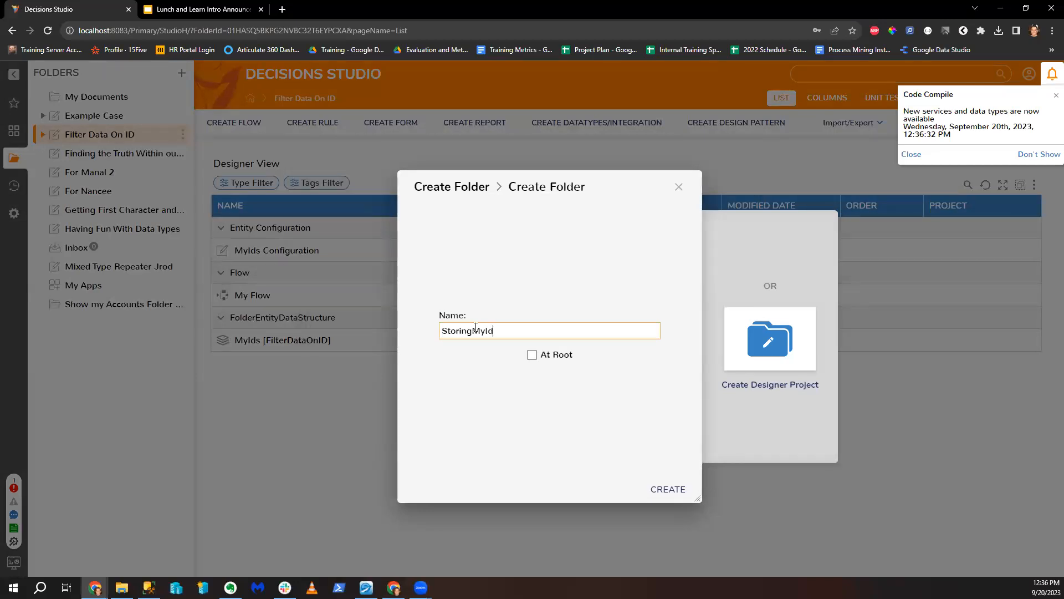
type("Data")
left_click(665, 487)
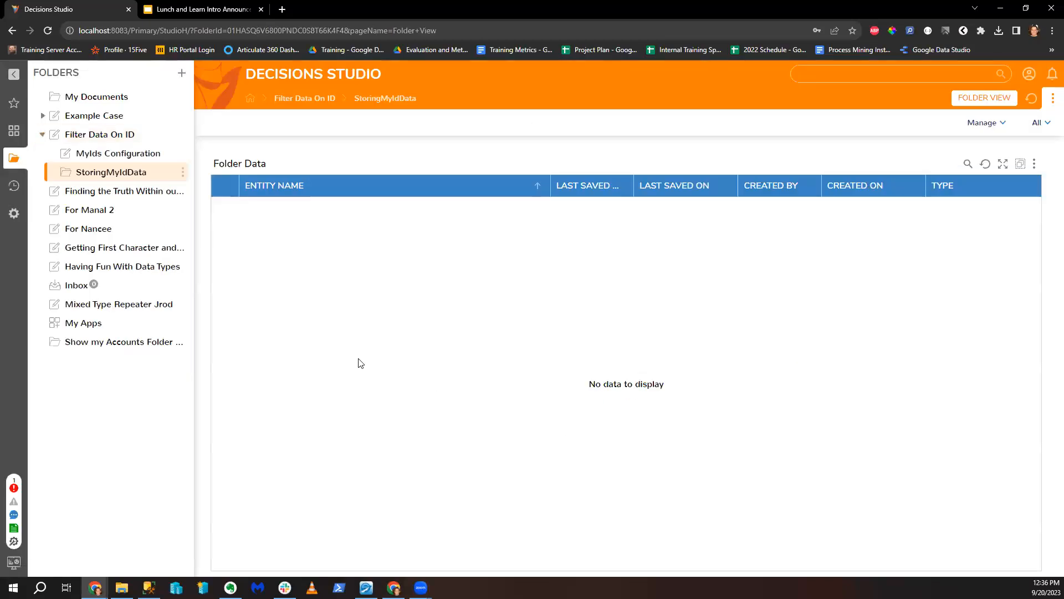
left_click(123, 136)
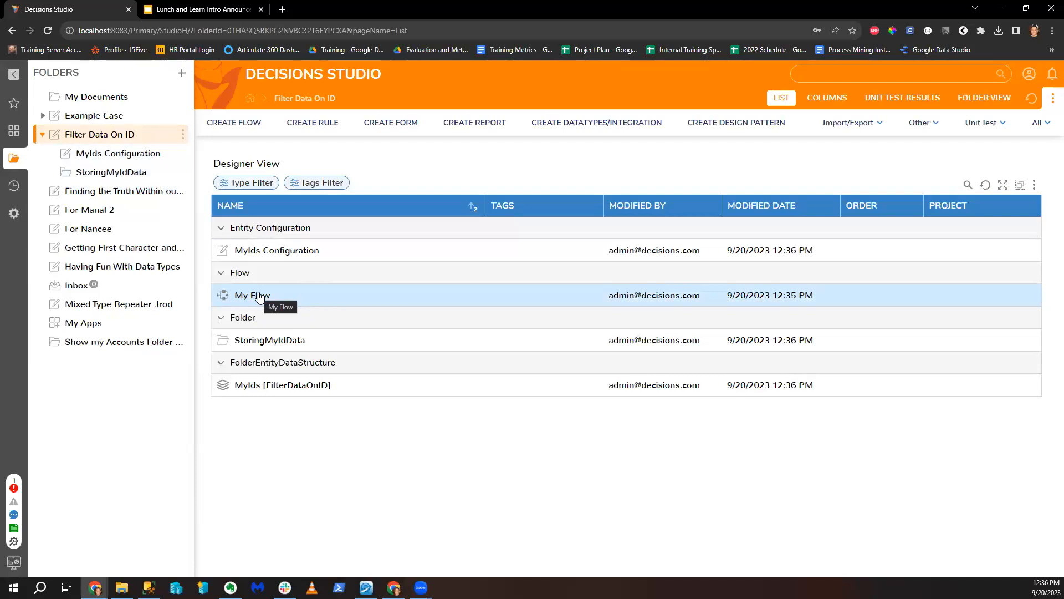
Step: Open My Flow and add GetNextIDFillWithPadChar from Integration > Internal Services > IDGENERATION to the canvas
left_click(258, 294)
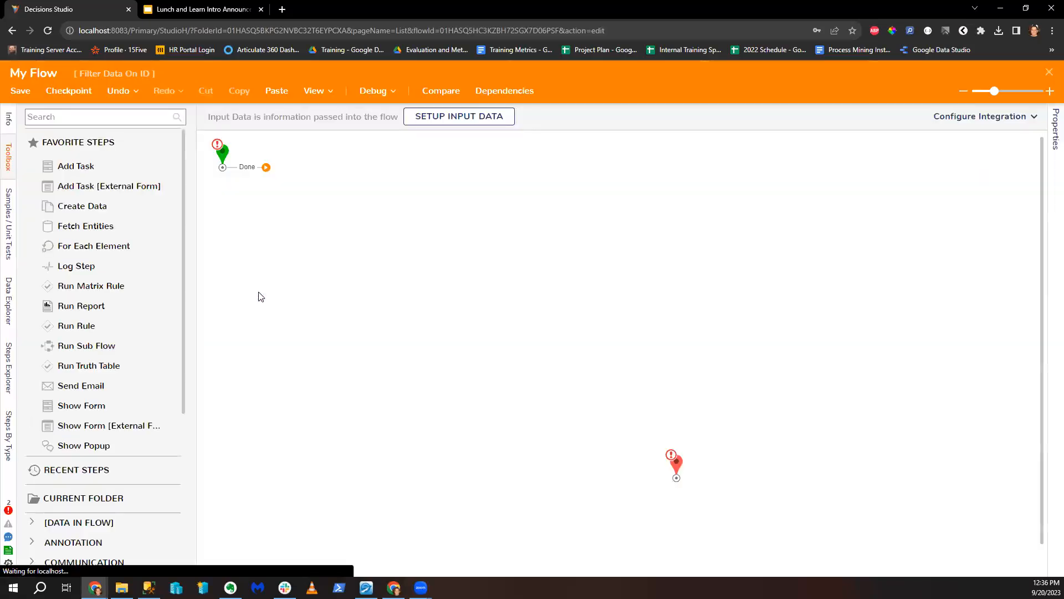
left_click_drag(683, 435, 664, 305)
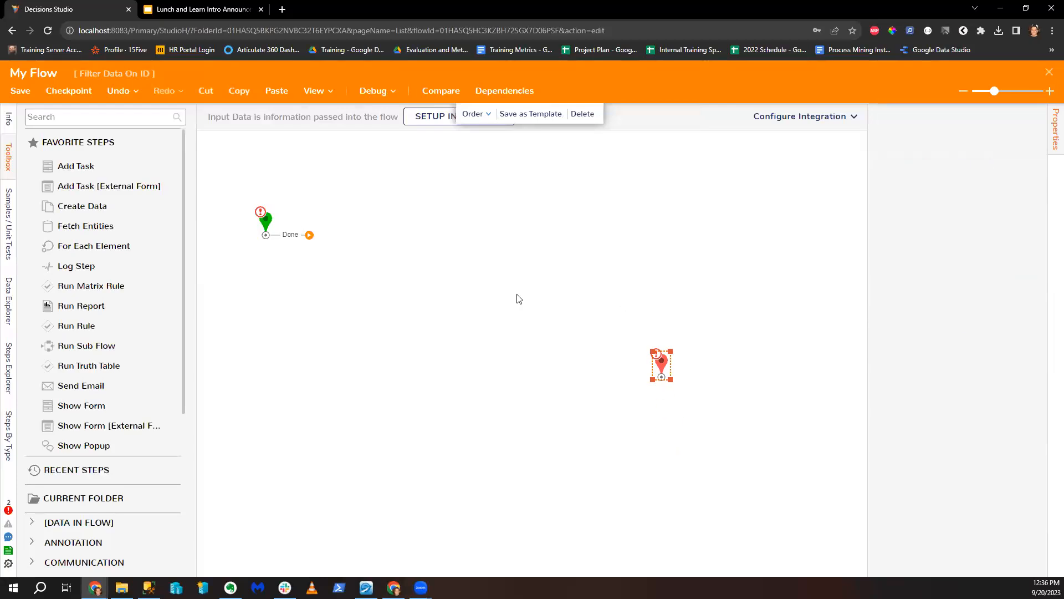
scroll(123, 460, "down", 5)
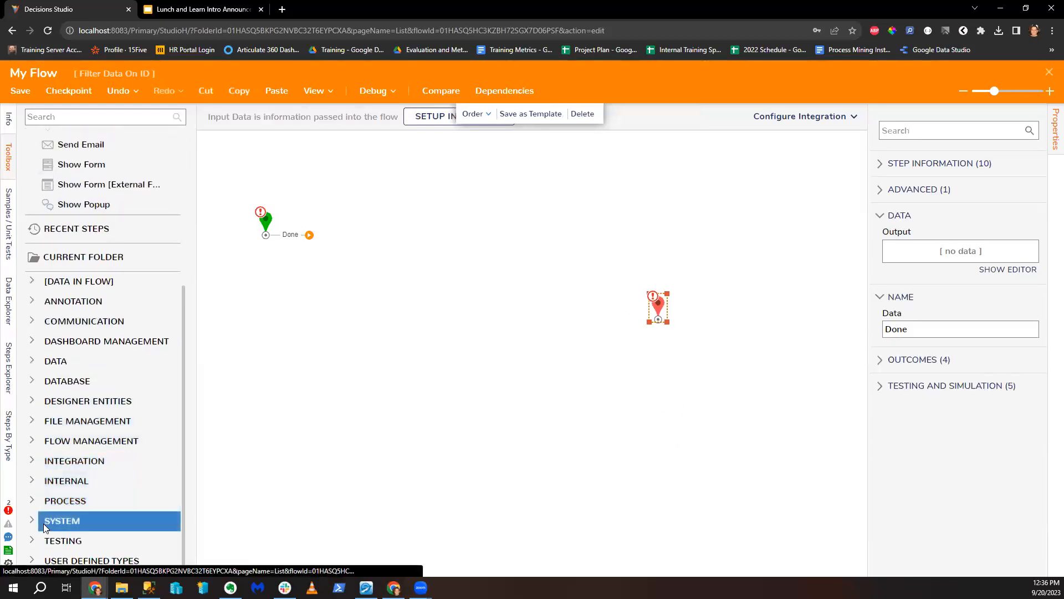
left_click(34, 461)
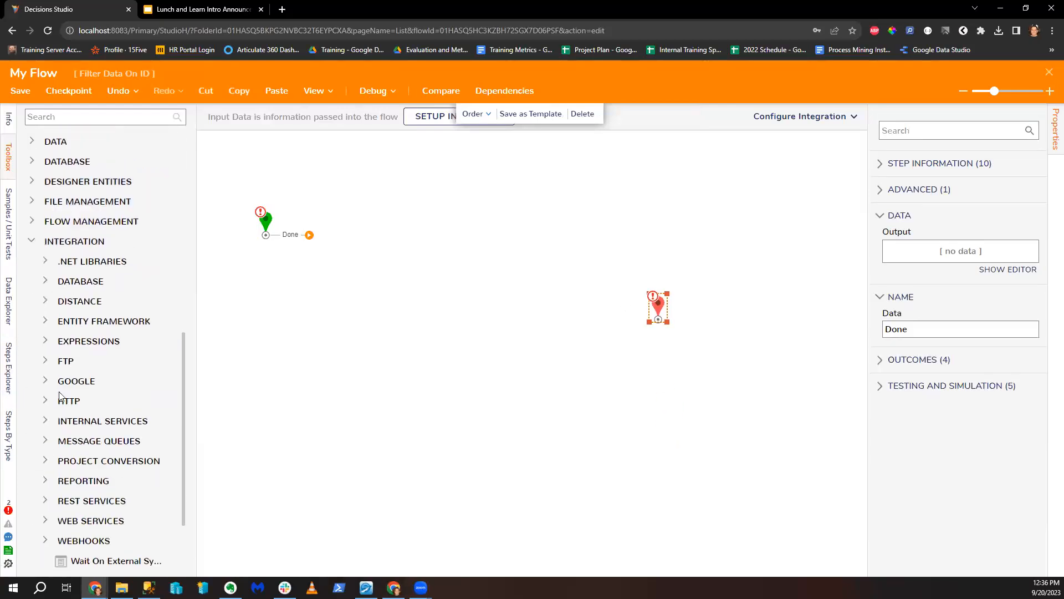
left_click(75, 420)
scroll(78, 355, "down", 5)
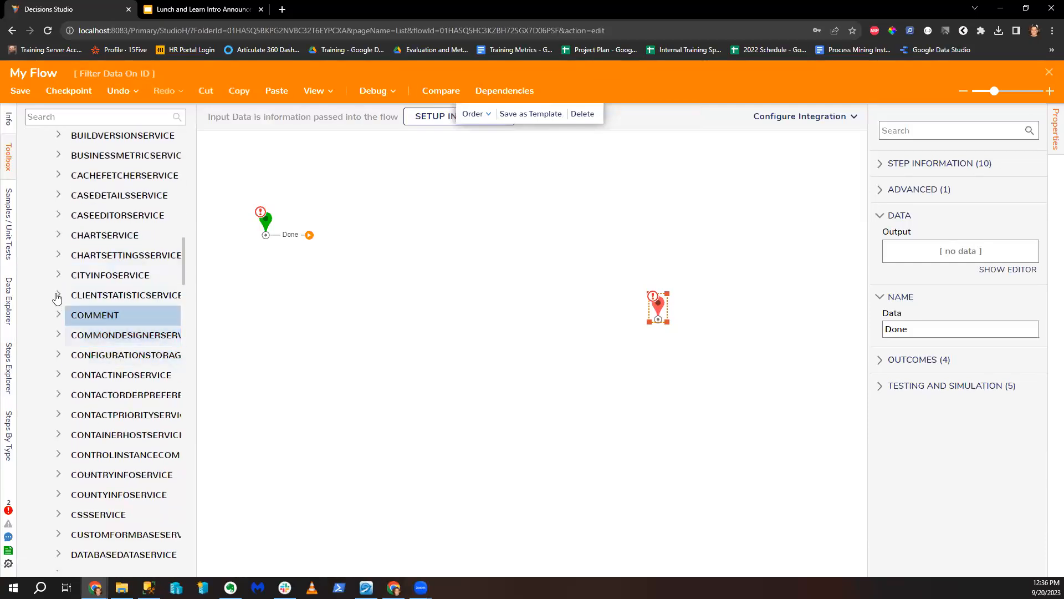
scroll(94, 482, "up", 5)
scroll(106, 485, "down", 8)
scroll(107, 483, "down", 20)
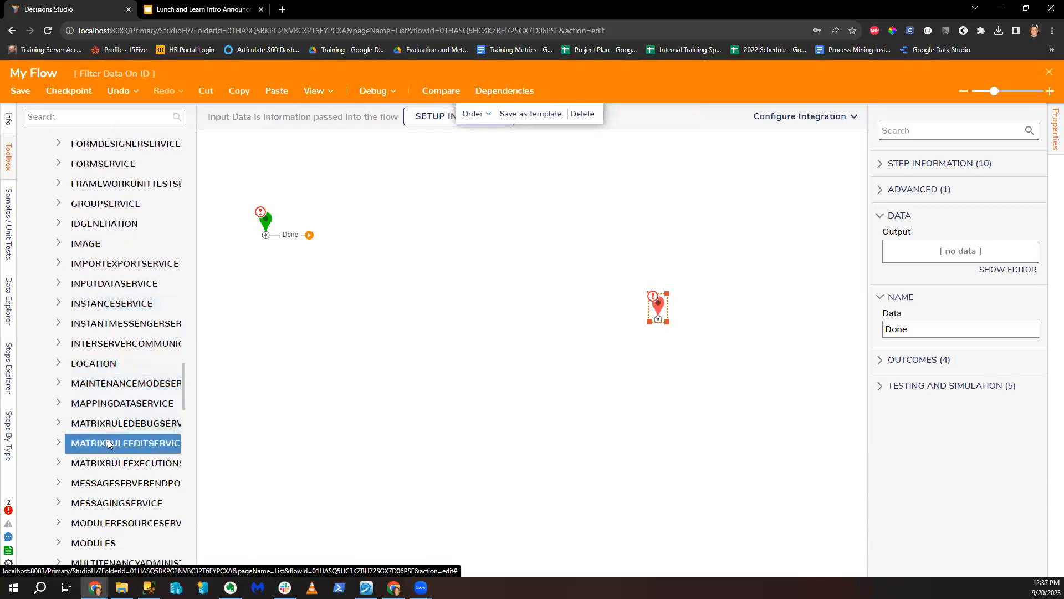
scroll(103, 428, "down", 1)
scroll(88, 407, "up", 4)
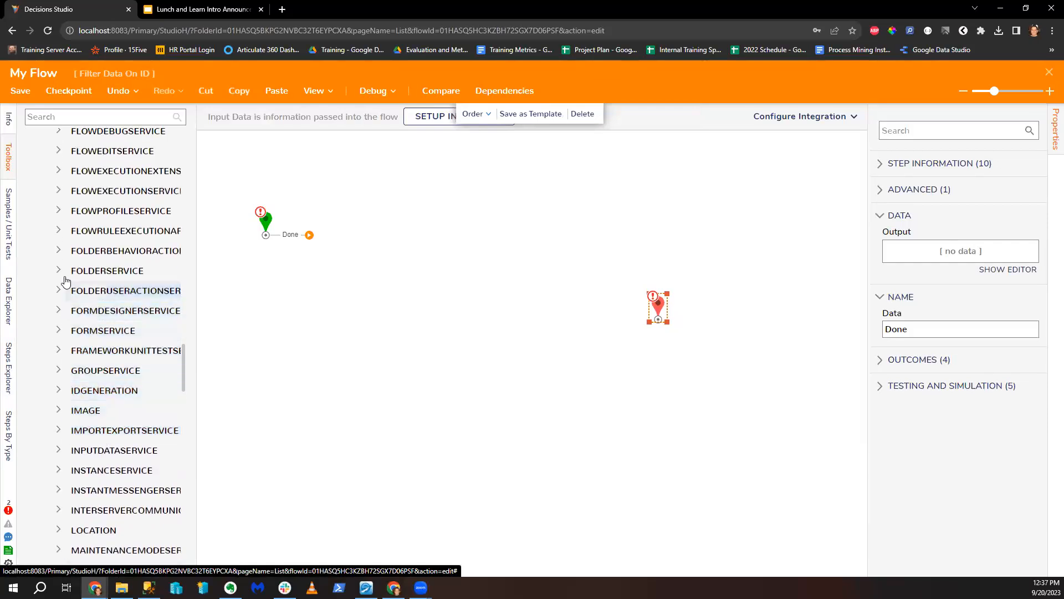
left_click(70, 384)
scroll(111, 388, "down", 3)
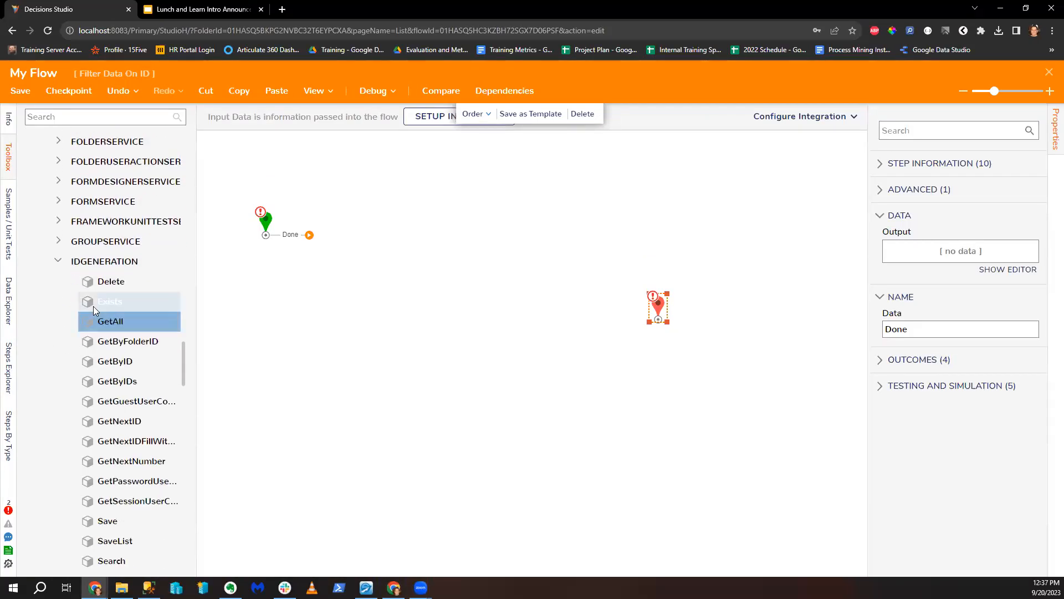
left_click_drag(148, 439, 372, 227)
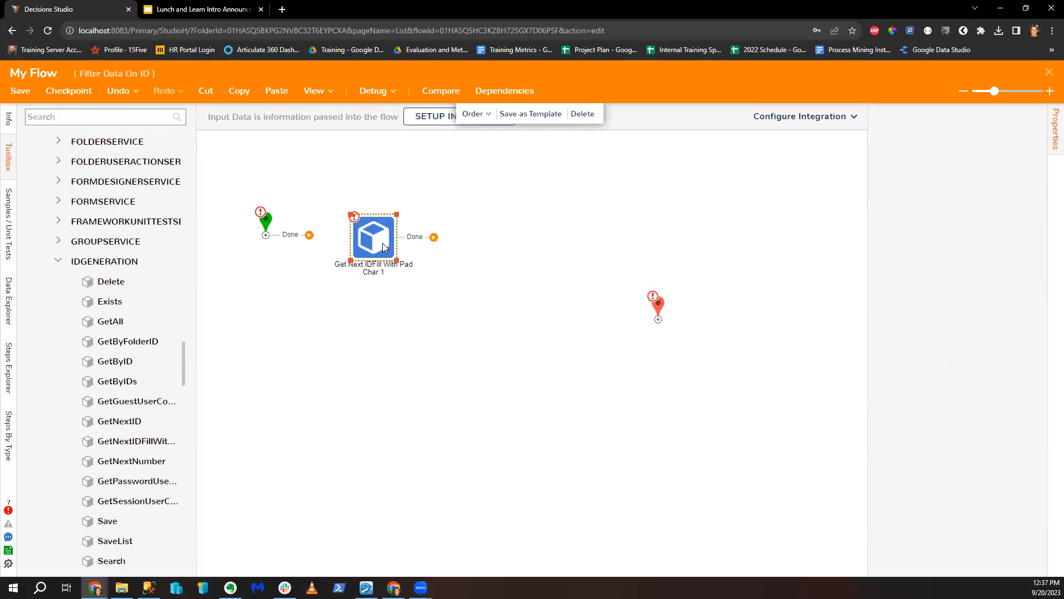
Step: Connect the start to the ID step and set constant length 3 and pad character 0
left_click_drag(308, 236, 355, 233)
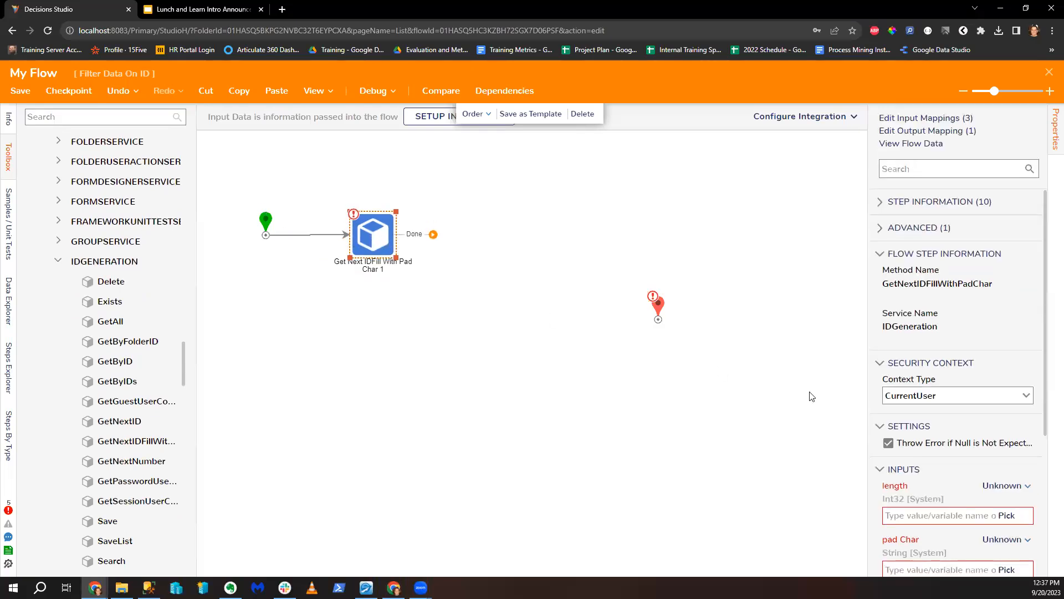
scroll(939, 461, "down", 2)
left_click(1000, 374)
left_click(921, 334)
left_click(904, 401)
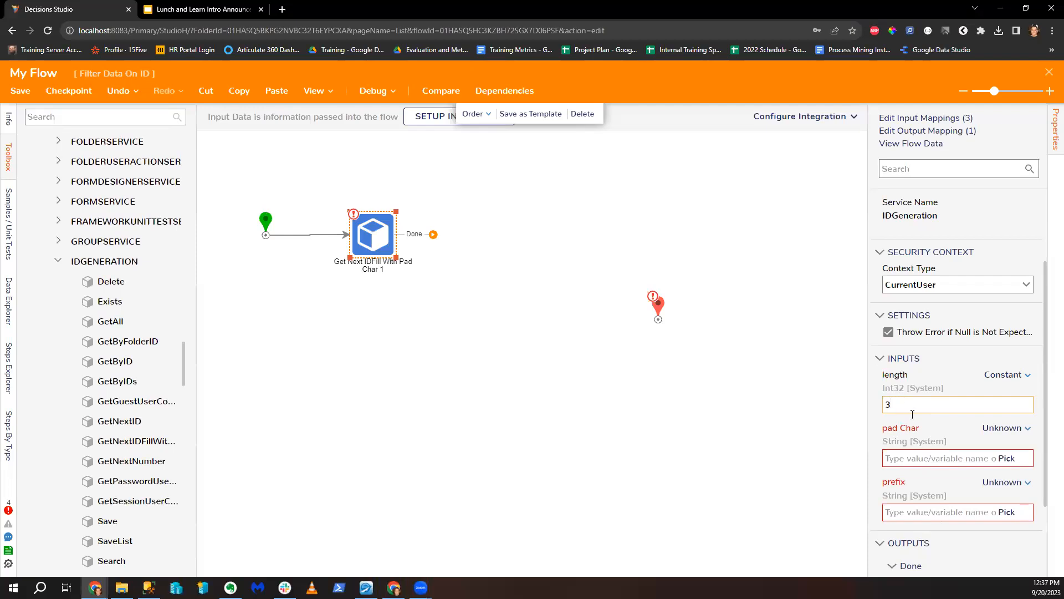
left_click(1005, 428)
left_click(912, 366)
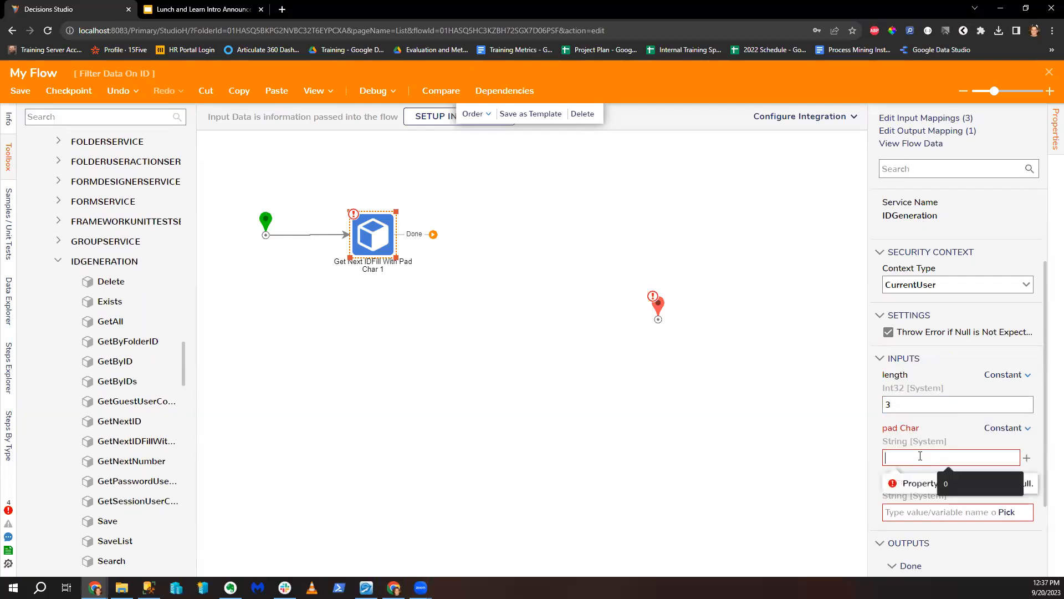
type("0")
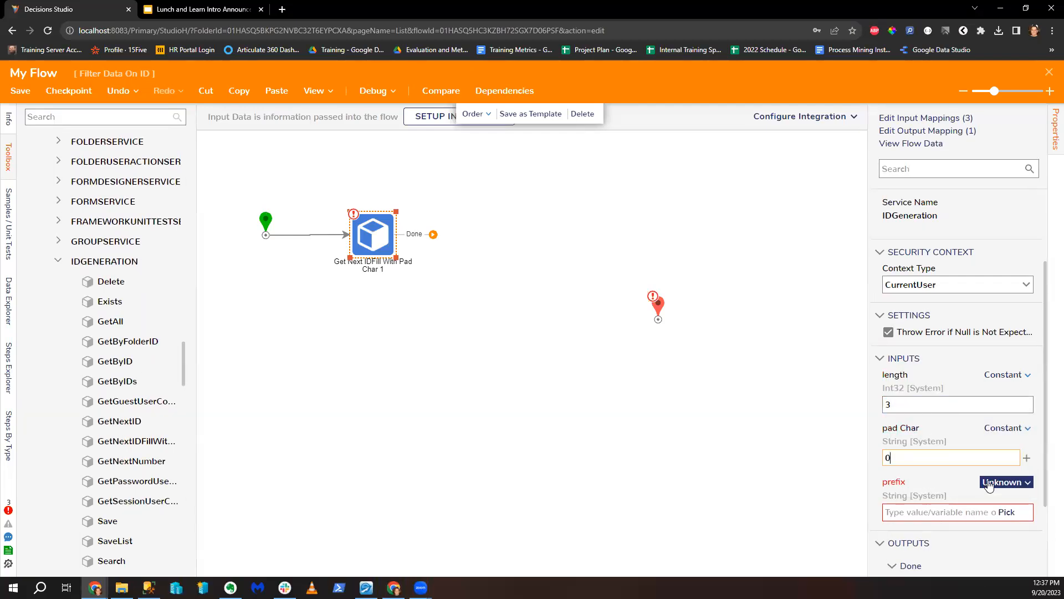
Step: Set the prefix to Merge Plain Text and open its editor
left_click(1020, 482)
left_click(933, 523)
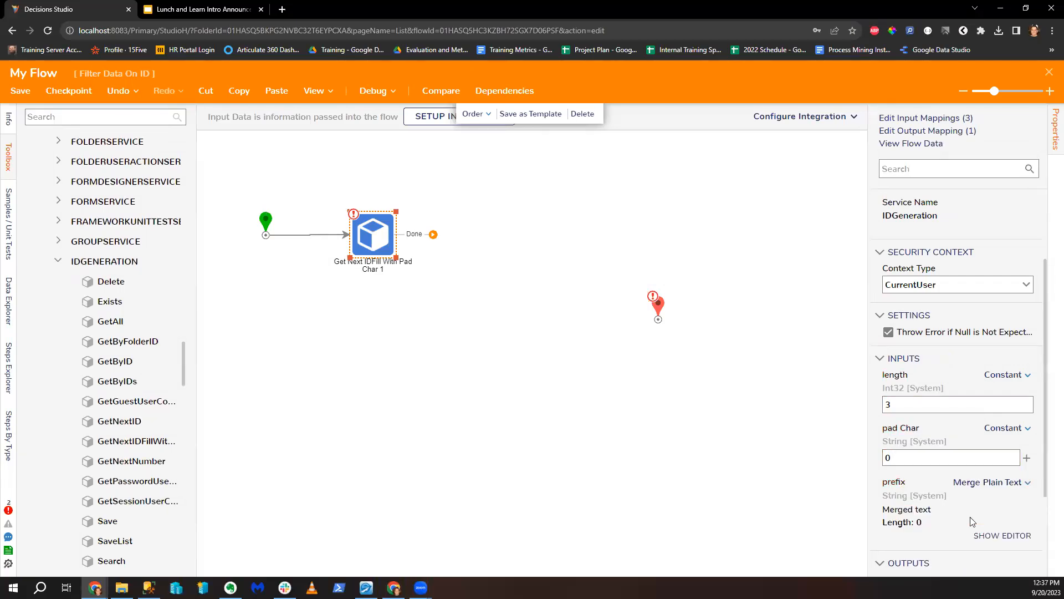
left_click(1003, 536)
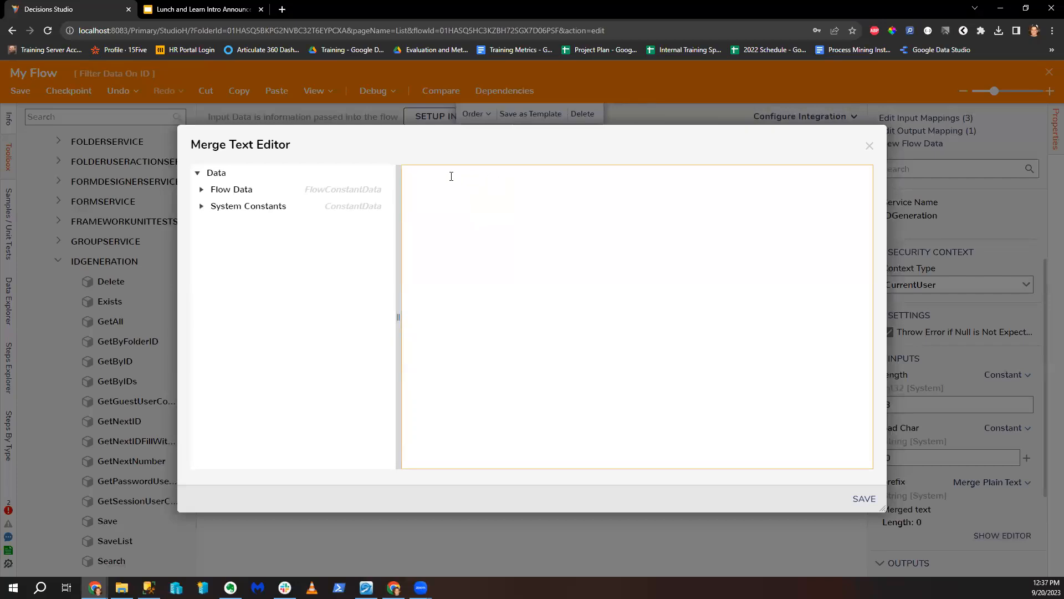
Step: Save JL as the merged prefix text, then search the Toolbox for 'Get Current data without time'
left_click(202, 189)
scroll(325, 315, "down", 10)
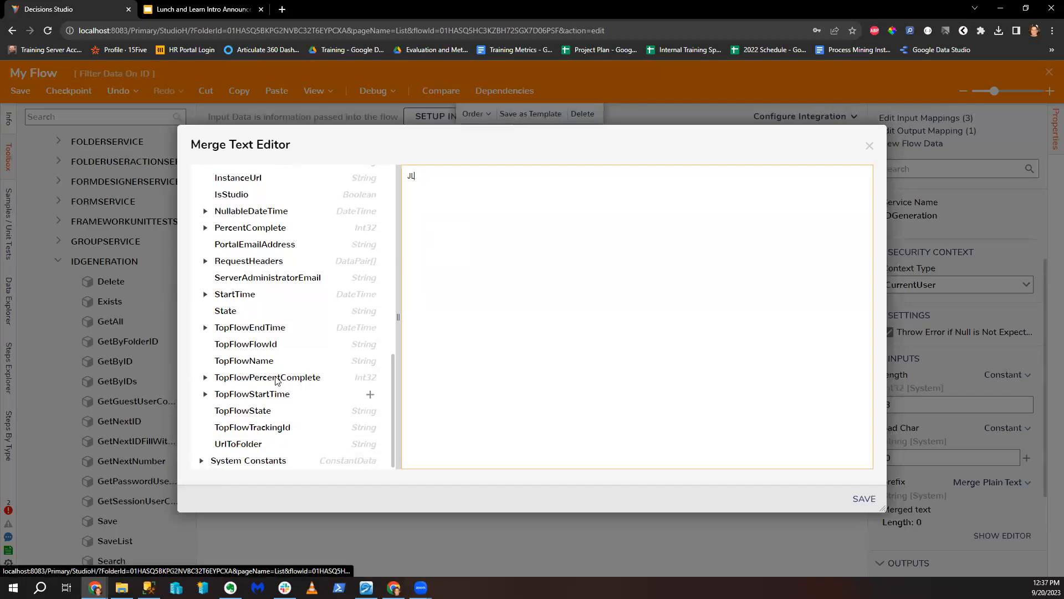
left_click(864, 499)
left_click(69, 118)
type("Get Current")
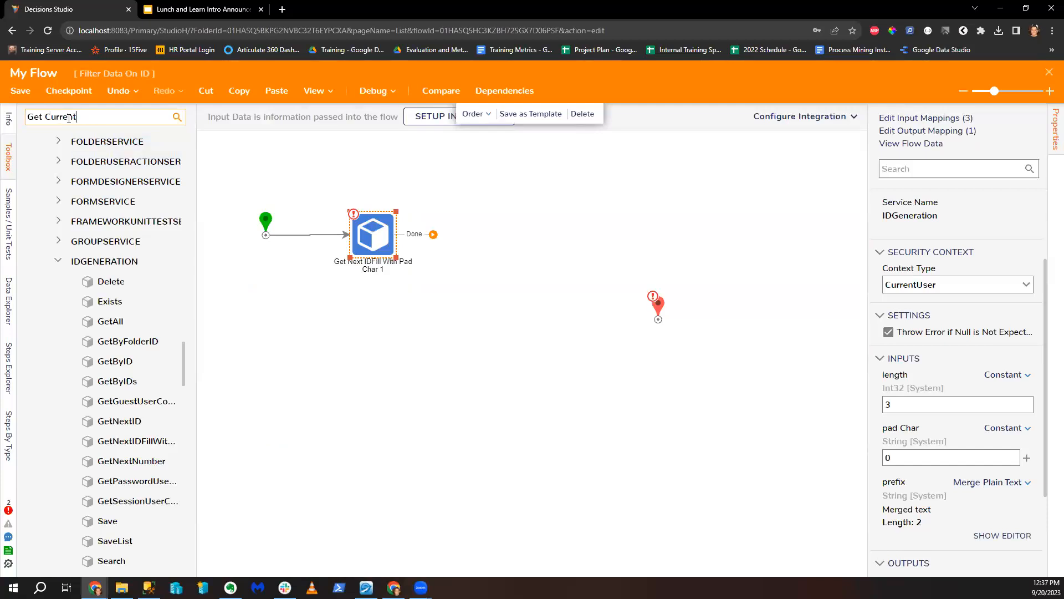
type(" data without time")
Step: Insert Get Current Date Without Time between the start and the padded-ID step, rearranging the connections
key("BackSpace")
key("BackSpace")
key("BackSpace")
key("BackSpace")
key("BackSpace")
key("BackSpace")
key("BackSpace")
key("BackSpace")
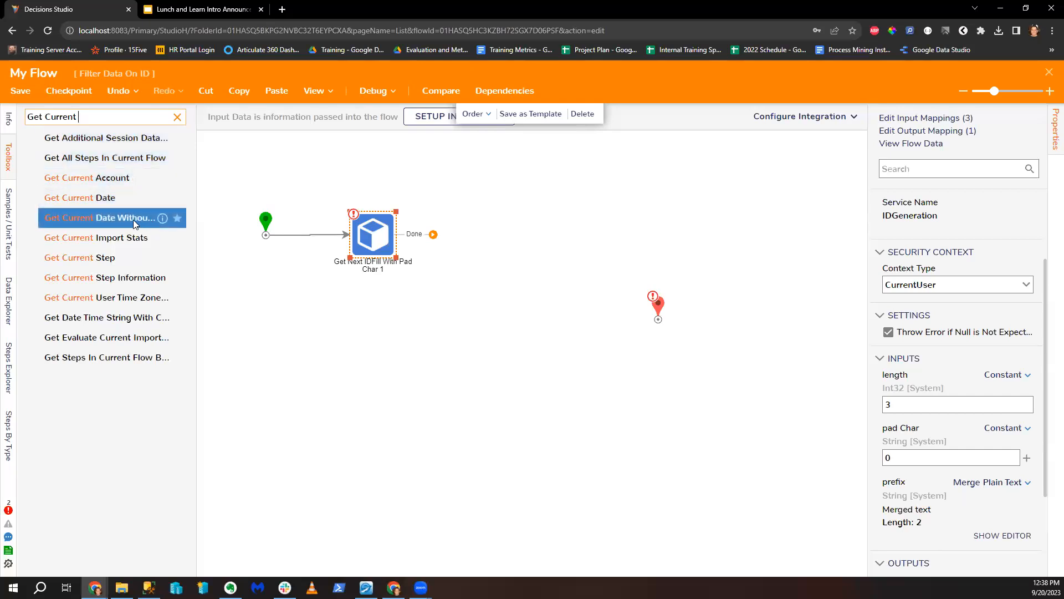
left_click_drag(109, 218, 506, 237)
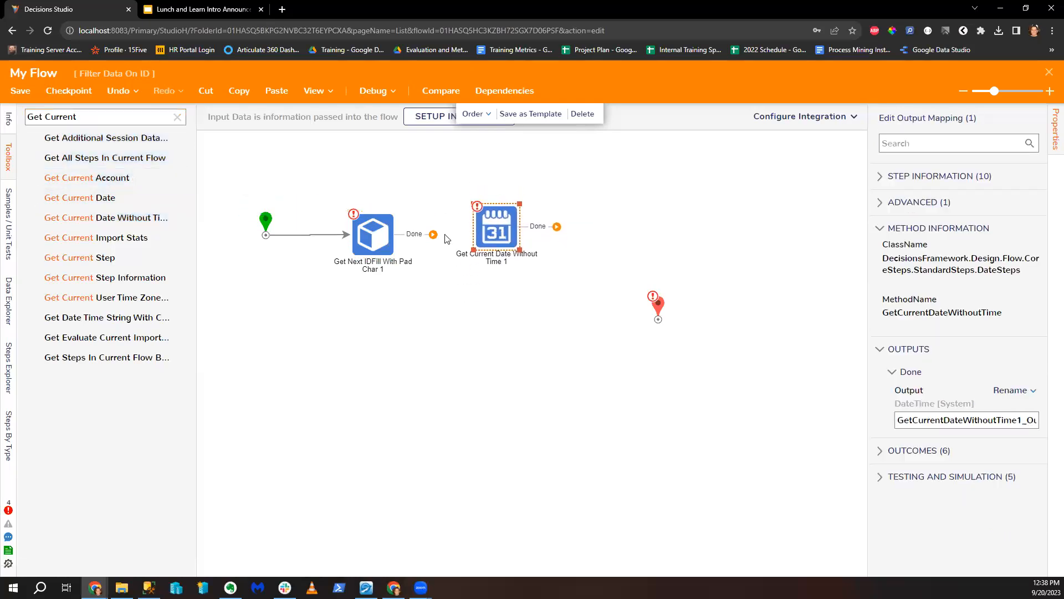
left_click(282, 235)
left_click_drag(381, 241, 475, 292)
left_click_drag(499, 235, 341, 244)
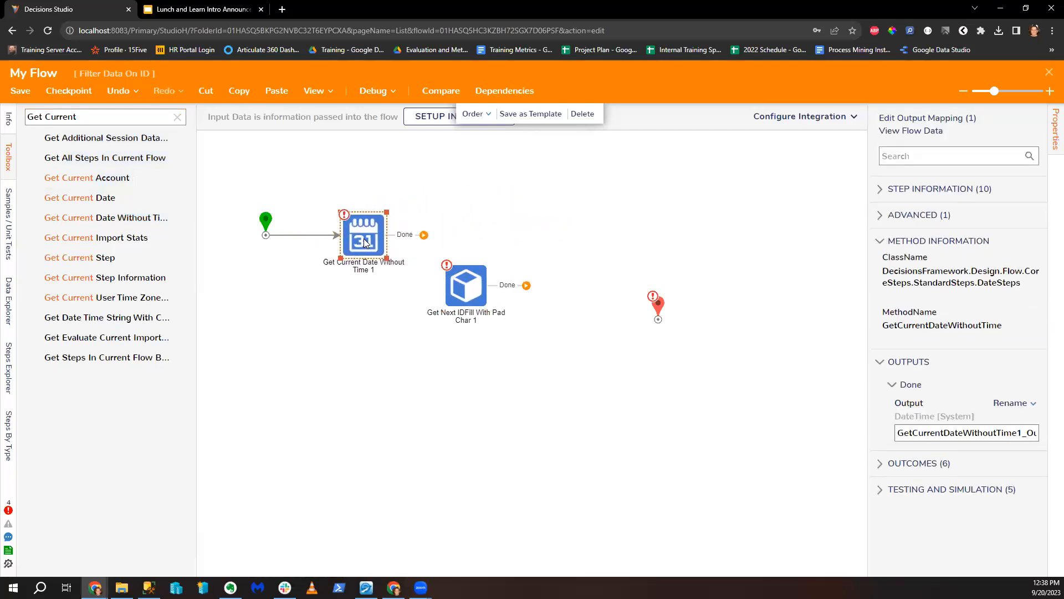
left_click_drag(463, 282, 466, 243)
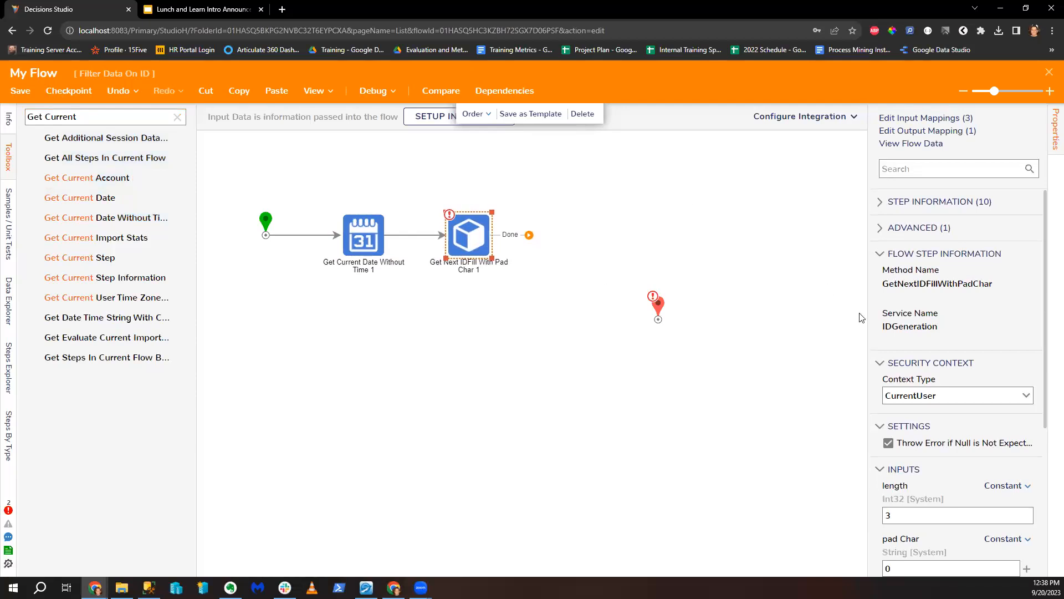
scroll(945, 423, "down", 3)
Step: Change the prefix to JL plus the current Year and Month, and connect the ID step's Done to End
left_click(998, 480)
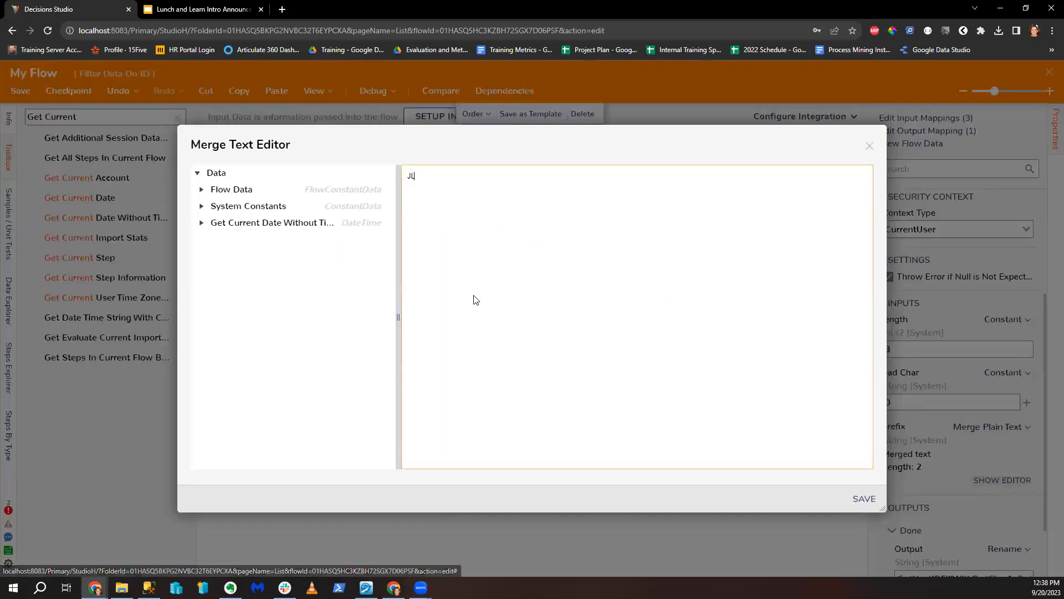
left_click(201, 223)
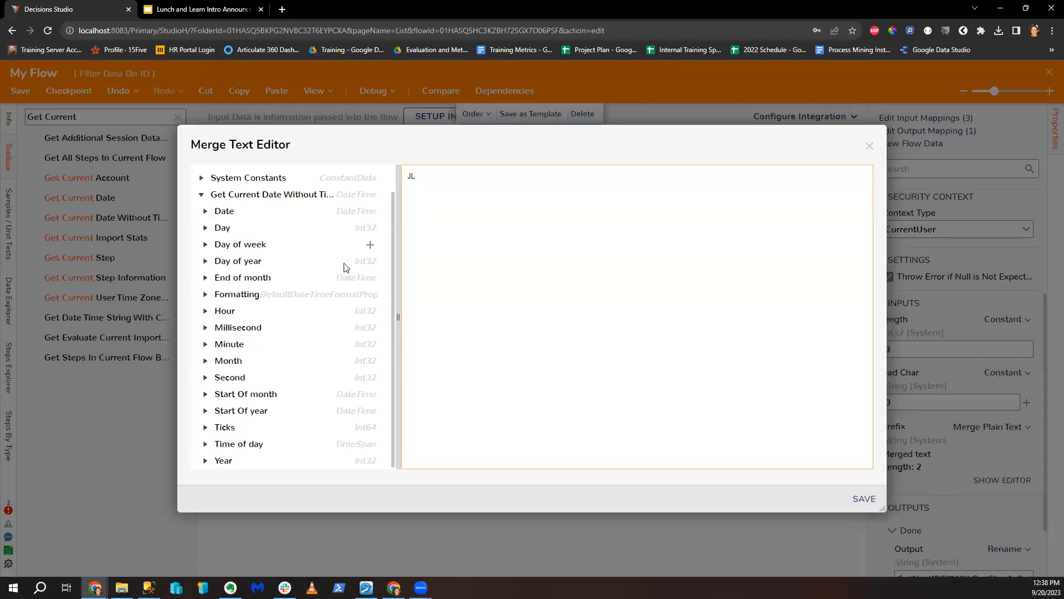
left_click(206, 261)
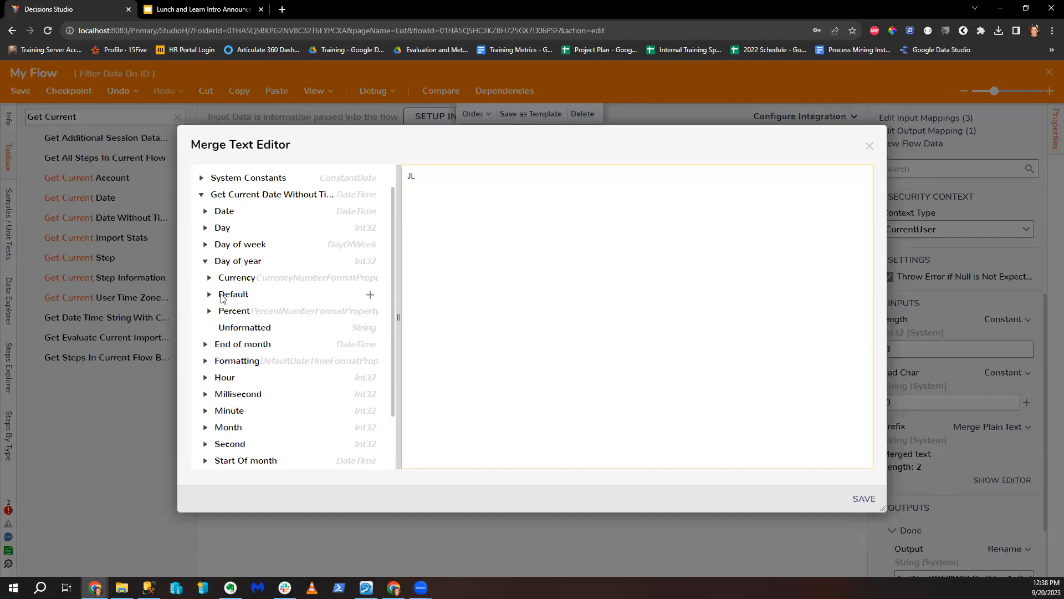
left_click(202, 263)
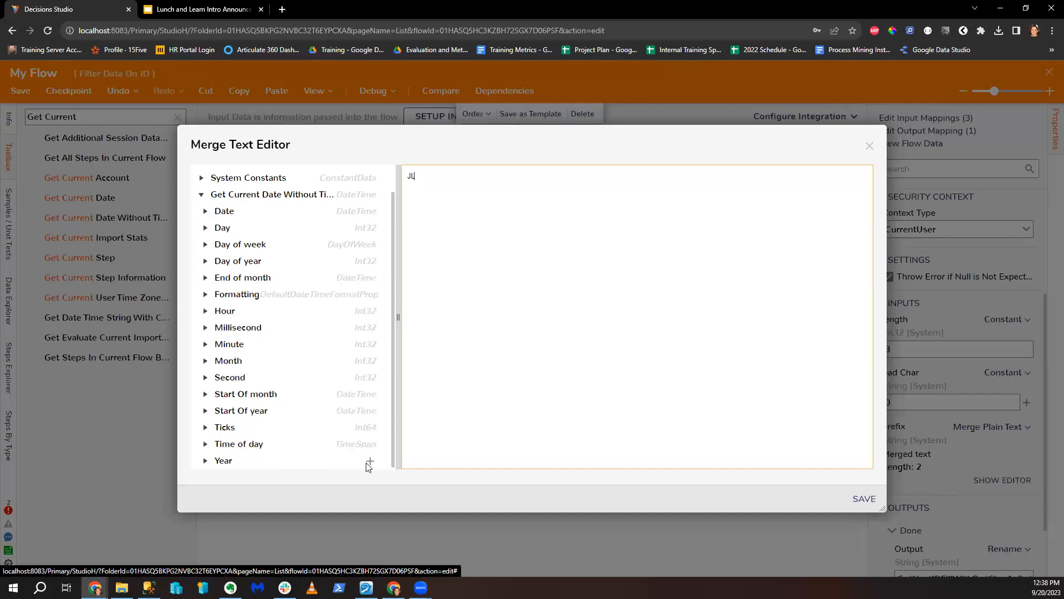
left_click(369, 461)
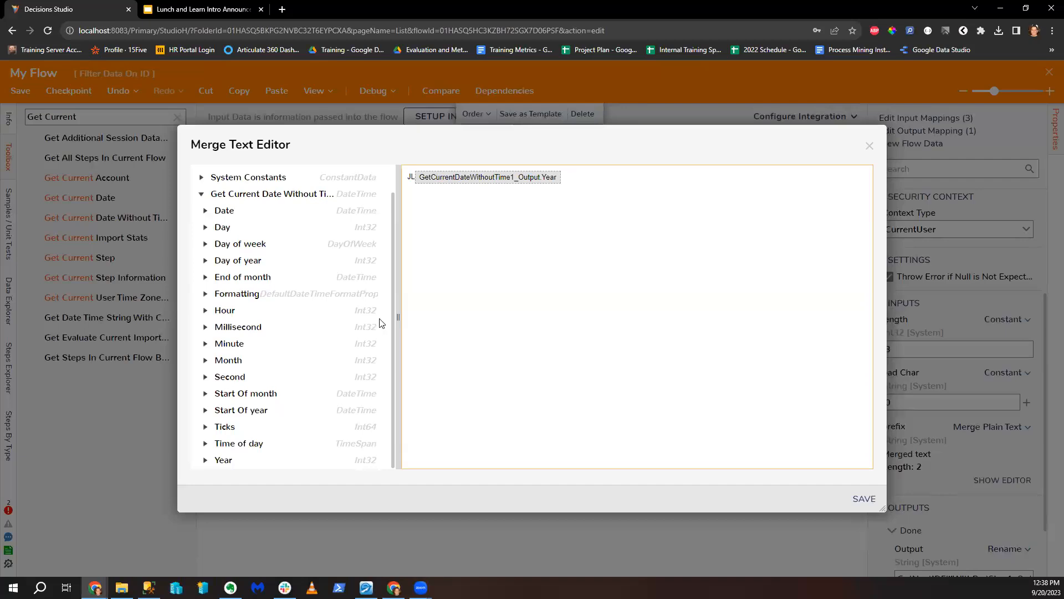
left_click(370, 361)
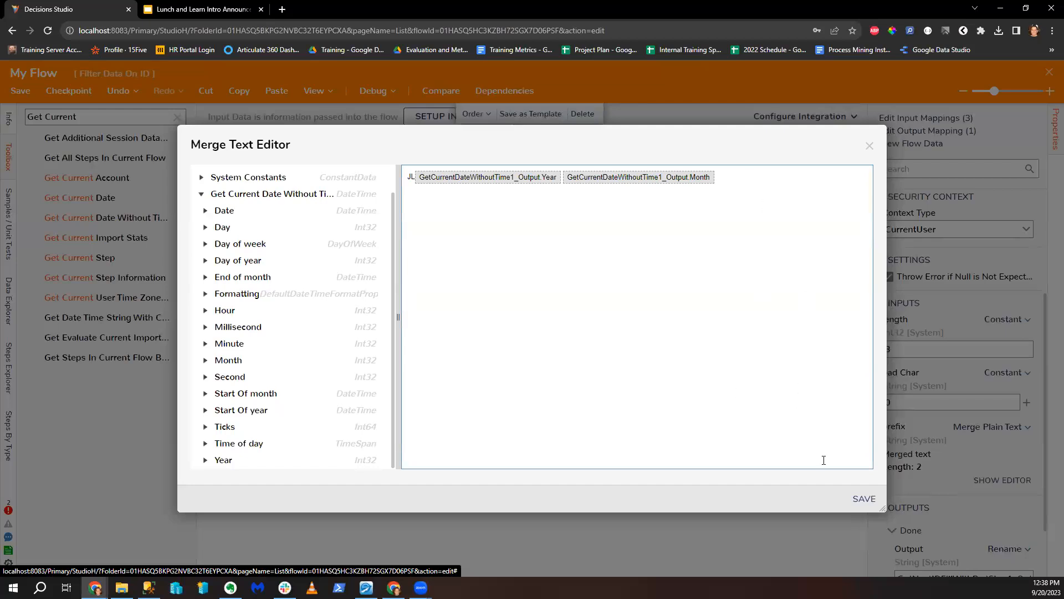
left_click(864, 498)
left_click_drag(529, 234, 658, 304)
left_click(373, 90)
Step: Start a debug run and inspect the ID step's input data for Execution 1
left_click(541, 255)
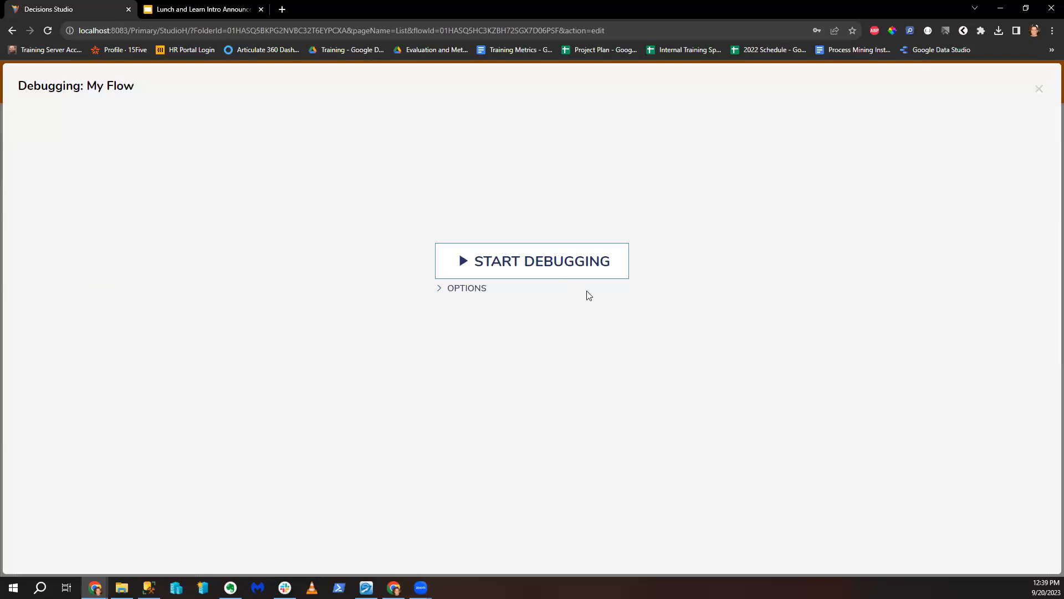
left_click(453, 170)
left_click(556, 183)
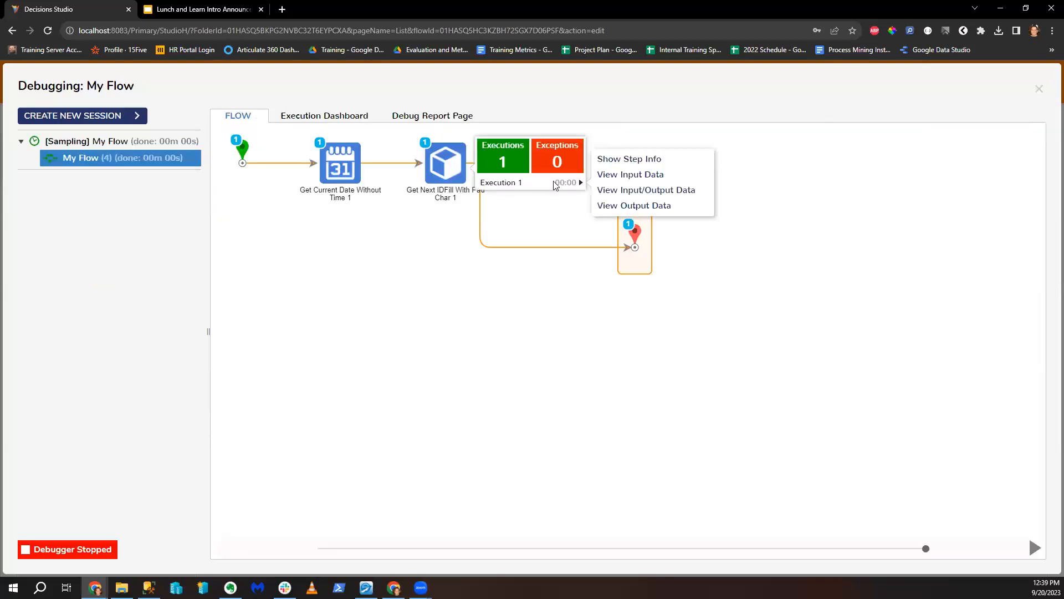
left_click(623, 177)
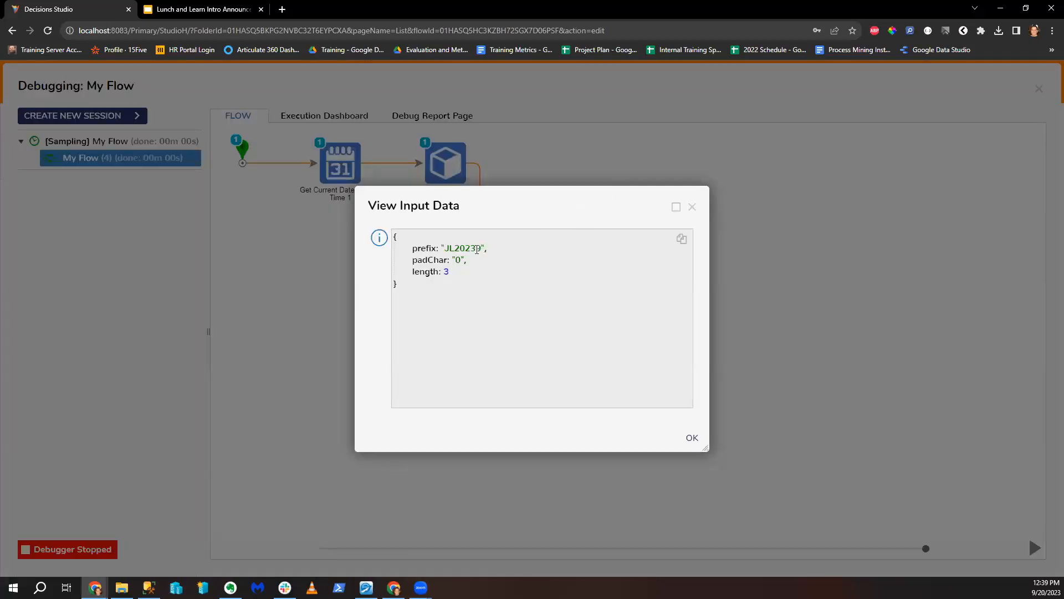
left_click(692, 207)
Step: Check the ID step's input/output data, confirming output JL20239001, then close the debugger
left_click(444, 164)
left_click(545, 186)
left_click(621, 191)
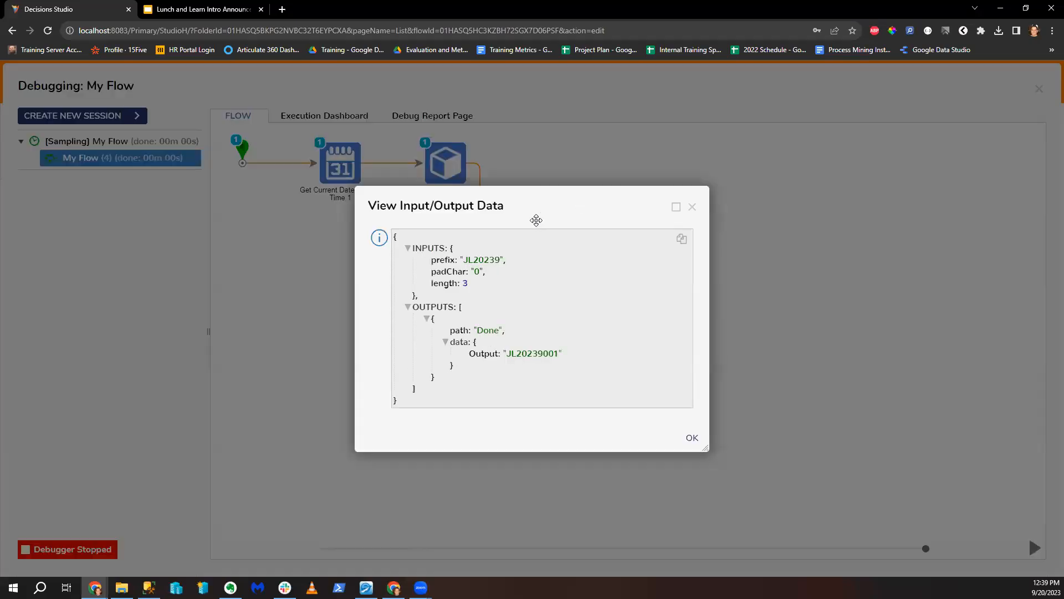
left_click_drag(518, 354, 544, 357)
left_click_drag(512, 352, 557, 355)
left_click(528, 356)
left_click(692, 438)
left_click(1038, 90)
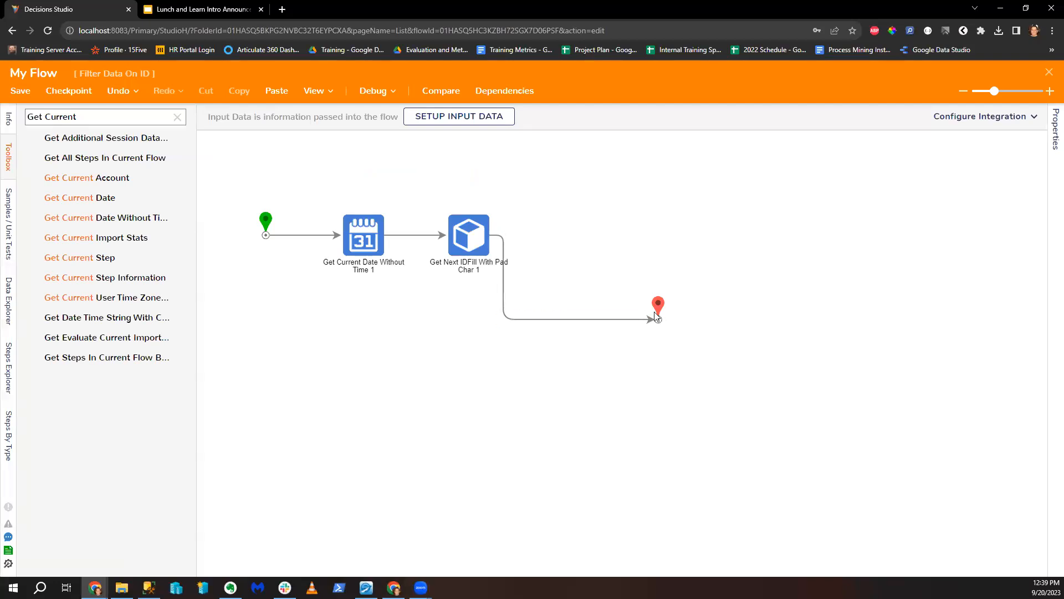
Step: Add a Create MyIds step from User Defined Types > Entities just before the End step
left_click(674, 227)
left_click(177, 117)
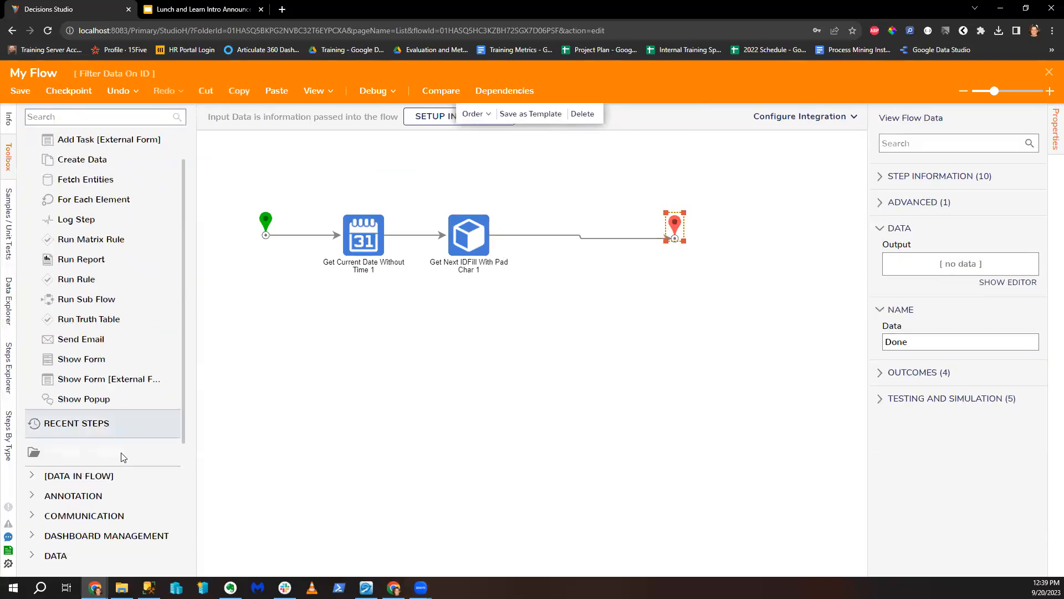
scroll(94, 499, "down", 5)
left_click(33, 561)
scroll(39, 532, "down", 5)
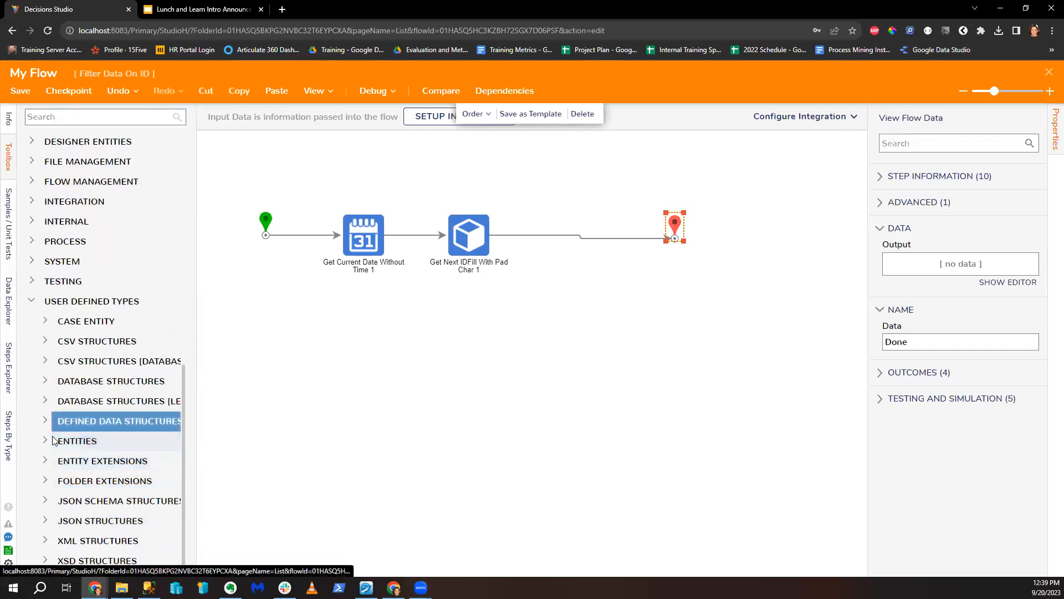
left_click(56, 440)
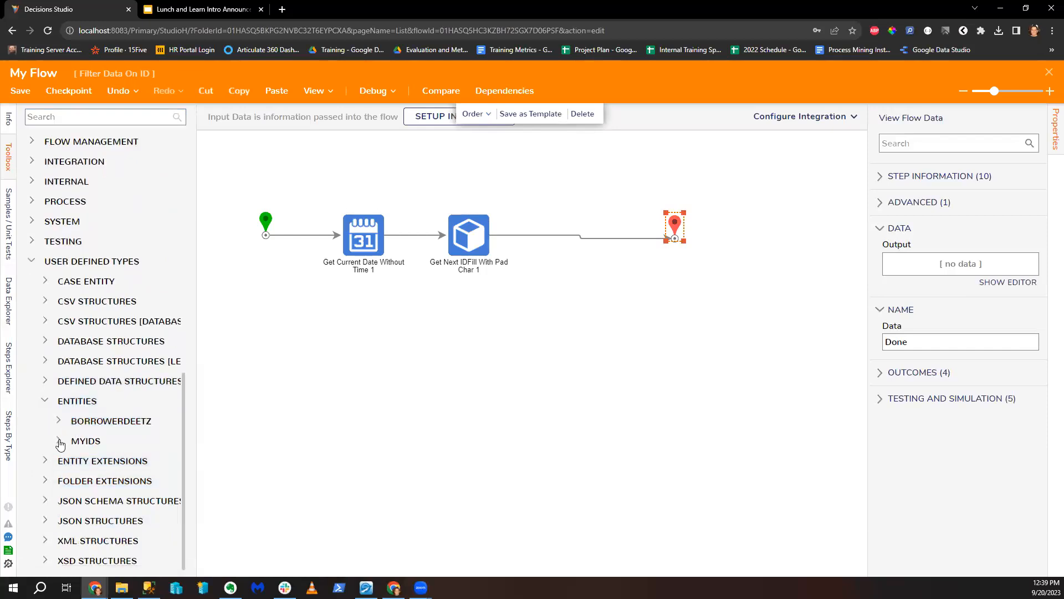
left_click(59, 441)
left_click_drag(112, 381, 590, 242)
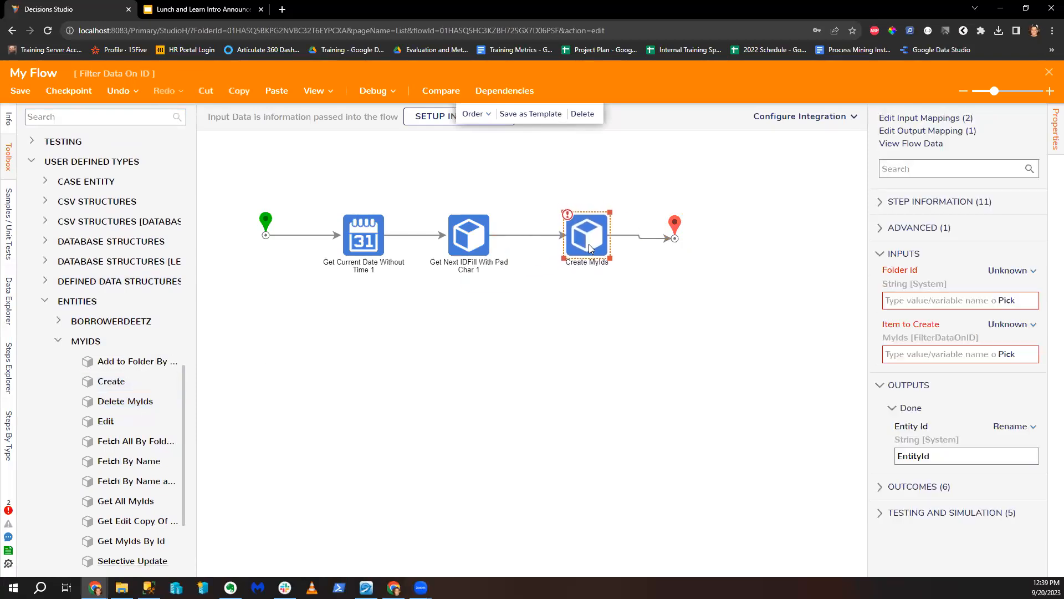
left_click_drag(667, 228, 668, 226)
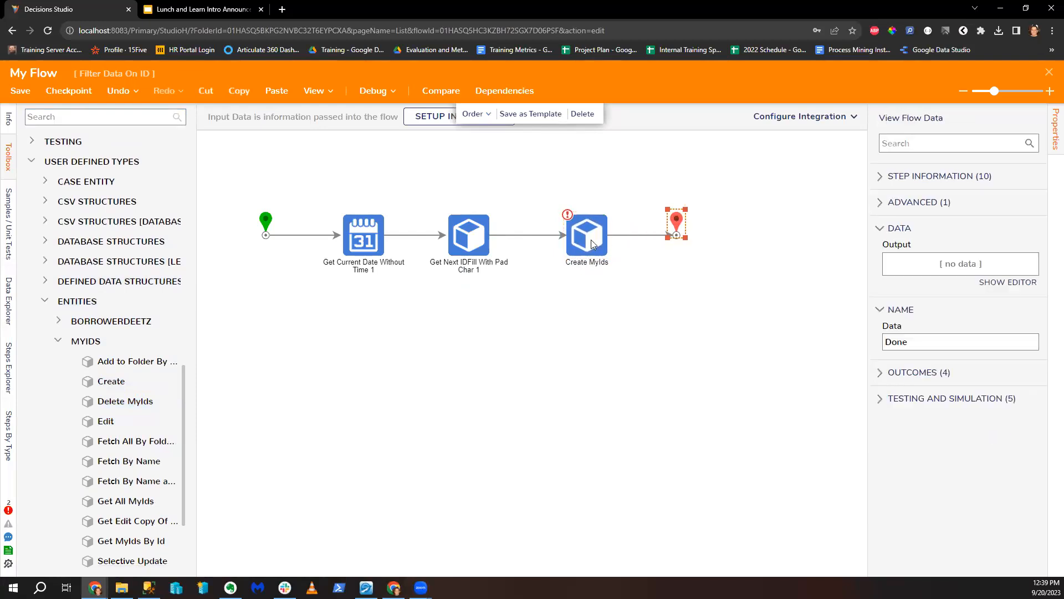
Step: Set the Create MyIds Folder Id to the constant folder StoringMyIdData
left_click(1011, 270)
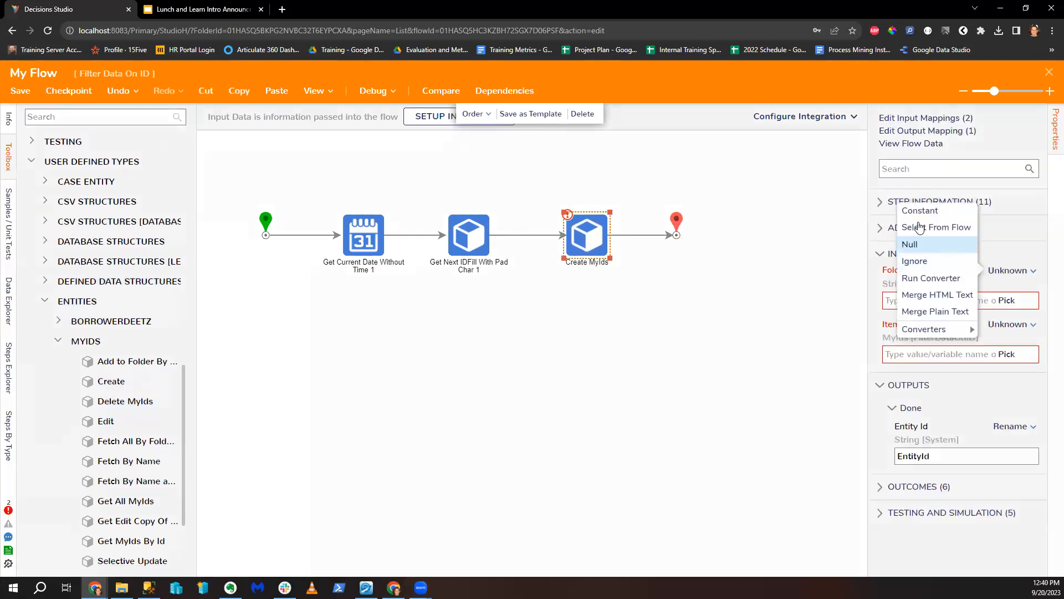
left_click(964, 276)
left_click(1028, 316)
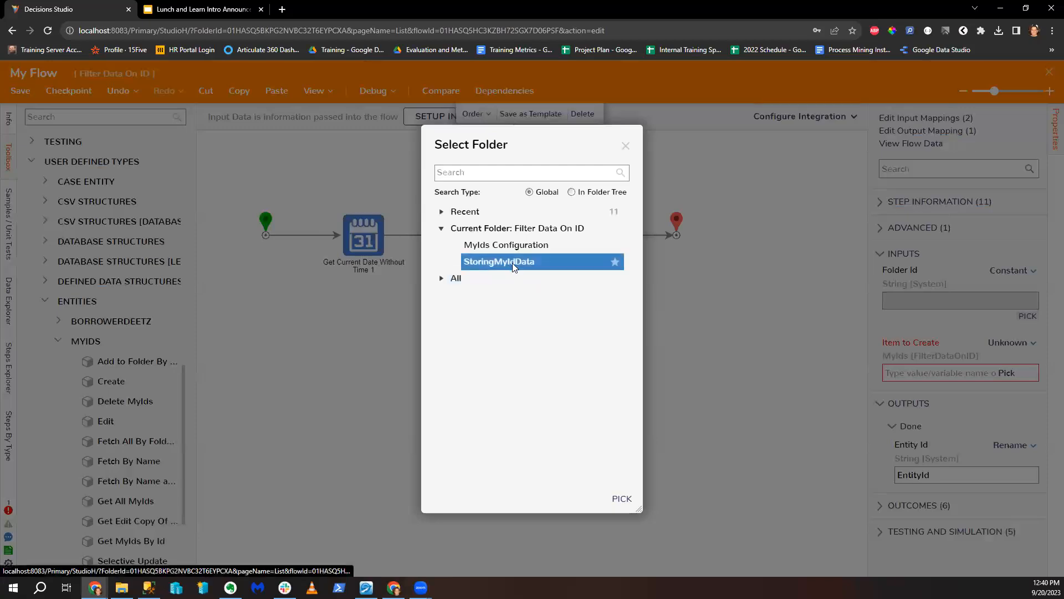
left_click(622, 499)
Step: Build Item to Create field by field, mapping Name to the generated ID output
left_click(1009, 342)
left_click(937, 335)
scroll(981, 409, "down", 10)
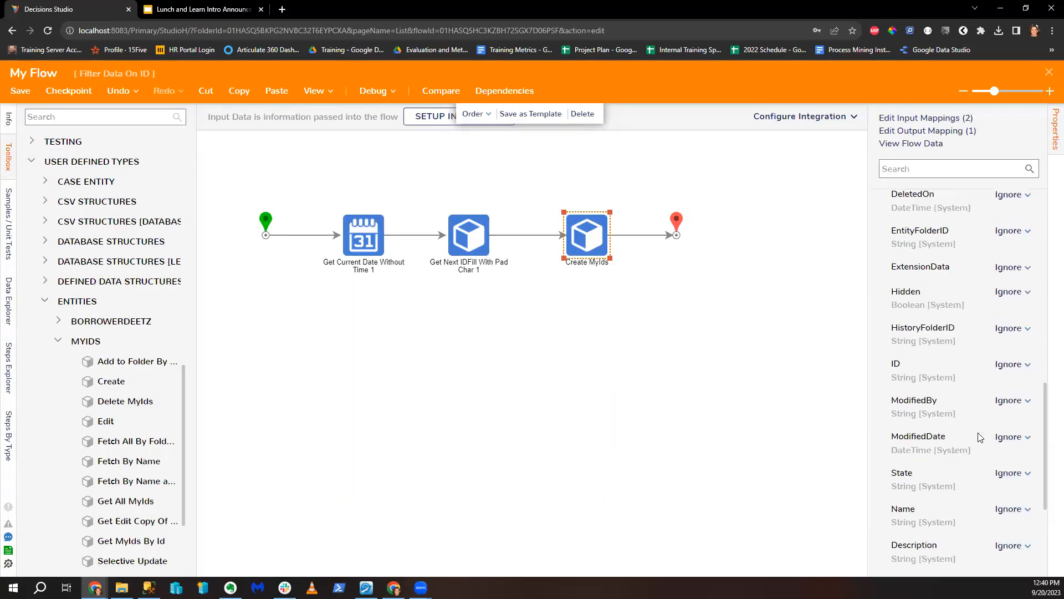
scroll(961, 398, "down", 5)
scroll(980, 399, "up", 1)
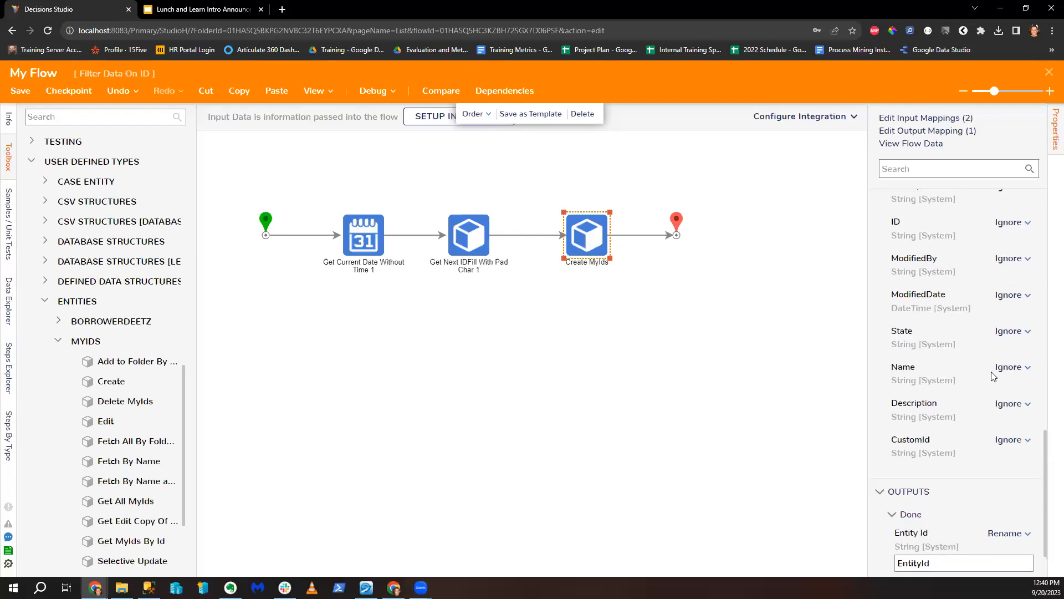
left_click(1009, 367)
left_click(901, 341)
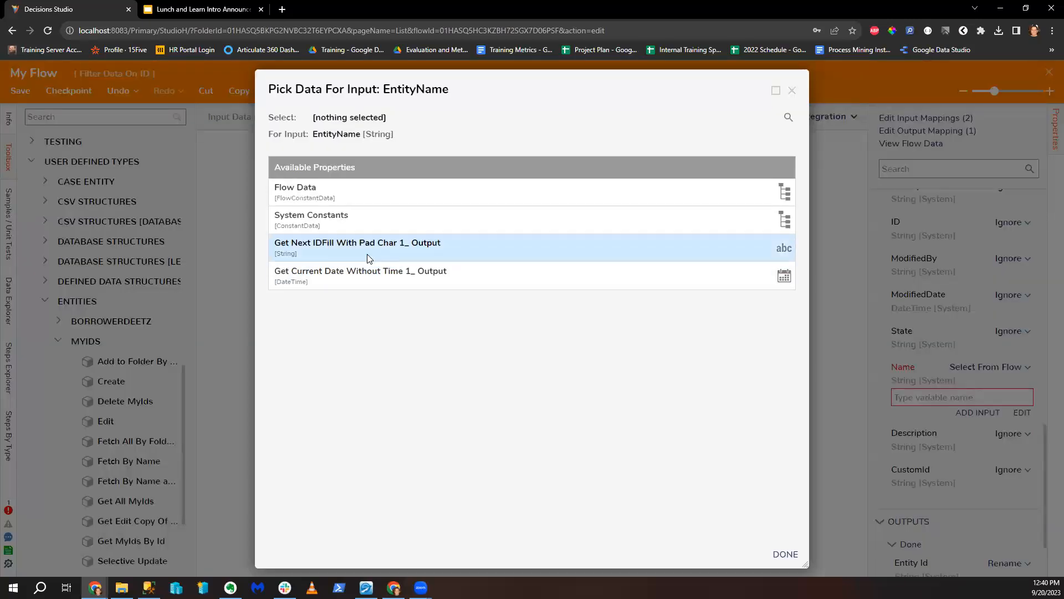
left_click(351, 246)
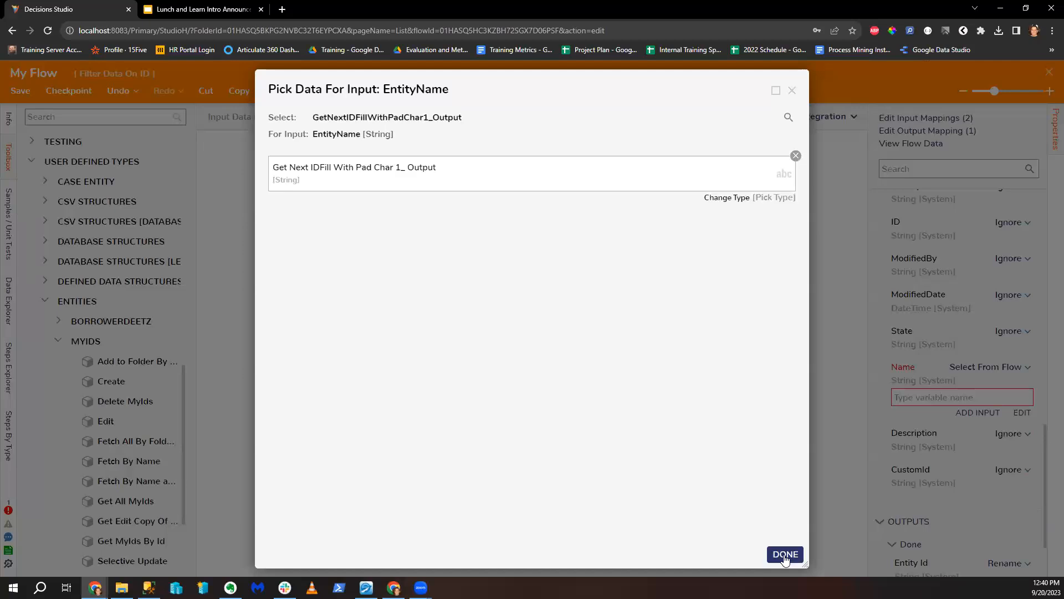
left_click(786, 554)
Step: Map CustomId to the Get Next IDFill With Pad Char 1 output instead of the date
left_click(1009, 470)
left_click(927, 440)
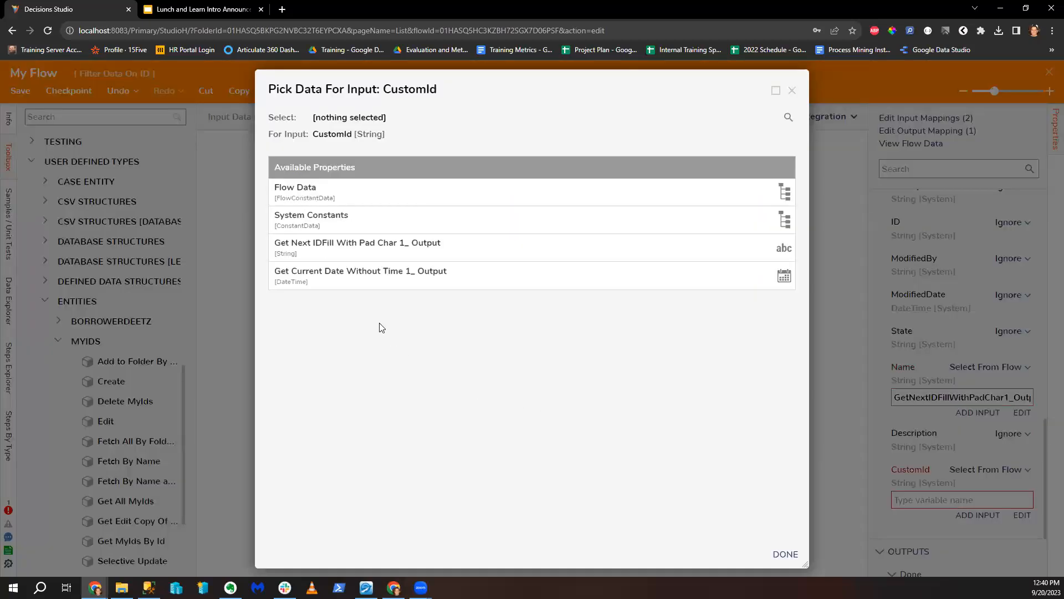
left_click(381, 282)
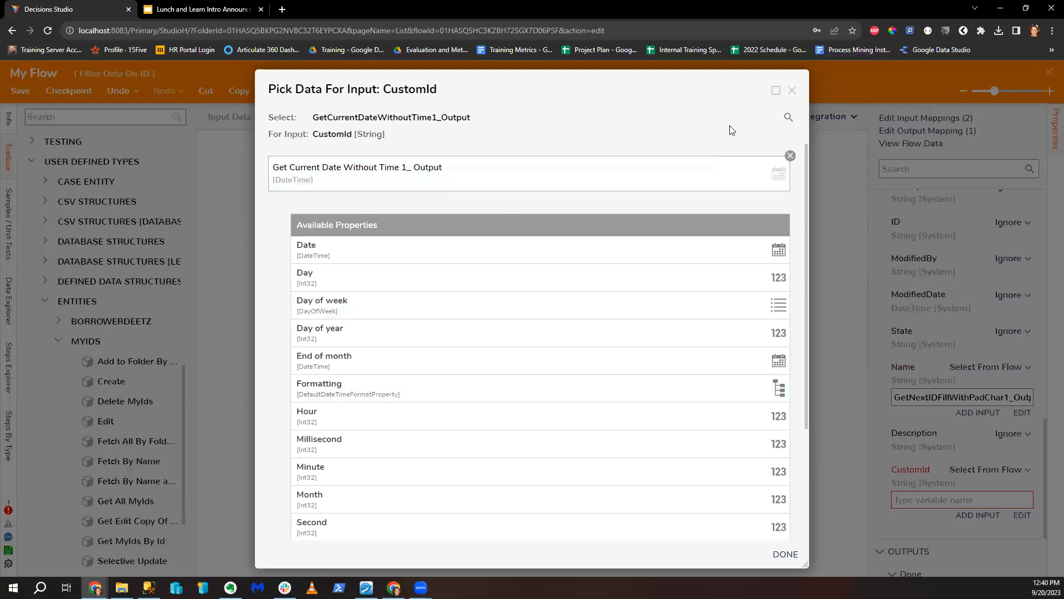
left_click(792, 90)
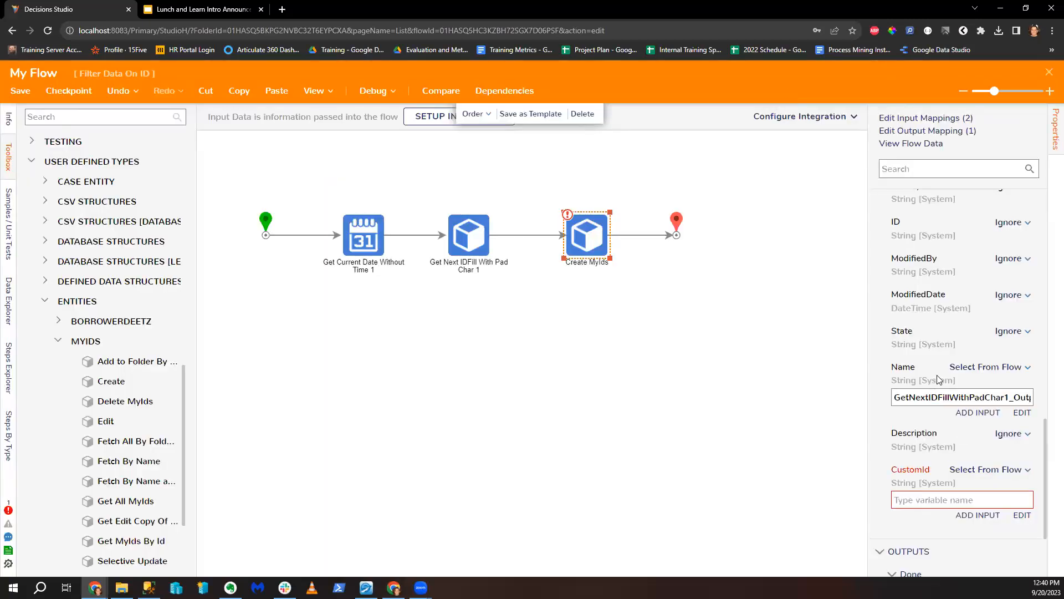
left_click(1023, 515)
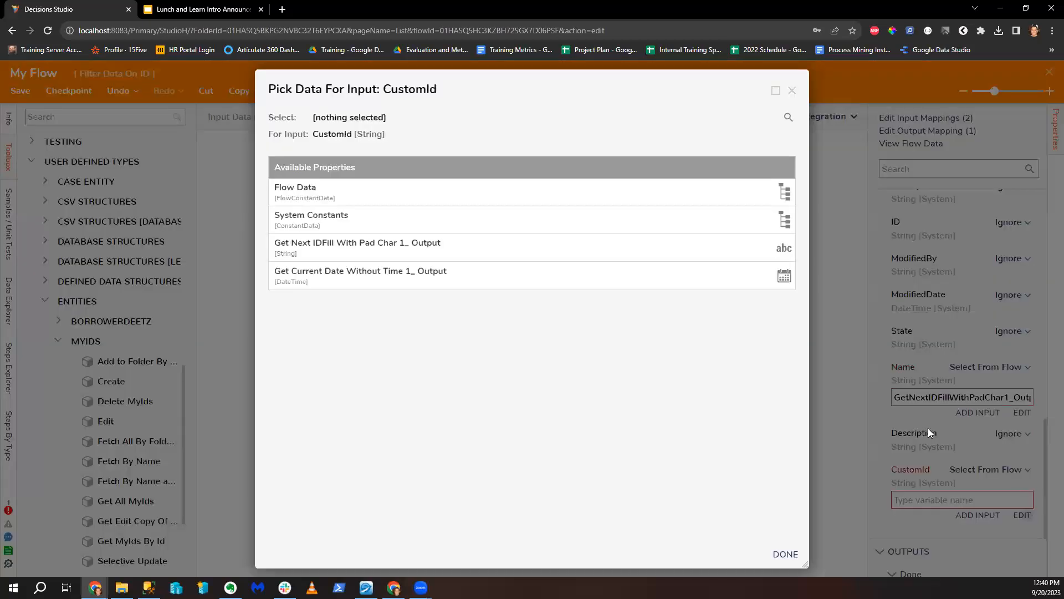
left_click(474, 253)
left_click(786, 554)
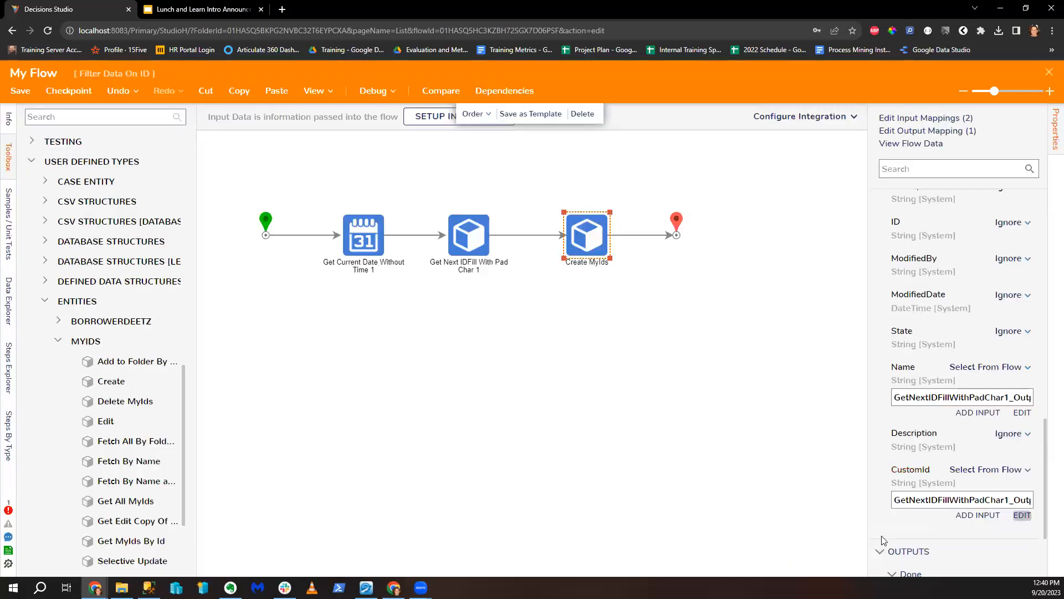
left_click(482, 249)
scroll(943, 499, "down", 4)
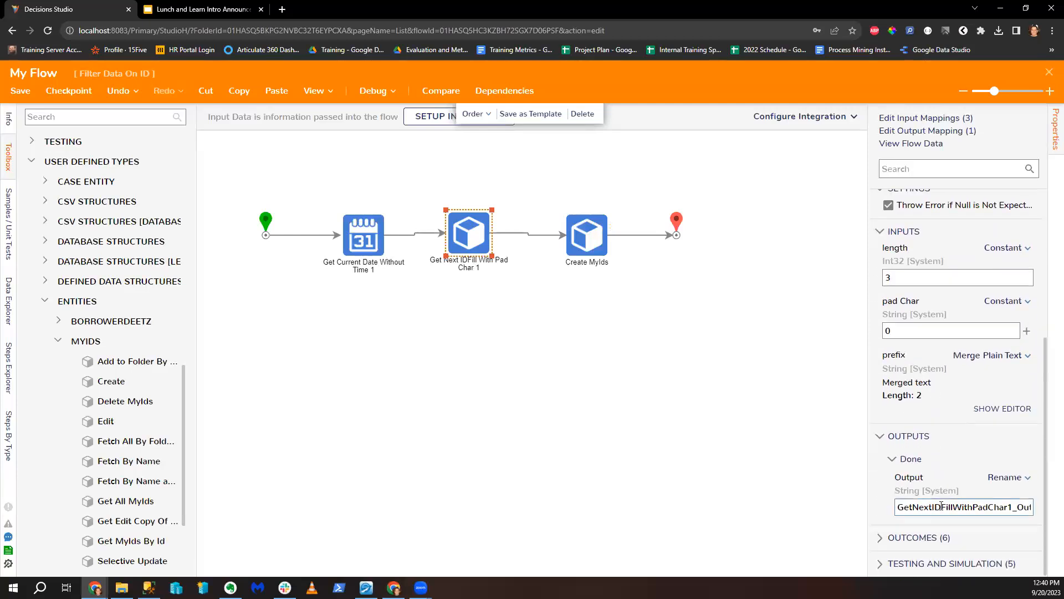
Step: Review the Year and Month prefix, then shift the later steps right to make room
left_click(990, 409)
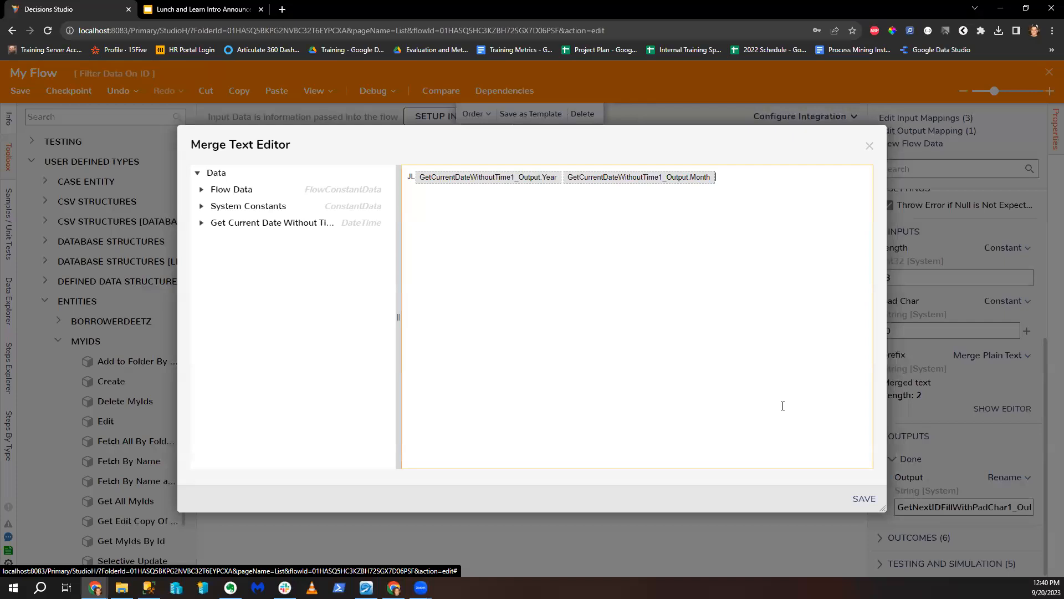
left_click(869, 147)
left_click_drag(474, 247, 506, 246)
left_click_drag(475, 189, 734, 268)
left_click_drag(497, 242, 540, 241)
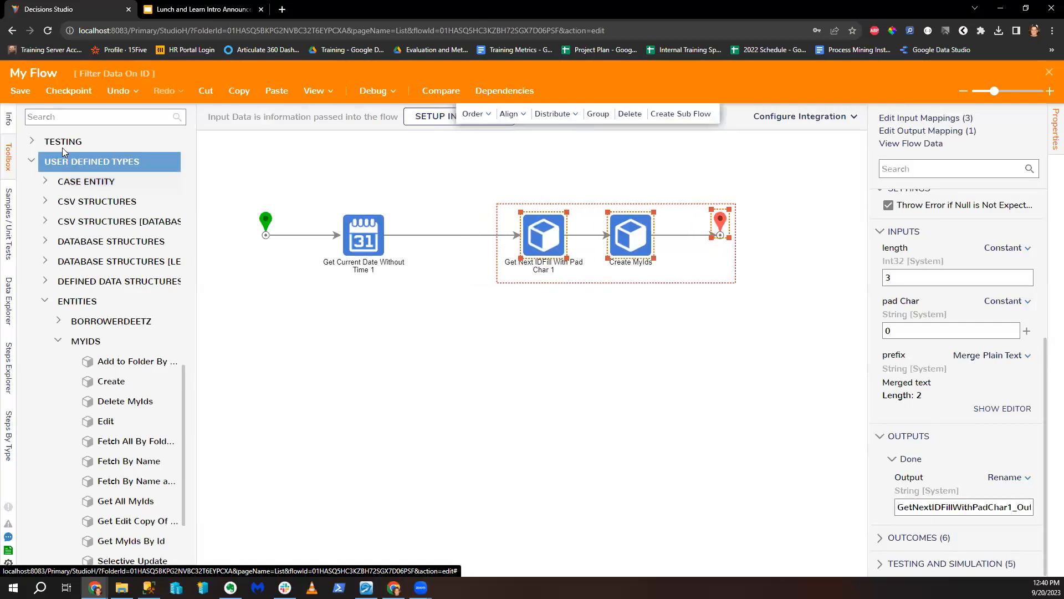
Step: Insert a Strip Characters step right after the current-date step
left_click(96, 120)
type("Str")
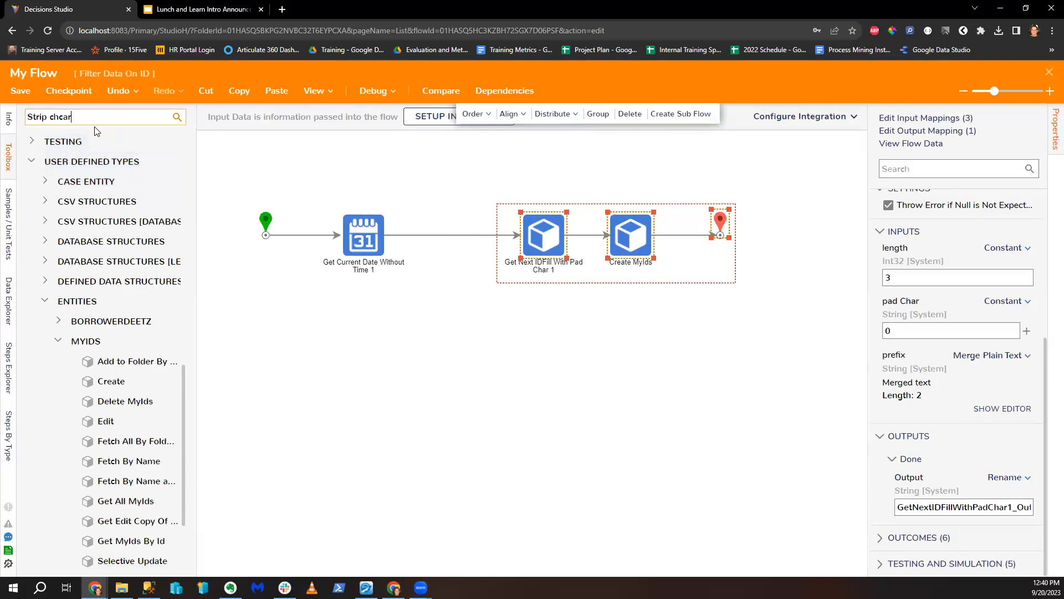
type("ip character")
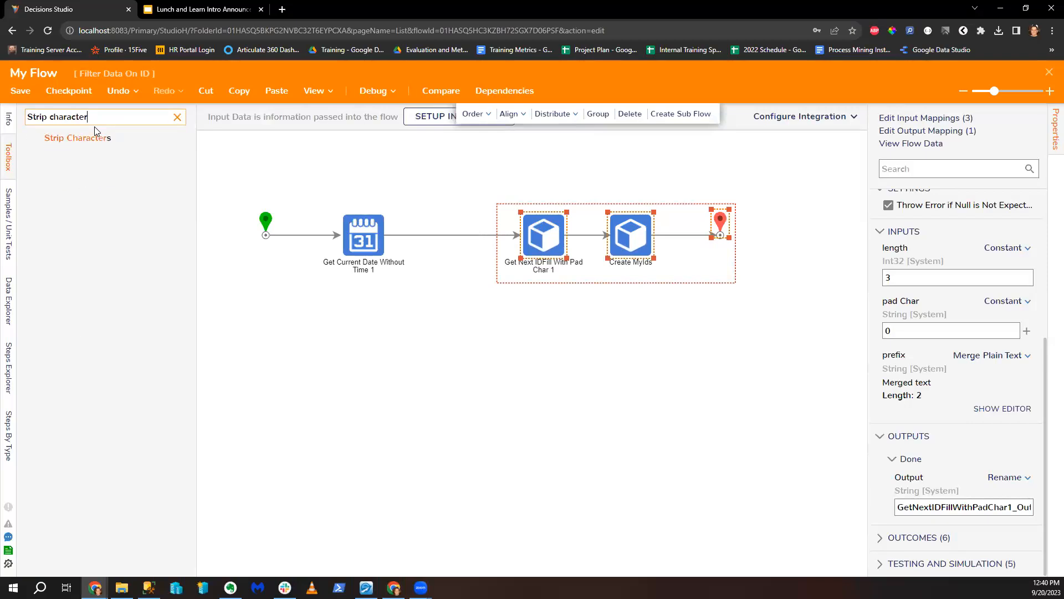
left_click_drag(83, 139, 458, 240)
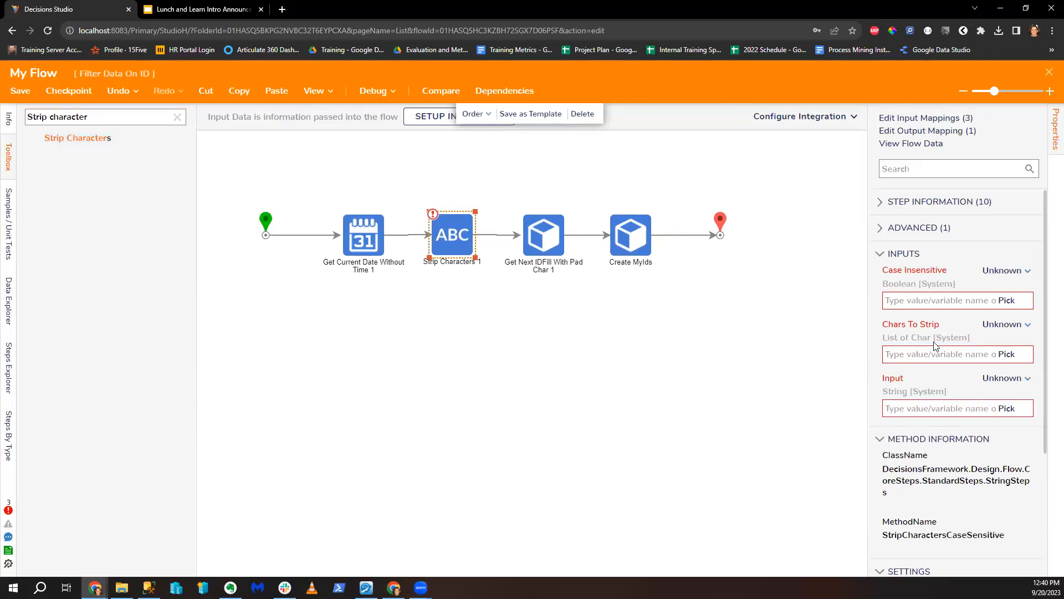
left_click(1002, 270)
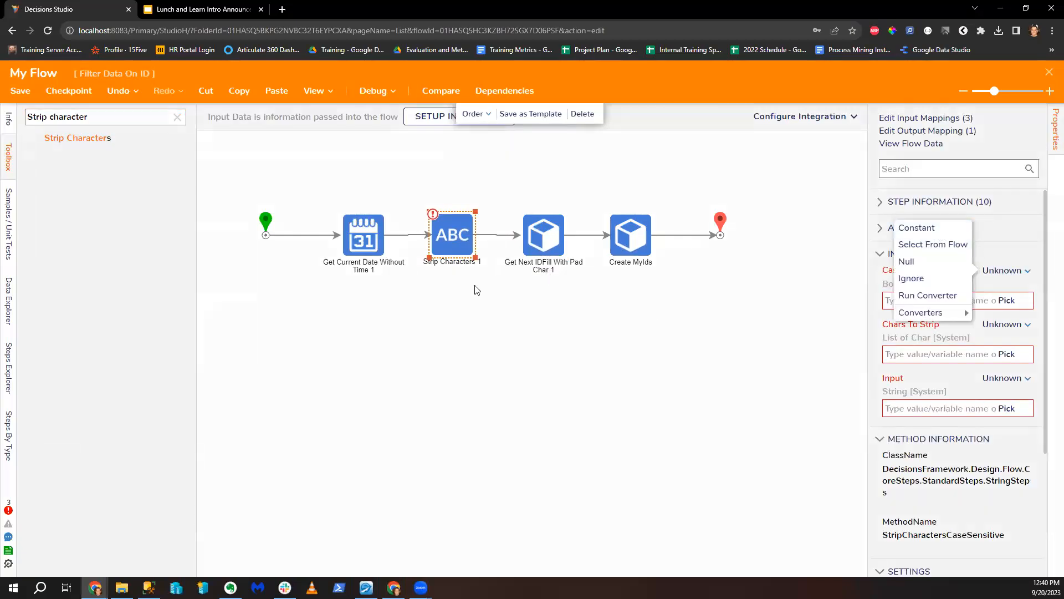
left_click(460, 249)
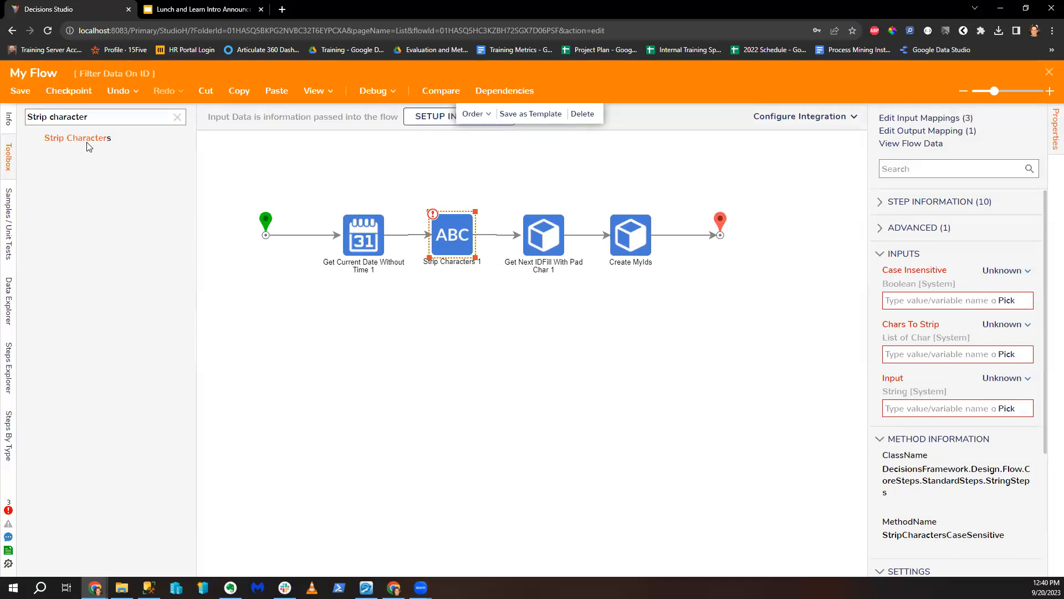
left_click_drag(51, 118, 123, 117)
key("BackSpace")
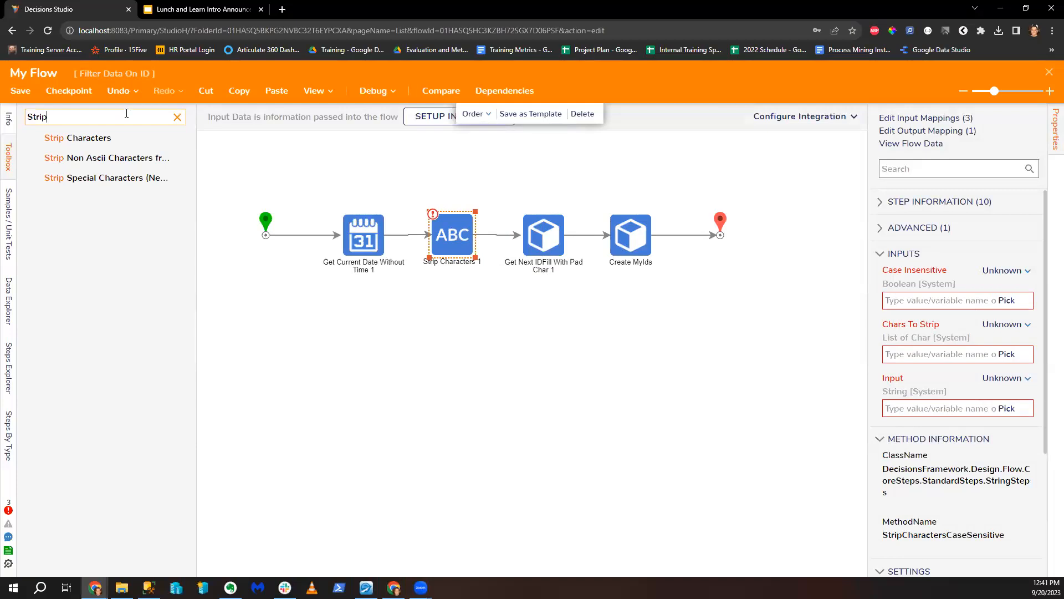
Step: Set Strip Characters to Case Insensitive true with Chars To Strip 12
left_click(1005, 270)
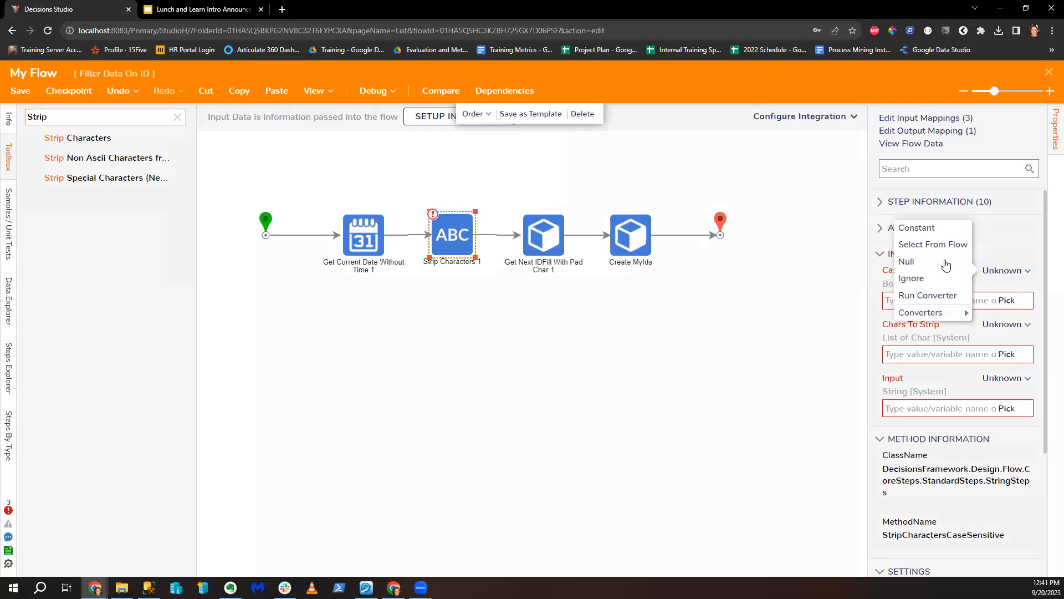
left_click(917, 227)
left_click(888, 298)
left_click(1004, 326)
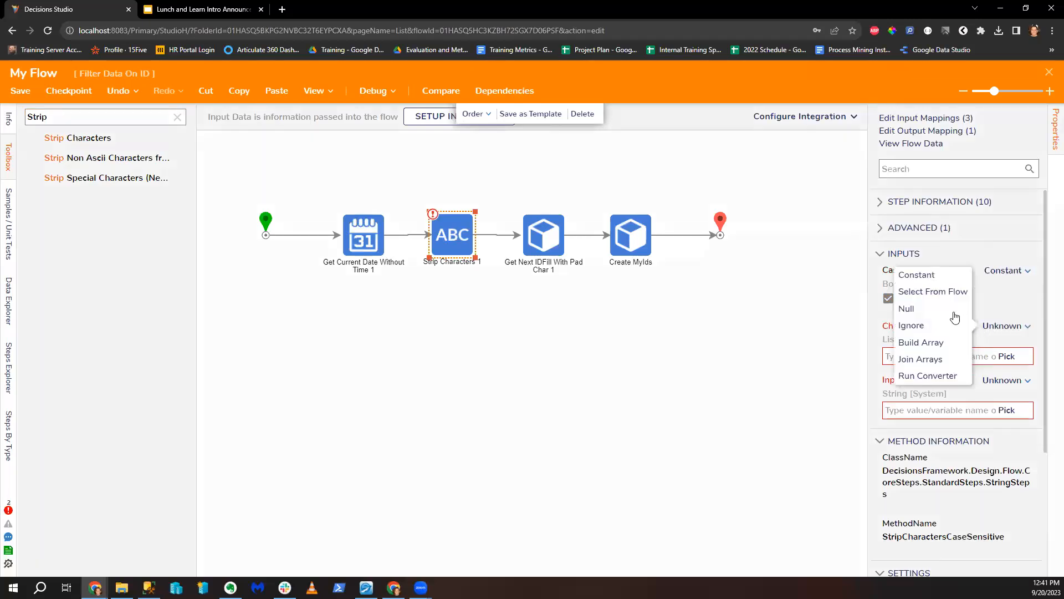
left_click(916, 275)
left_click(905, 357)
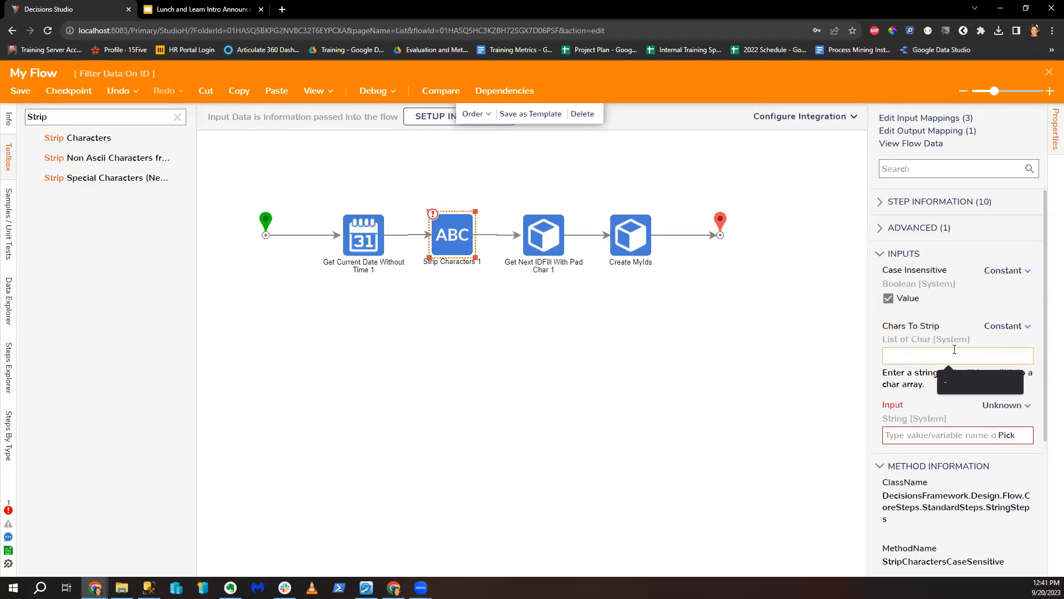
type("12")
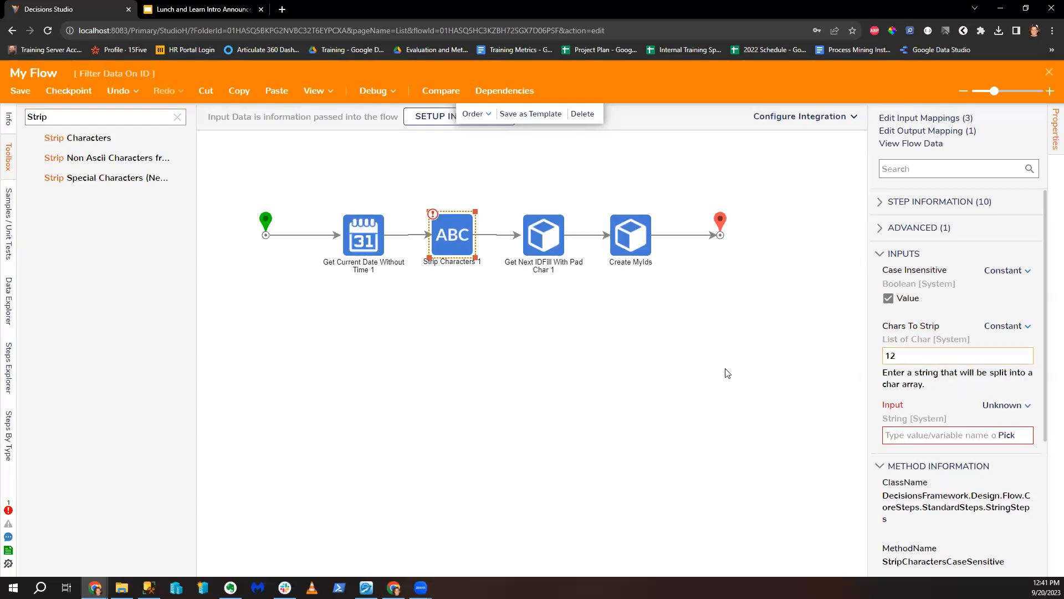
Step: Map the Strip Characters Input to the current date's Year output
left_click(995, 413)
left_click(945, 363)
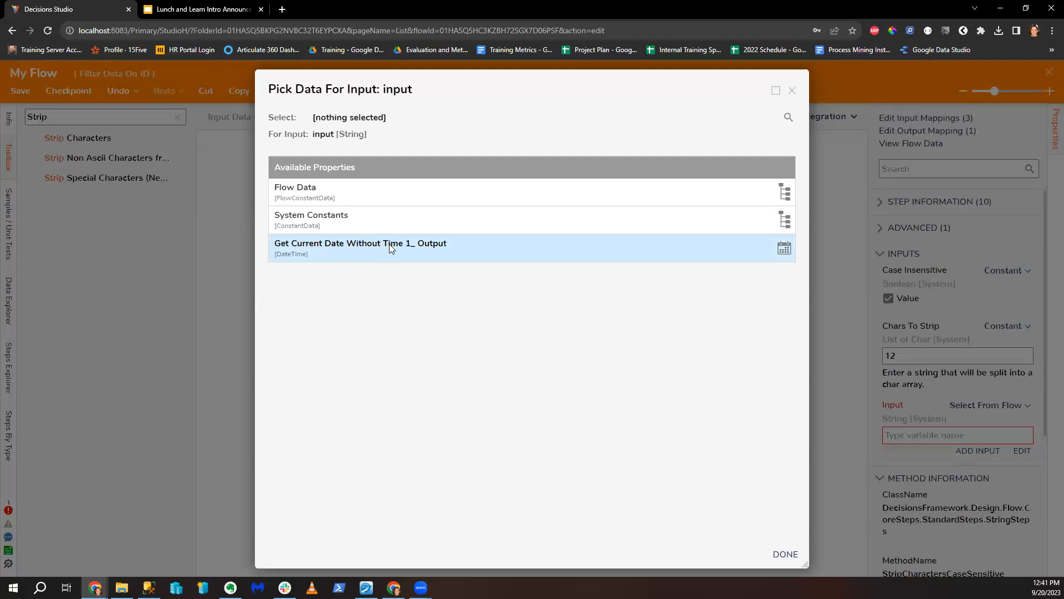
left_click(391, 248)
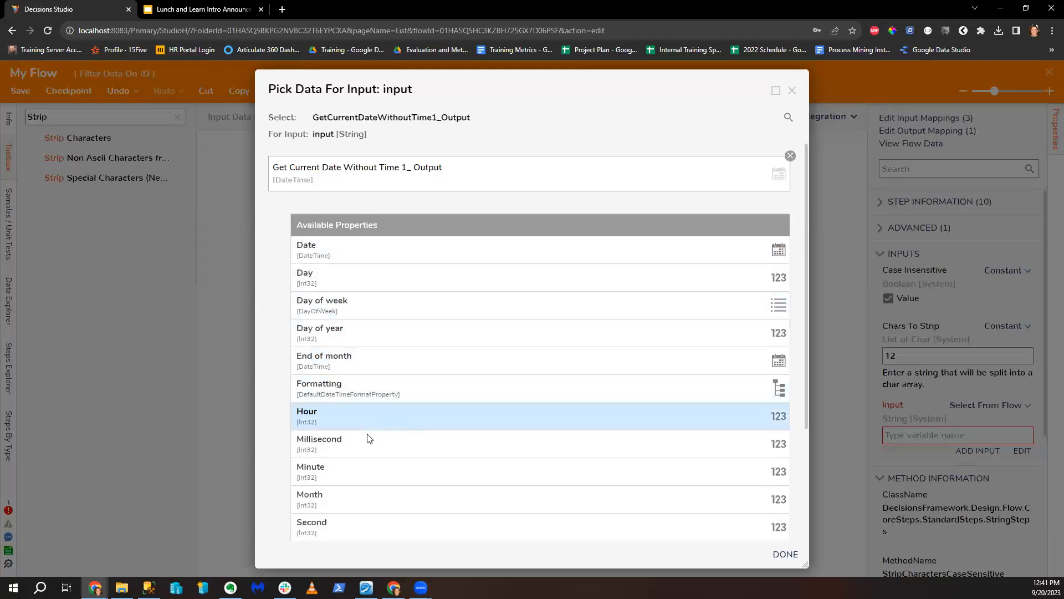
scroll(375, 471, "down", 1)
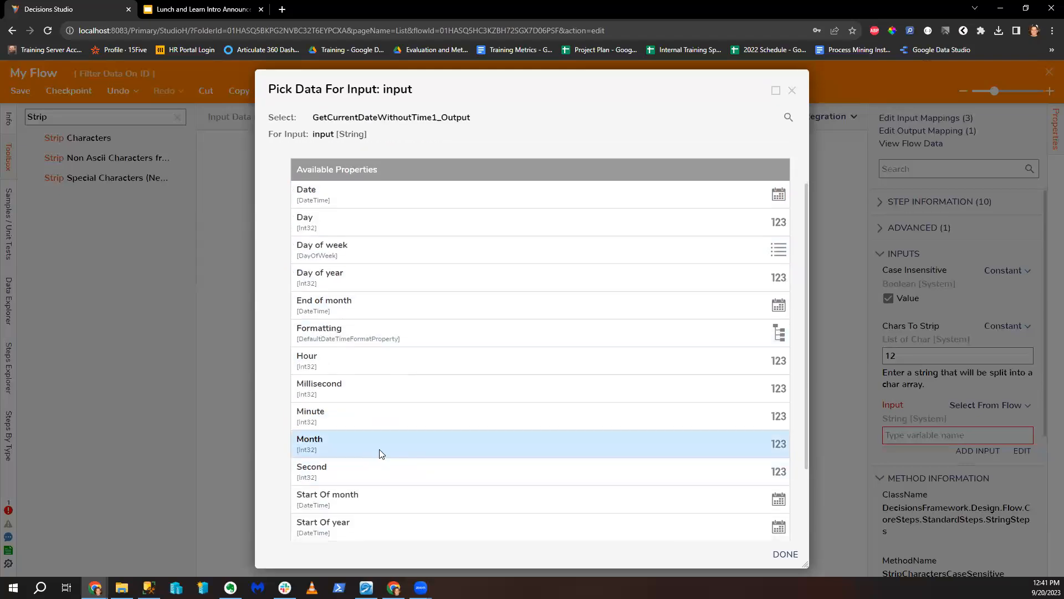
scroll(388, 485, "down", 2)
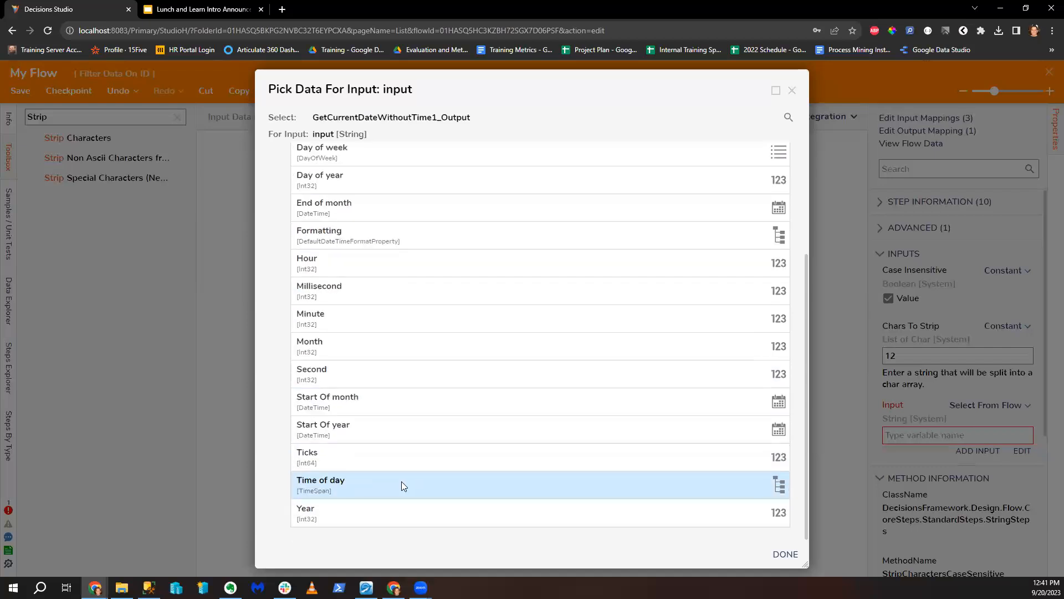
left_click(353, 508)
left_click(785, 554)
Step: Move the Get Next IDFill With Pad Char 1 step right to tidy the layout, then open Debug
left_click(619, 465)
left_click(537, 244)
left_click_drag(541, 245, 712, 225)
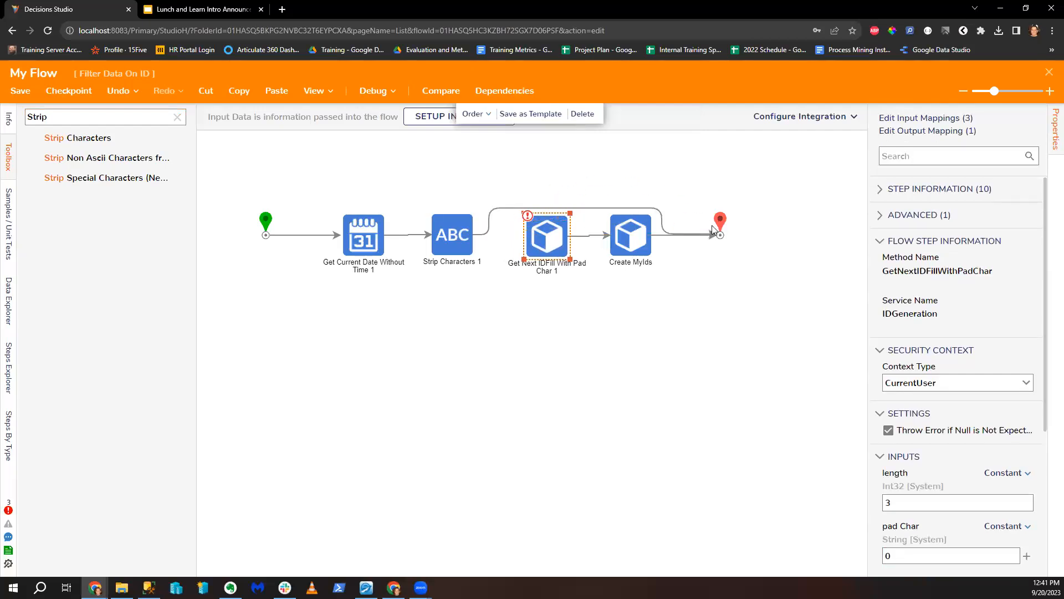
left_click(359, 92)
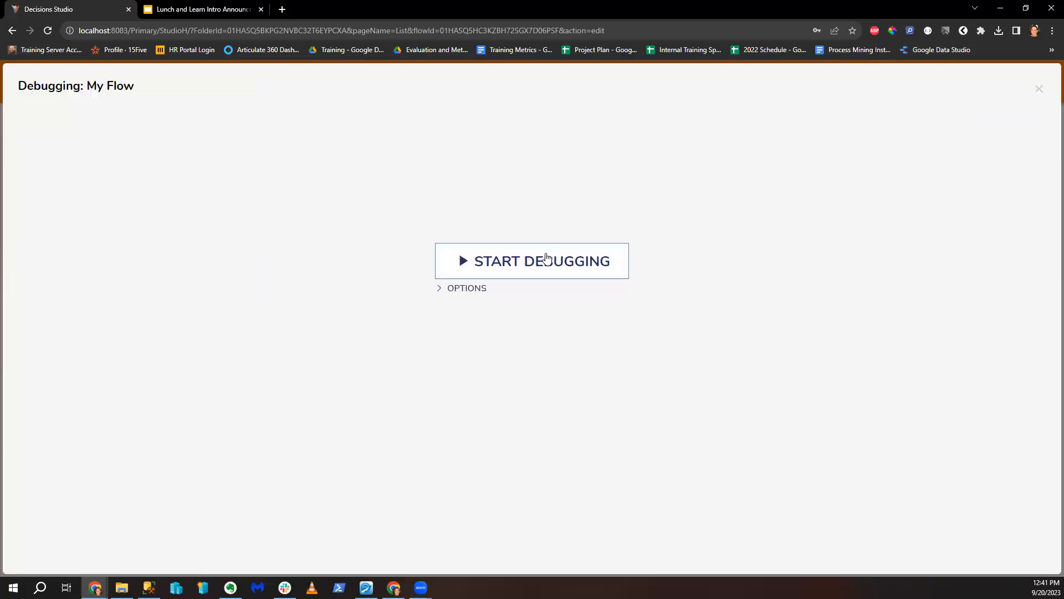
Step: Run the flow in a debug session and inspect the Strip Characters step's input and output data
left_click(544, 256)
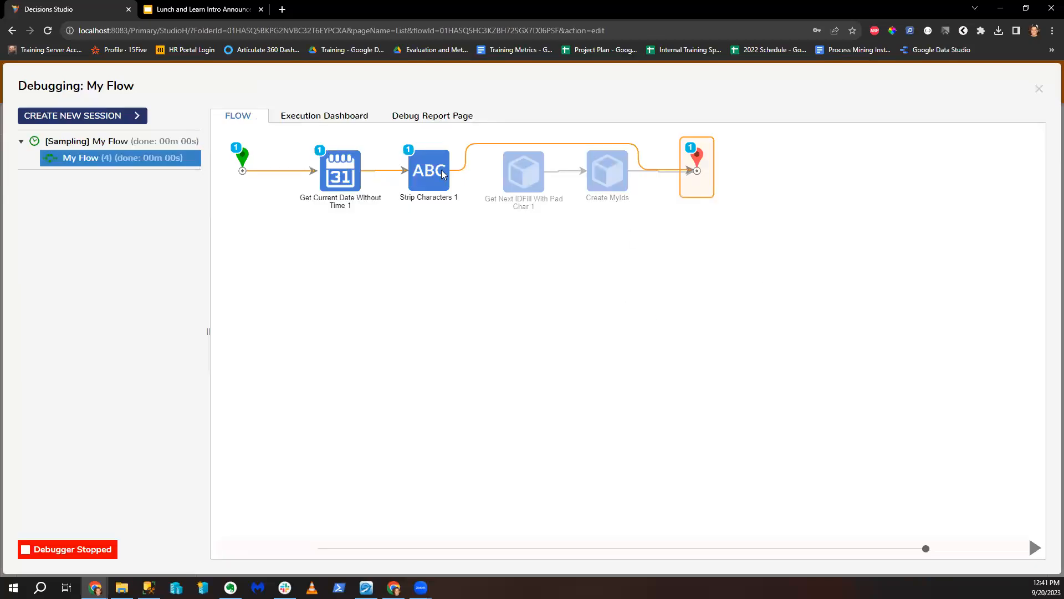
left_click(524, 172)
mouse_move(555, 189)
left_click(630, 215)
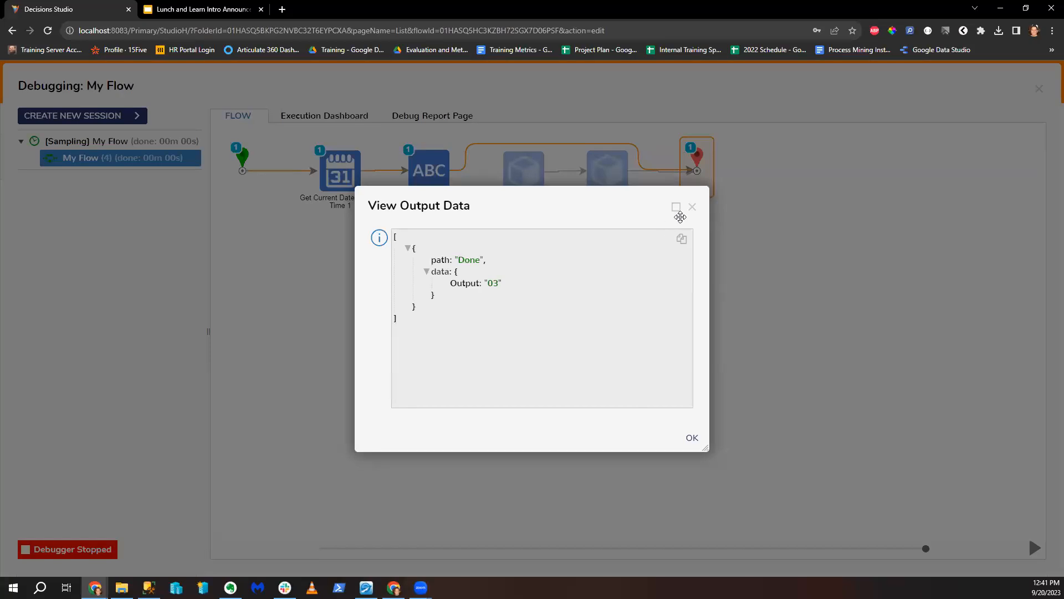
key("Escape")
left_click(524, 172)
mouse_move(555, 188)
left_click(606, 186)
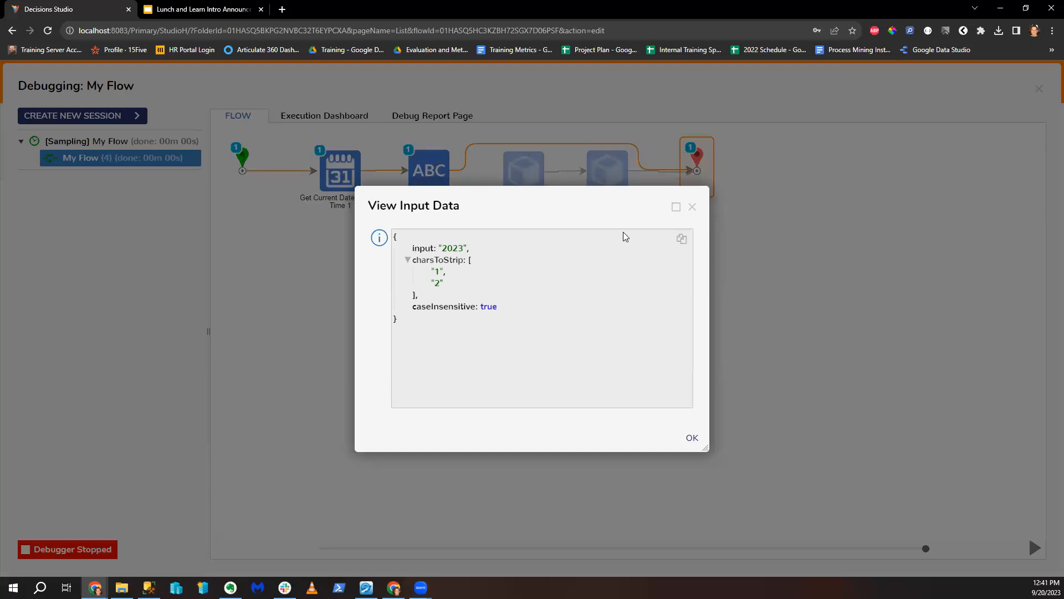
left_click(692, 207)
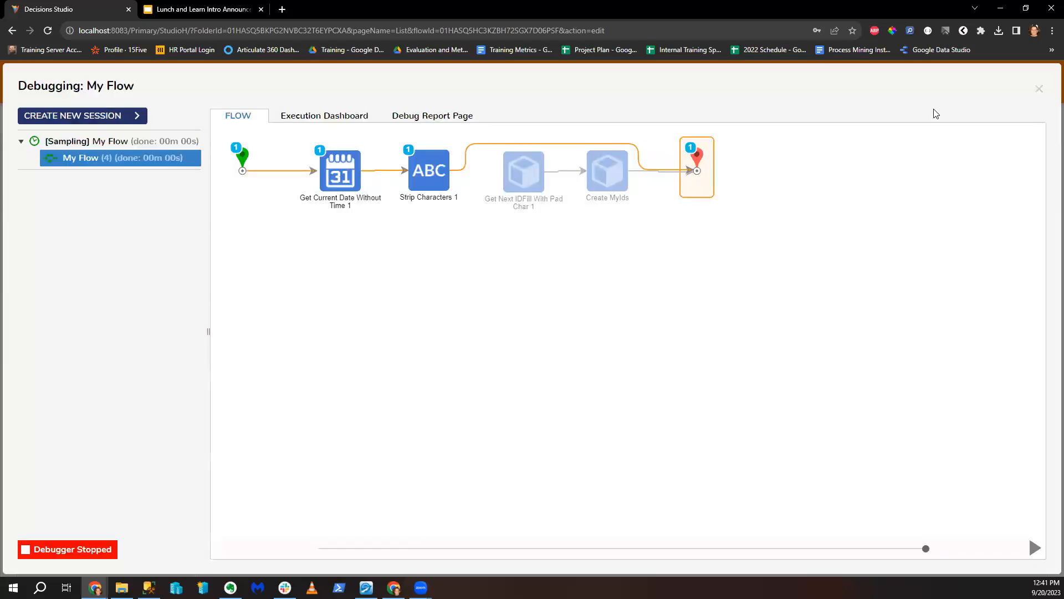
Step: Back in the designer, change Strip Characters' Chars To Strip value from 12 to 01
left_click(1038, 90)
double_click(898, 350)
type("01")
left_click(737, 381)
Step: Debug the flow again and confirm Strip Characters now turns 2023 into 223
left_click(374, 99)
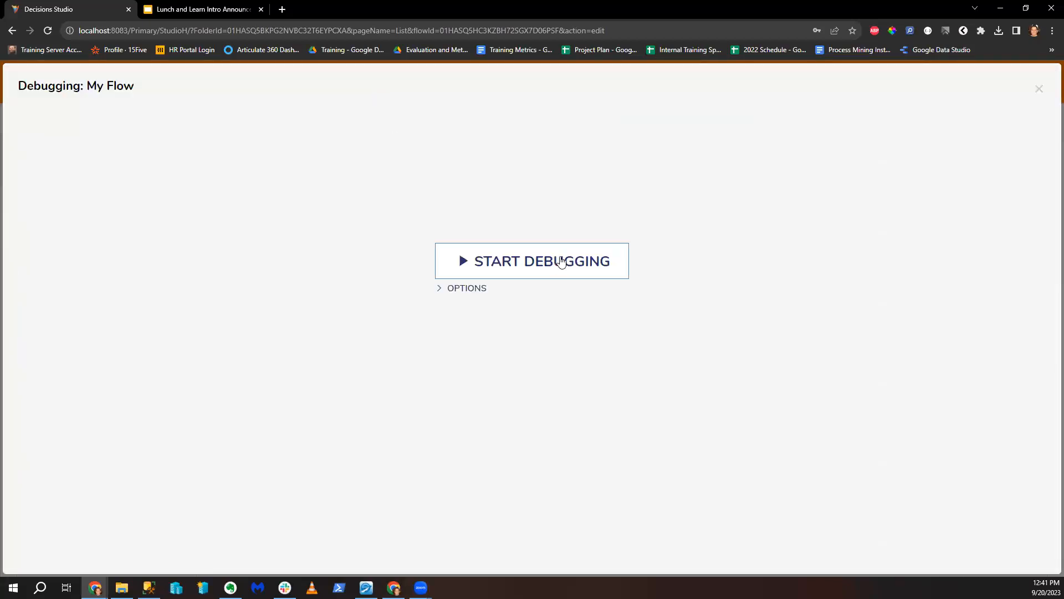
left_click(561, 262)
left_click(564, 189)
left_click(637, 197)
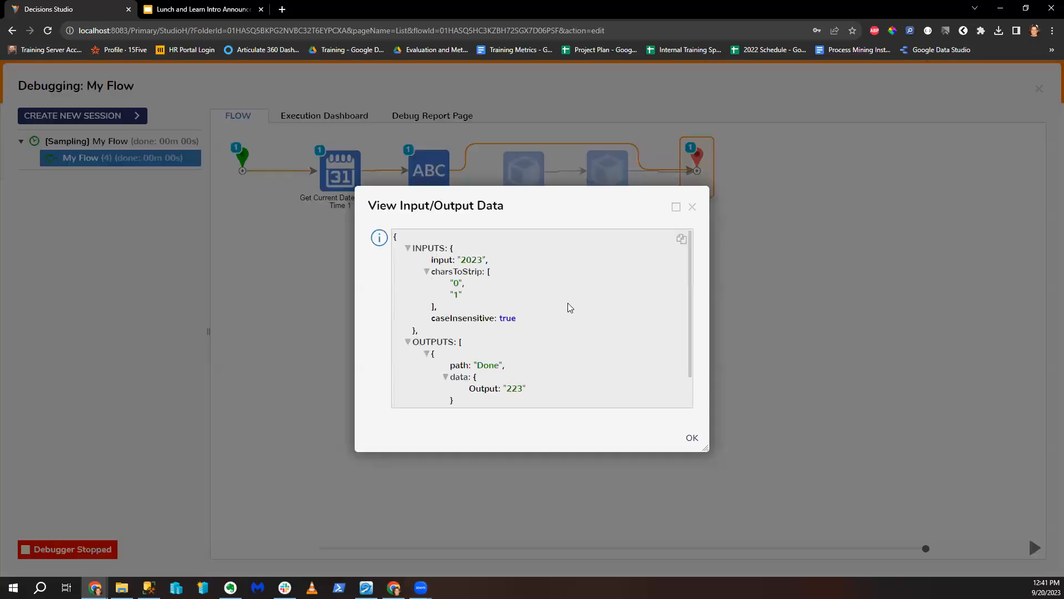
scroll(526, 375, "down", 1)
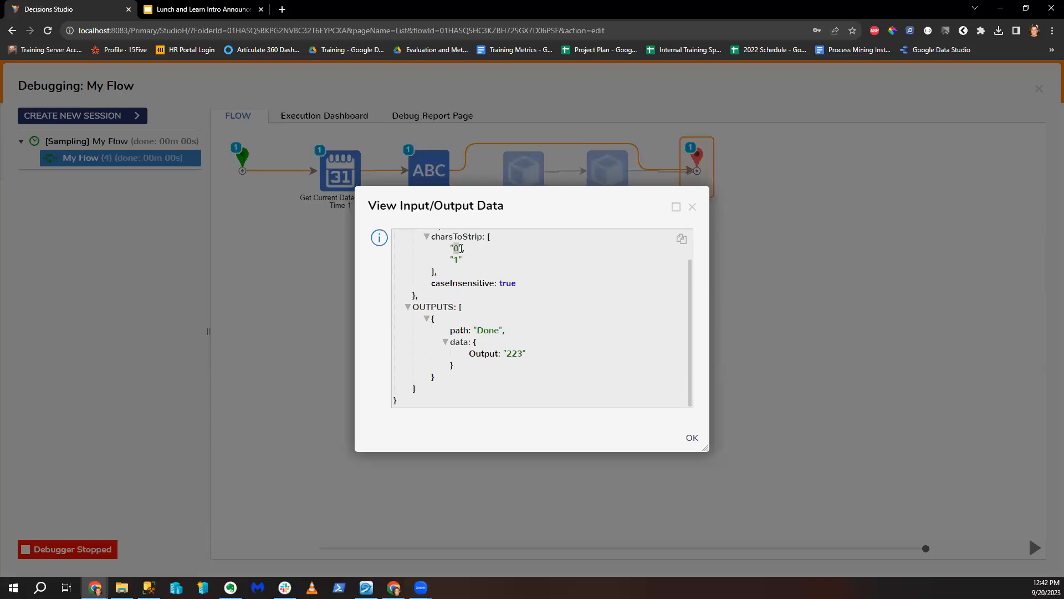
Step: Close the debug results, select Strip Characters 1 and search the Toolbox for 'char'
left_click(692, 206)
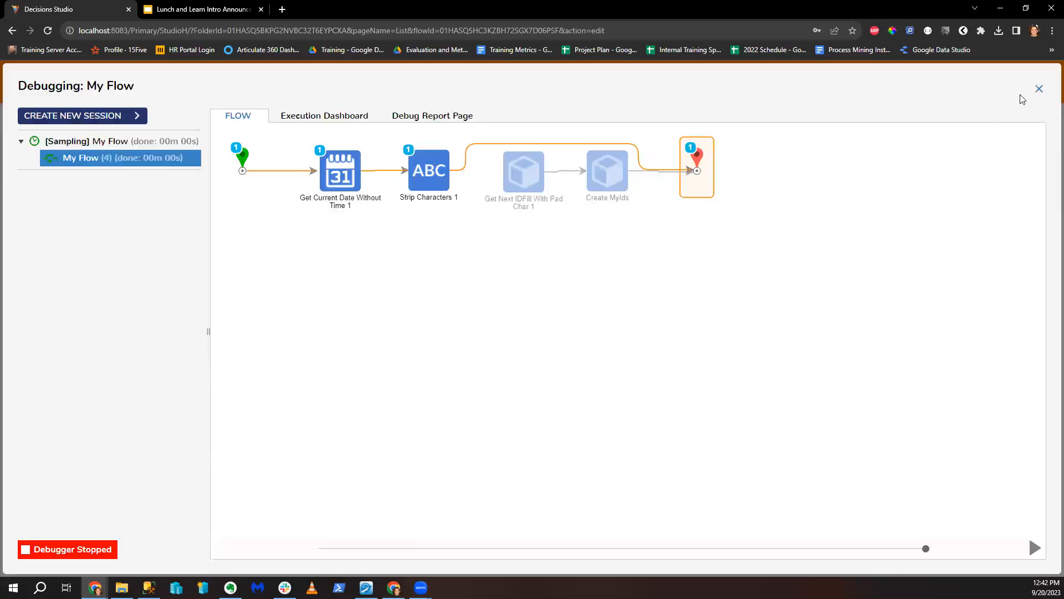
left_click(1039, 89)
left_click(463, 231)
left_click(70, 115)
type("char")
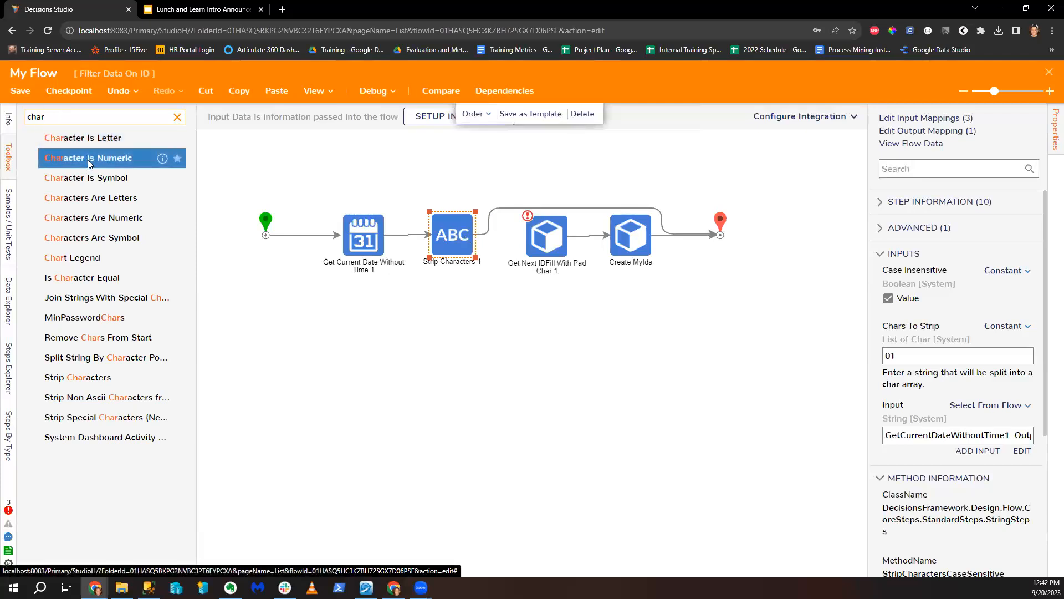
Step: Replace Strip Characters 1 with a Split String By Character Positions step and rewire the flow
left_click(178, 117)
type("Split")
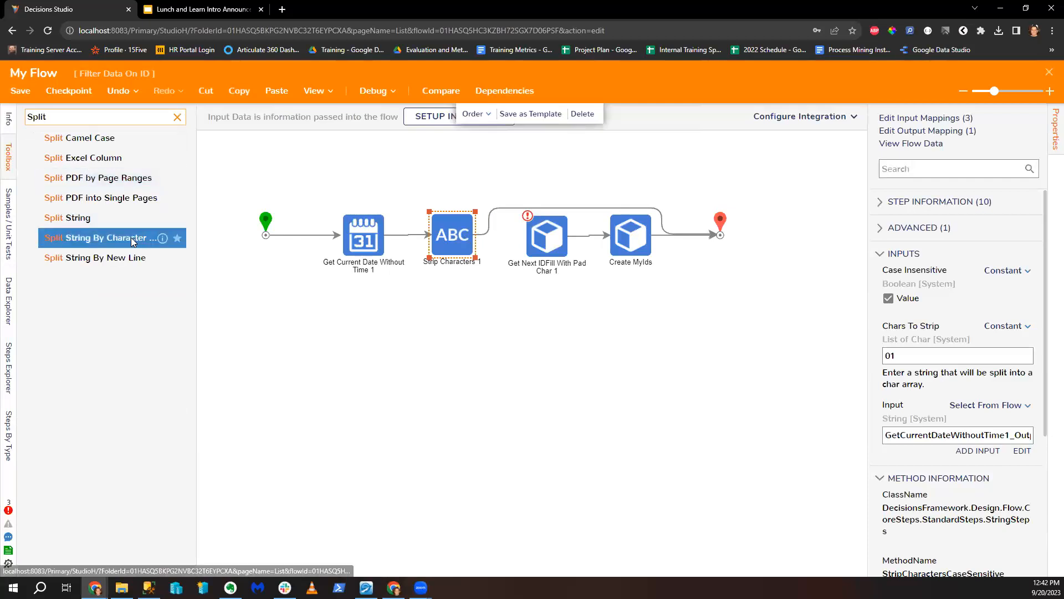
left_click_drag(135, 239, 467, 212)
left_click(459, 247)
right_click(461, 240)
left_click(475, 252)
left_click(520, 204)
left_click_drag(410, 238, 434, 230)
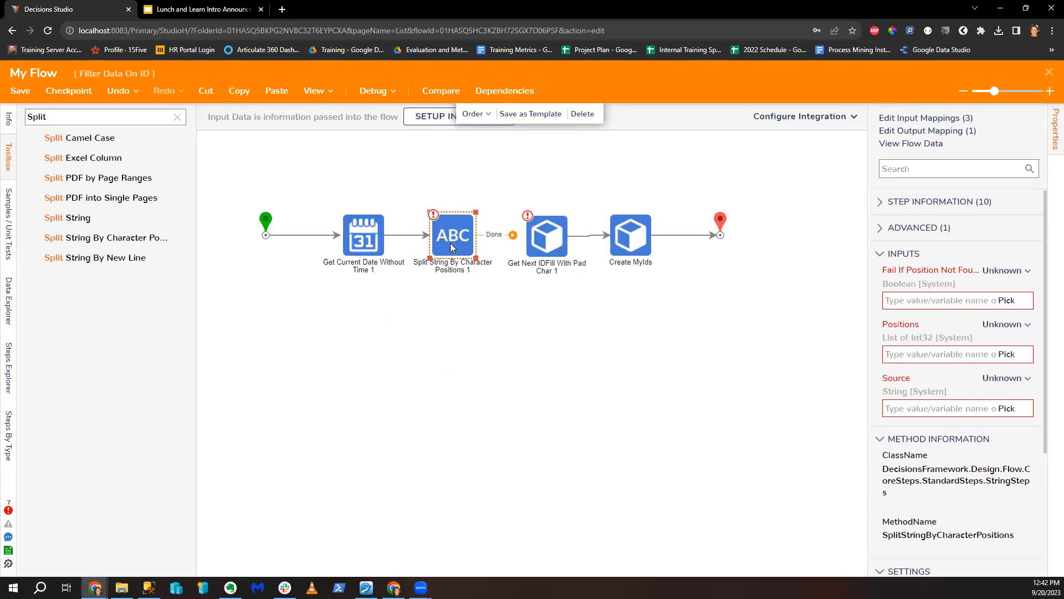
left_click_drag(508, 234, 720, 230)
Step: Set Fail If Position Not Found to true, constant Positions 1 and 2, and Source to the current date
left_click(1005, 271)
left_click(947, 232)
left_click(889, 299)
left_click(1005, 326)
left_click(914, 267)
left_click(894, 362)
left_click(976, 419)
left_click(914, 374)
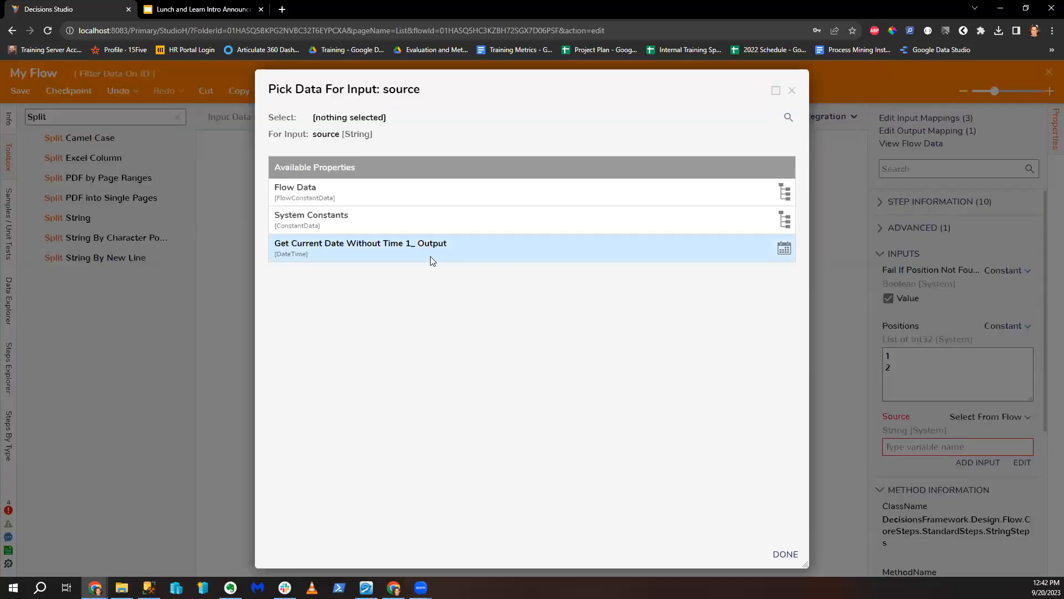
left_click(430, 260)
scroll(410, 479, "down", 3)
left_click(381, 504)
left_click(785, 554)
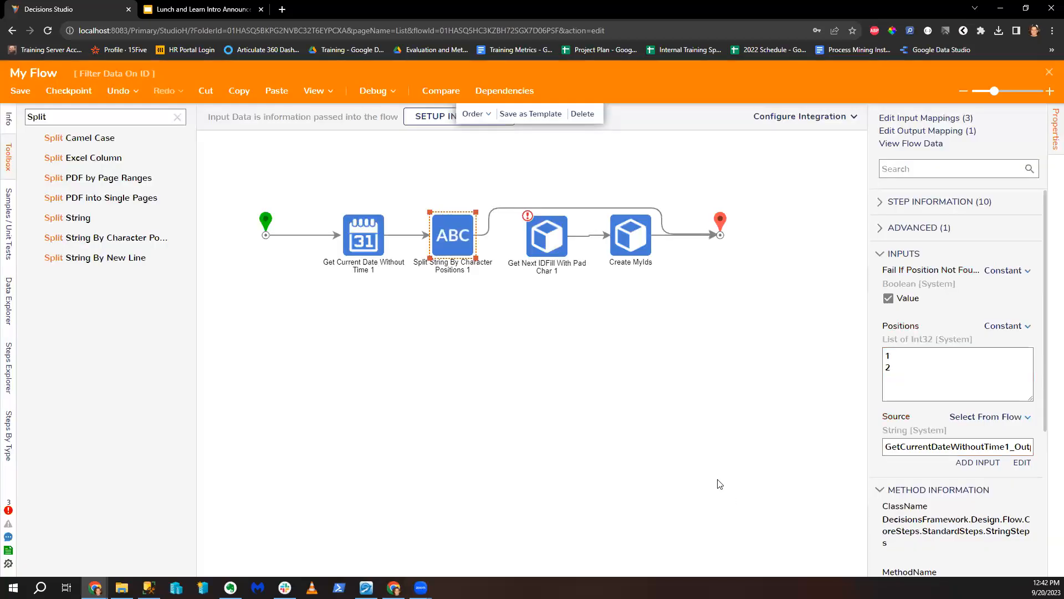
Step: Debug the flow and confirm the split turns 2023 into 2, 0 and 23
left_click(370, 83)
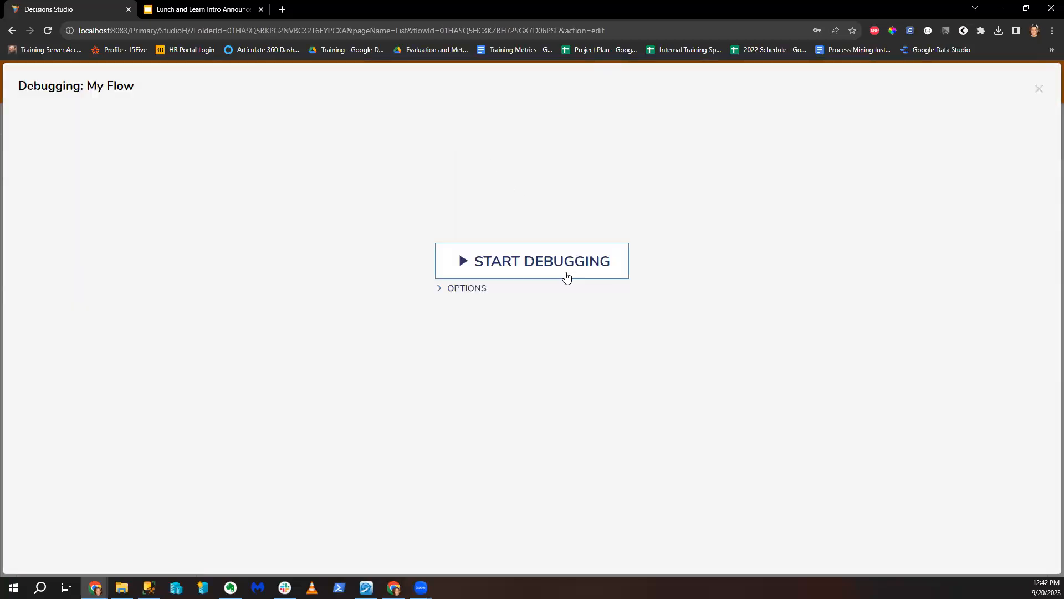
left_click(560, 269)
left_click(506, 196)
left_click(622, 200)
scroll(596, 330, "down", 5)
mouse_move(491, 340)
left_mouse_down()
mouse_move(501, 340)
mouse_move(496, 321)
left_mouse_up()
left_click(691, 207)
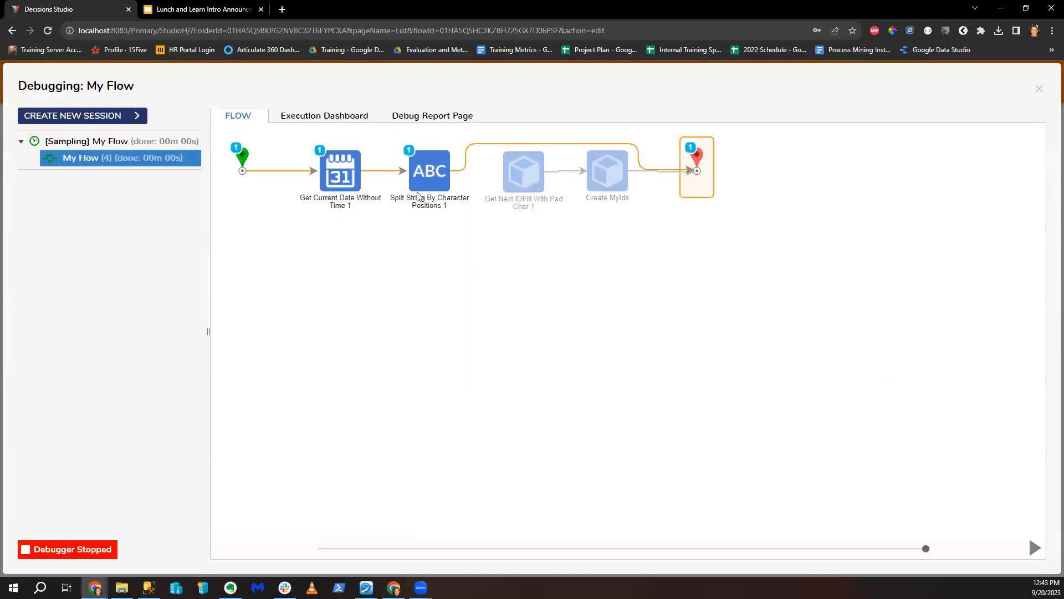
left_click(1039, 88)
Step: Open the Get Next IDFill With Pad Char prefix editor and try replacing its Year field
left_click(544, 228)
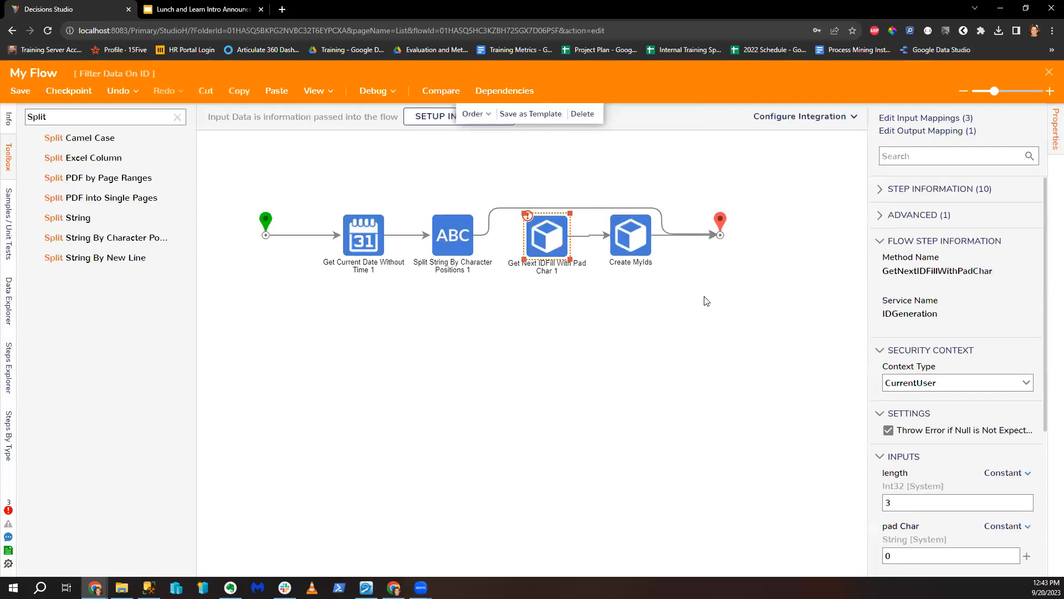
scroll(975, 433, "down", 4)
left_click(1001, 412)
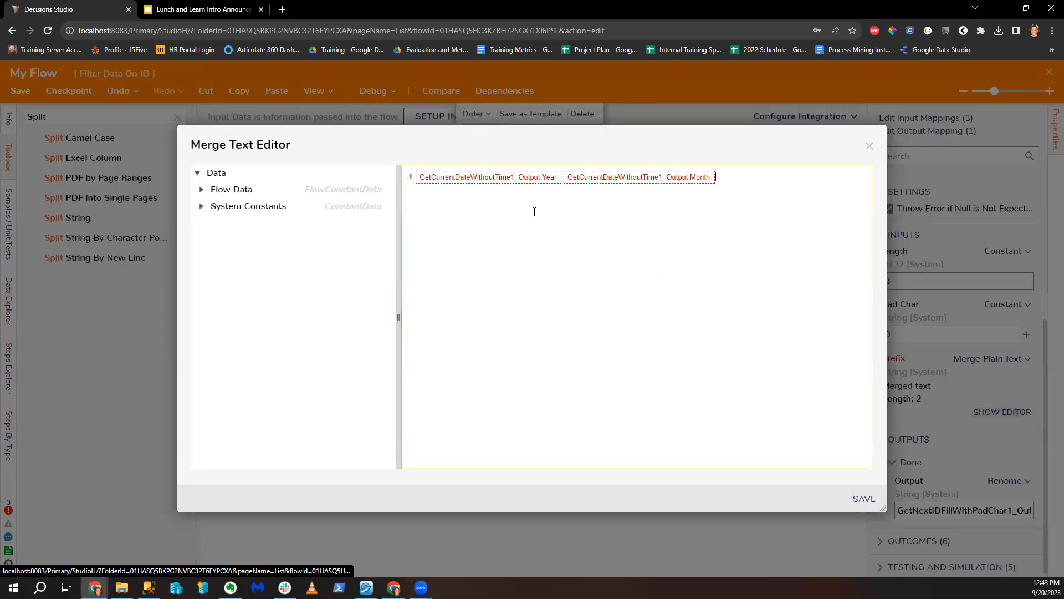
right_click(501, 180)
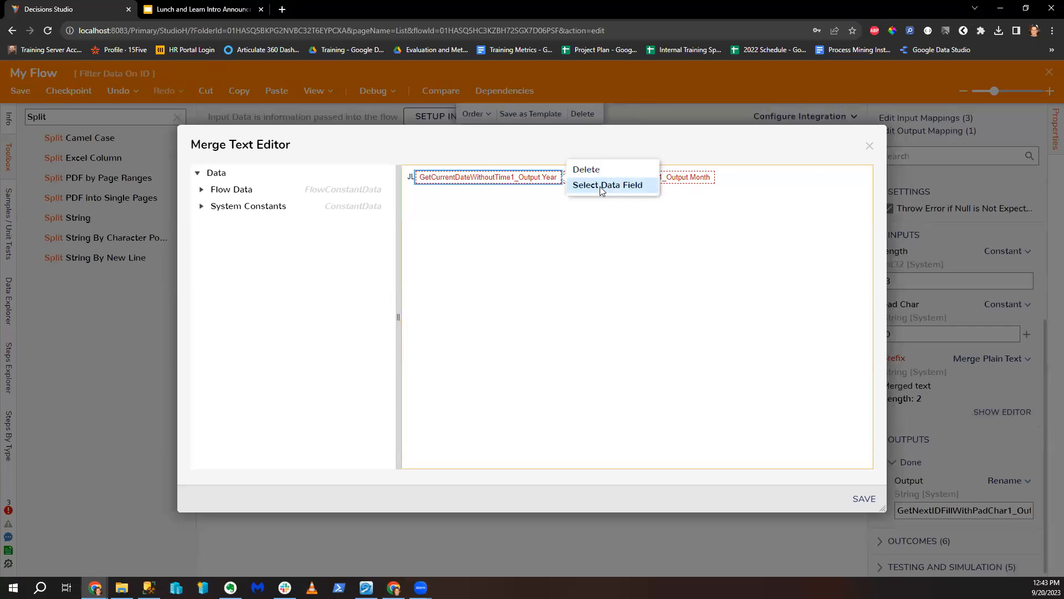
left_click(596, 185)
left_click(869, 146)
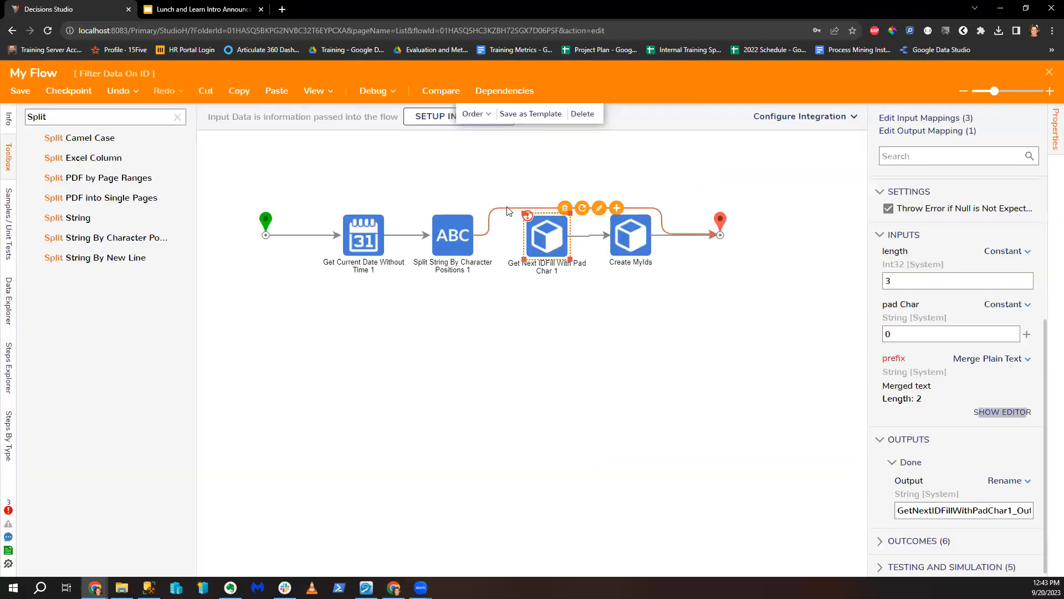
left_click(588, 236)
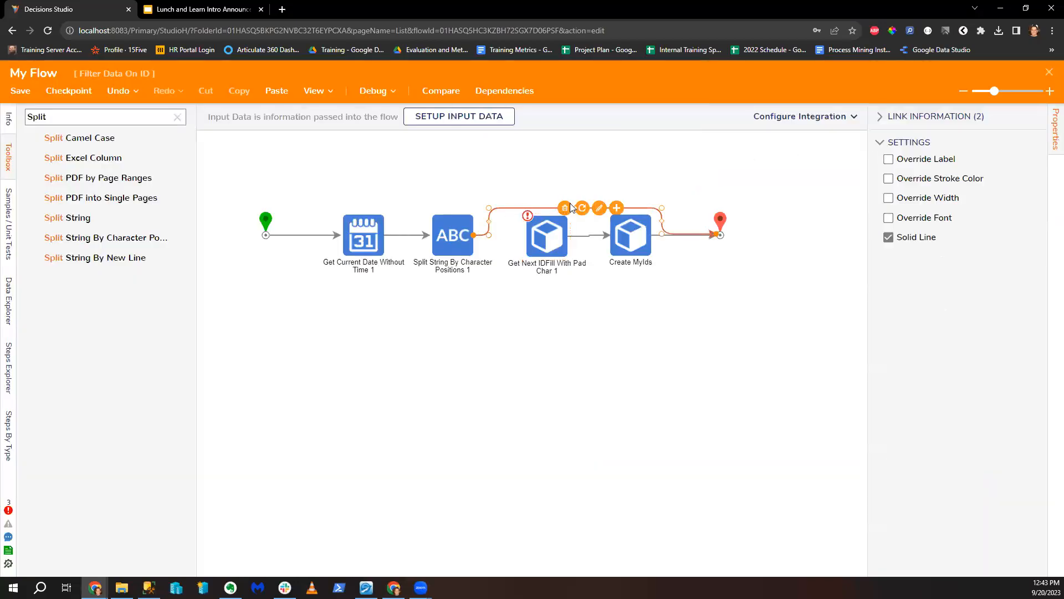
left_click(546, 235)
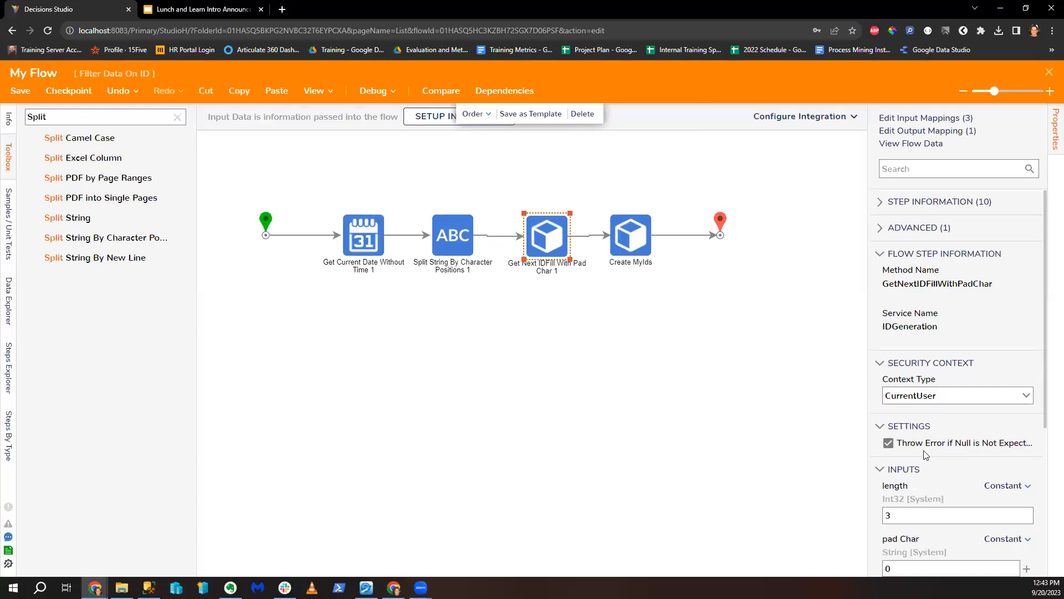
Step: Remove the Year field from the prefix and insert the split result's Last part
scroll(951, 446, "down", 4)
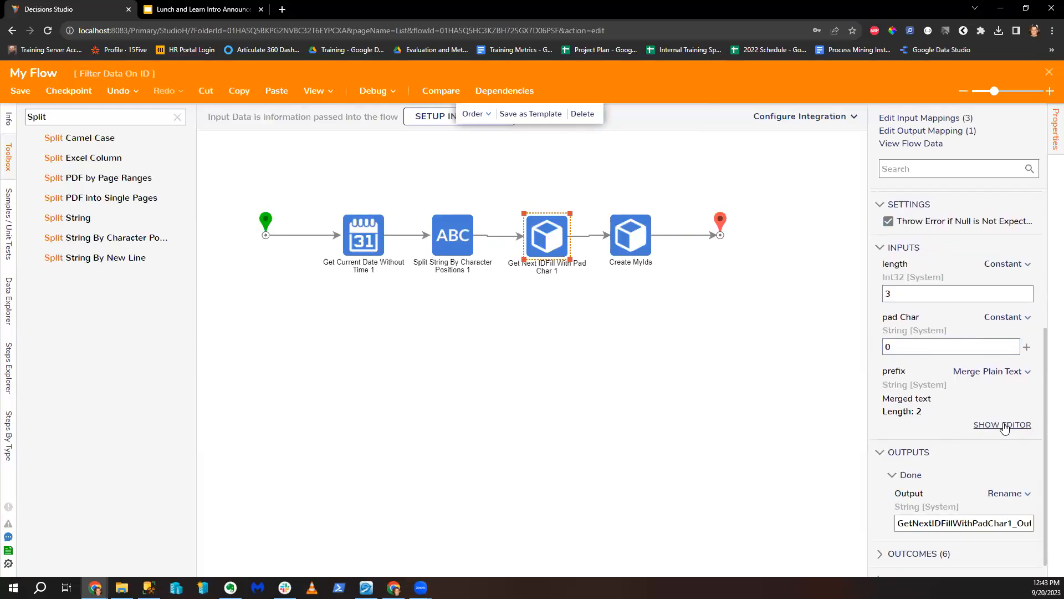
left_click(1004, 424)
left_click(537, 179)
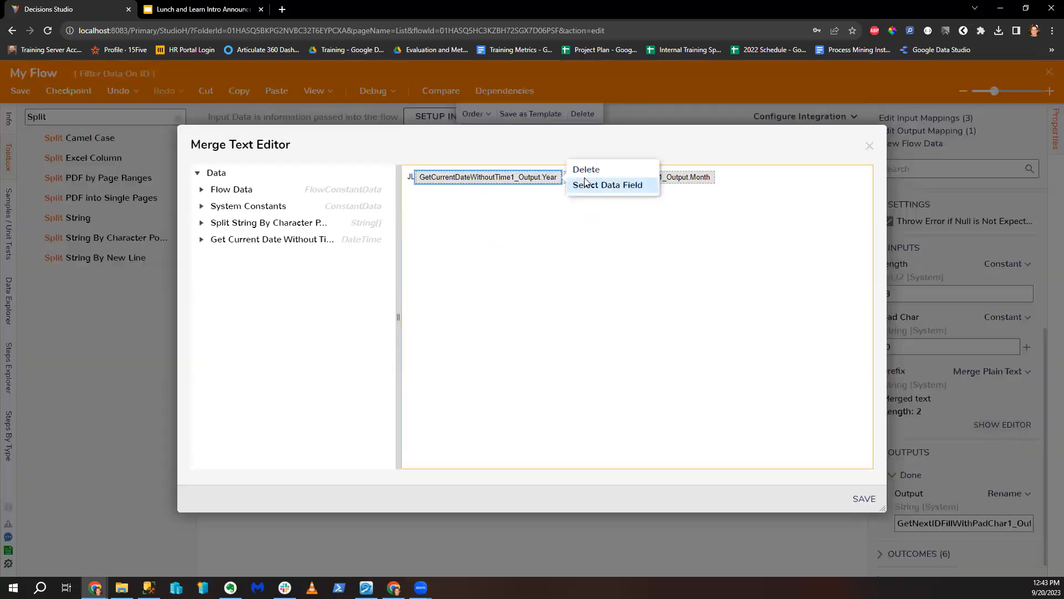
left_click(589, 183)
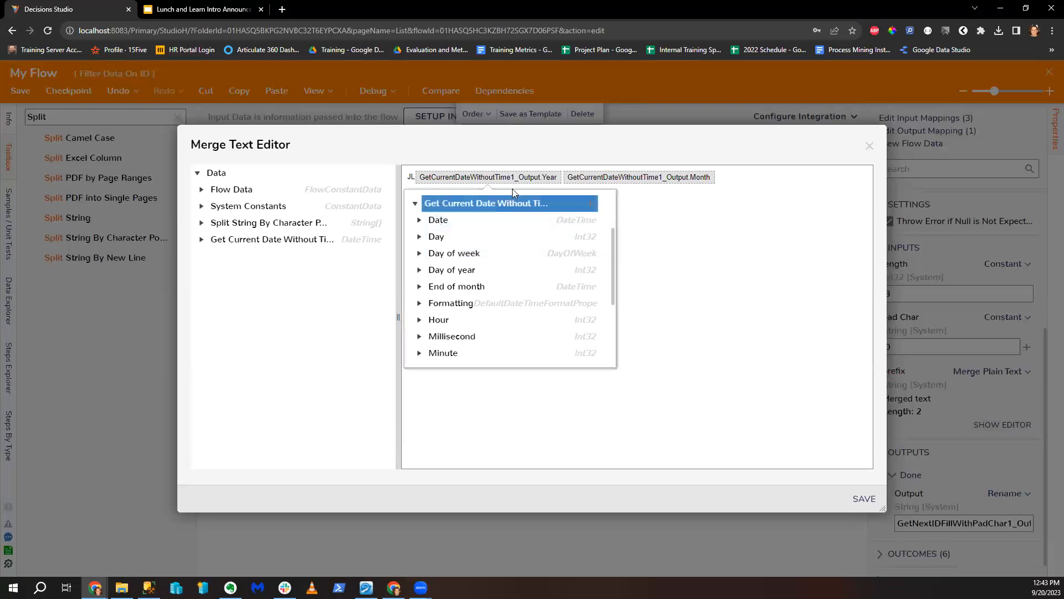
left_click(483, 178)
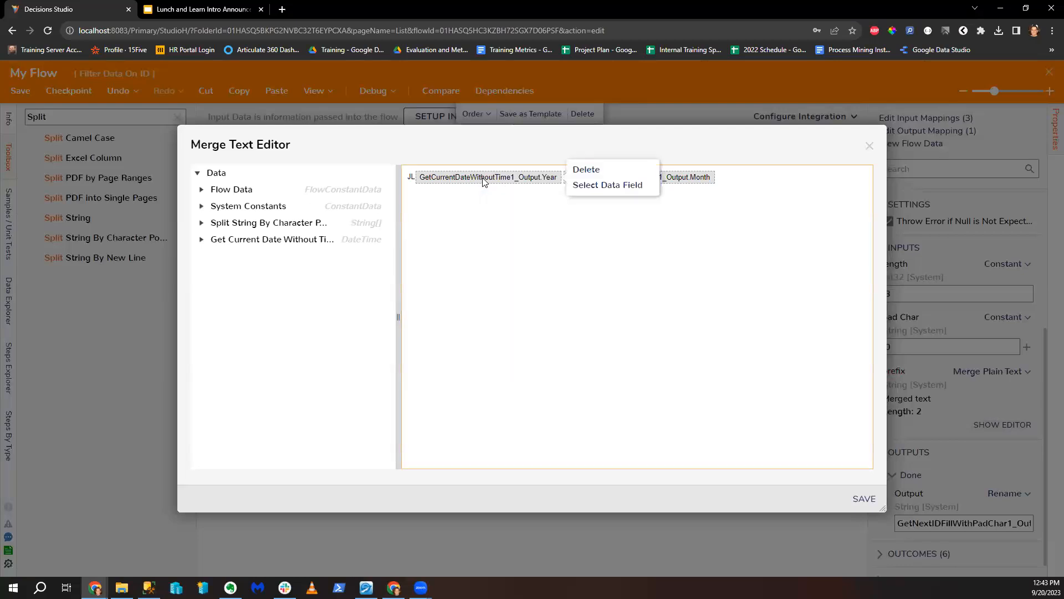
left_click(618, 168)
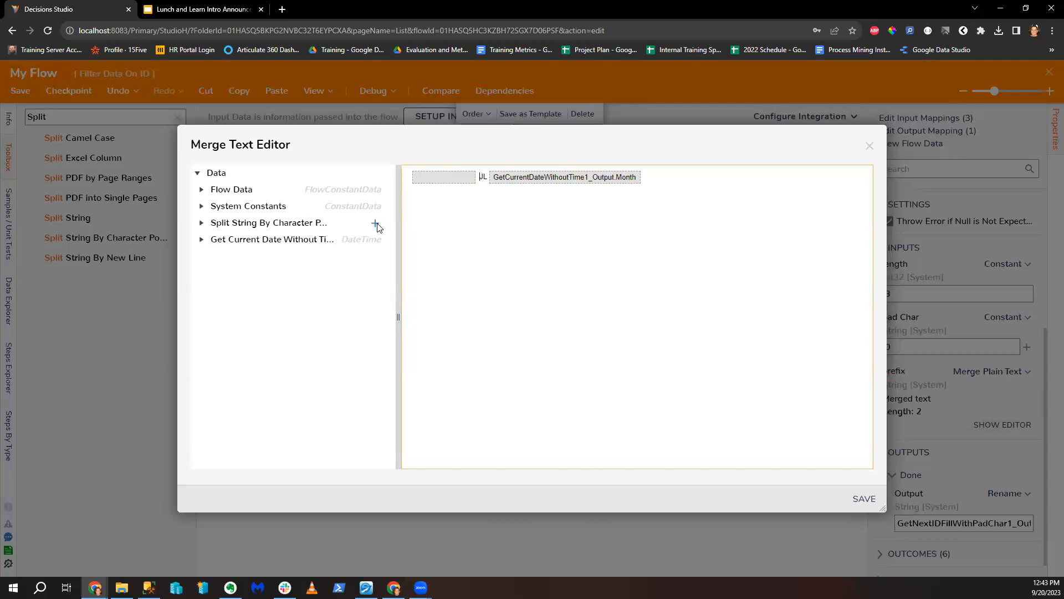
left_click(202, 223)
left_click(376, 289)
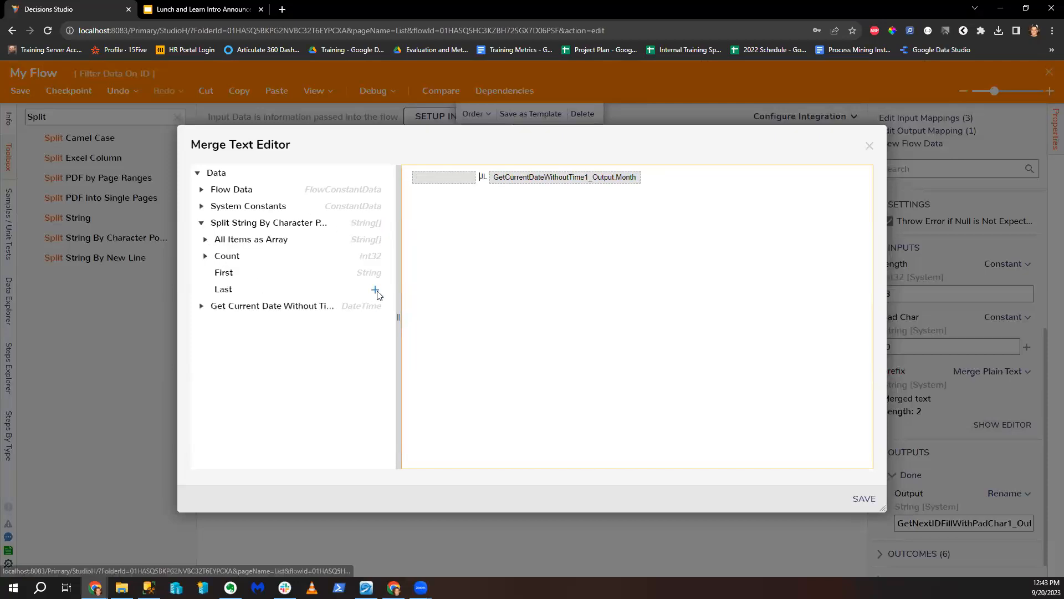
Step: Edit the prefix text around the fields, replacing JL with G, and save it
key("BackSpace")
key("BackSpace")
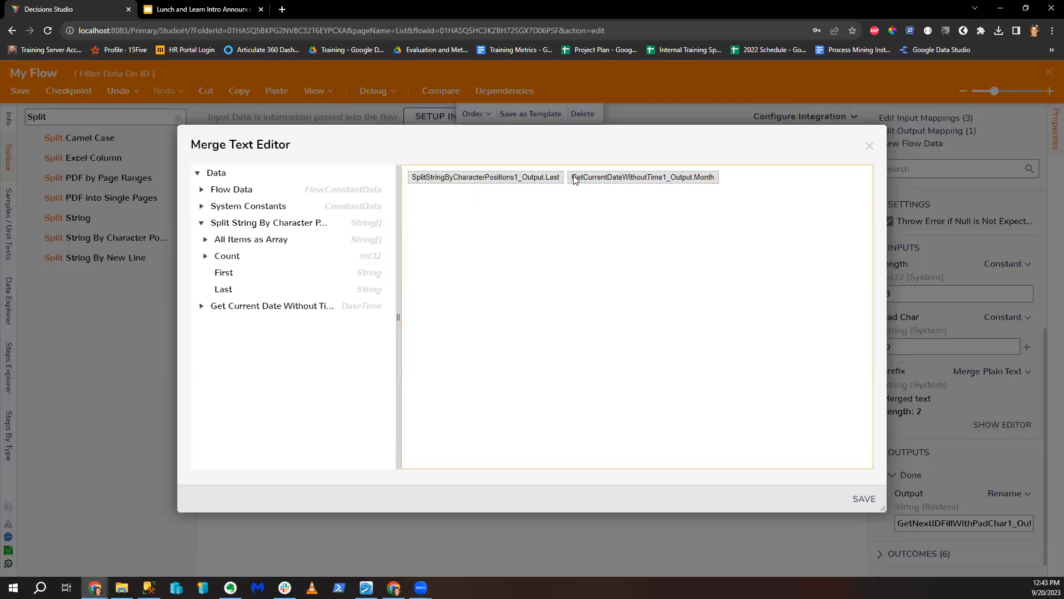
key("BackSpace")
key("Right")
key("Delete")
key("BackSpace")
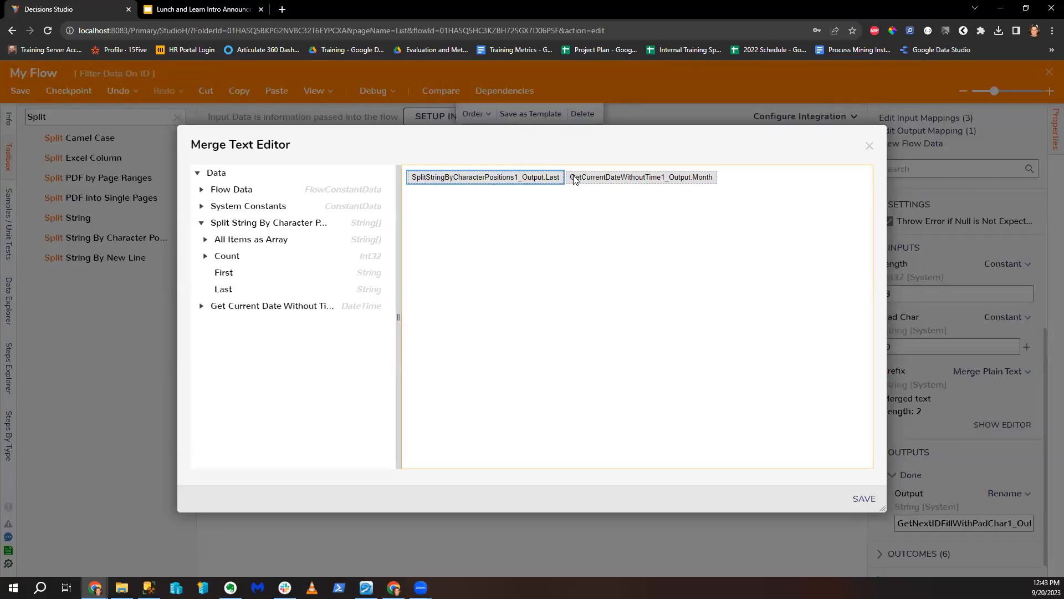
key("Left")
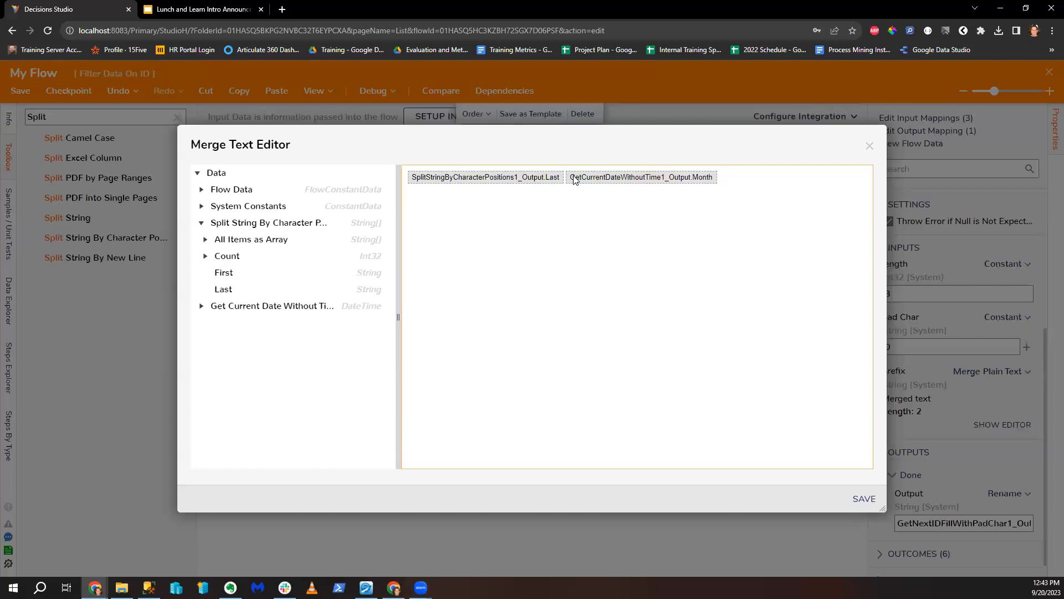
type("JL")
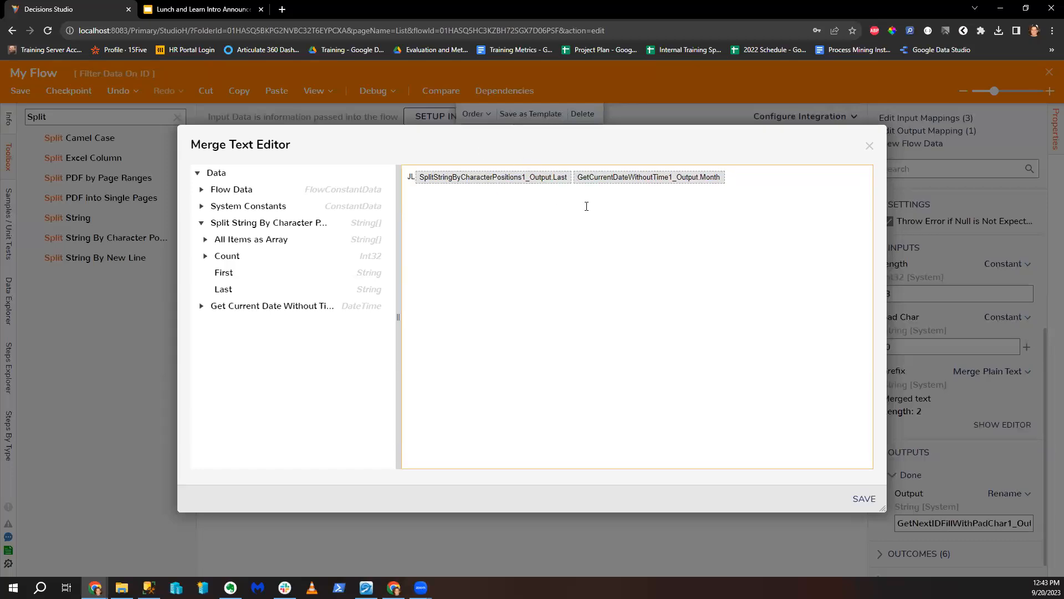
key("BackSpace")
key("BackSpace")
type("GR")
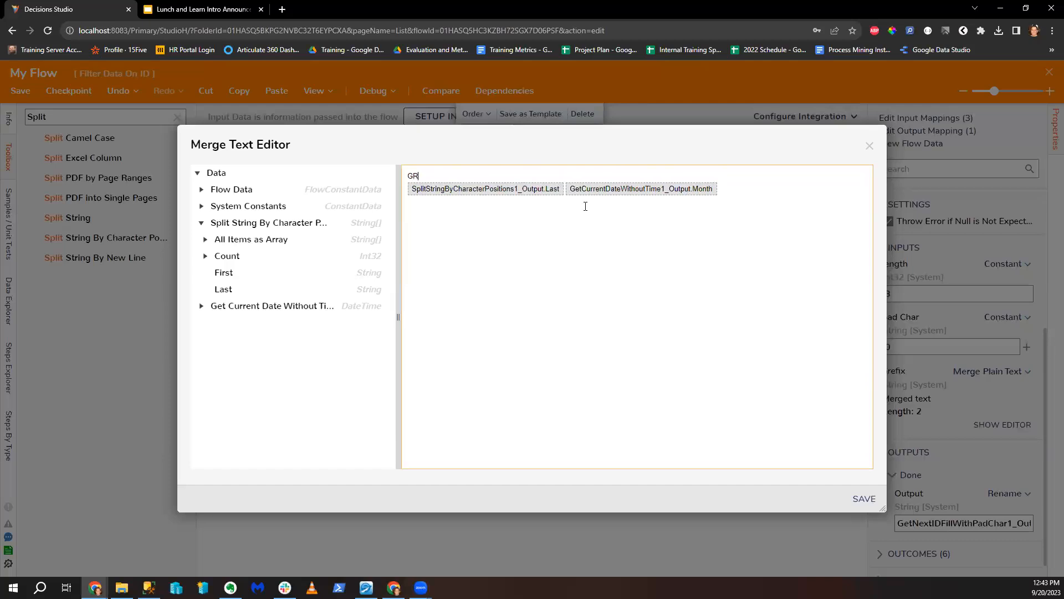
left_click(864, 499)
Step: Rebuild the prefix as GR, the split's Last part and the current Month, then save
left_click(991, 427)
key("BackSpace")
key("BackSpace")
key("BackSpace")
key("BackSpace")
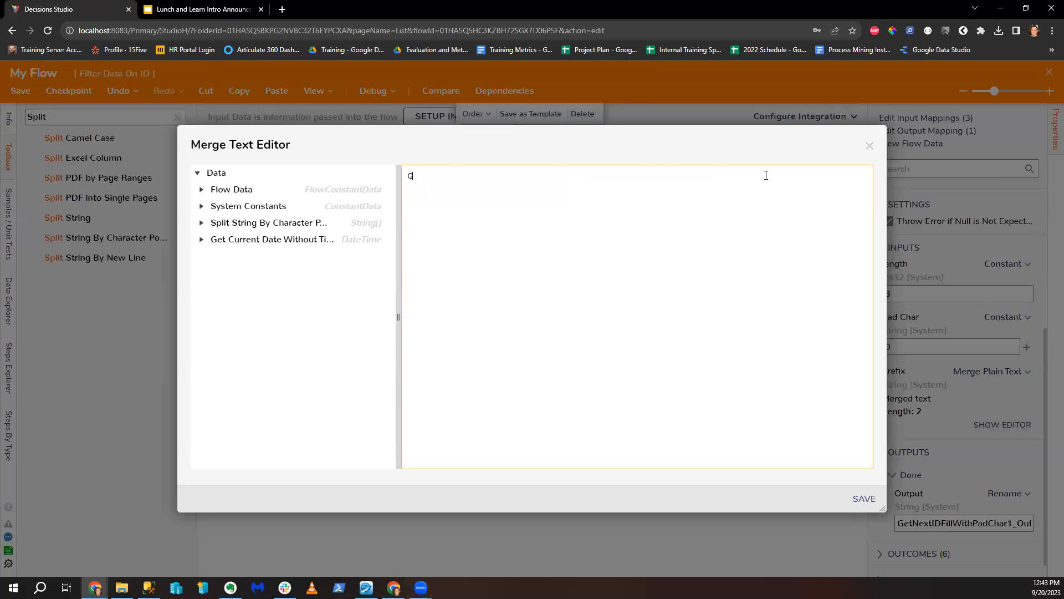
left_click(202, 222)
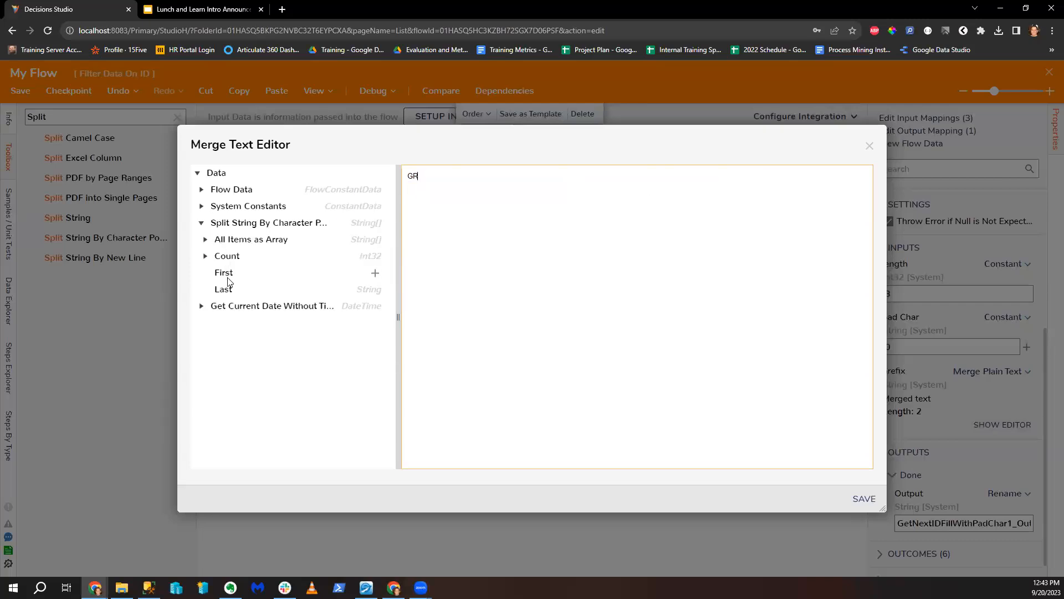
left_click(375, 289)
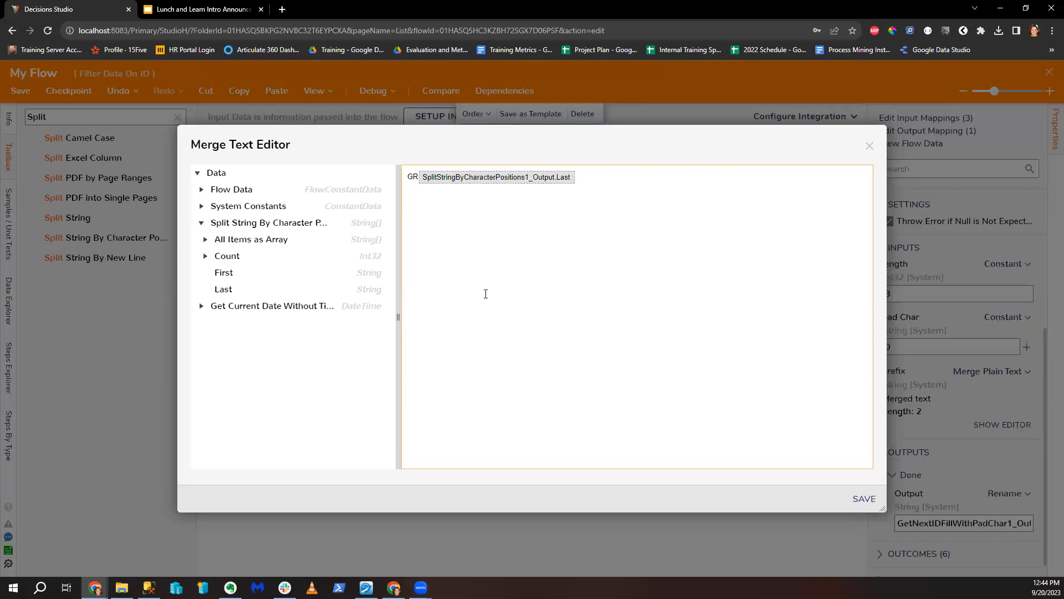
left_click(202, 223)
left_click(203, 223)
left_click(203, 223)
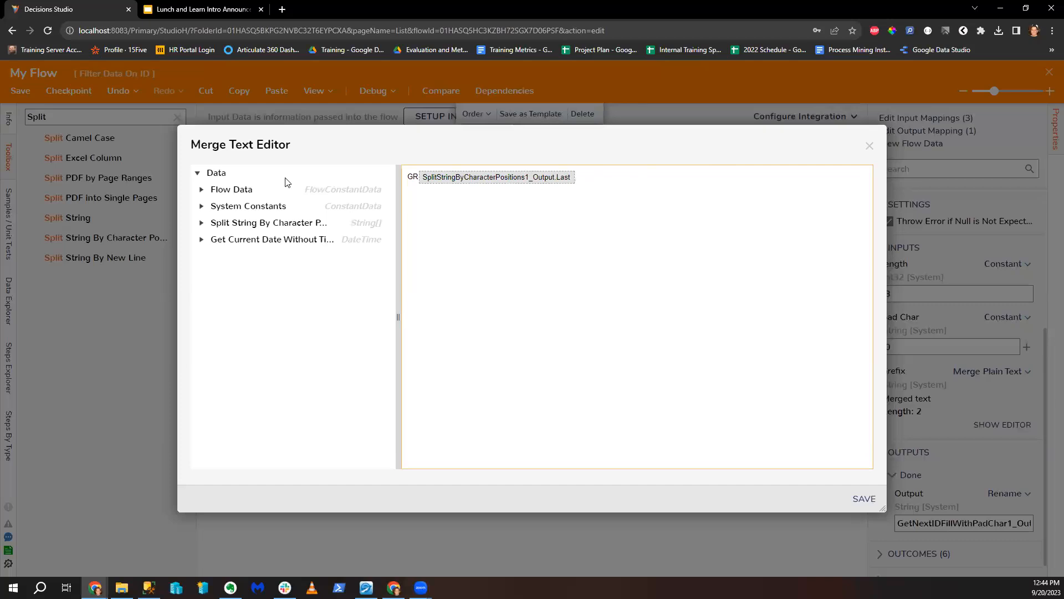
left_click(201, 239)
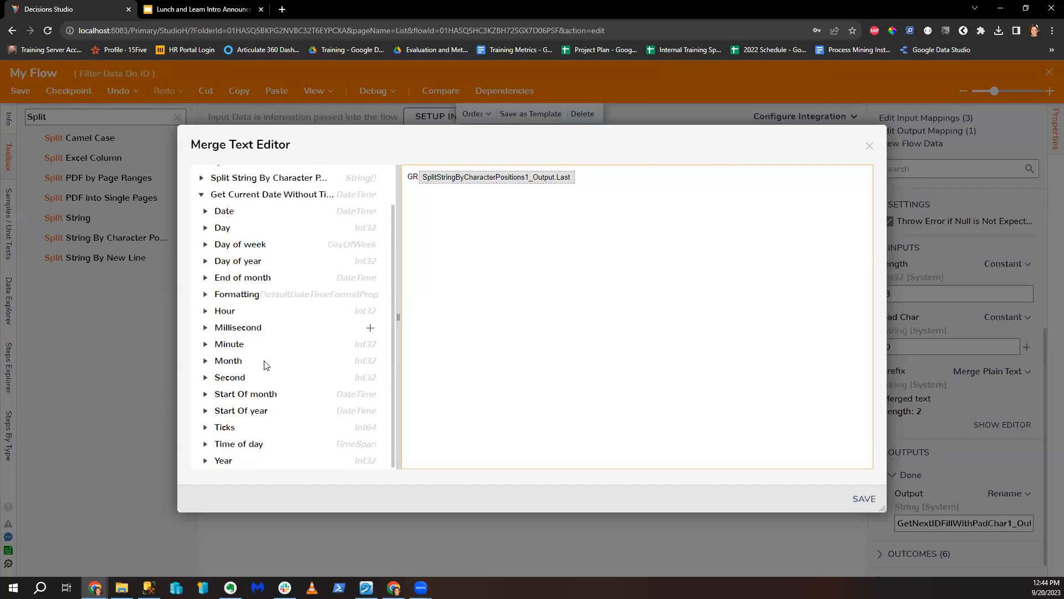
left_click(370, 360)
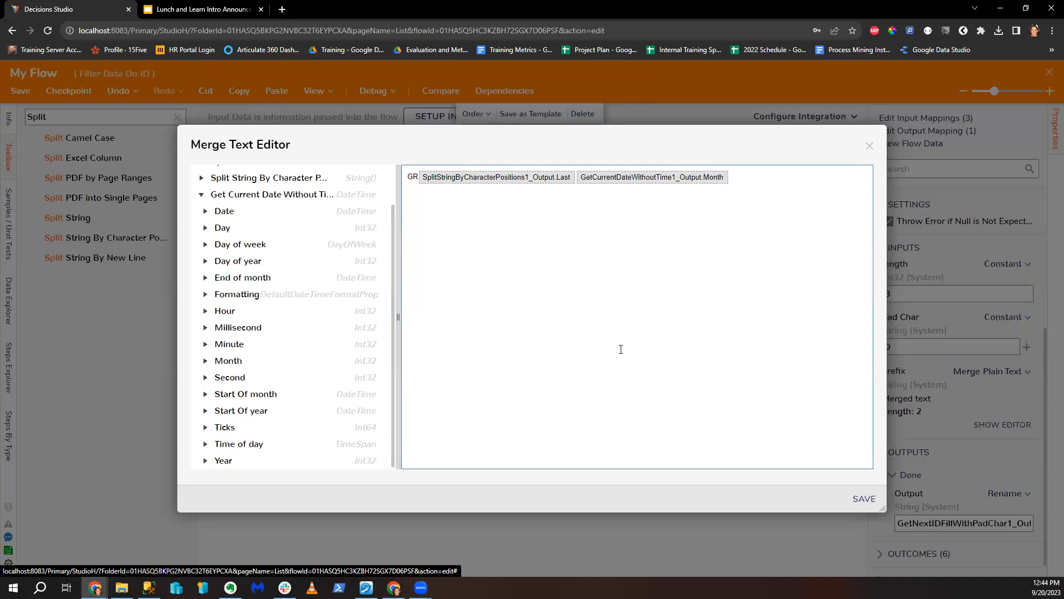
left_click(852, 500)
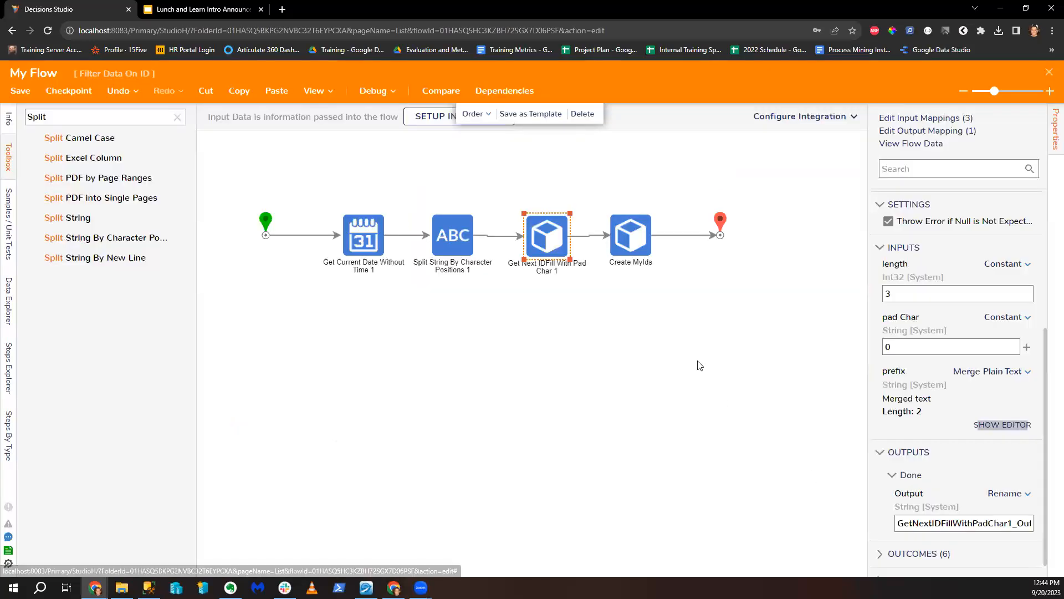
Step: Select Create MyIds with the end point and nudge them to the right
left_click(631, 235)
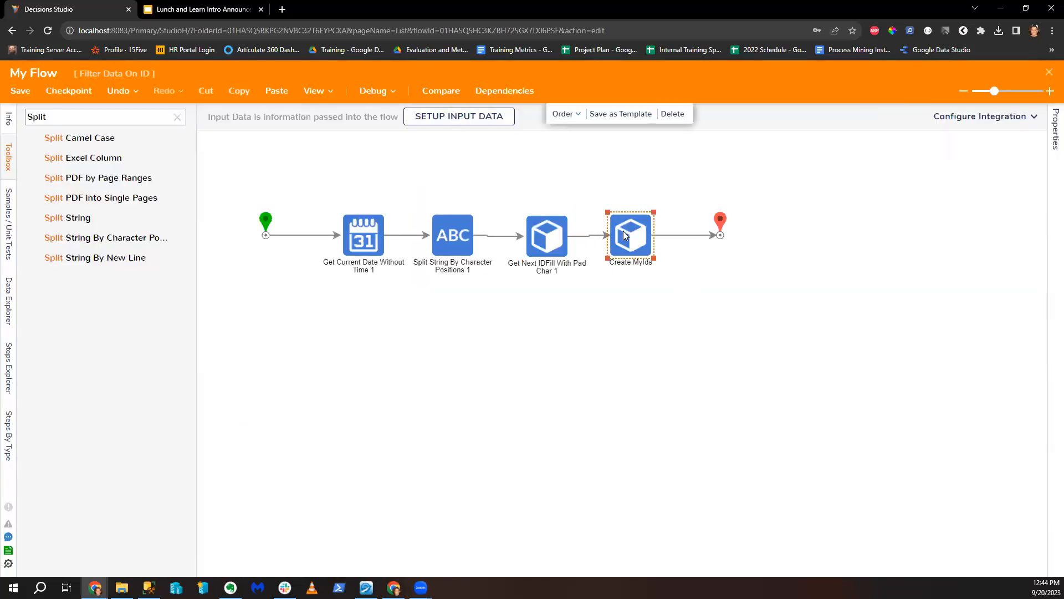
scroll(961, 443, "down", 15)
scroll(973, 439, "up", 1)
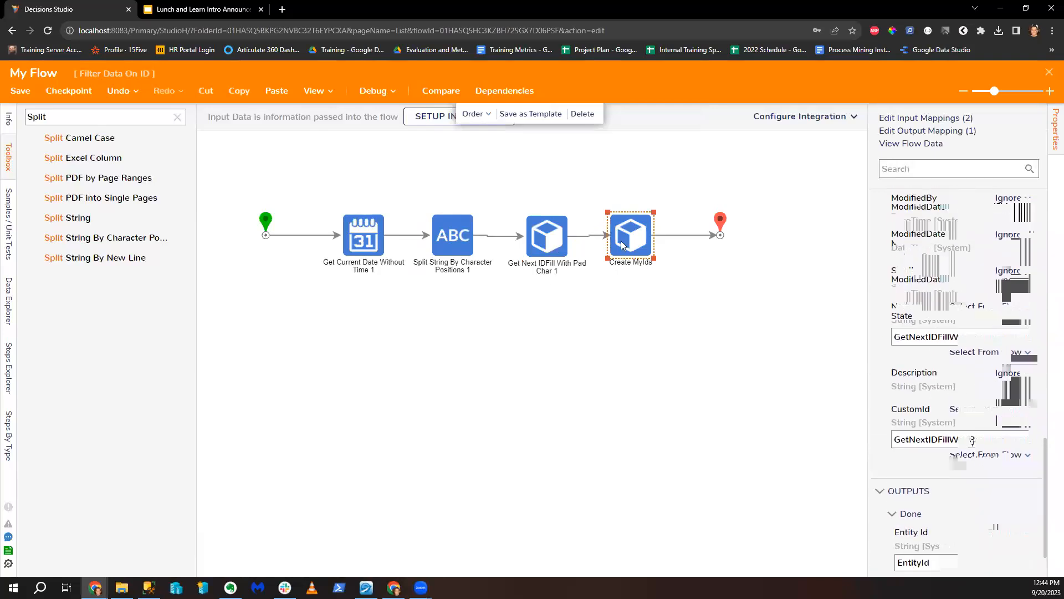
left_click_drag(616, 188, 770, 259)
left_click_drag(628, 242, 633, 243)
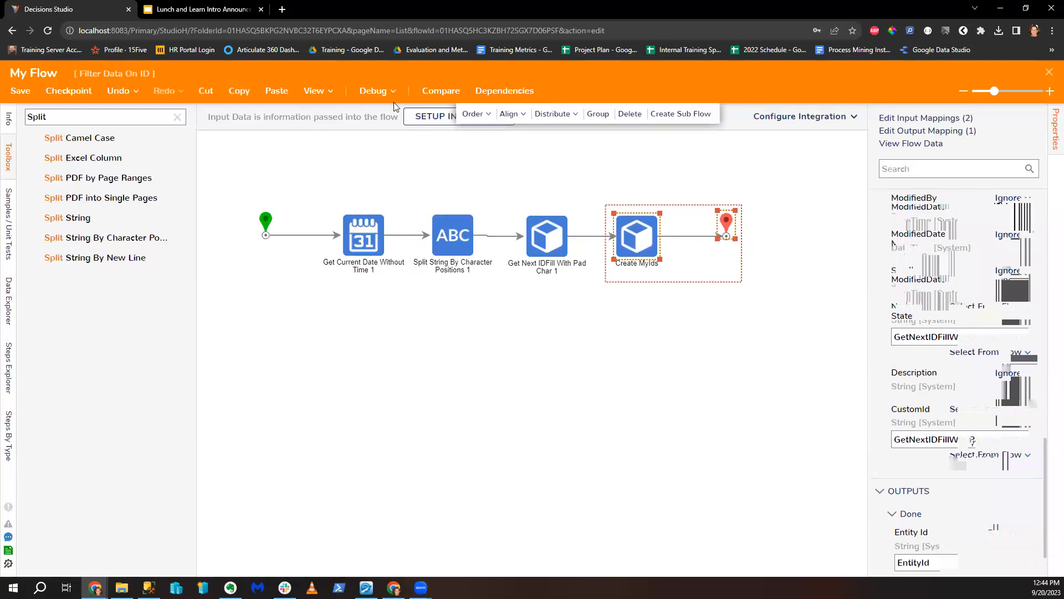
Step: Run a debug session and inspect the Split String step's input and output data
left_click(372, 97)
left_click(551, 274)
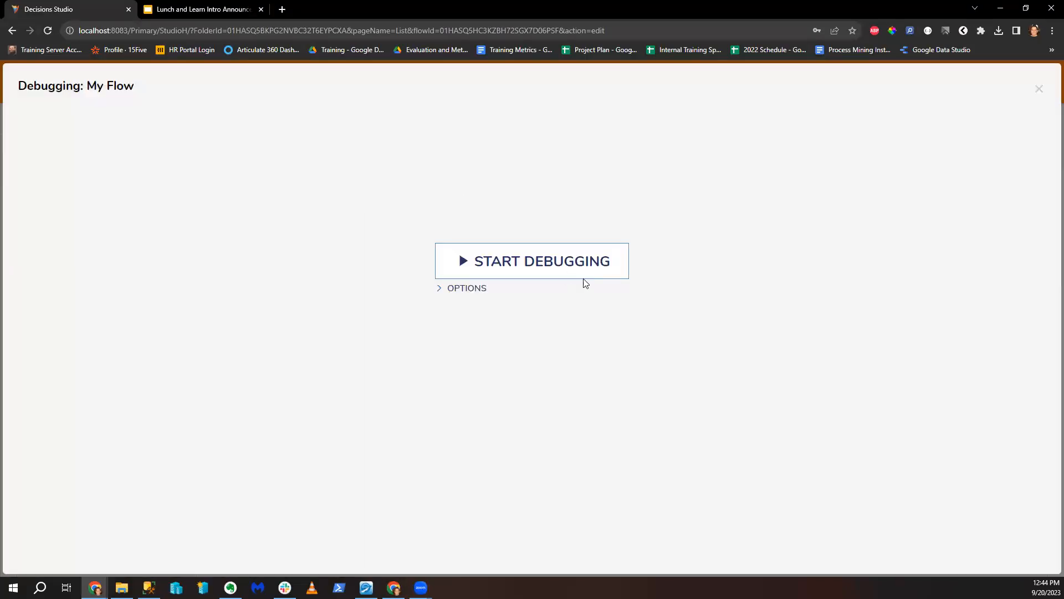
left_click(443, 175)
mouse_move(523, 187)
left_click(599, 206)
scroll(575, 328, "down", 2)
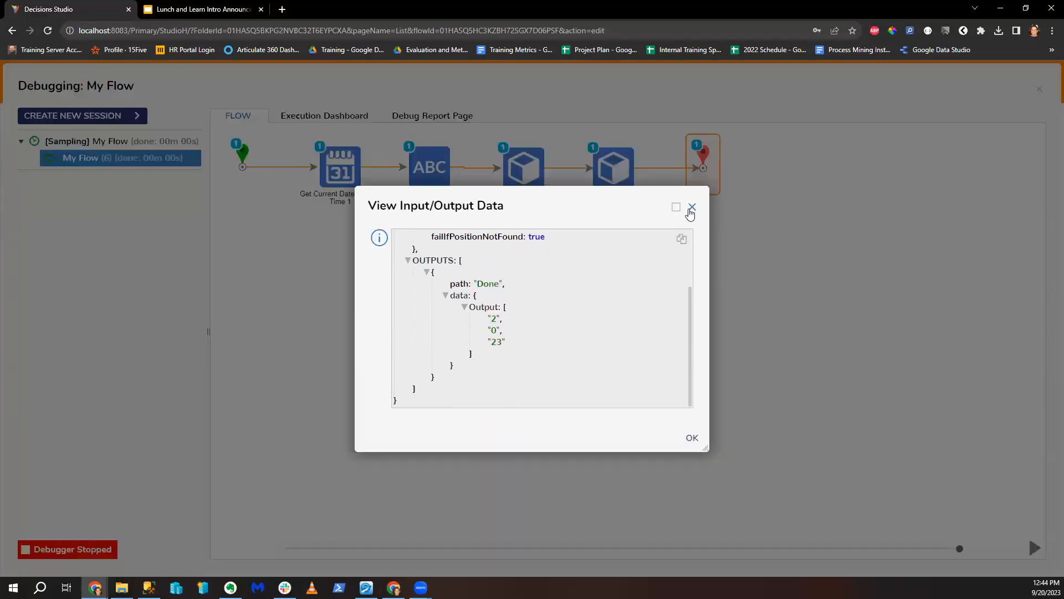
left_click(692, 207)
Step: Check Create MyIds produced the ID GR239001, then close the debugger
left_click(614, 166)
mouse_move(632, 187)
left_click(689, 196)
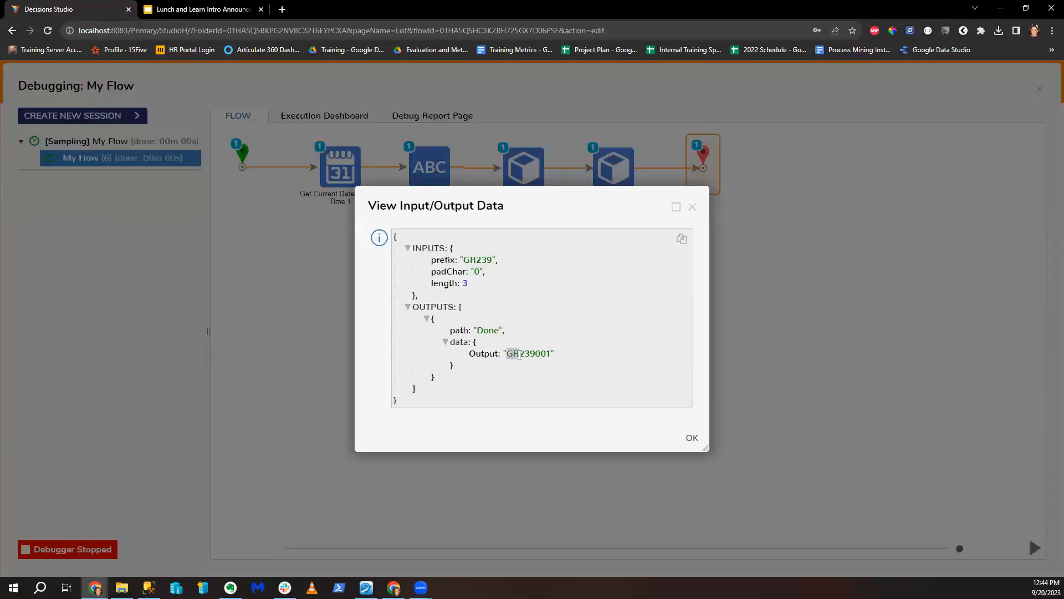
left_click_drag(530, 353, 558, 354)
left_click(588, 371)
left_click(692, 207)
left_click(1039, 89)
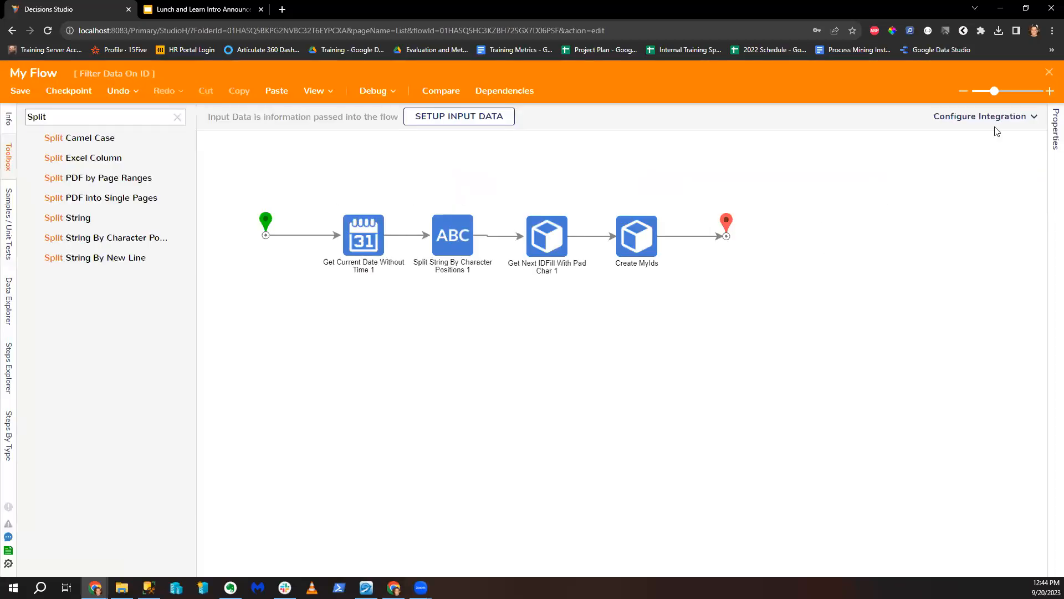
Step: Save and reopen My Flow, connecting the start point directly to Create MyIds
left_click(1047, 76)
left_click(685, 381)
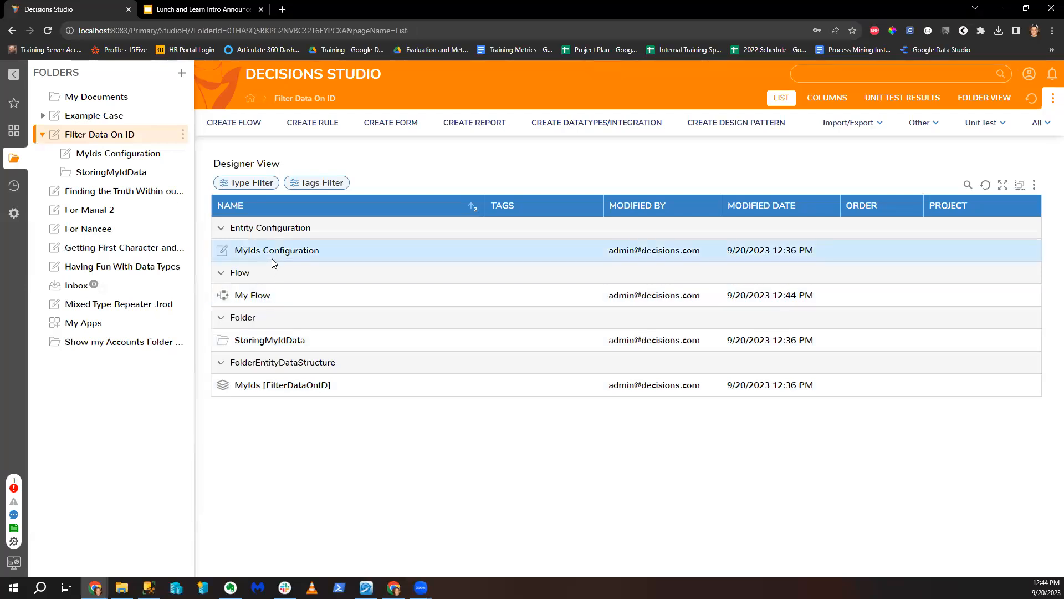
left_click(254, 297)
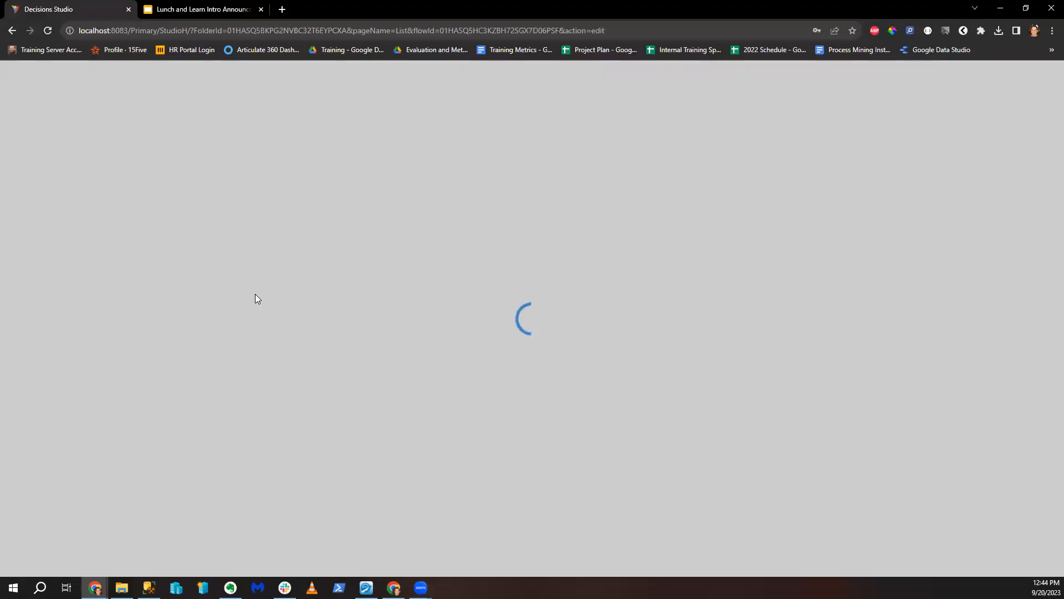
left_click_drag(223, 168, 594, 210)
Step: Set Create MyIds' Name and CustomId inputs to the constant JR229001
scroll(952, 386, "down", 12)
scroll(998, 366, "up", 2)
left_click(1010, 363)
left_click(883, 319)
left_click(914, 394)
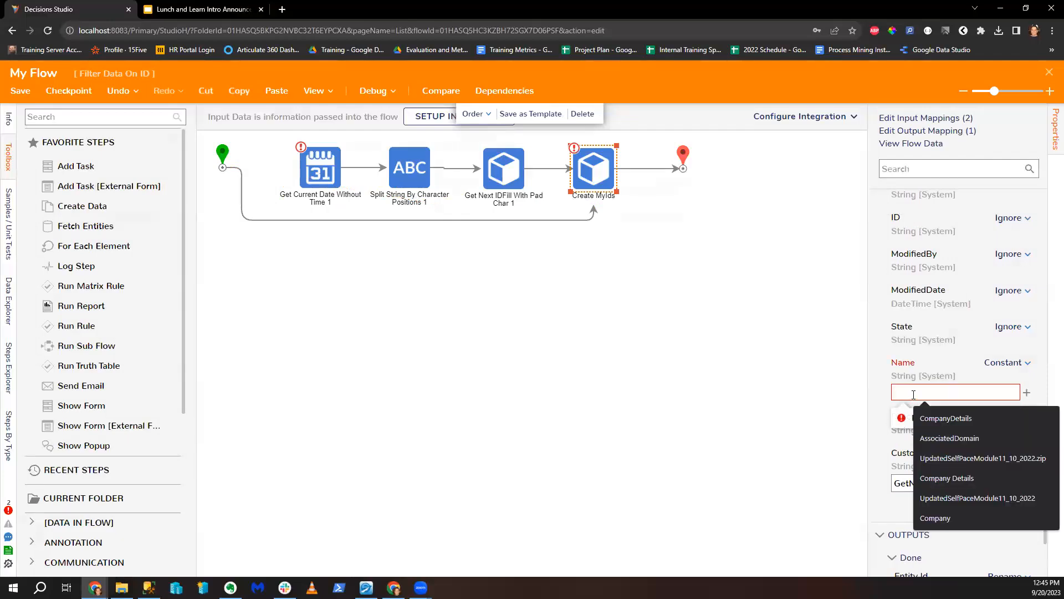
type("JR239")
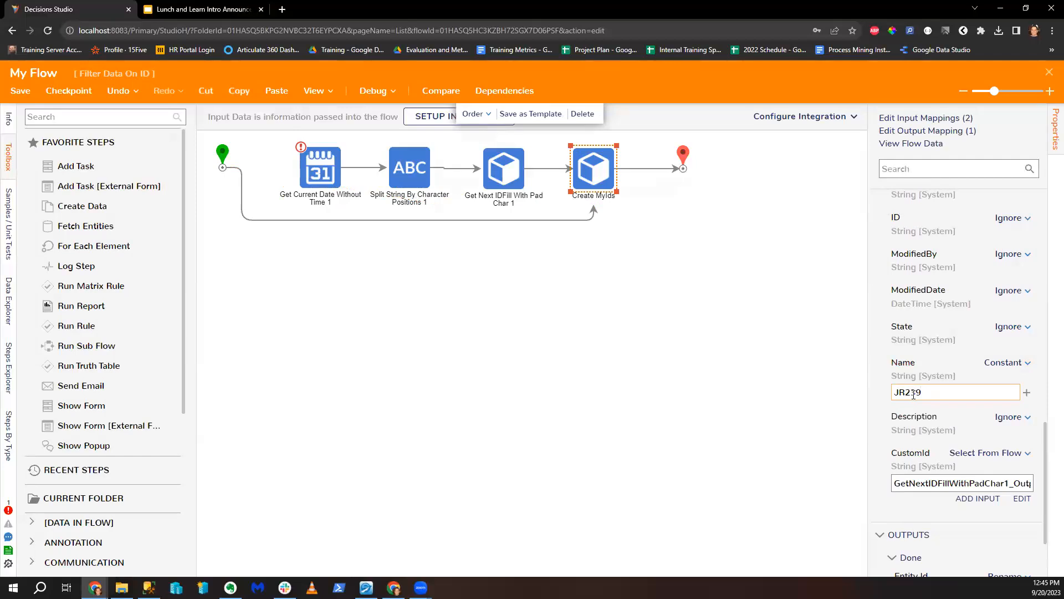
key("ctrl+a")
key("ctrl+c")
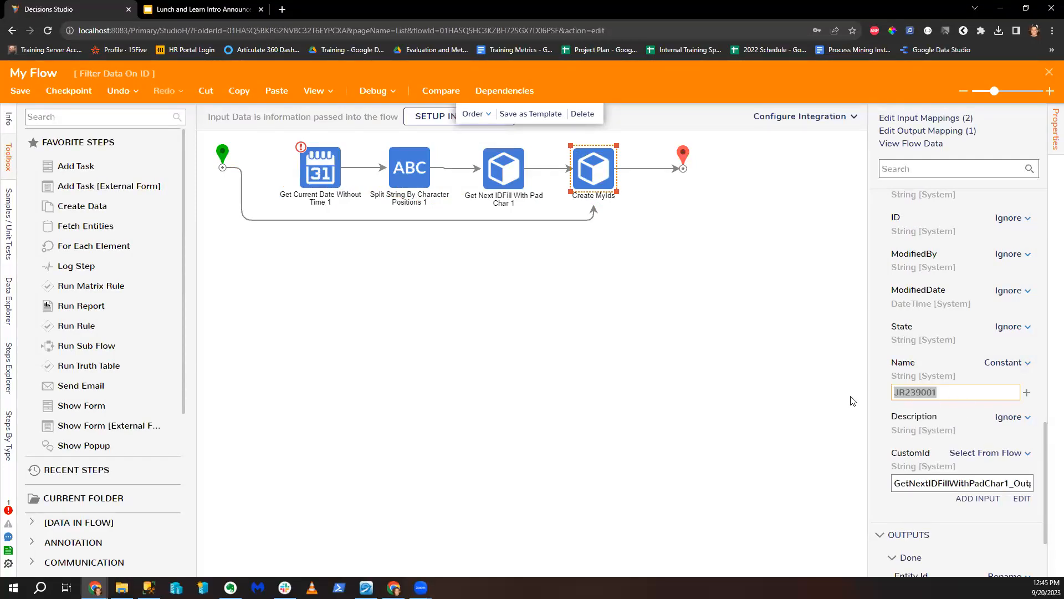
left_click(1015, 453)
left_click(887, 408)
key("ctrl+v")
left_click(926, 395)
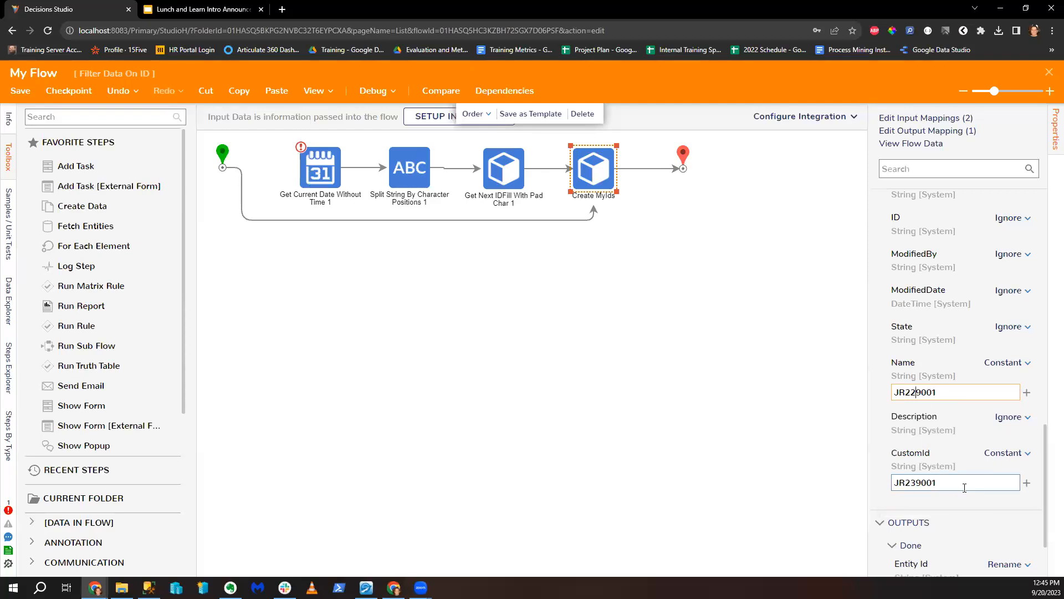
Step: Save the flow and correct the CustomId constant value
left_click(20, 91)
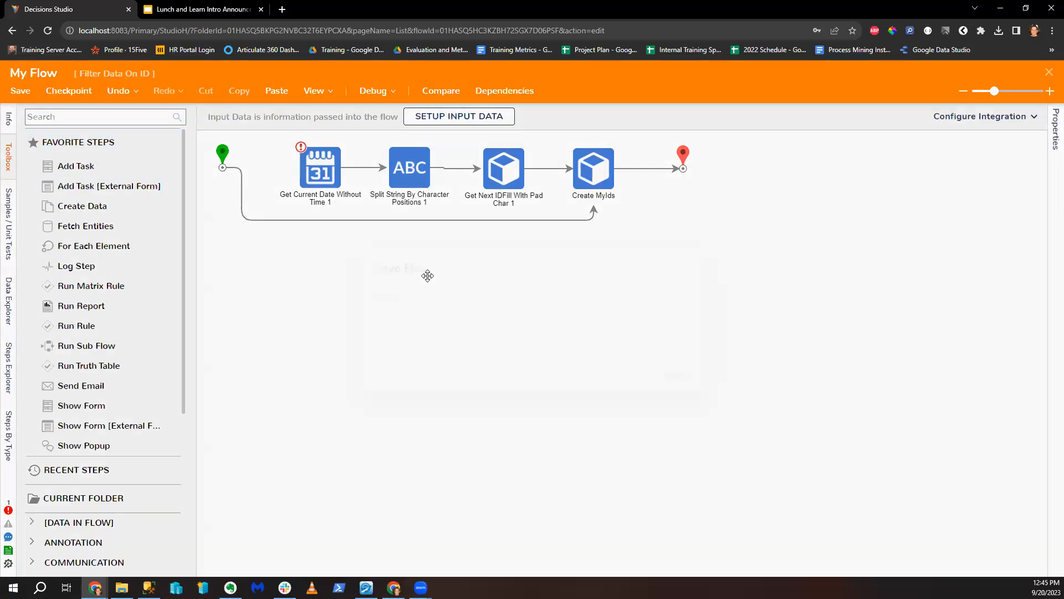
left_click(675, 374)
left_click(595, 184)
scroll(959, 455, "down", 10)
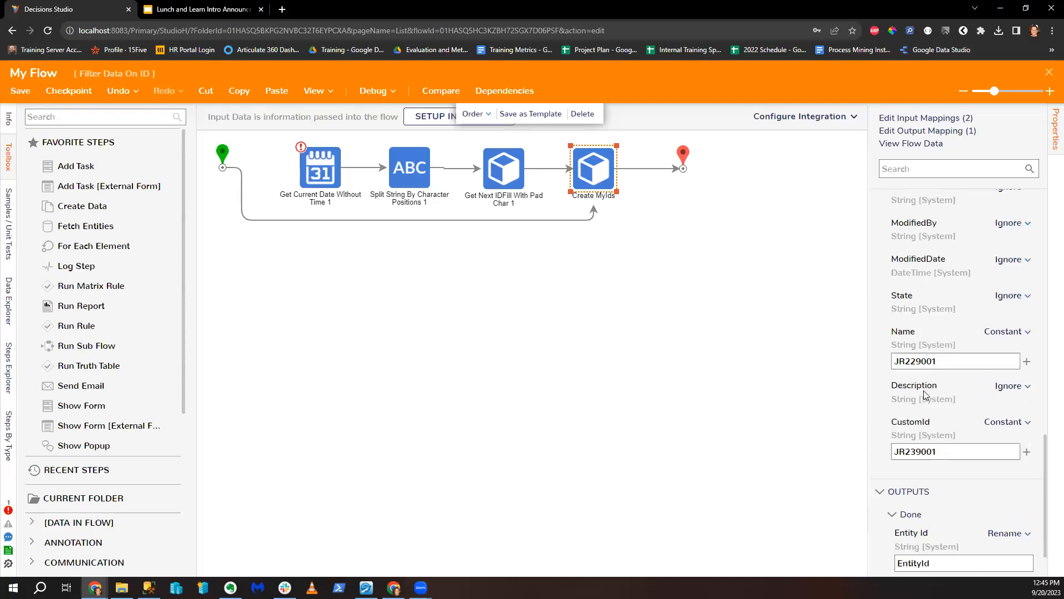
left_click(916, 452)
left_click(21, 91)
Step: Rerun the flow in the debugger, close the designer and start a new plain report
left_click(361, 91)
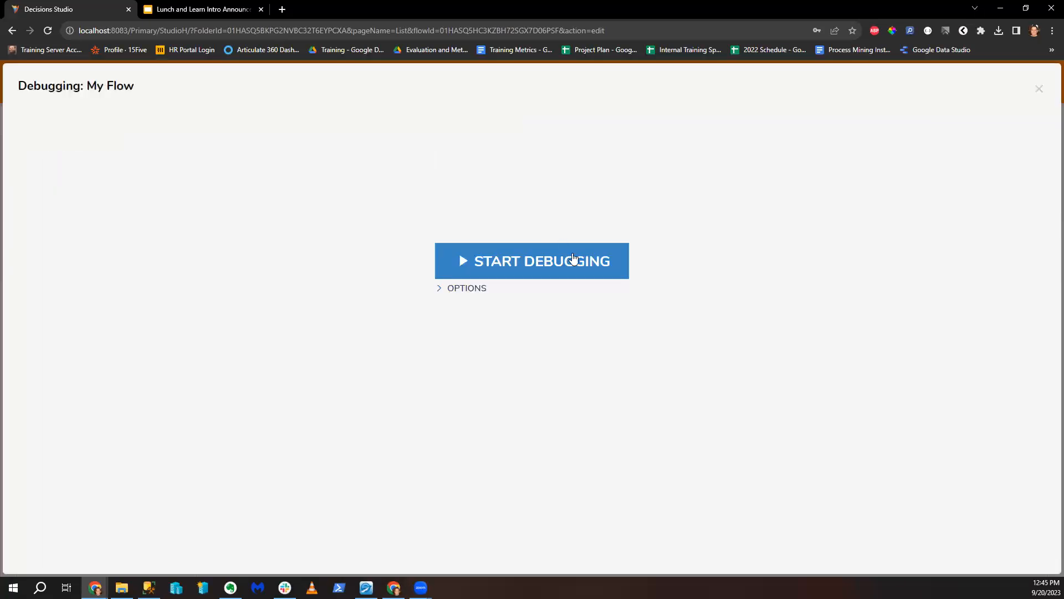
left_click(573, 261)
left_click(1040, 90)
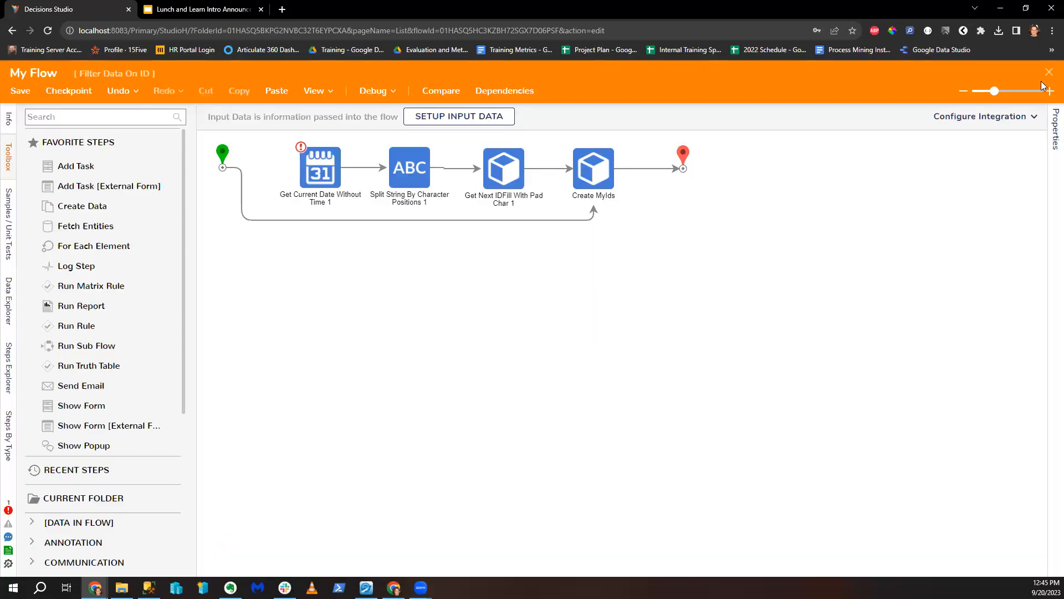
left_click(1052, 75)
left_click(466, 121)
left_click(464, 209)
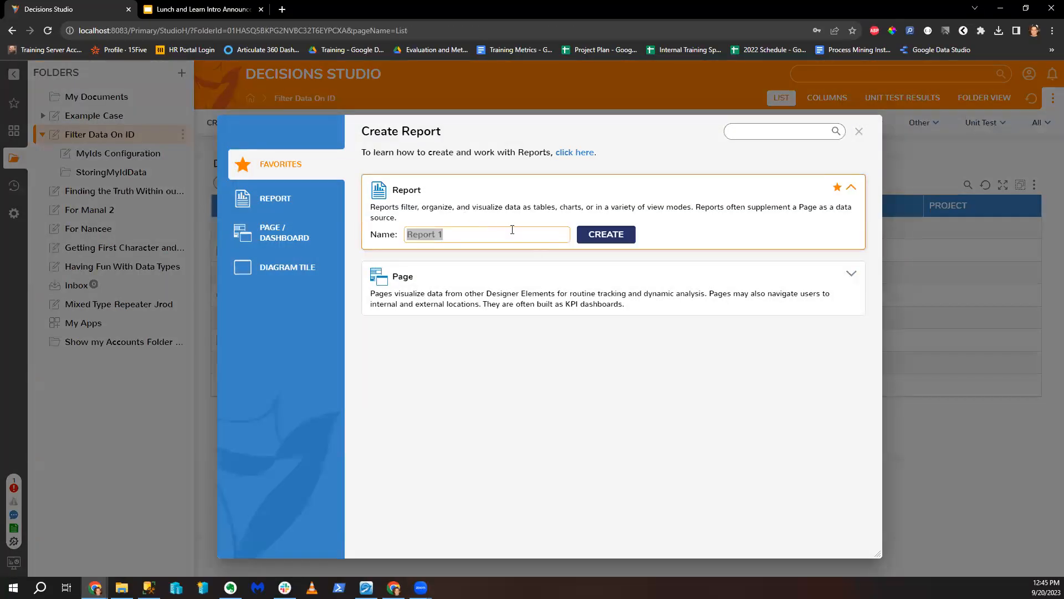
Step: Name the new report 'Report Filtering Over Entity Data' and create it
type("Report Fitler on")
key("BackSpace")
key("BackSpace")
key("BackSpace")
key("BackSpace")
key("BackSpace")
key("BackSpace")
type("lering OVer")
key("BackSpace")
key("BackSpace")
key("BackSpace")
type("ver Entity Data")
key("Return")
Step: Use the My Ids entity as data source and add Custom Id as a column
left_click(104, 168)
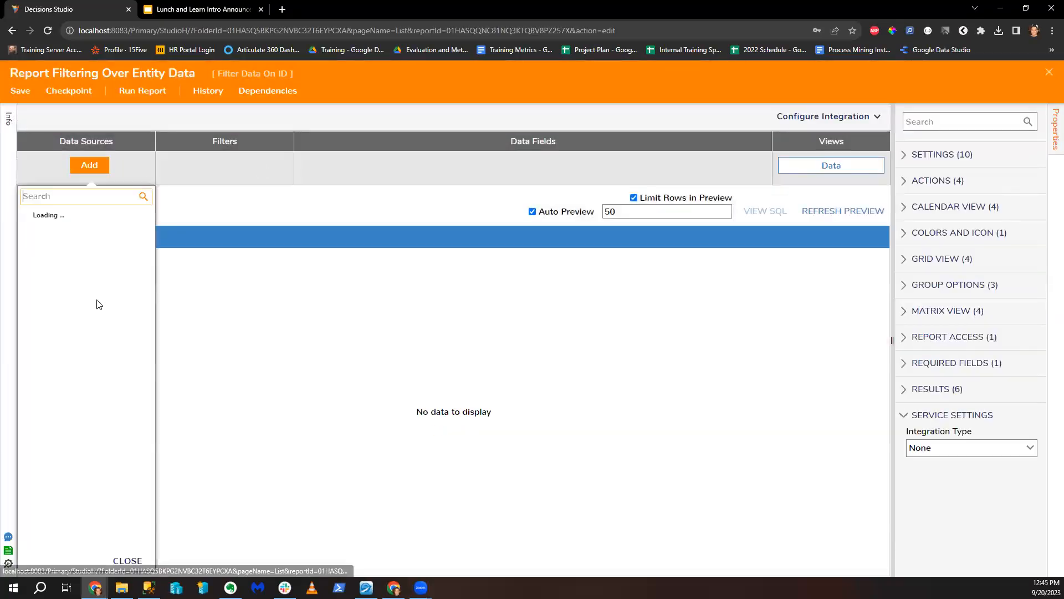
left_click(26, 345)
left_click(39, 411)
left_click(86, 432)
left_click(317, 169)
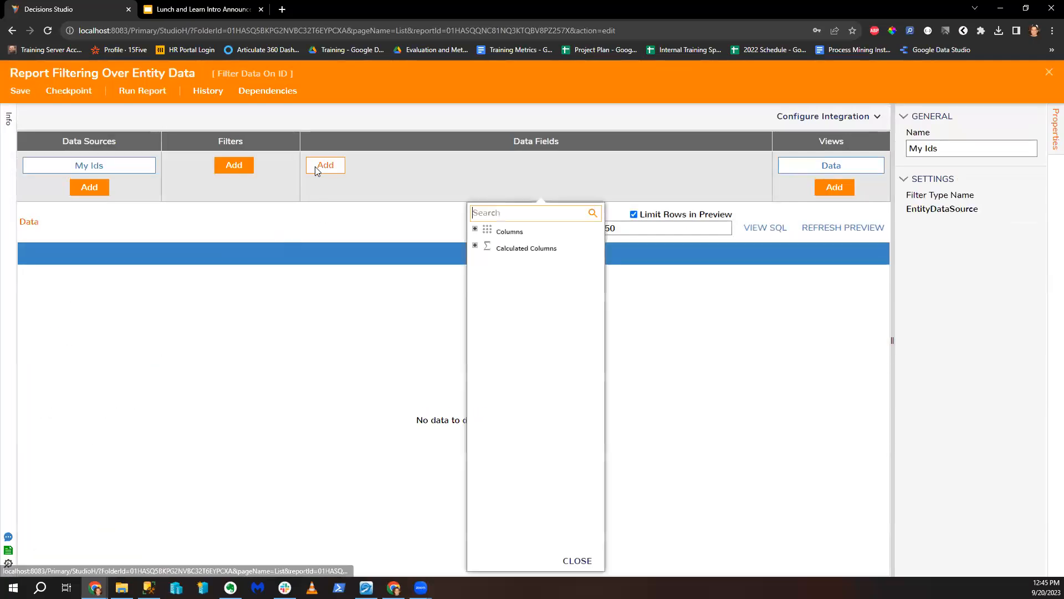
left_click(475, 228)
left_click(524, 365)
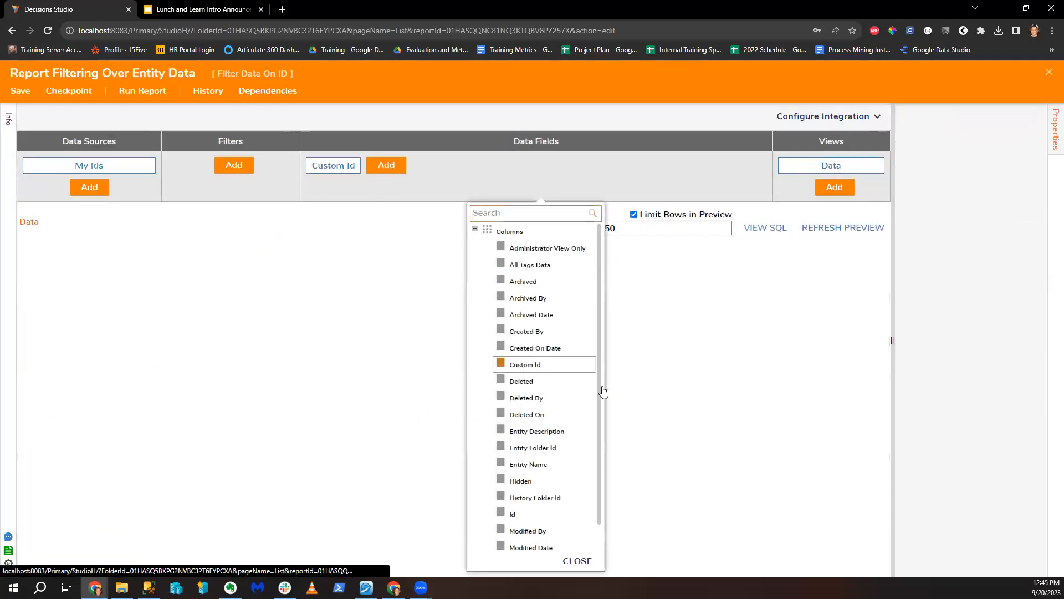
left_click(693, 419)
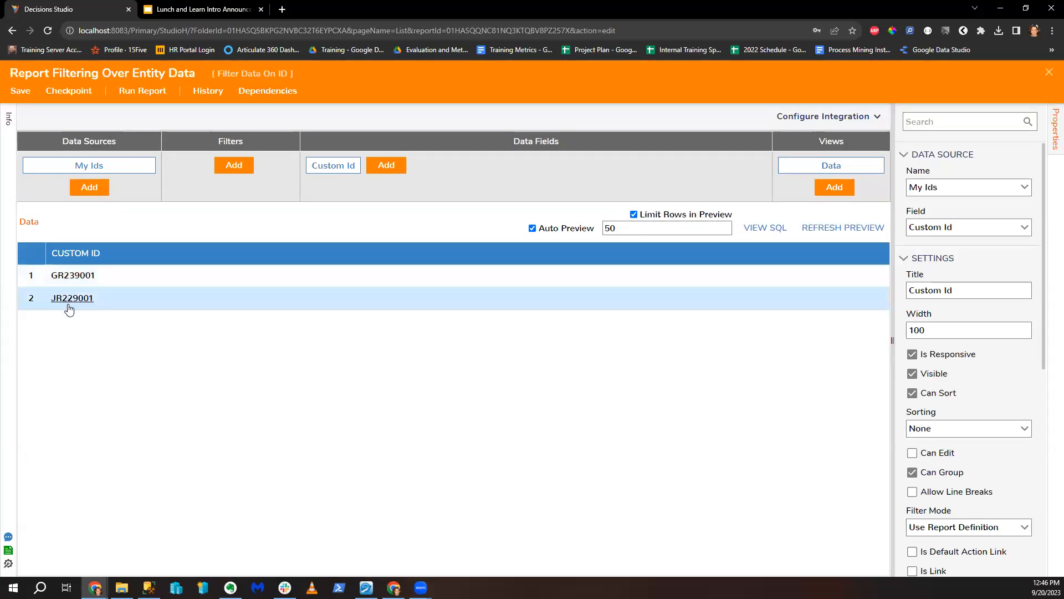
left_click(233, 168)
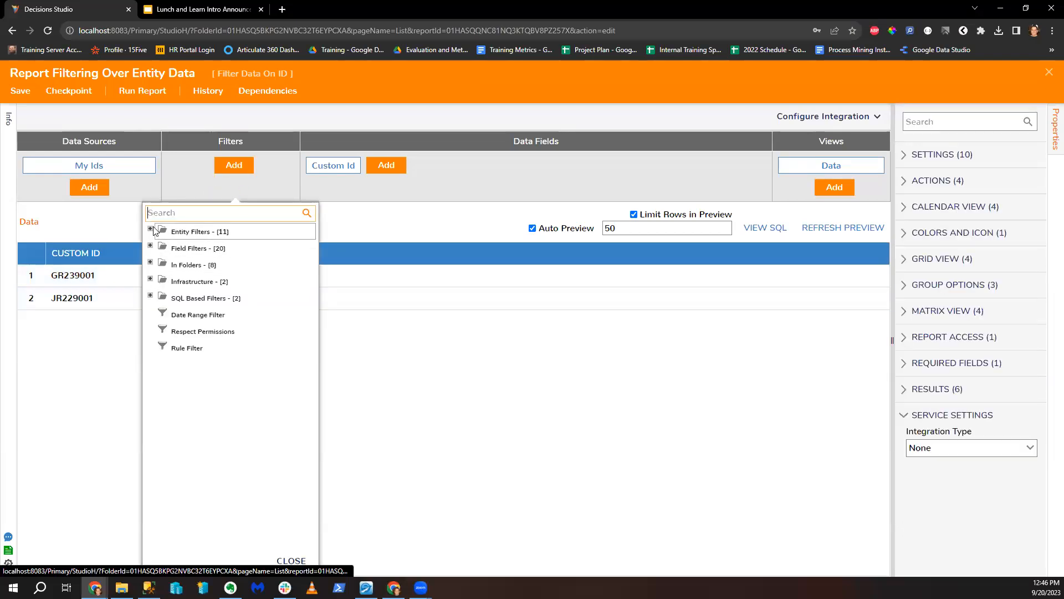
Step: Browse the Entity Filters and Field Filters for Custom Id, then add a Rule Filter to the report
left_click(156, 249)
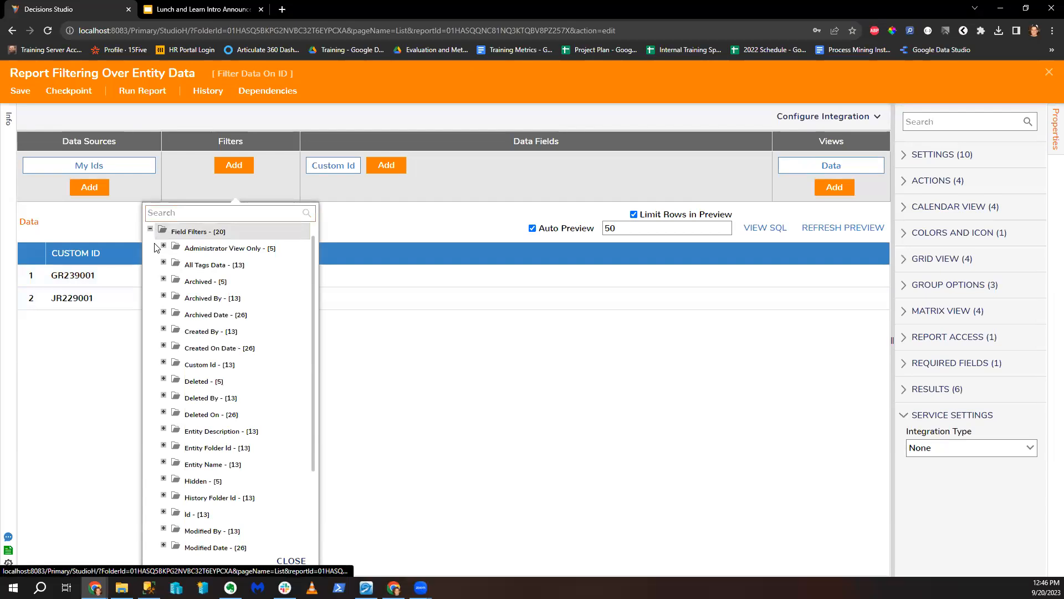
left_click(151, 228)
left_click(151, 229)
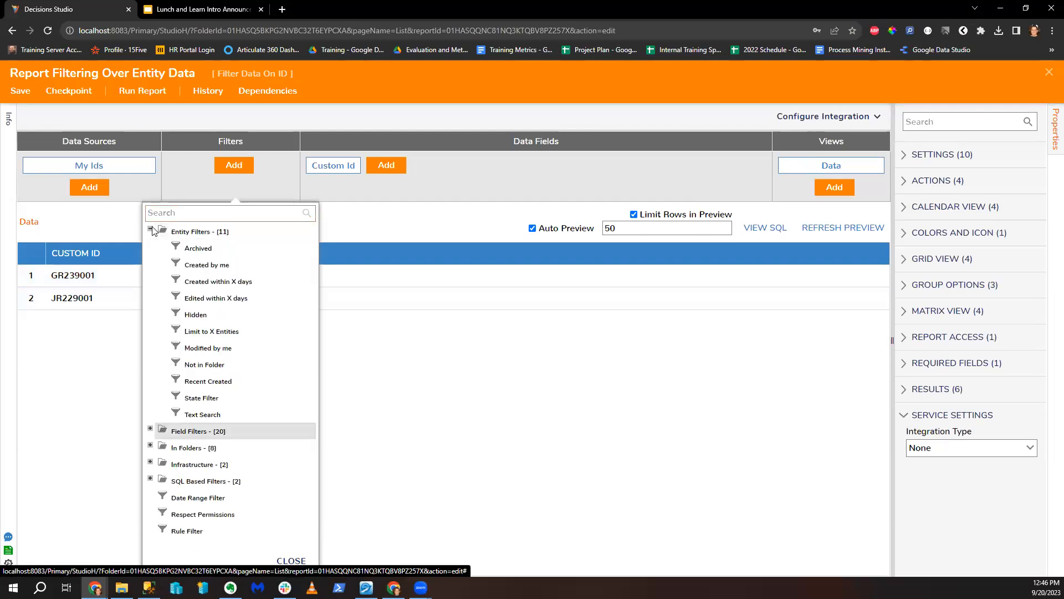
left_click(151, 229)
left_click(150, 248)
scroll(214, 355, "down", 2)
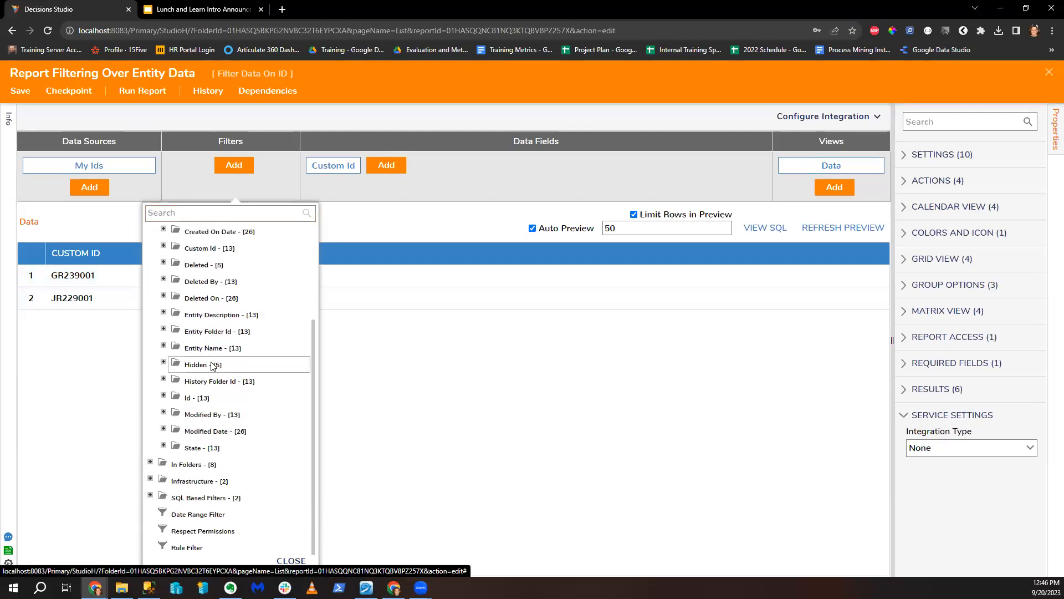
left_click(164, 248)
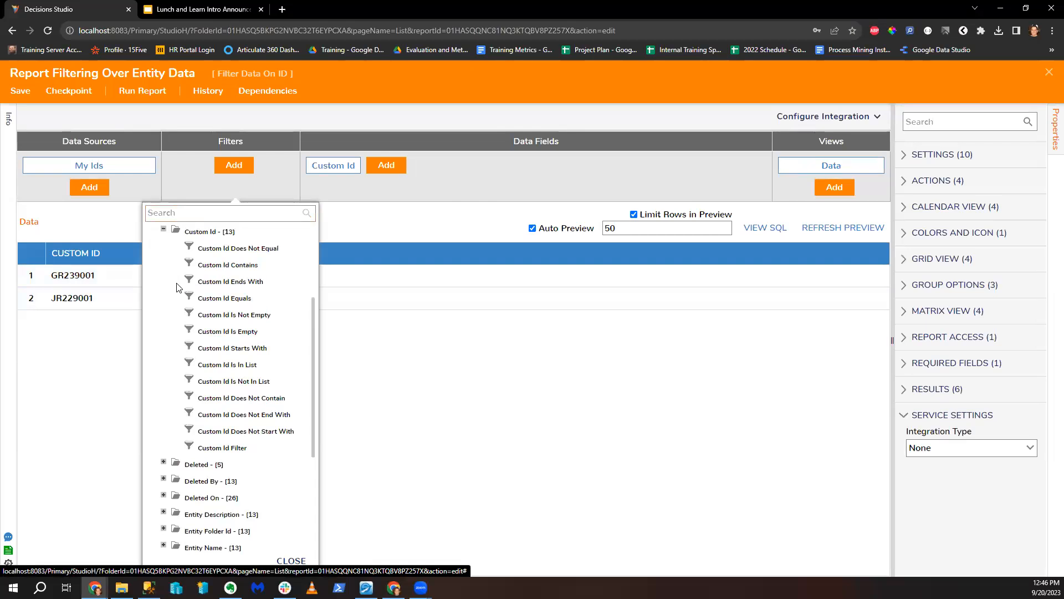
scroll(180, 288, "up", 3)
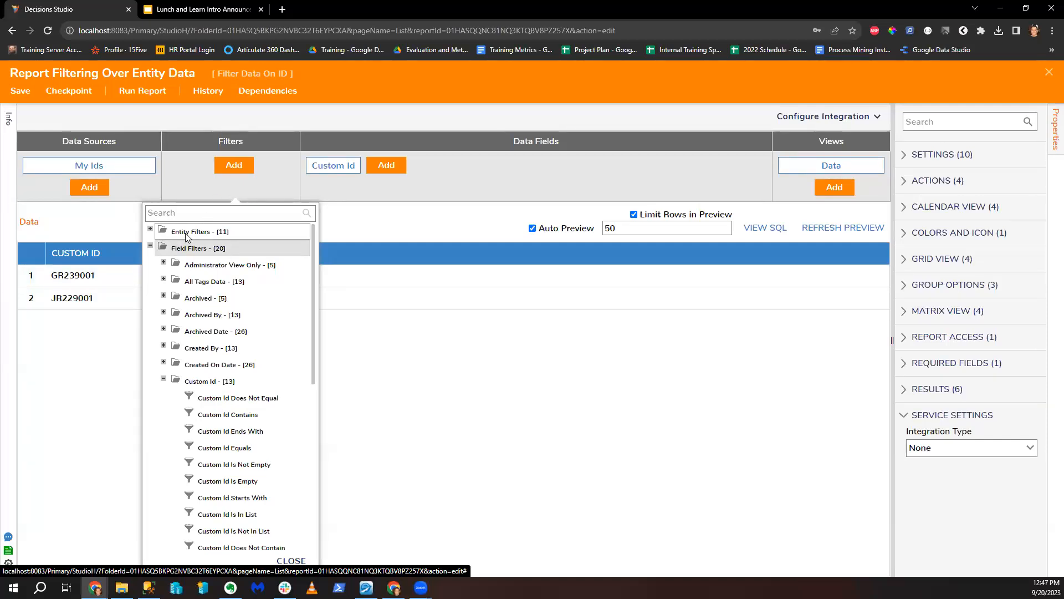
left_click(150, 245)
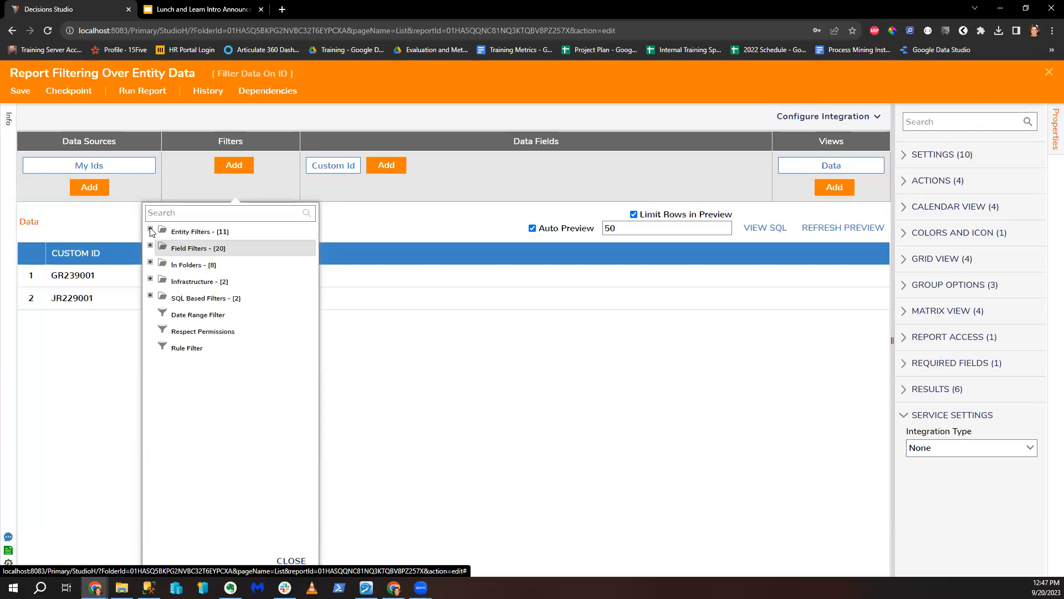
left_click(207, 350)
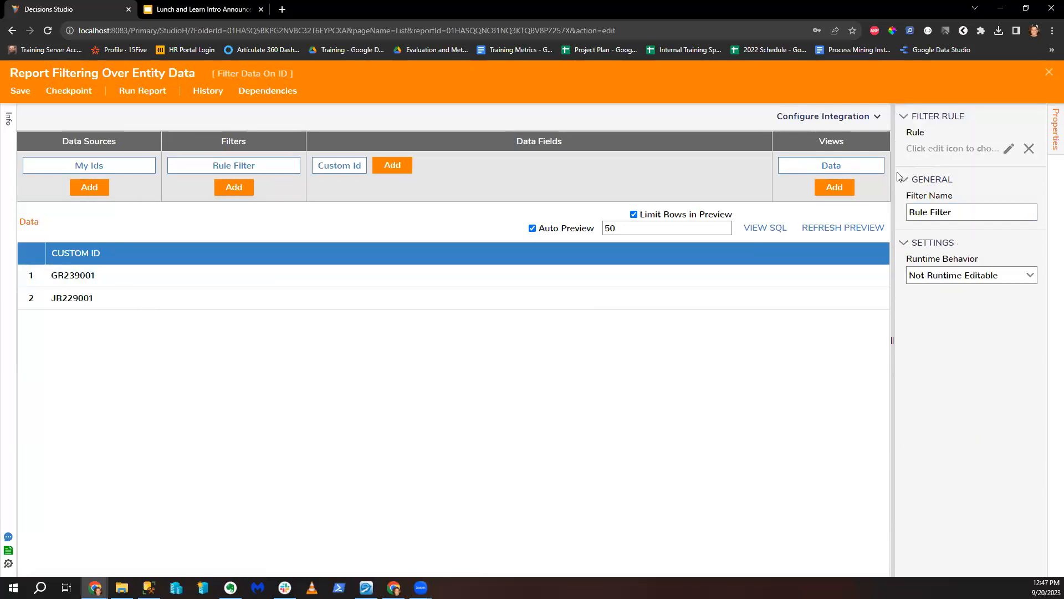
Step: Create a new Statement Rule named 'Filter ID By Month' for the report's Rule Filter
left_click(1008, 150)
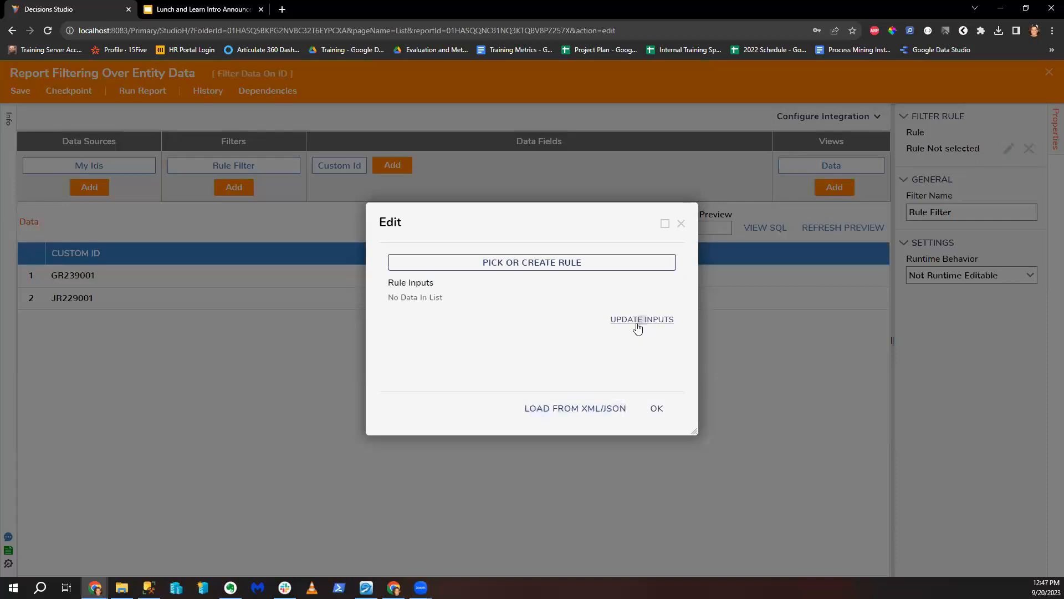
left_click(570, 265)
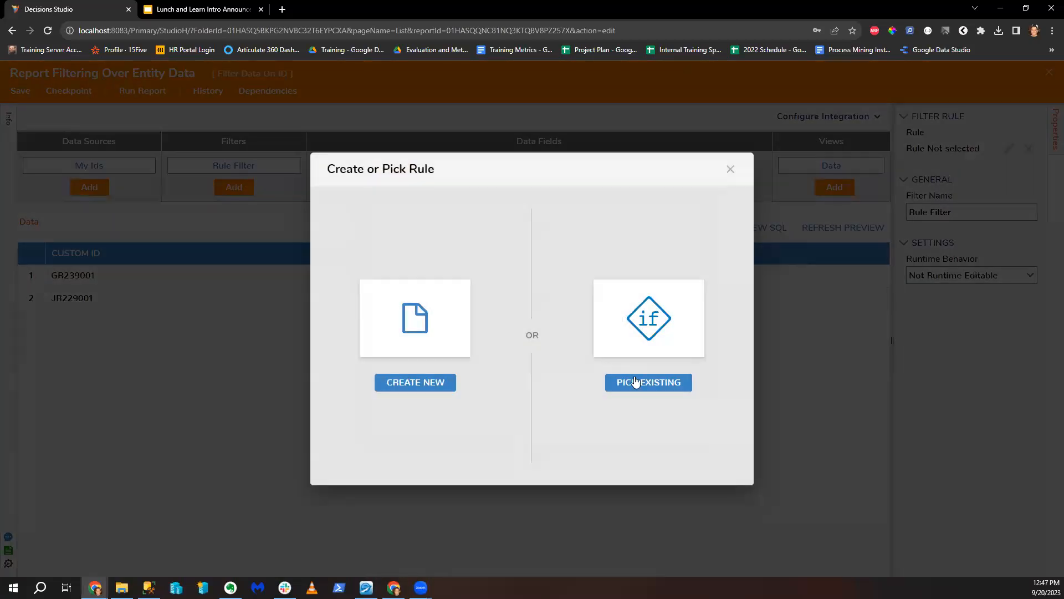
left_click(417, 384)
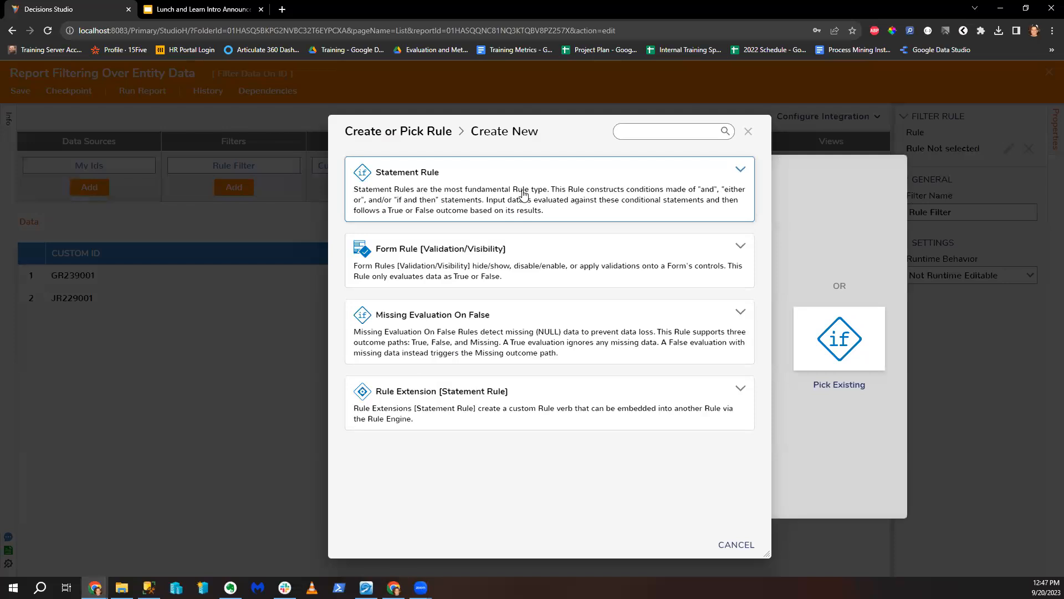
left_click(496, 221)
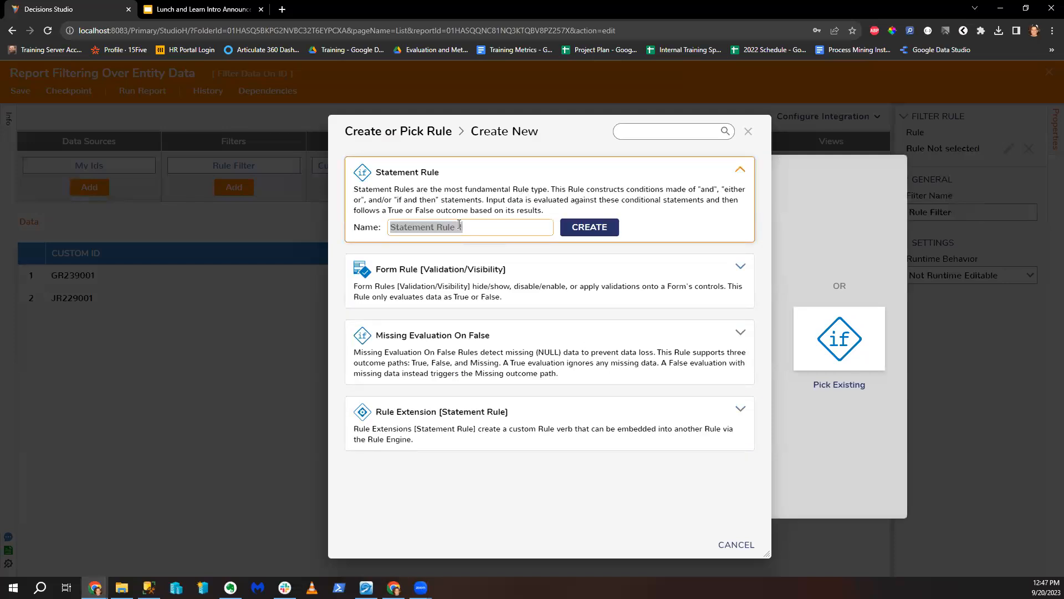
type("Filter I")
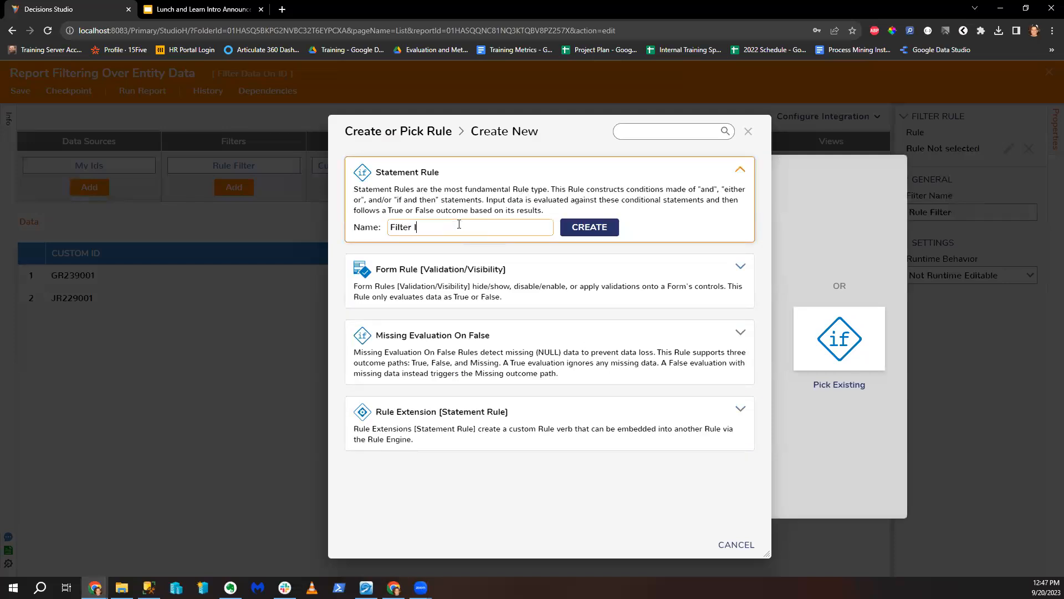
type("D By Month")
key("Return")
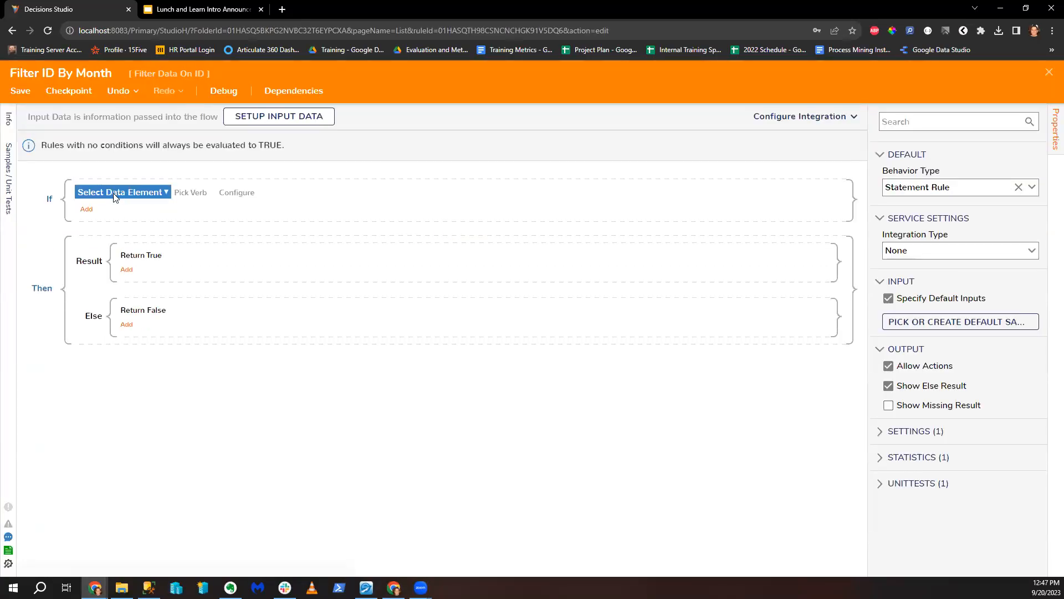
left_click(132, 195)
Step: Define a rule input named CustomID by hand in the input data setup
left_click(254, 117)
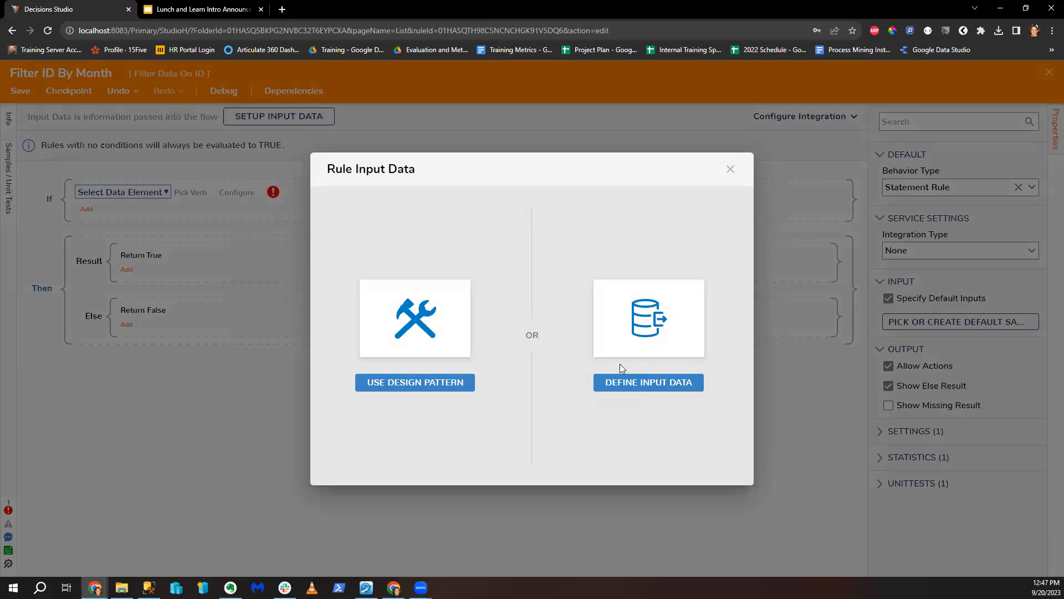
left_click(730, 170)
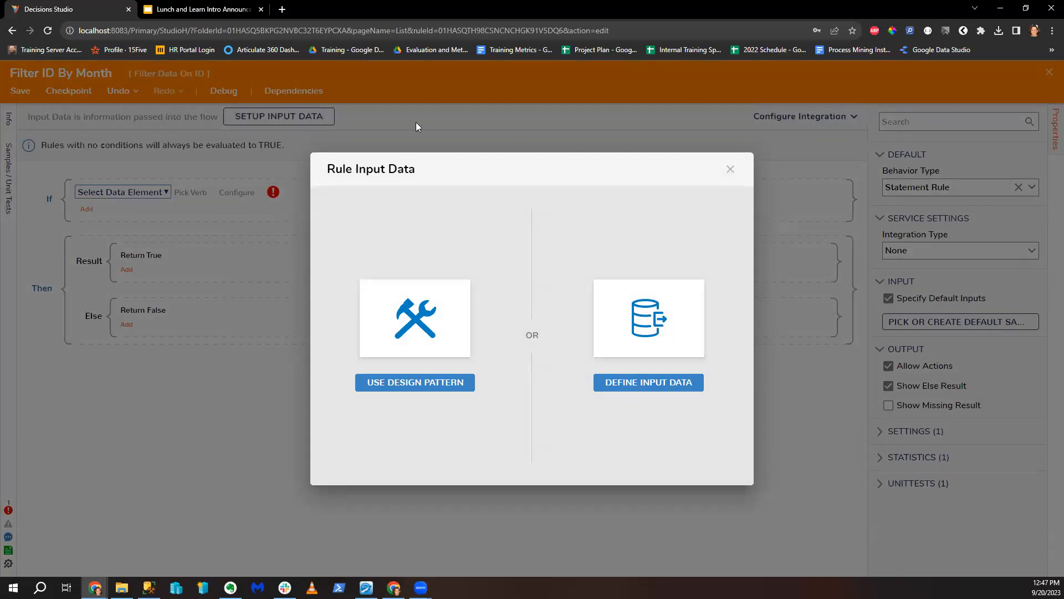
left_click(297, 117)
left_click(650, 384)
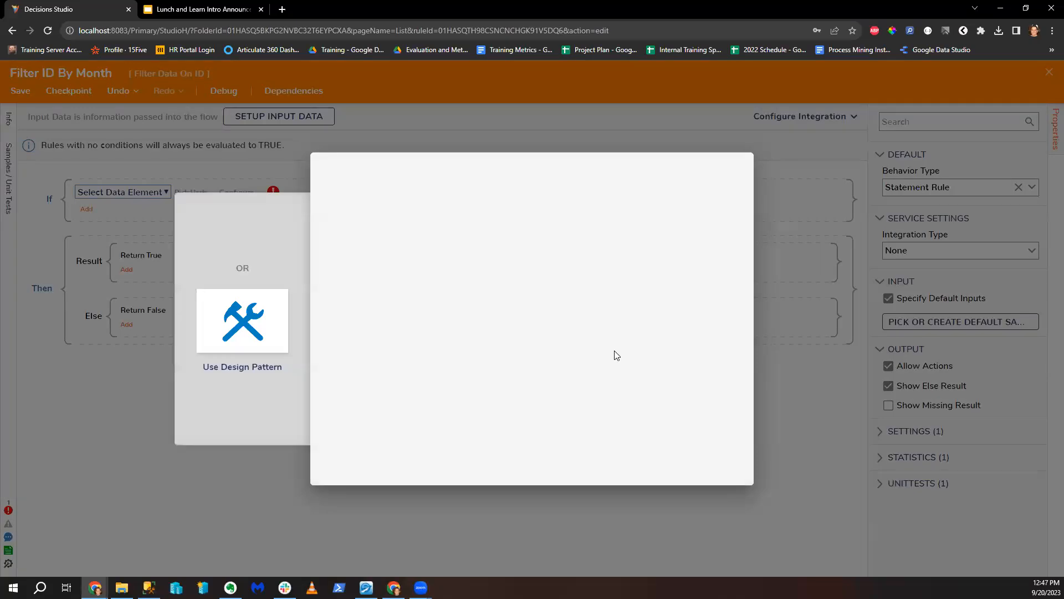
type("CustomID")
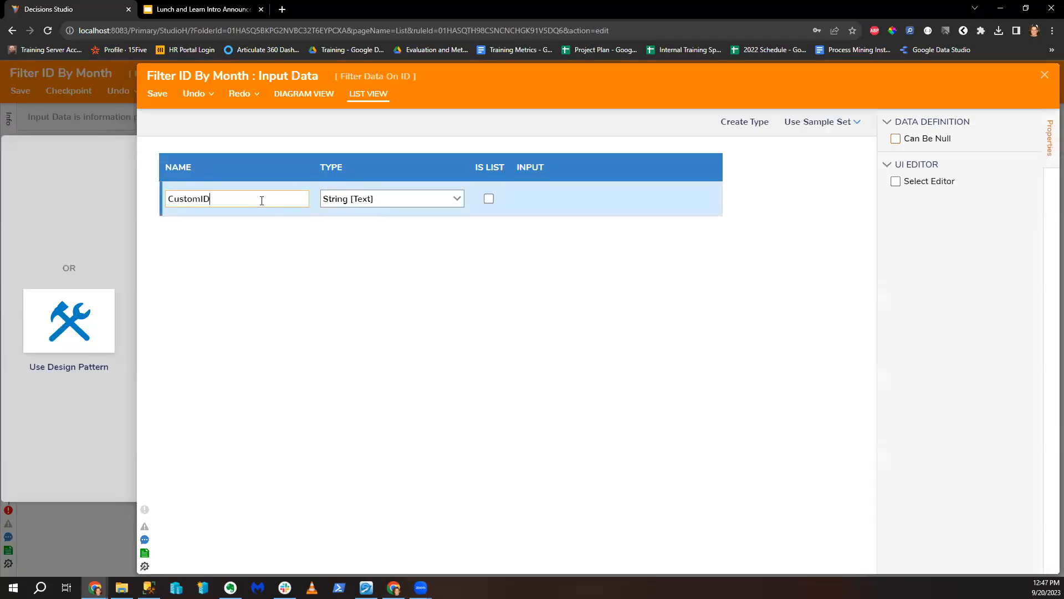
Step: Save the CustomID input and select Custom ID as the condition's data
left_click(157, 93)
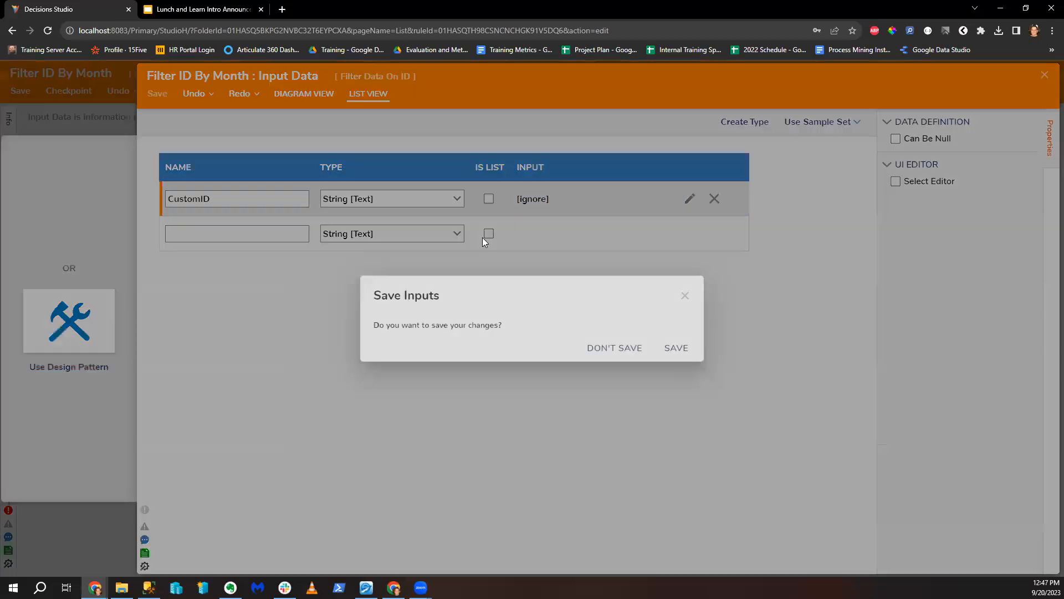
left_click(682, 348)
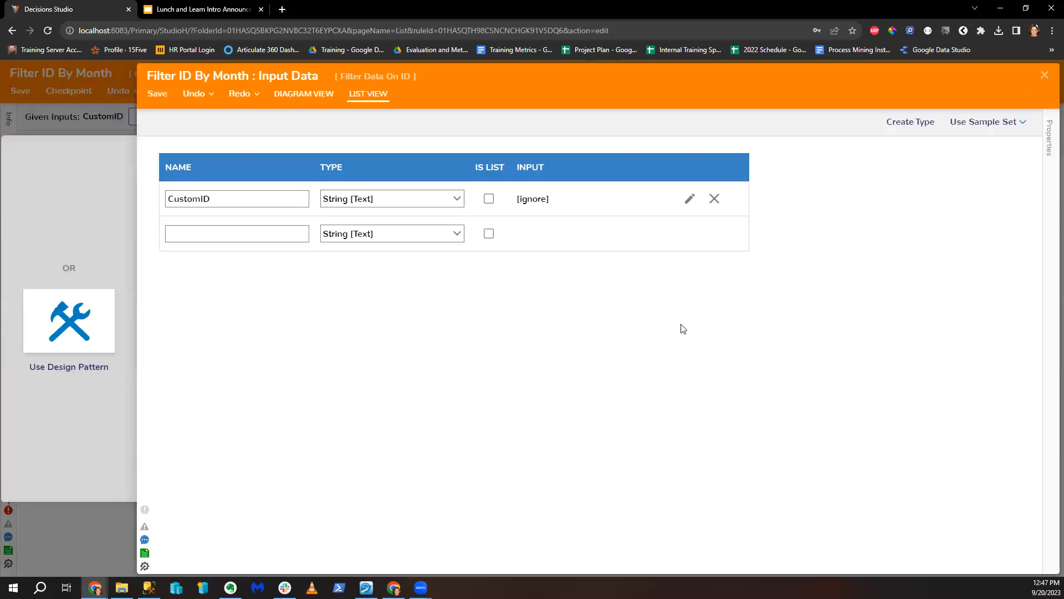
left_click(1044, 76)
left_click(119, 192)
left_click(166, 284)
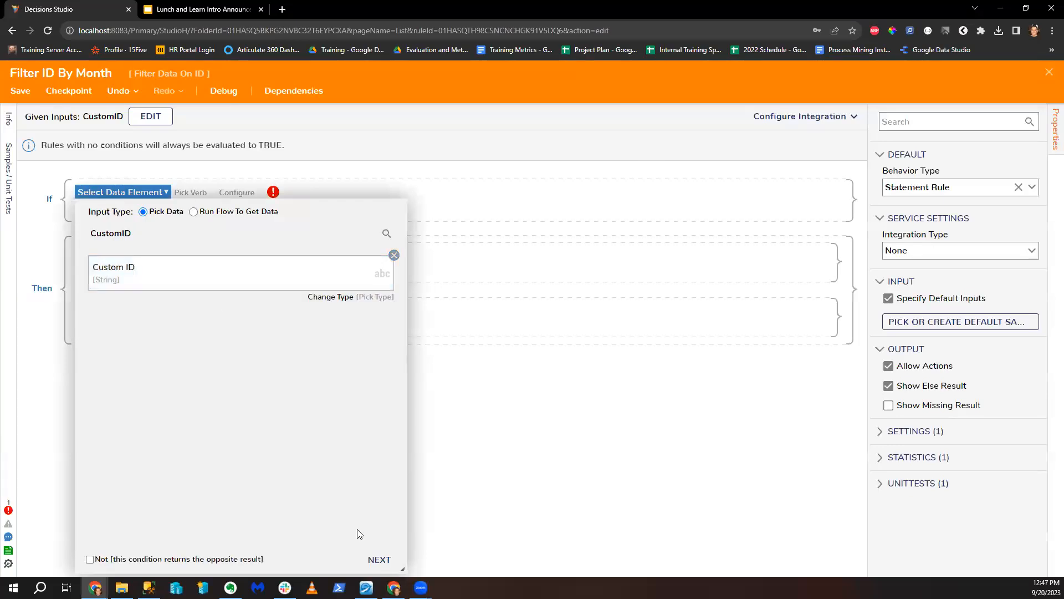
Step: Make the condition compare CustomID using the Text Rules Contains verb
left_click(378, 559)
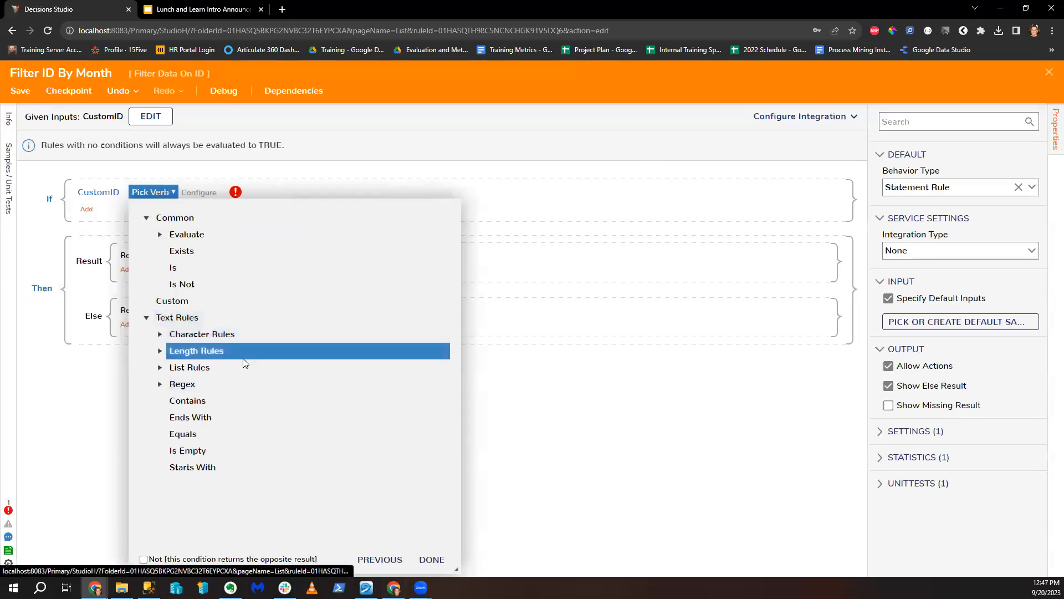
left_click(160, 384)
left_click(160, 384)
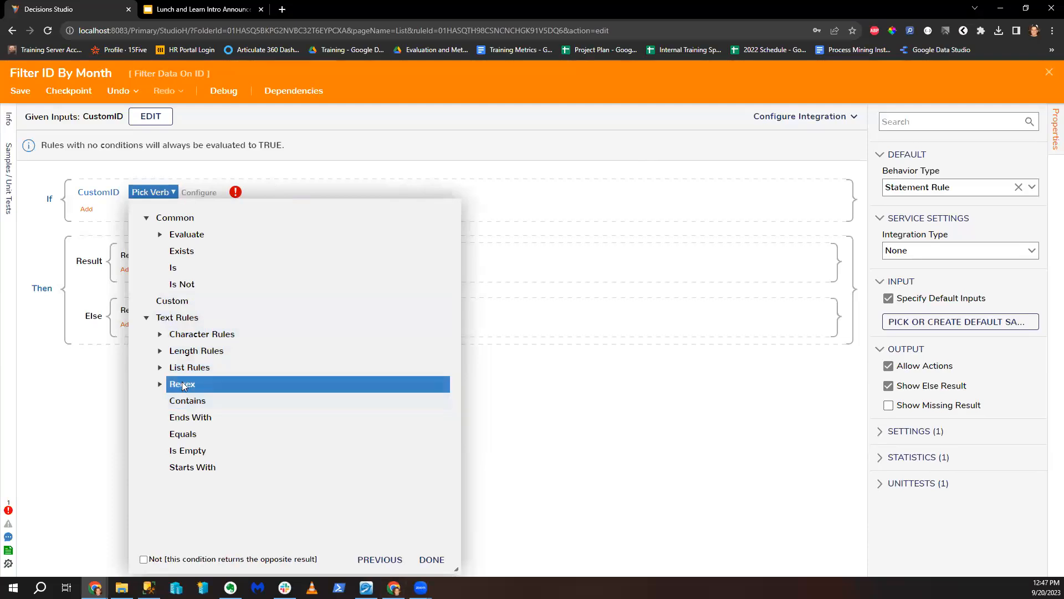
left_click(203, 406)
Step: Set the comparison value to Merge Plain Text, browsing Flow Data StartTime fields in the editor
left_click(433, 526)
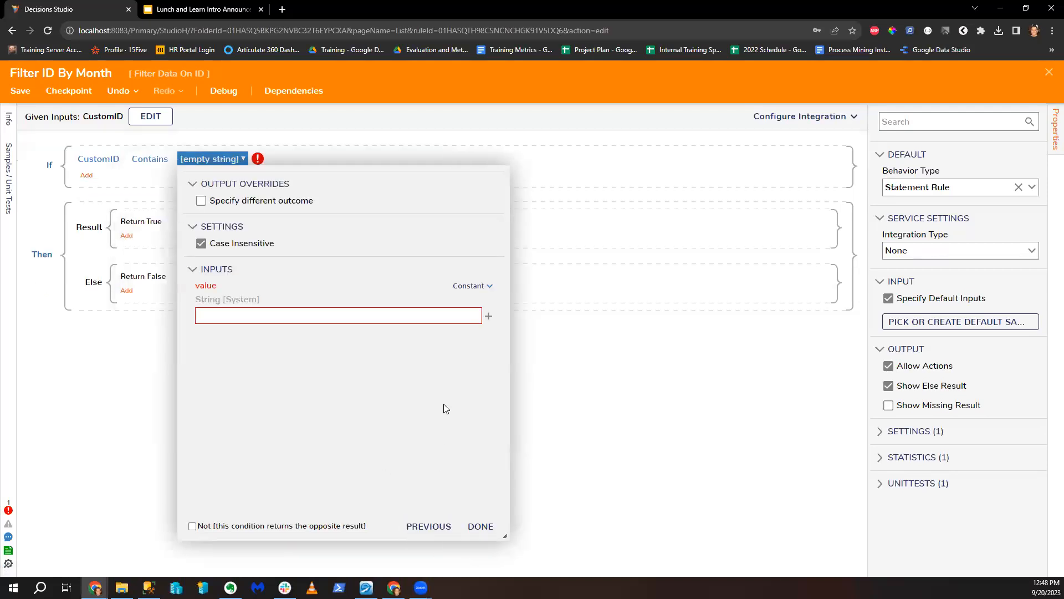
left_click(471, 286)
left_click(415, 332)
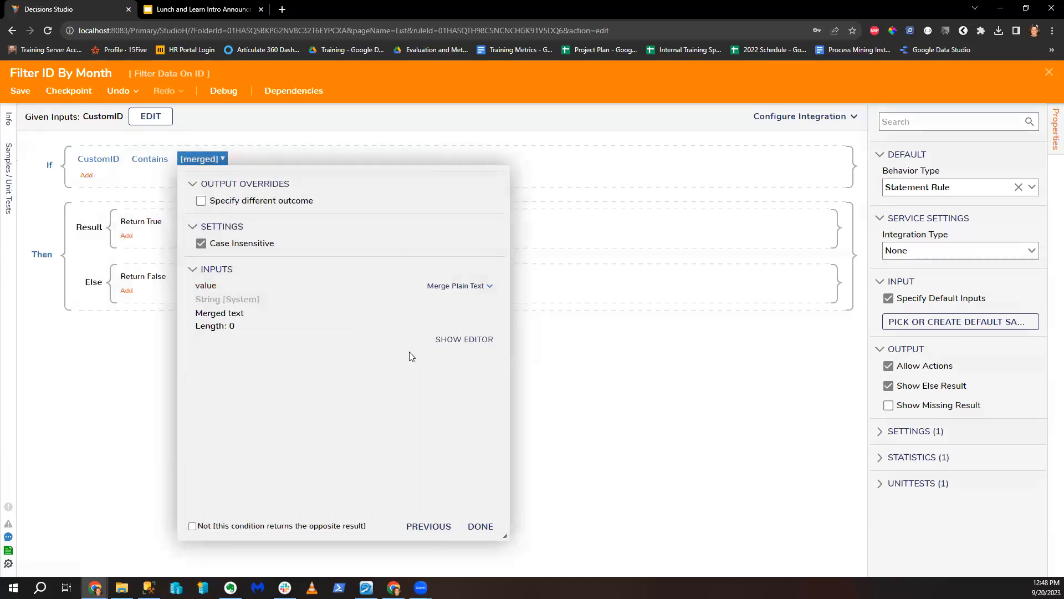
left_click(464, 341)
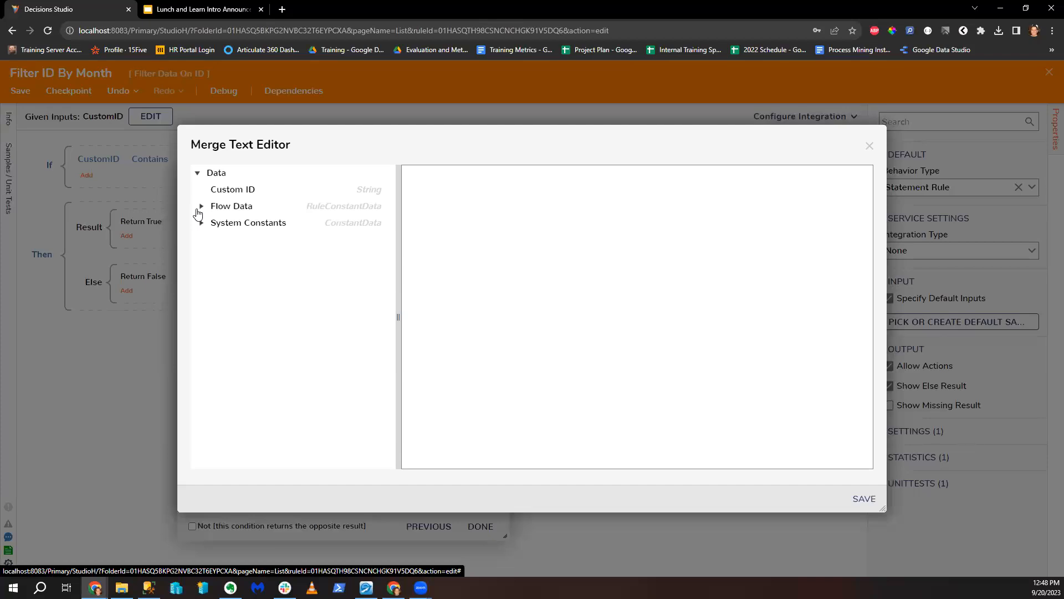
left_click(202, 206)
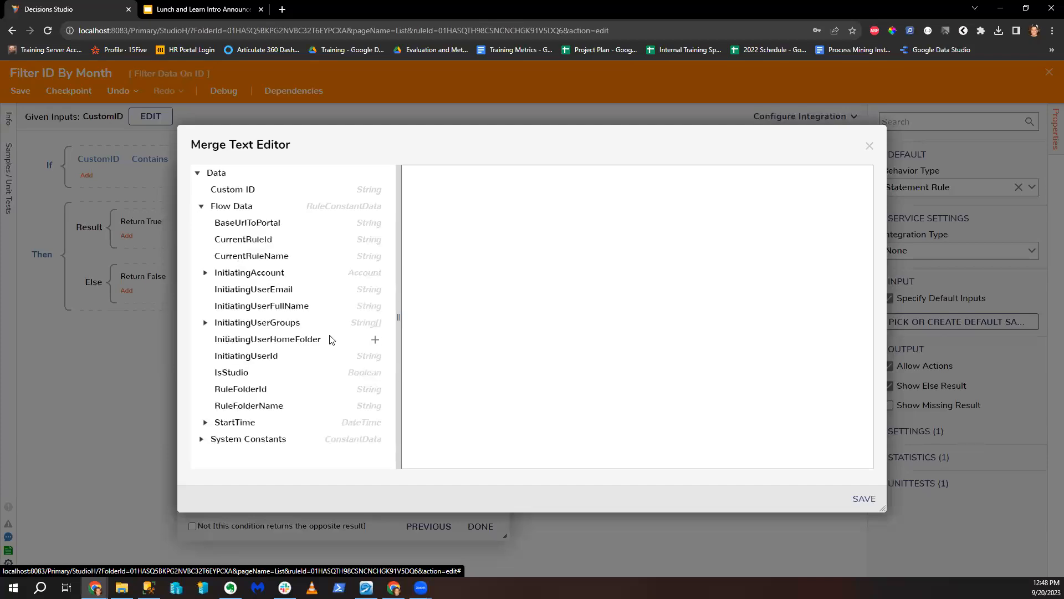
left_click(206, 424)
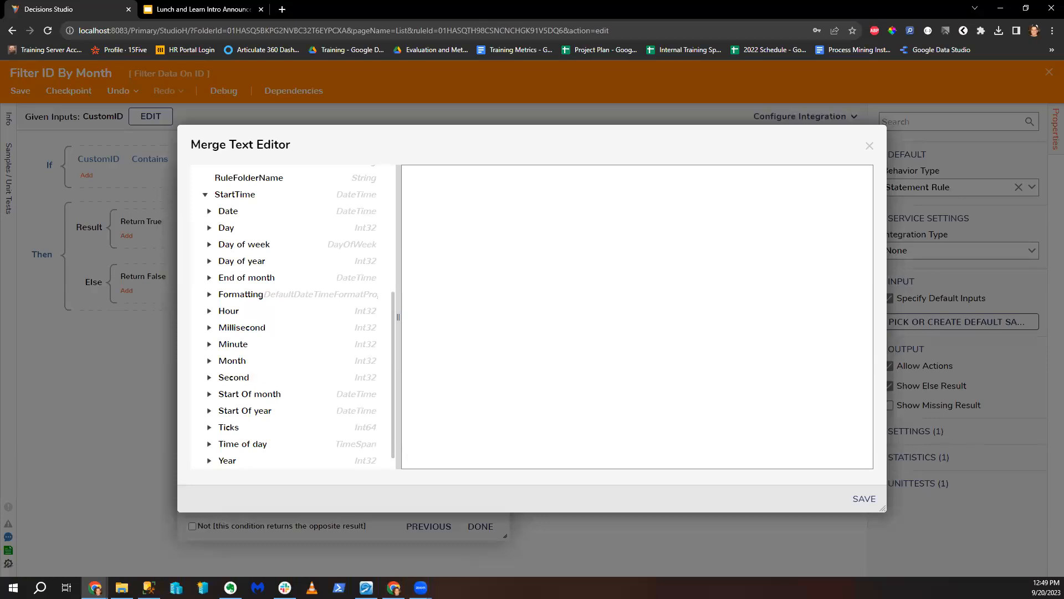
left_click(869, 146)
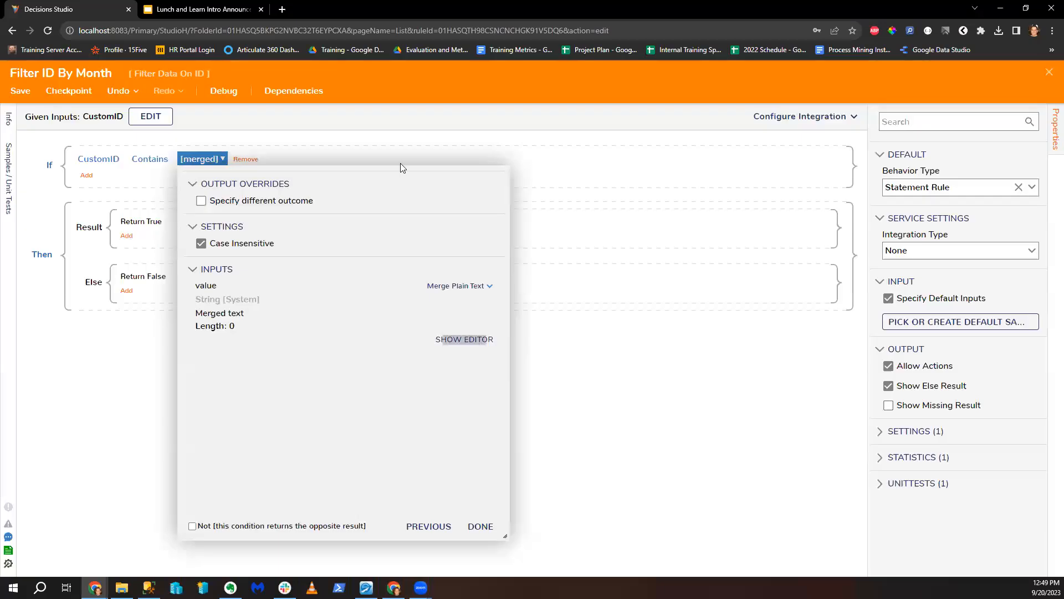
Step: Switch the comparison from Contains to Equals
left_click(135, 160)
left_click(135, 160)
left_click(261, 400)
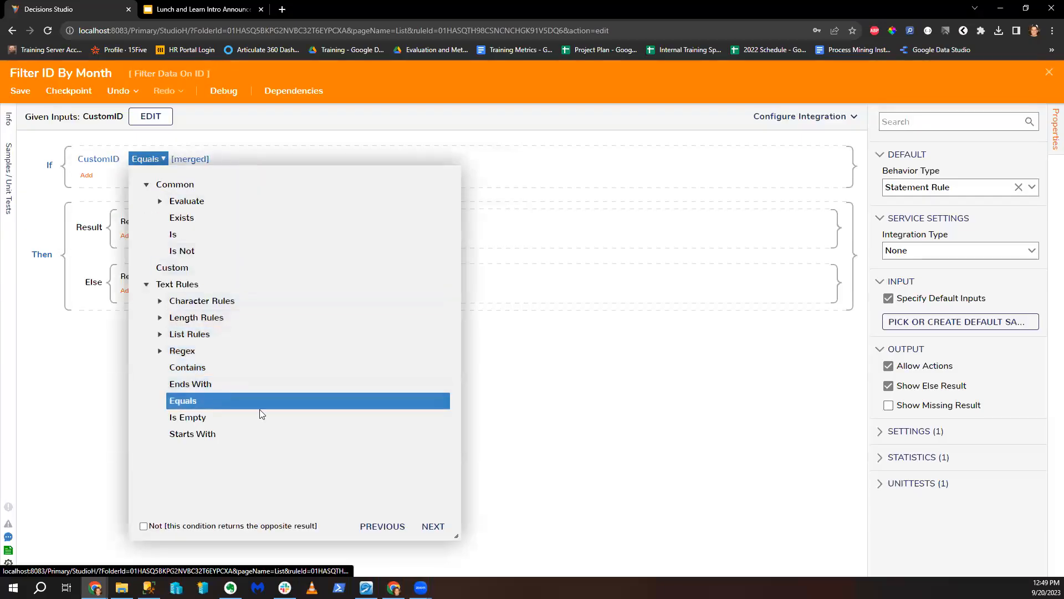
left_click(433, 525)
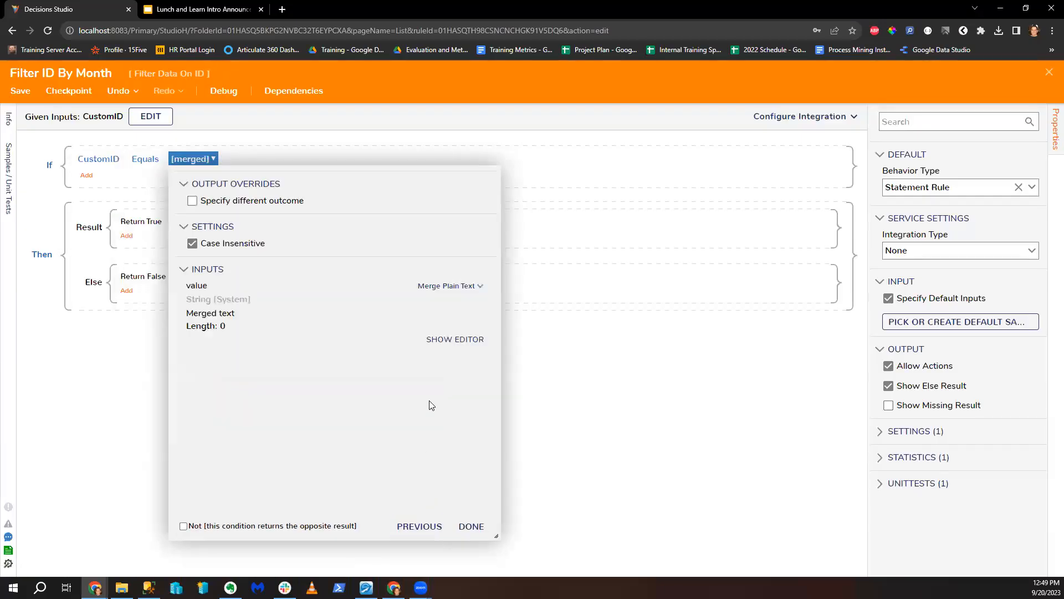
Step: Try the Get Formatted Timeframe converter for the Equals value, inspect its flow, then clear it
left_click(460, 288)
mouse_move(391, 349)
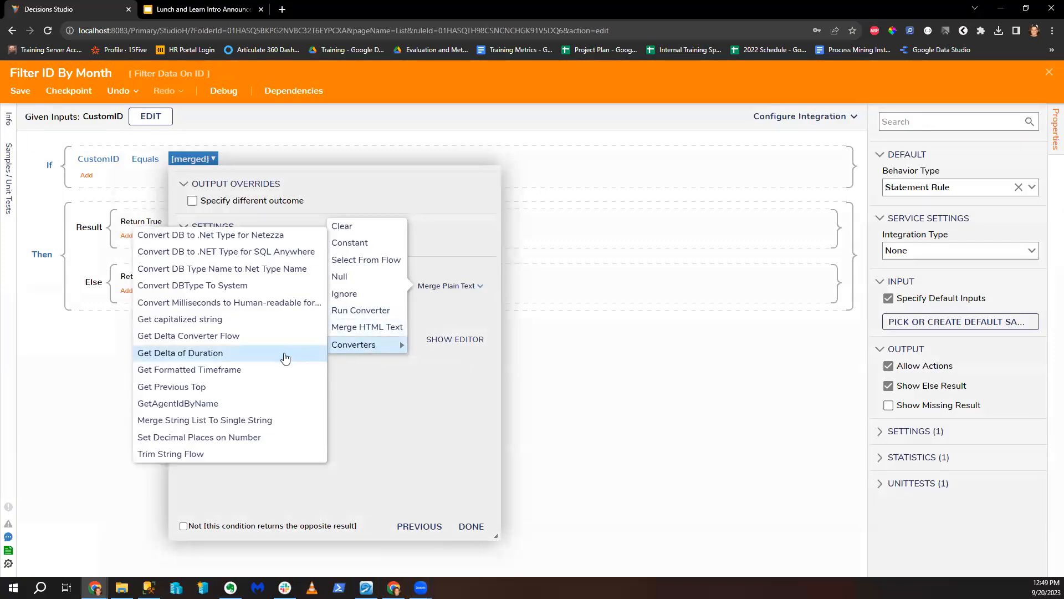
left_click(252, 370)
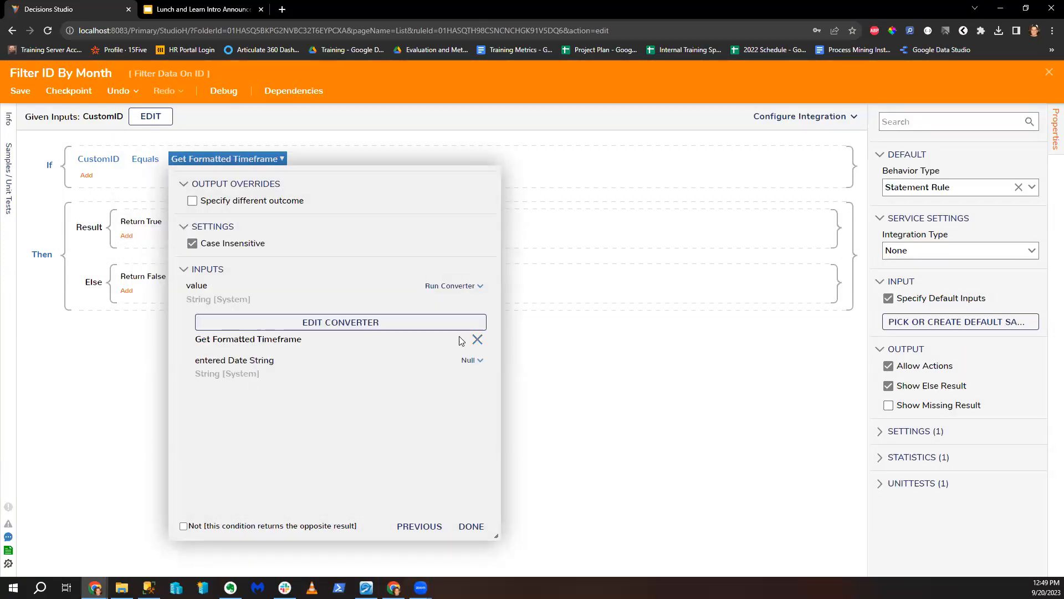
left_click(380, 324)
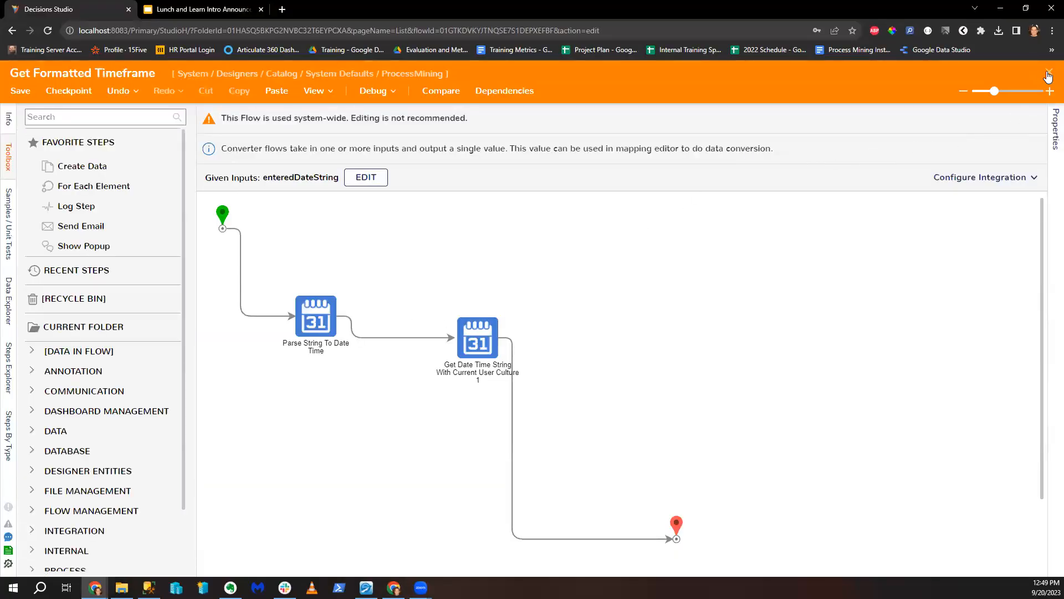
left_click(1049, 72)
left_click(466, 286)
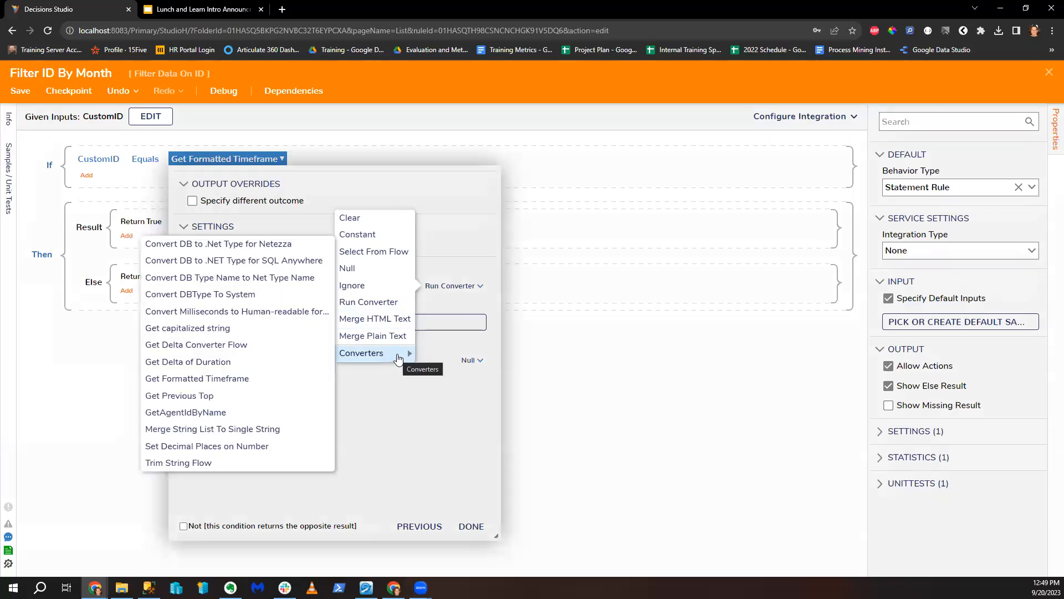
left_click(383, 302)
left_click(415, 316)
left_click(1049, 72)
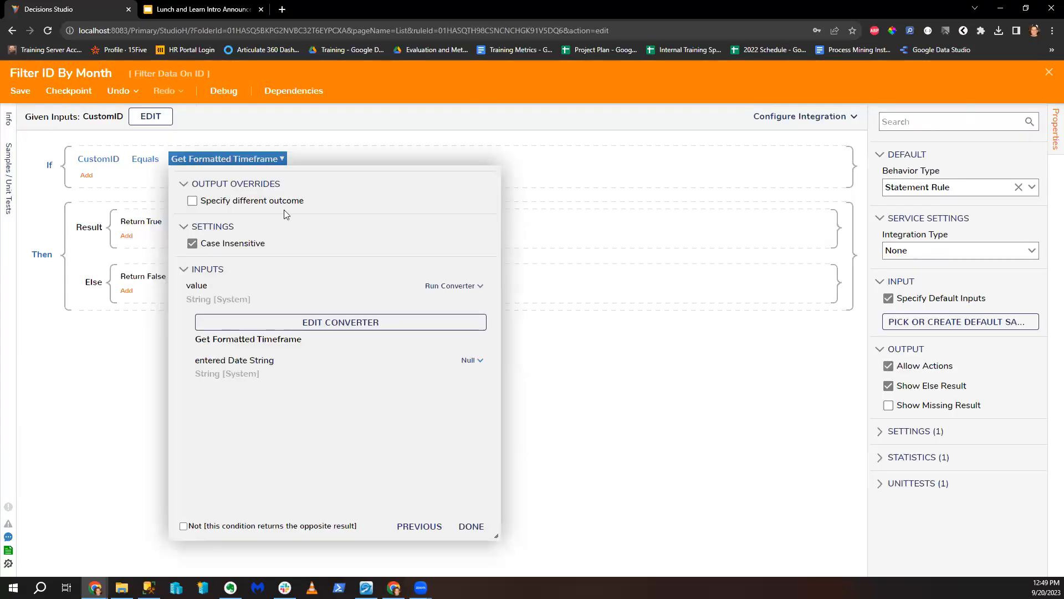
left_click(451, 285)
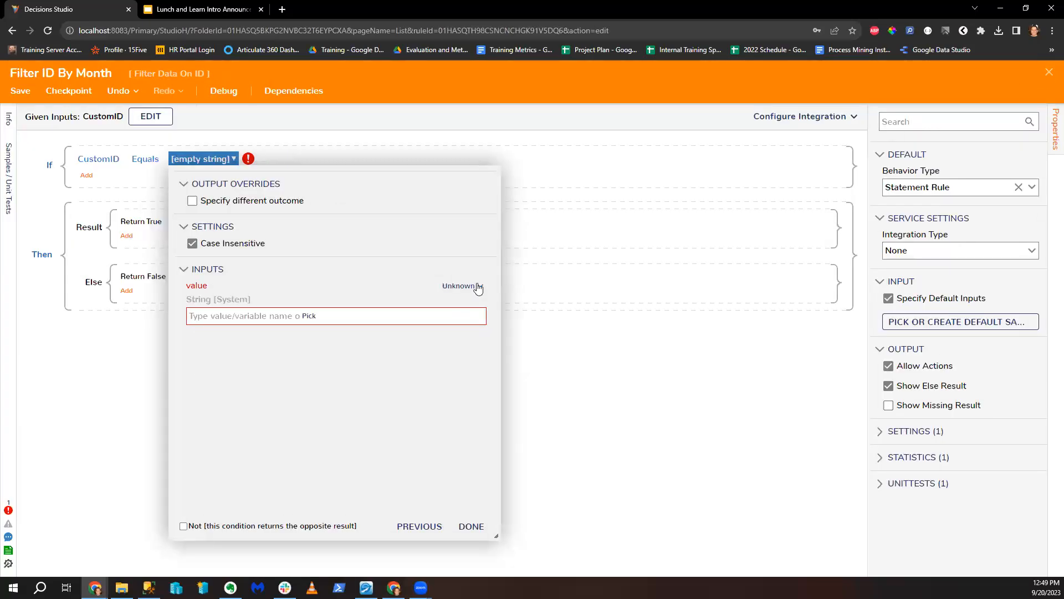
left_click(446, 287)
Step: Create a new converter flow named 'Get My Covverted Tdata' to run for the value
left_click(408, 294)
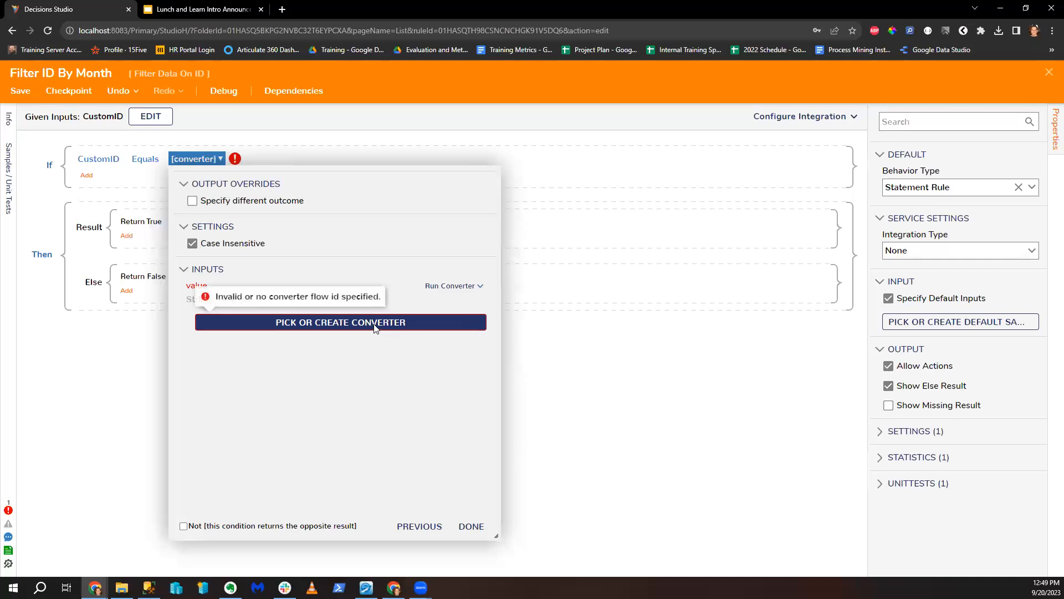
left_click(421, 325)
left_click(422, 382)
left_click(467, 181)
type("Get My Covn")
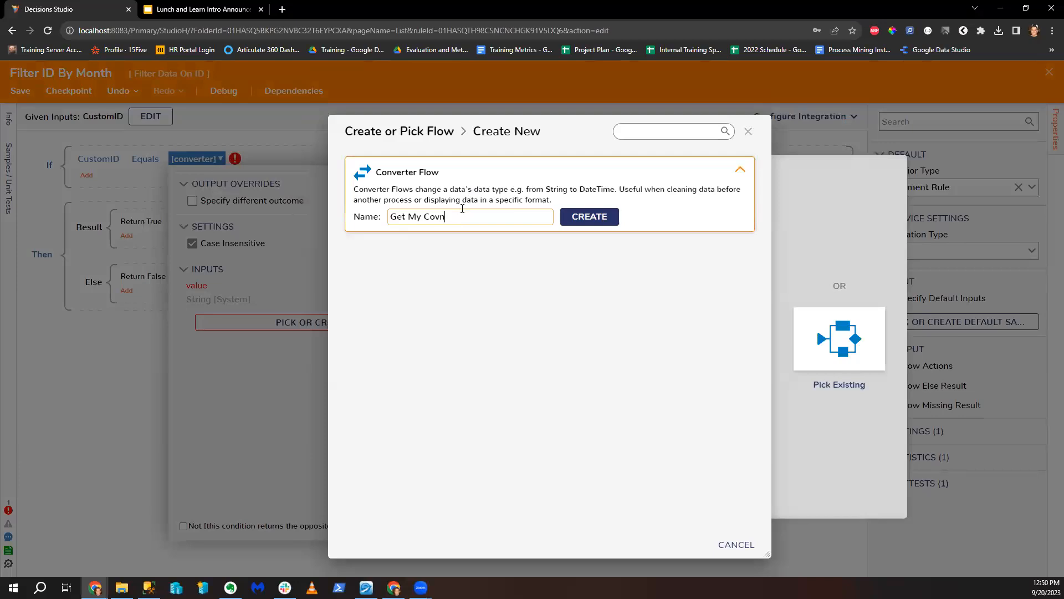
type("verted Tdata")
key("Return")
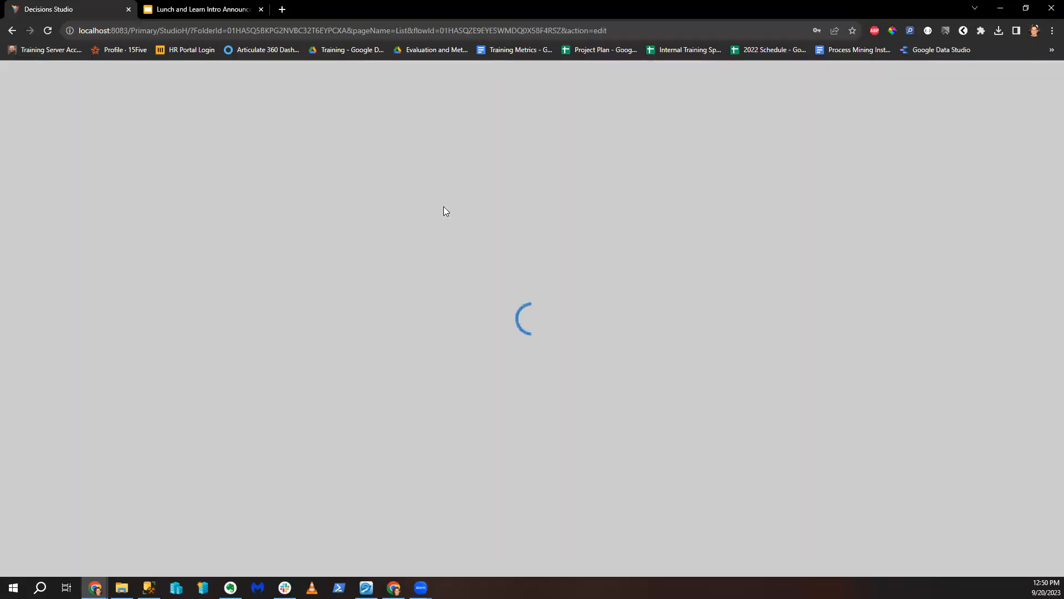
Step: Add a Get Current Date Without Time step to the converter and connect its Done to End
left_click(435, 148)
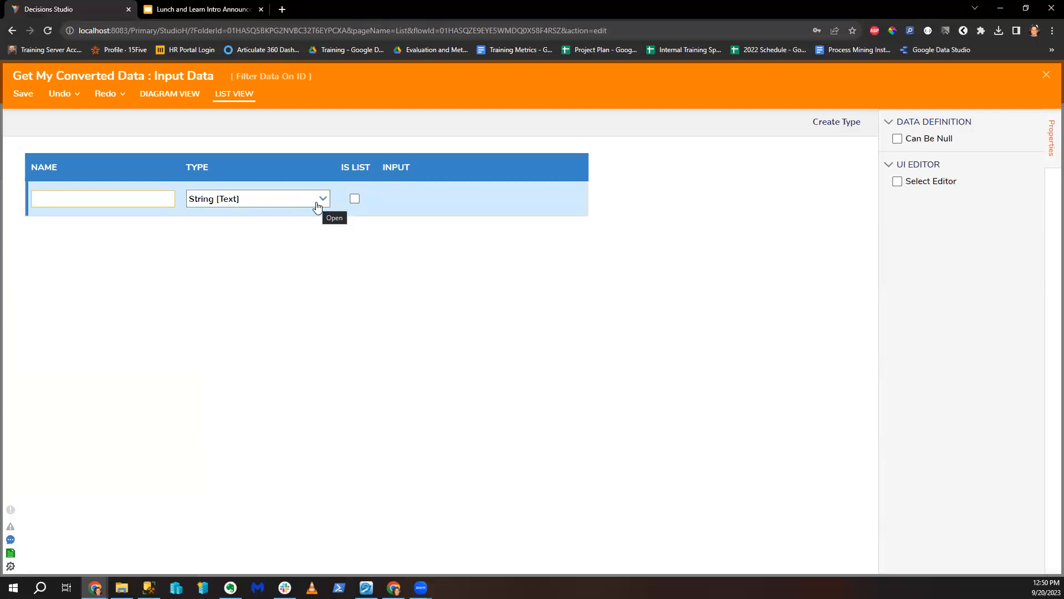
left_click(1046, 75)
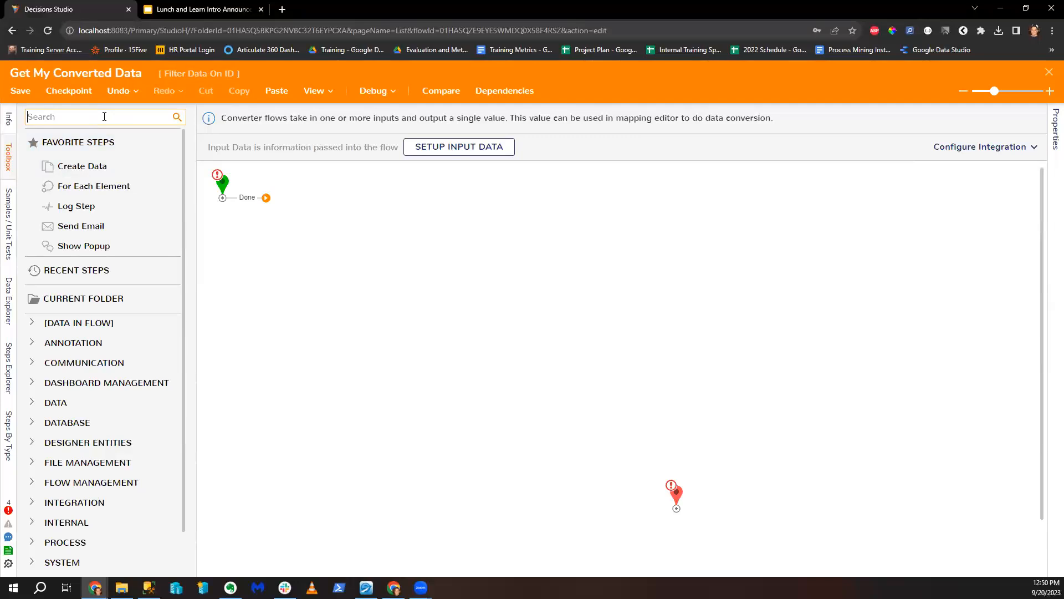
type("Get Current")
type(" Data")
type(" Without")
left_click_drag(106, 138, 270, 211)
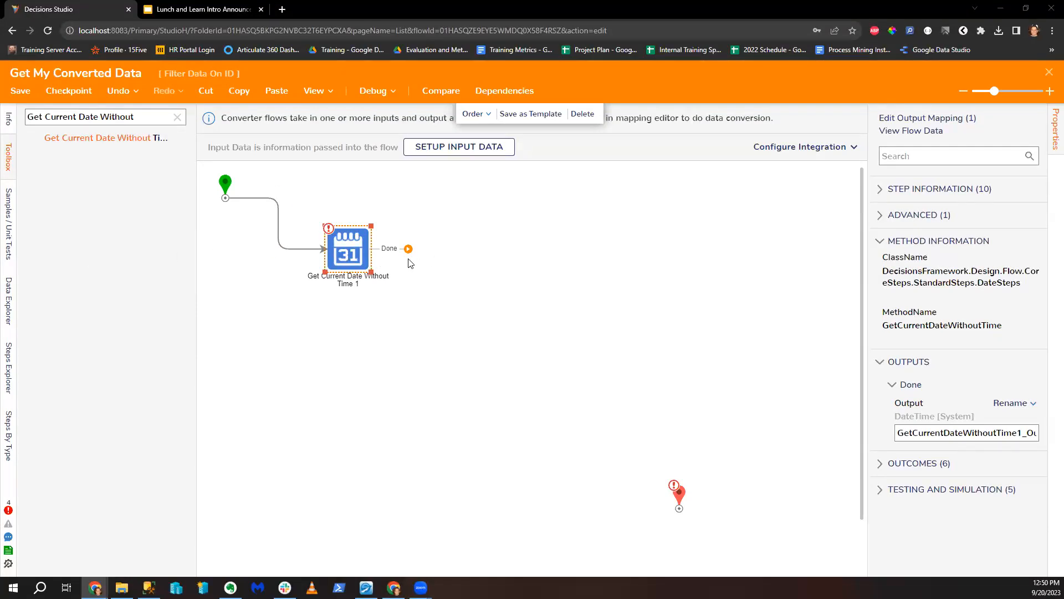
left_click_drag(408, 248, 678, 502)
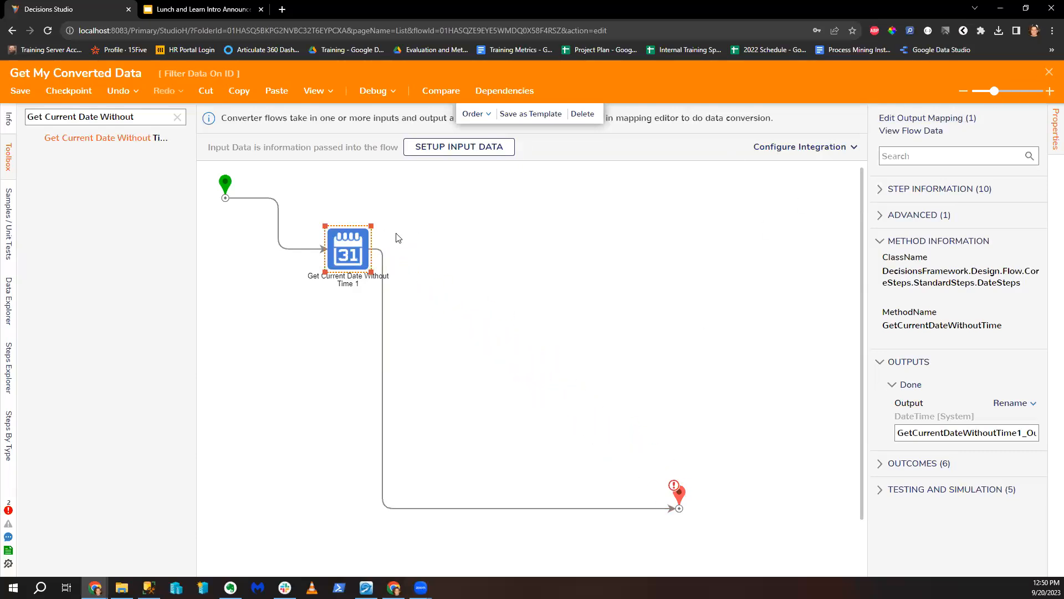
left_click(680, 494)
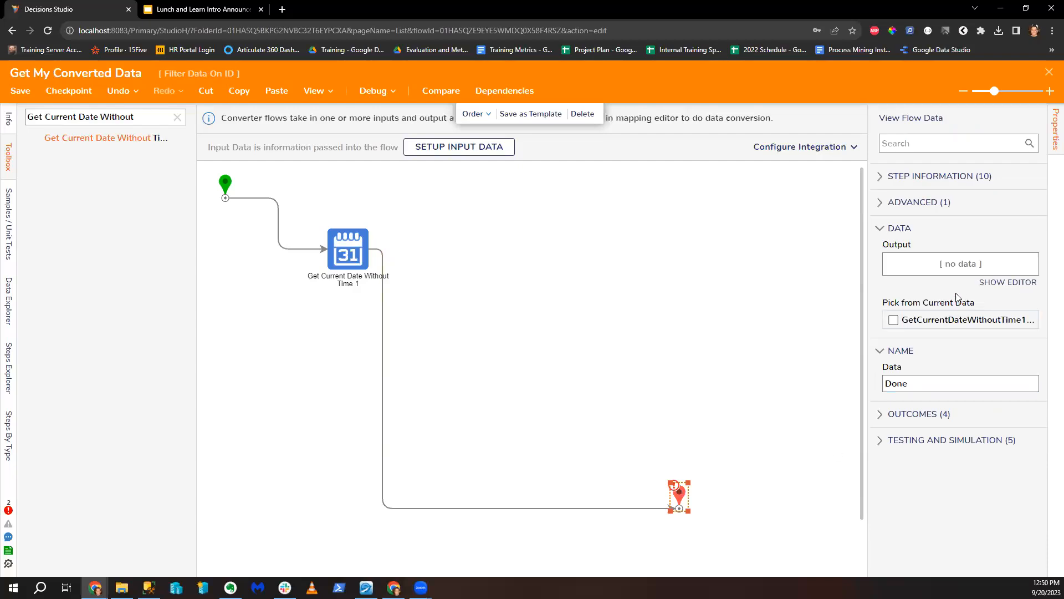
left_click_drag(374, 272, 434, 298)
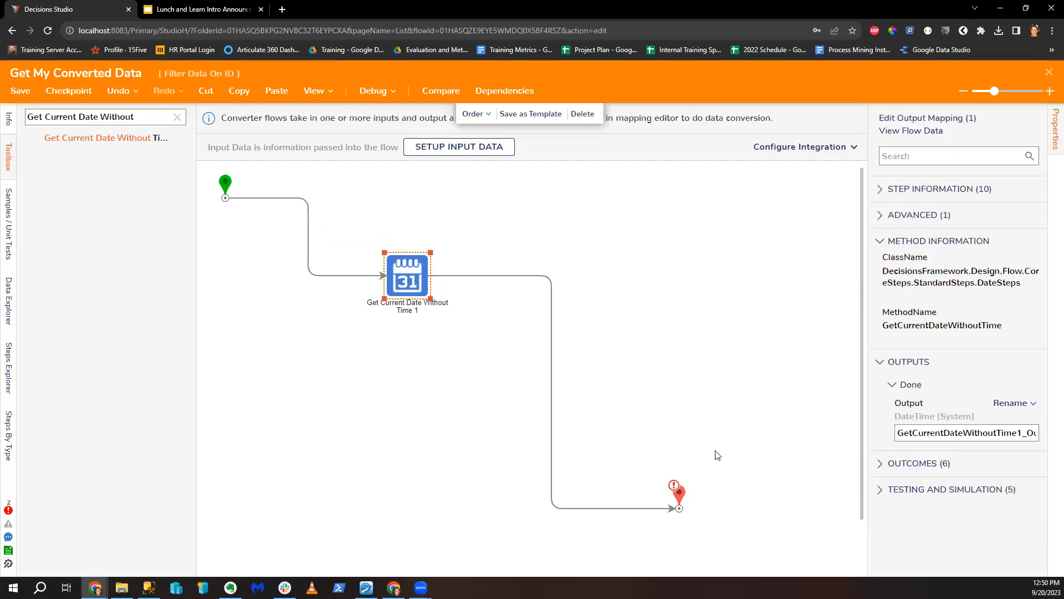
left_click(680, 489)
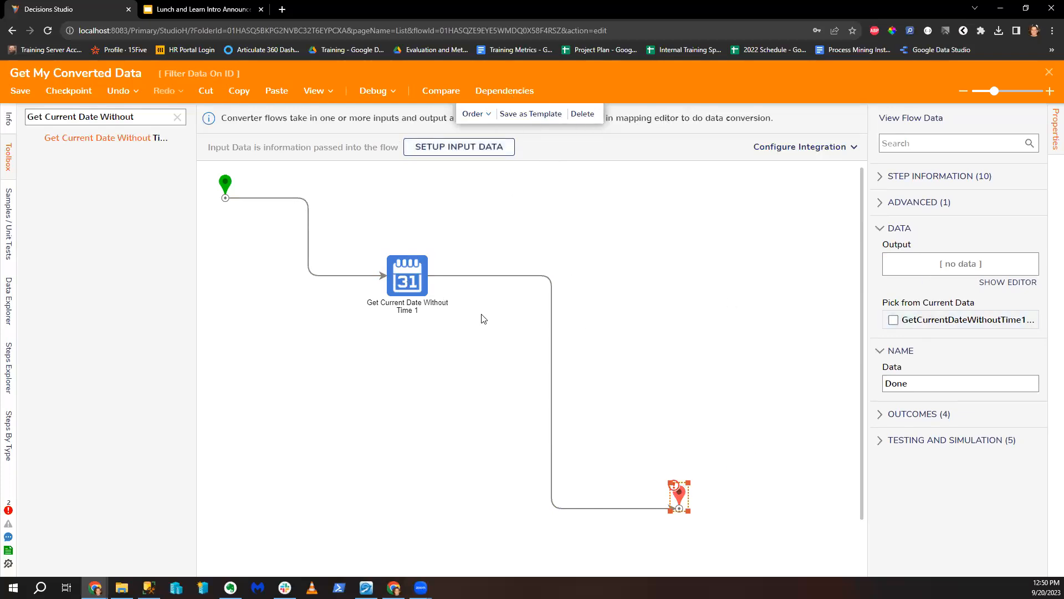
Step: Add and save a CustomId input for the converter flow
left_click(479, 154)
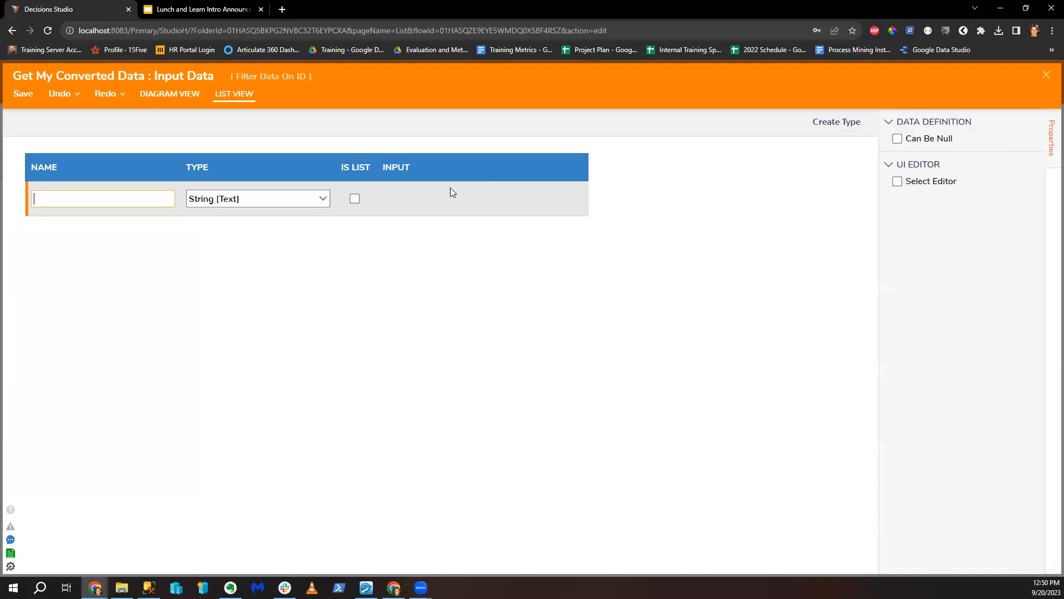
type("CustomId")
left_click(27, 98)
left_click(674, 348)
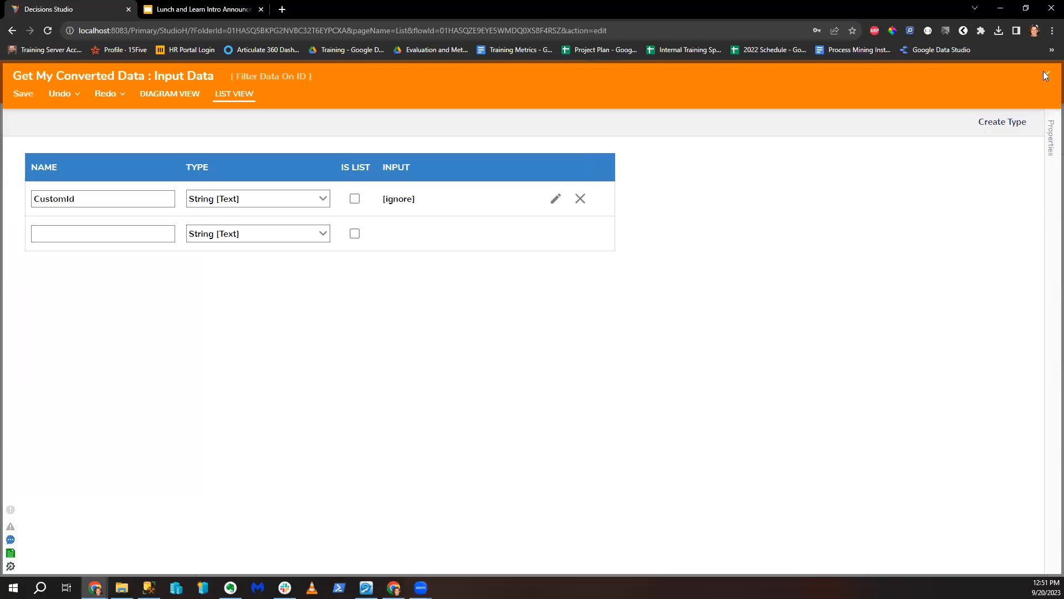
left_click(1045, 75)
Step: Define and save an IdDateFormat text output for the flow
left_click(1009, 289)
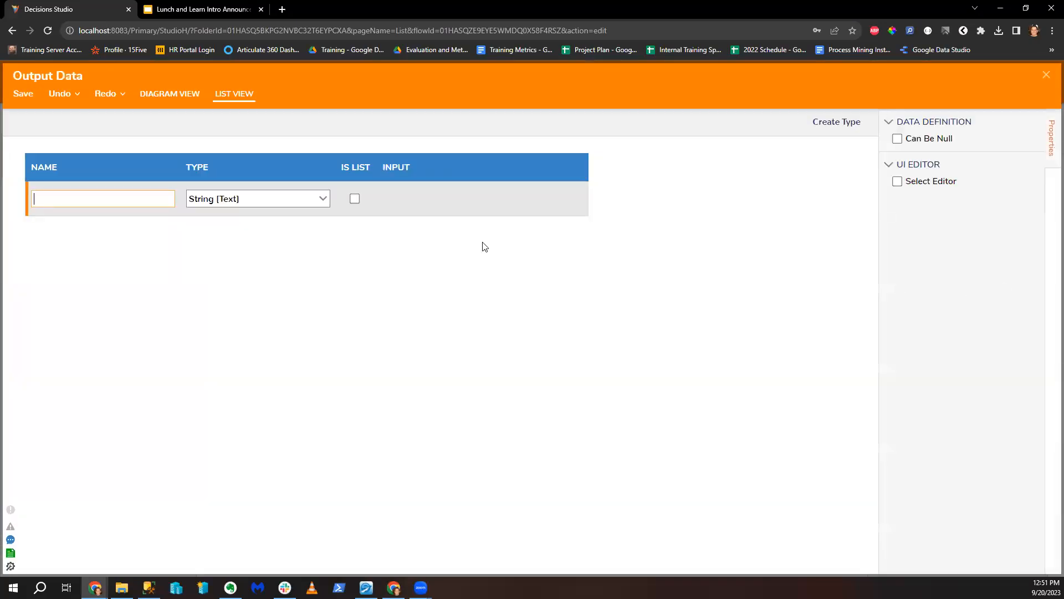
type("F")
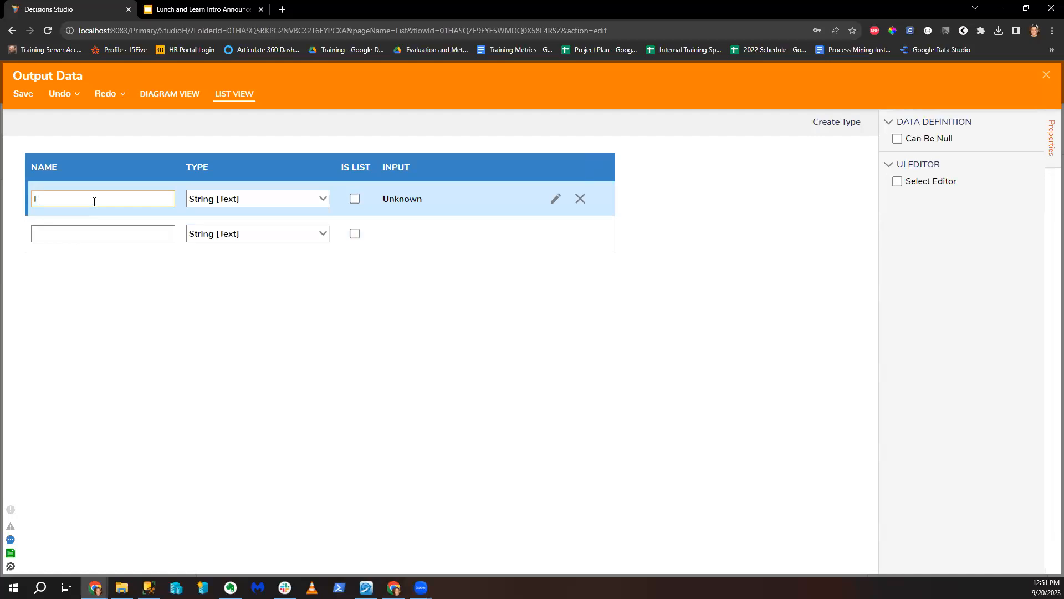
type("Fo")
key("BackSpace")
key("BackSpace")
type("Data")
type("Form")
type("at")
left_click(1047, 75)
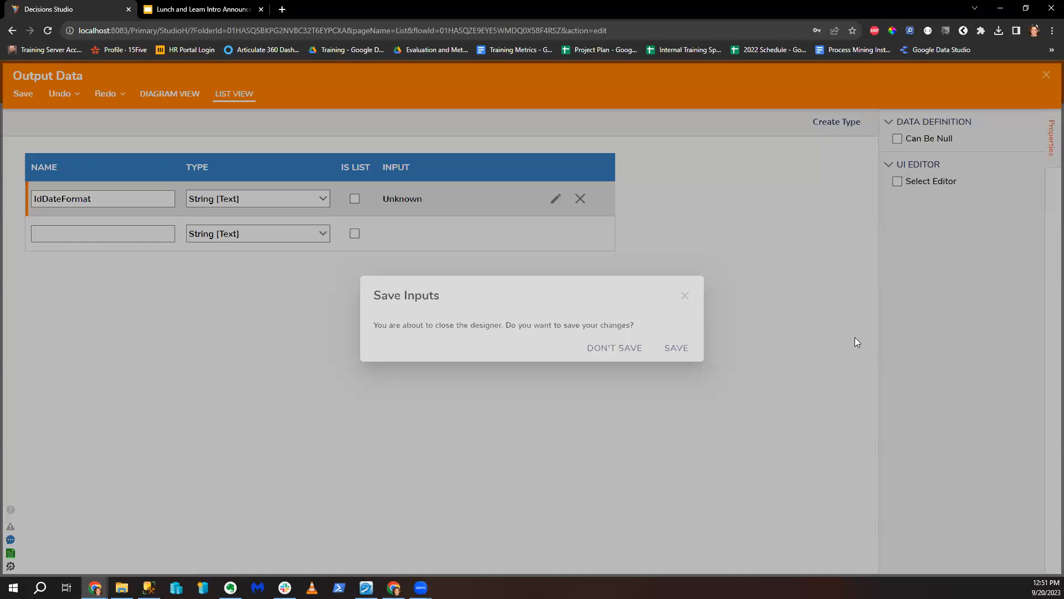
left_click(674, 347)
Step: Reposition the date step, re-save the inputs, and select the End step's Id Date Format value
left_click(417, 286)
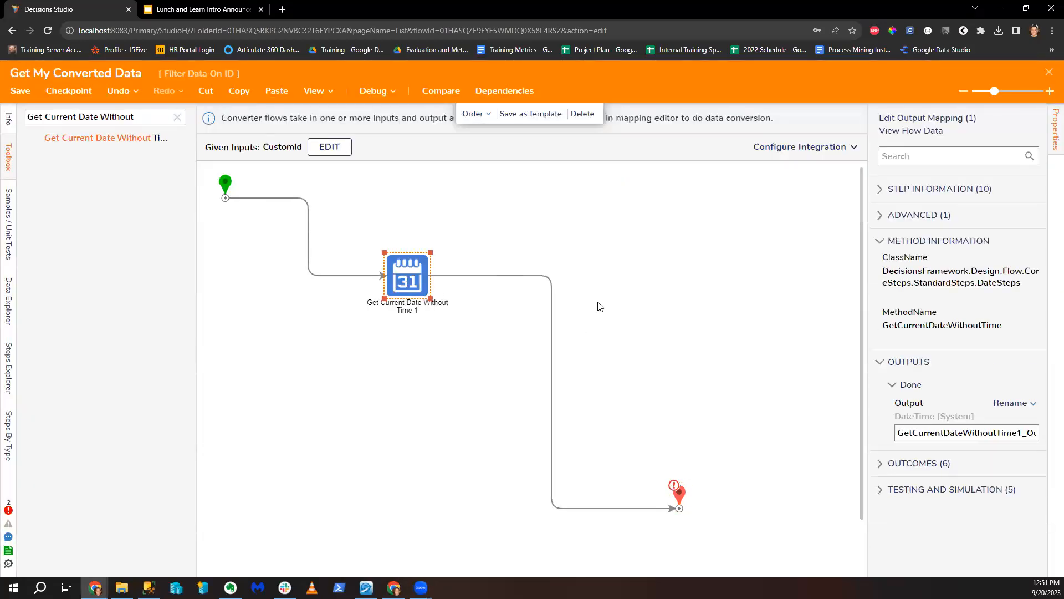
left_click_drag(401, 281, 397, 239)
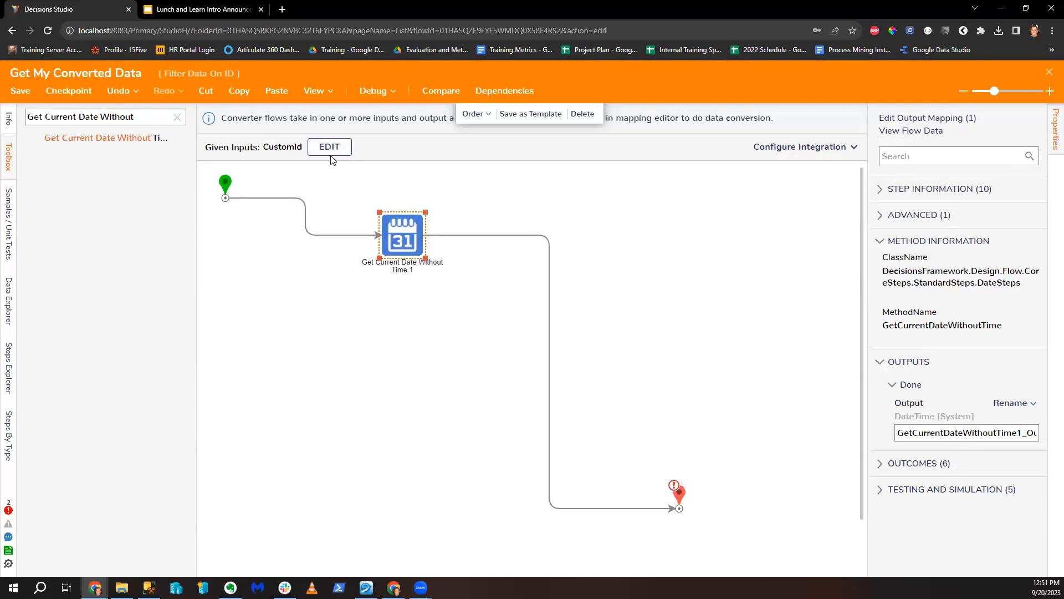
mouse_move(452, 244)
left_click(328, 149)
left_click(1047, 75)
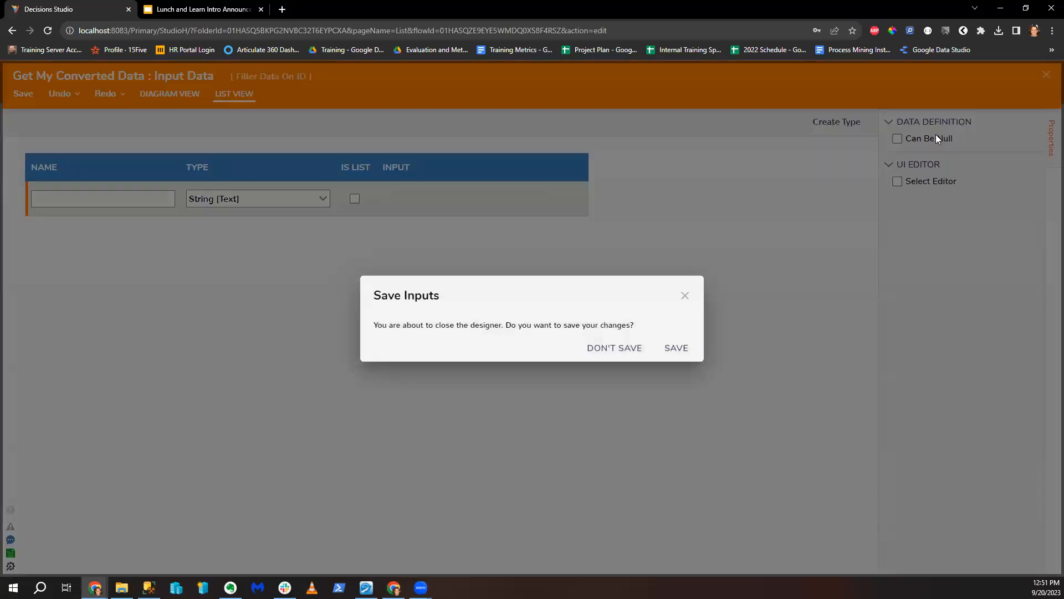
left_click(677, 347)
left_click(683, 492)
left_click(997, 380)
Step: Set the End step's Id Date Format to merged plain text, browsing the current date's properties
left_click(965, 422)
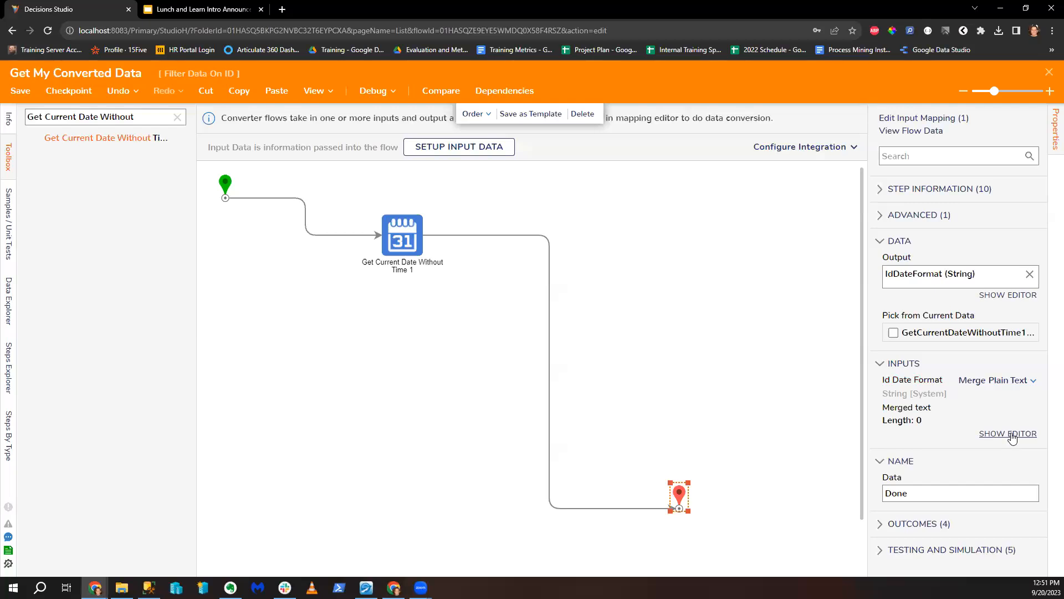
left_click(1009, 433)
left_click(202, 223)
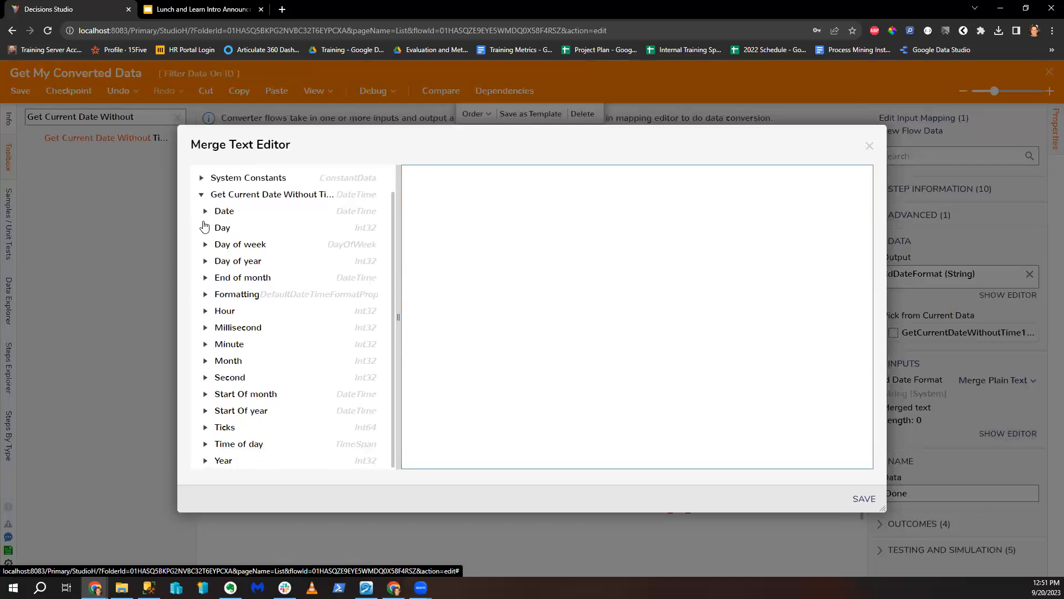
left_click(870, 145)
Step: Move the date step lower, then close and save the converter flow
left_click_drag(427, 237, 426, 309)
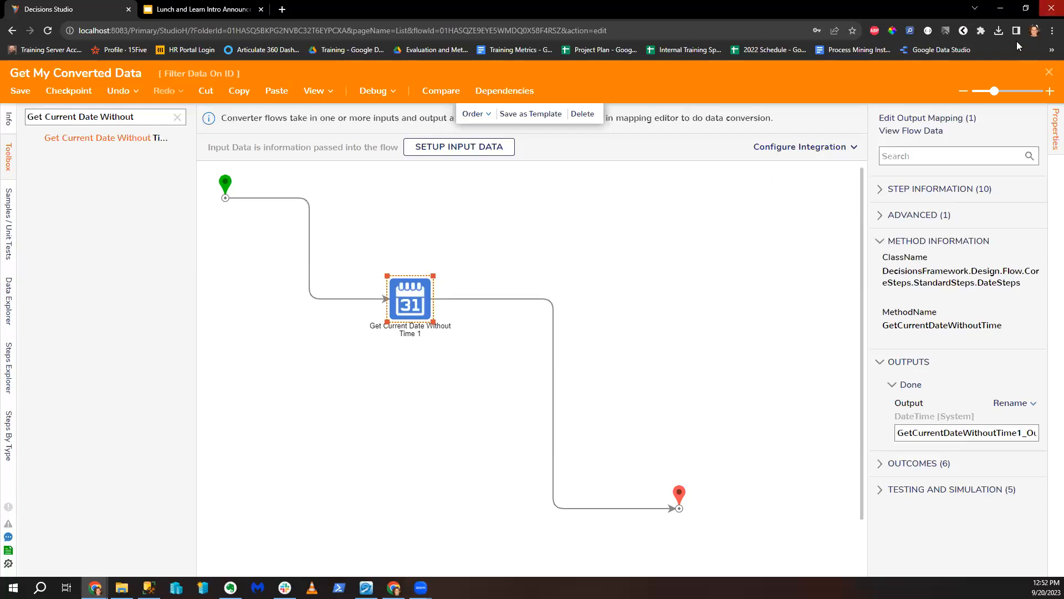
left_click(1050, 72)
left_click(690, 383)
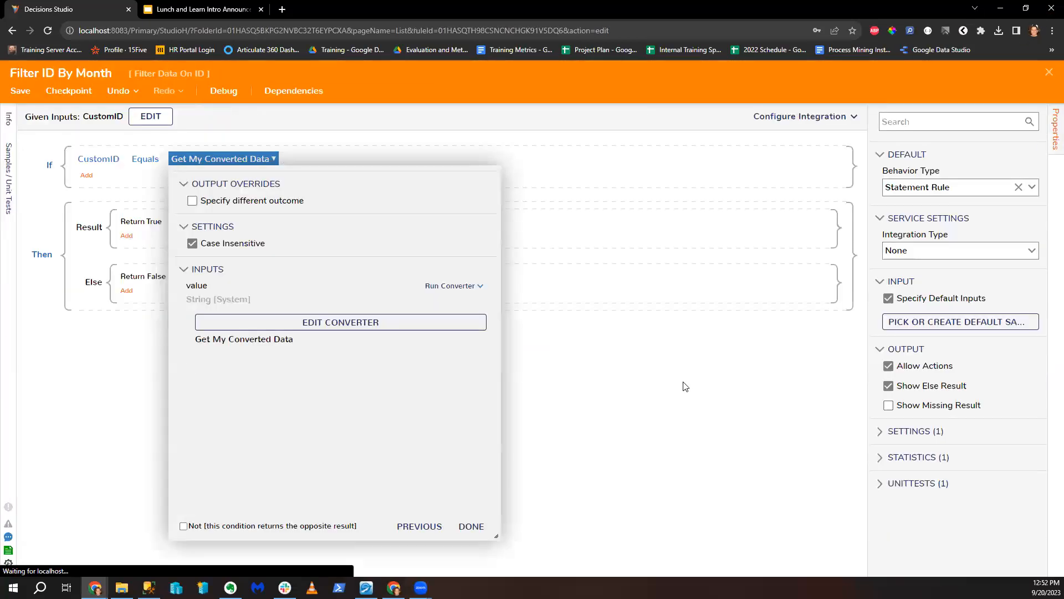
Step: Finish the Filter ID By Month condition, then close and save the rule
left_click(472, 529)
left_click(475, 527)
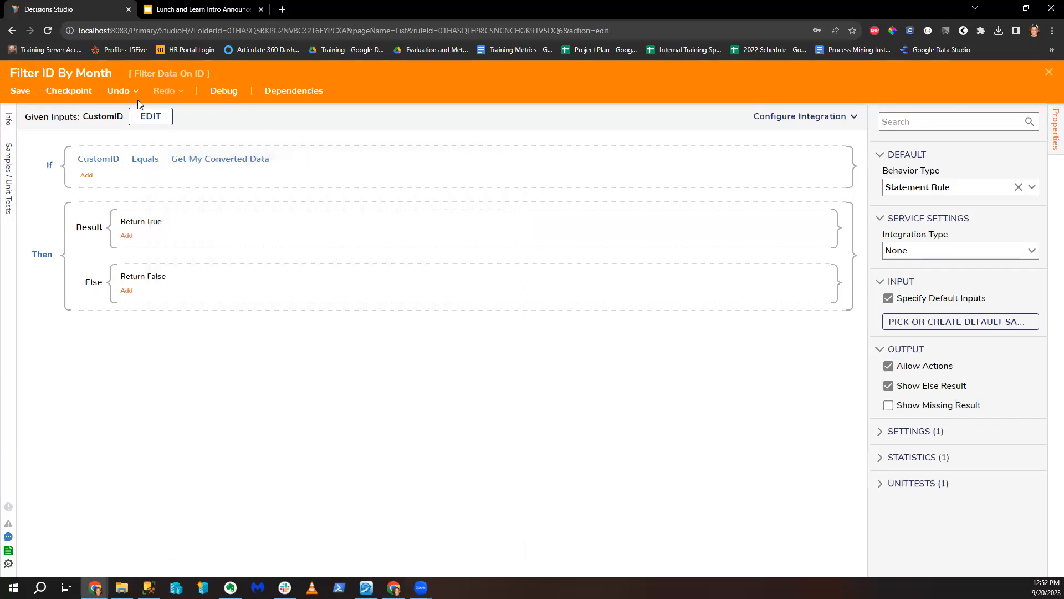
left_click(1050, 74)
left_click(679, 381)
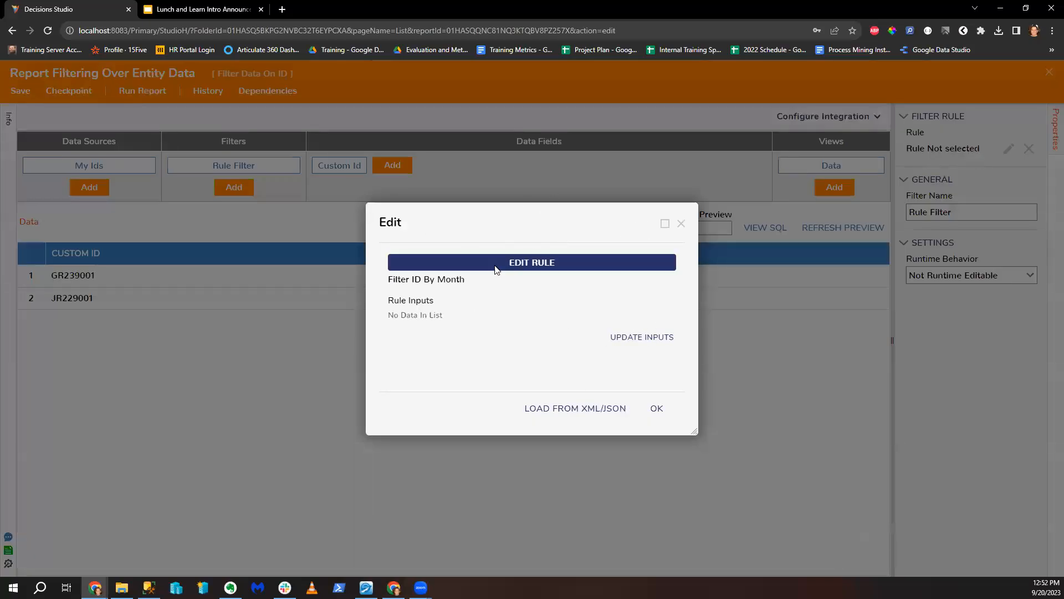
Step: Map the rule's CustomID input to a report field, apply the filter, and save the report
left_click(640, 339)
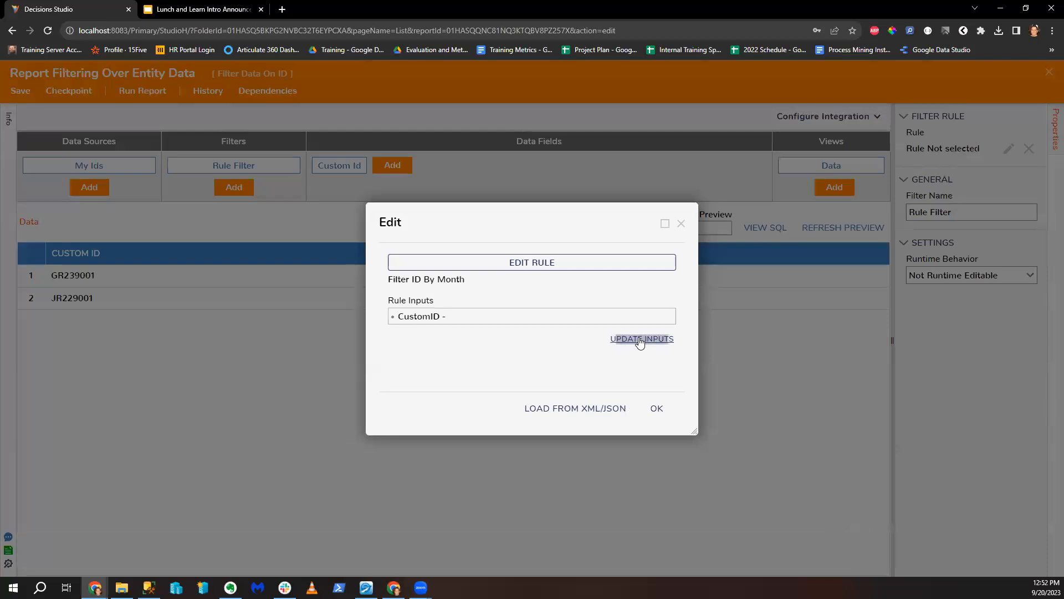
left_click(668, 320)
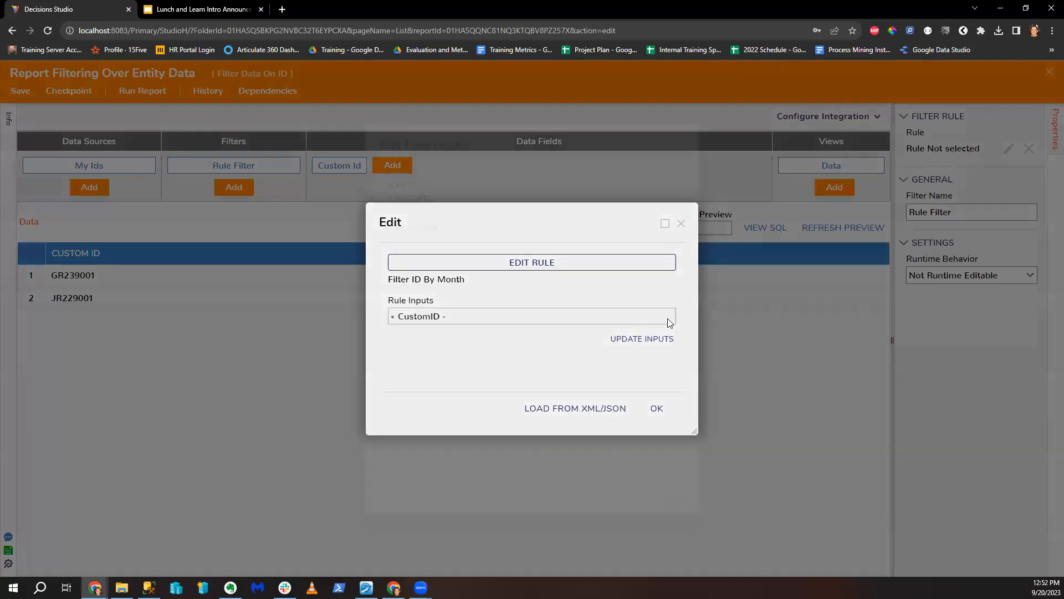
left_click(667, 245)
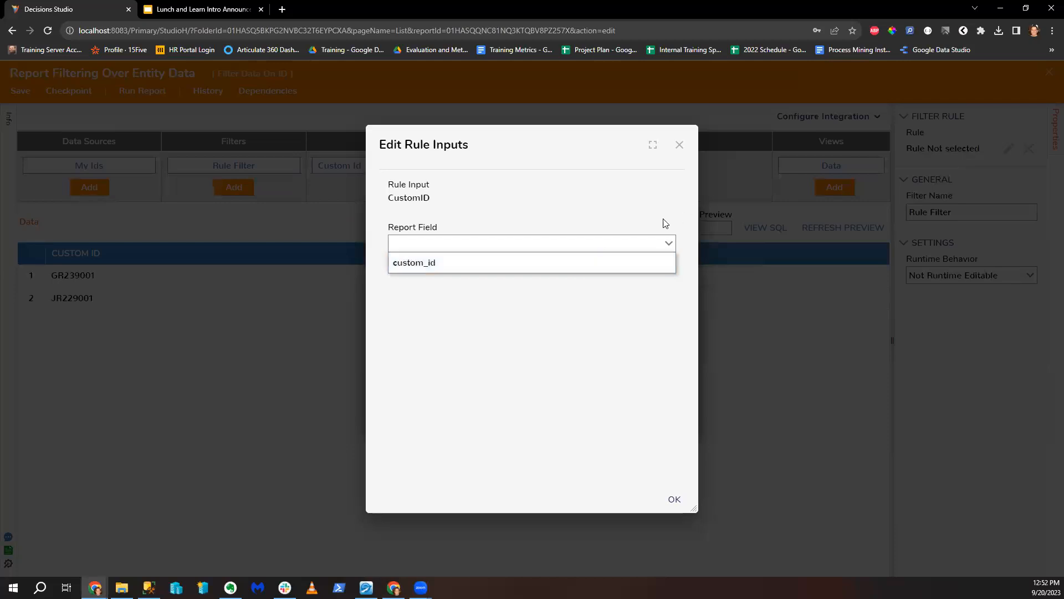
left_click(679, 146)
left_click(679, 146)
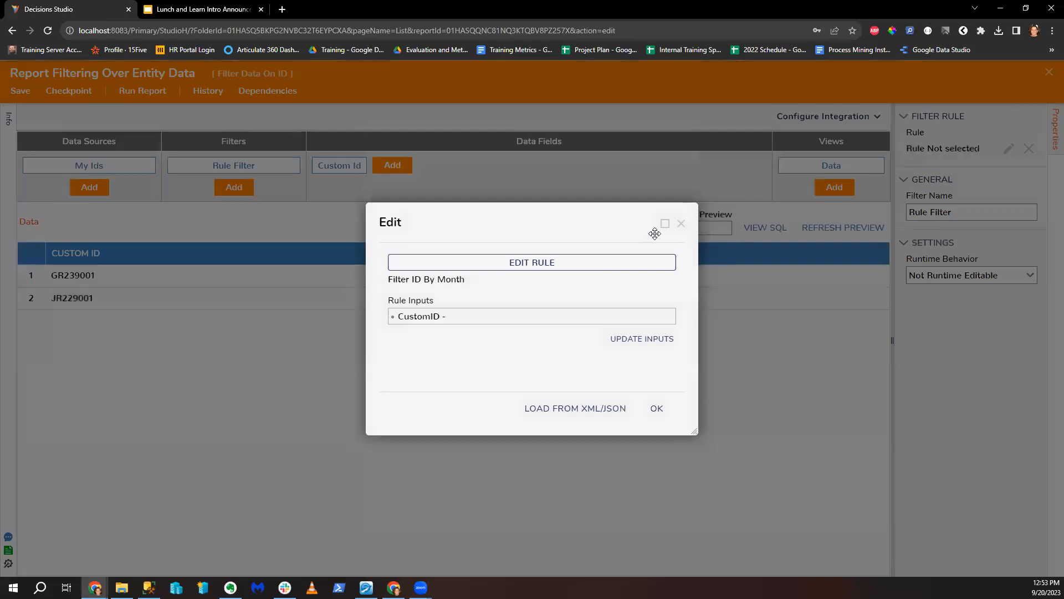
left_click(656, 409)
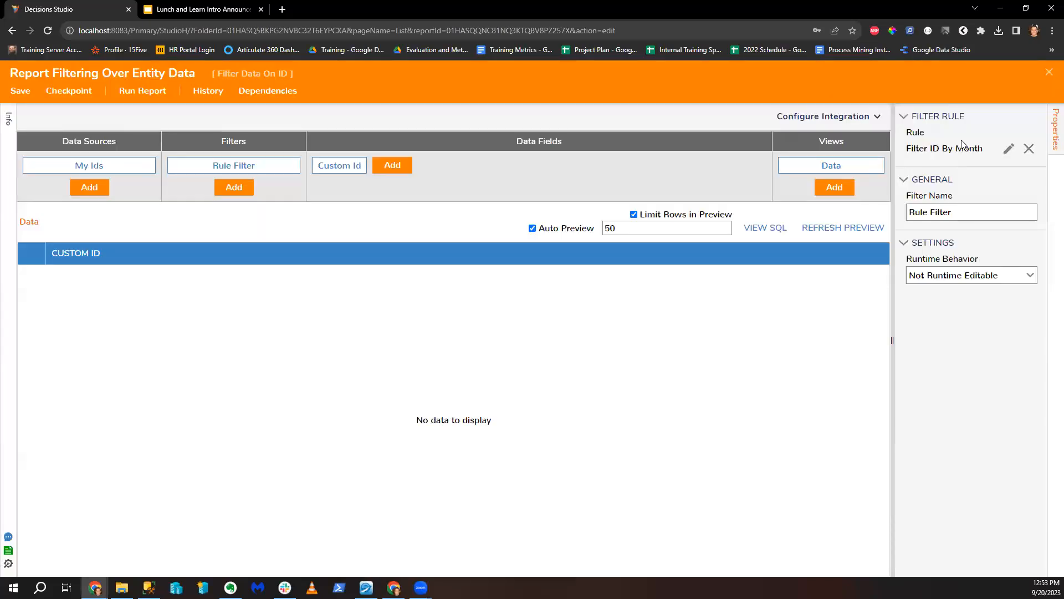
left_click(1049, 72)
left_click(677, 377)
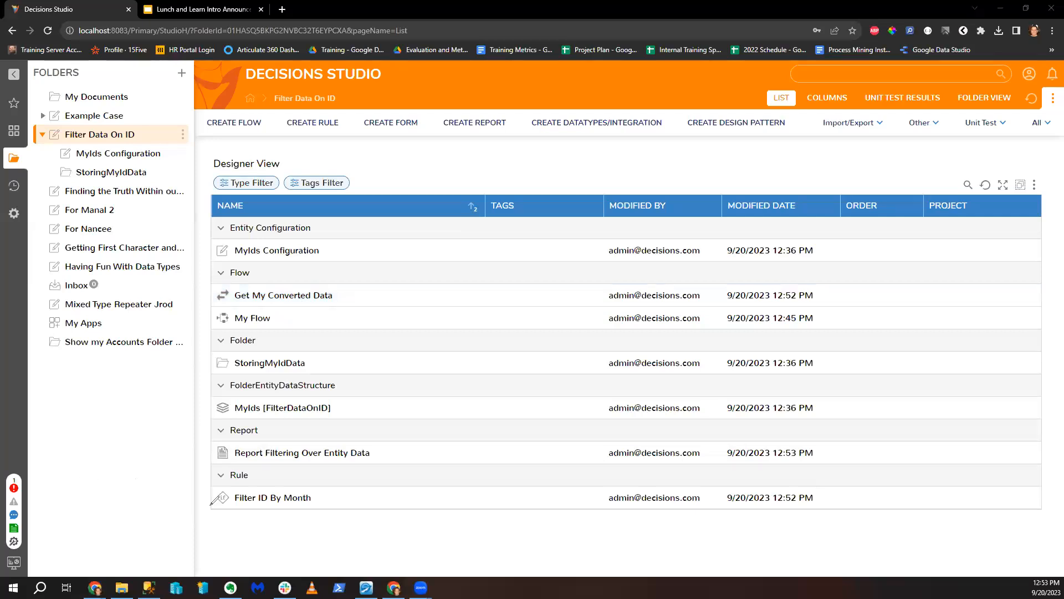
Step: Annotate the rule, flow and report items in the Filter Data On ID folder list
mouse_move(218, 506)
left_mouse_down()
mouse_move(323, 496)
mouse_move(275, 483)
mouse_move(227, 510)
mouse_move(301, 513)
left_mouse_up()
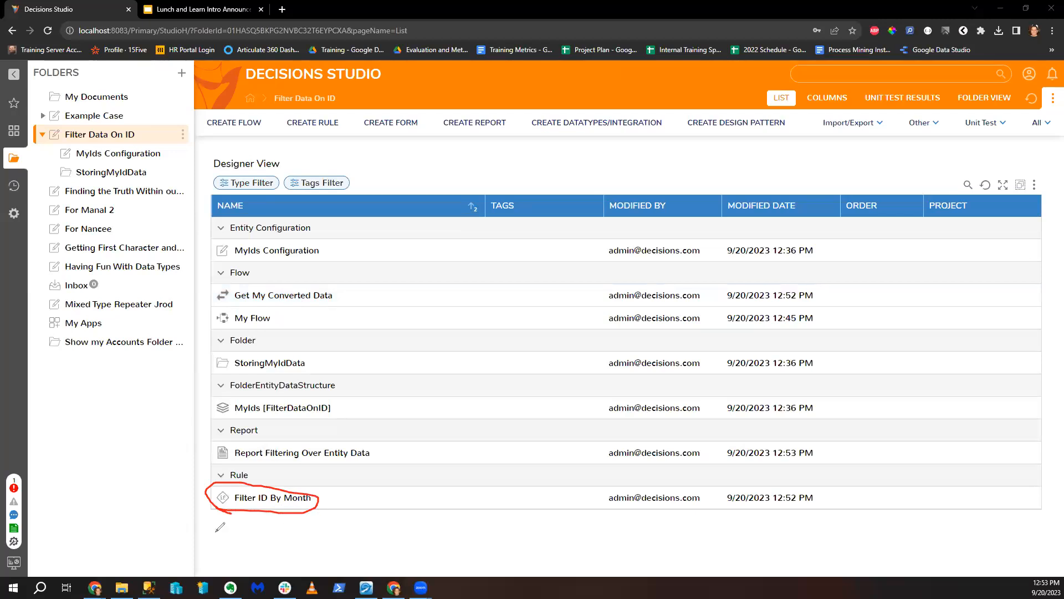
left_click_drag(307, 553, 296, 522)
mouse_move(237, 304)
left_mouse_down()
mouse_move(334, 311)
mouse_move(239, 284)
mouse_move(233, 302)
mouse_move(250, 303)
left_mouse_up()
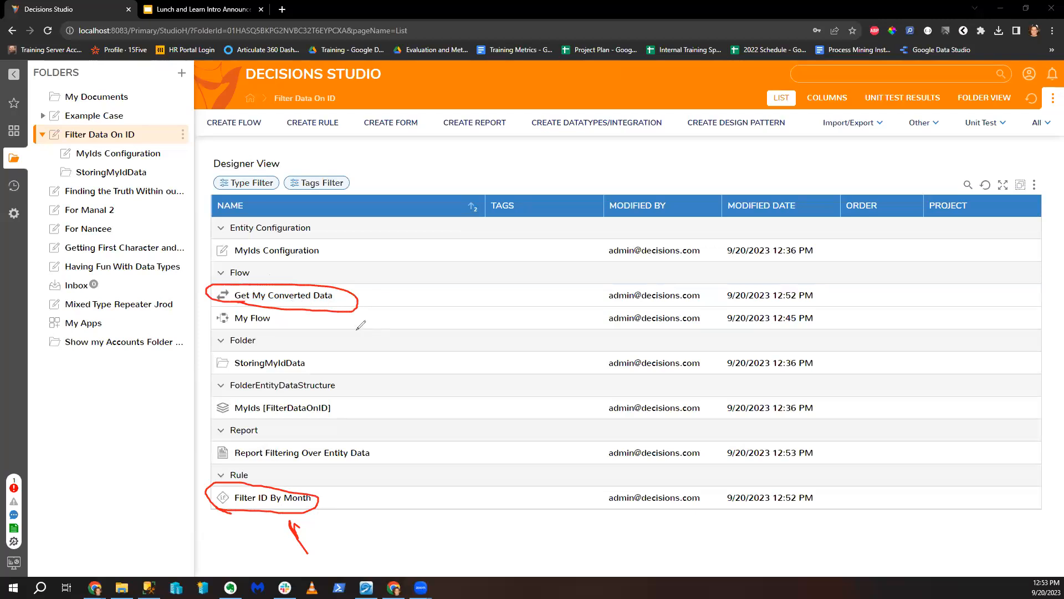
mouse_move(276, 557)
left_mouse_down()
mouse_move(260, 516)
mouse_move(256, 524)
mouse_move(274, 521)
left_mouse_up()
mouse_move(410, 452)
left_mouse_down()
mouse_move(383, 455)
mouse_move(398, 460)
mouse_move(398, 445)
left_mouse_up()
Step: Clear the annotations and bring up slide 1 of the Lunch and Learn Intro Announcements presentation
key("Escape")
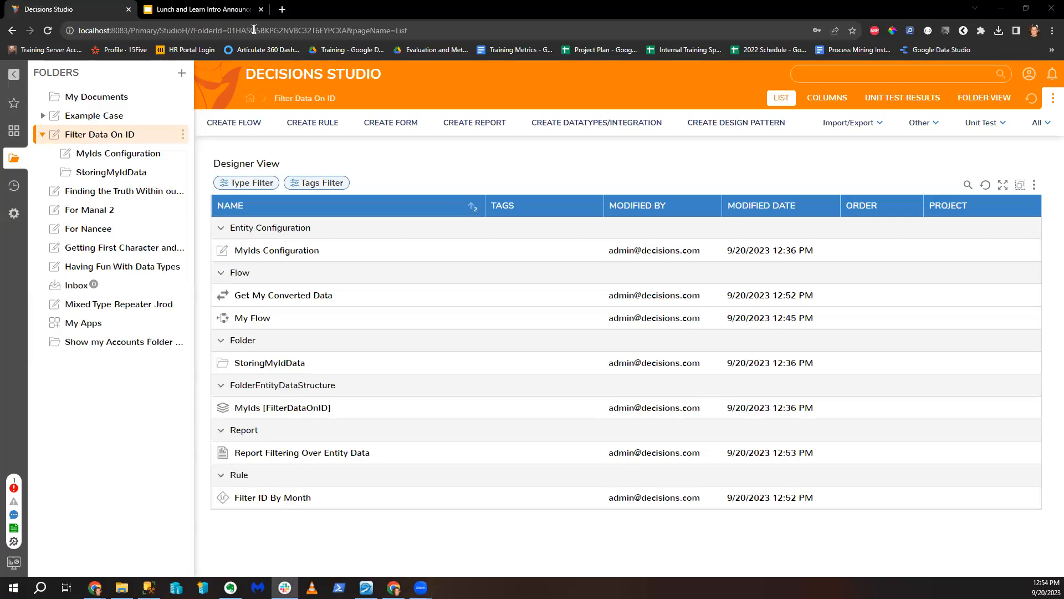
left_click(222, 9)
left_click(74, 159)
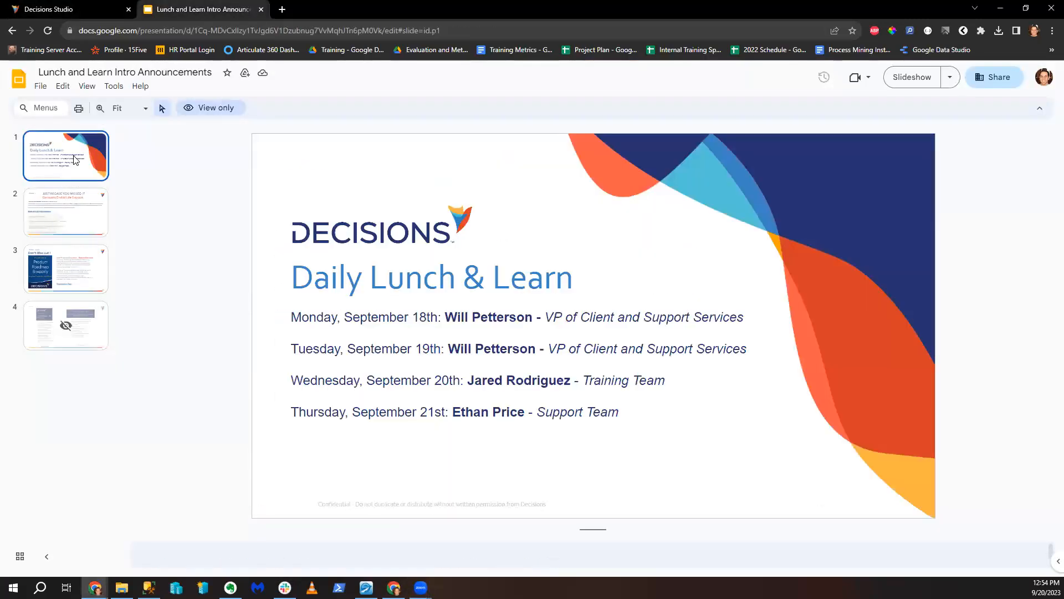